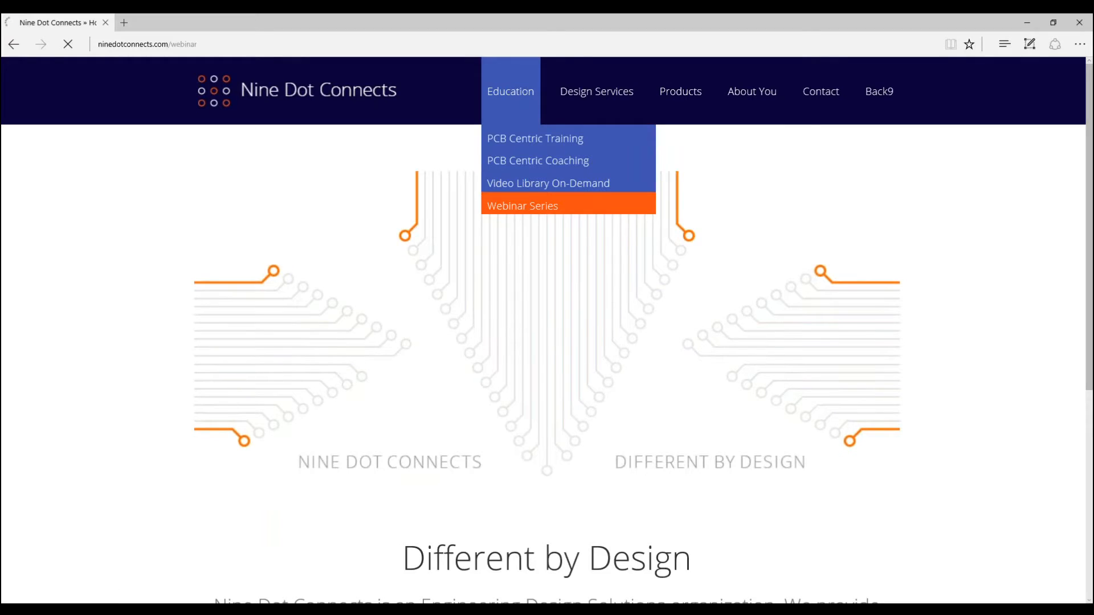
Step: Open the Symbol Libraries webinar request page from the webinar archive and review its description and request form
scroll(328, 266, "down", 10)
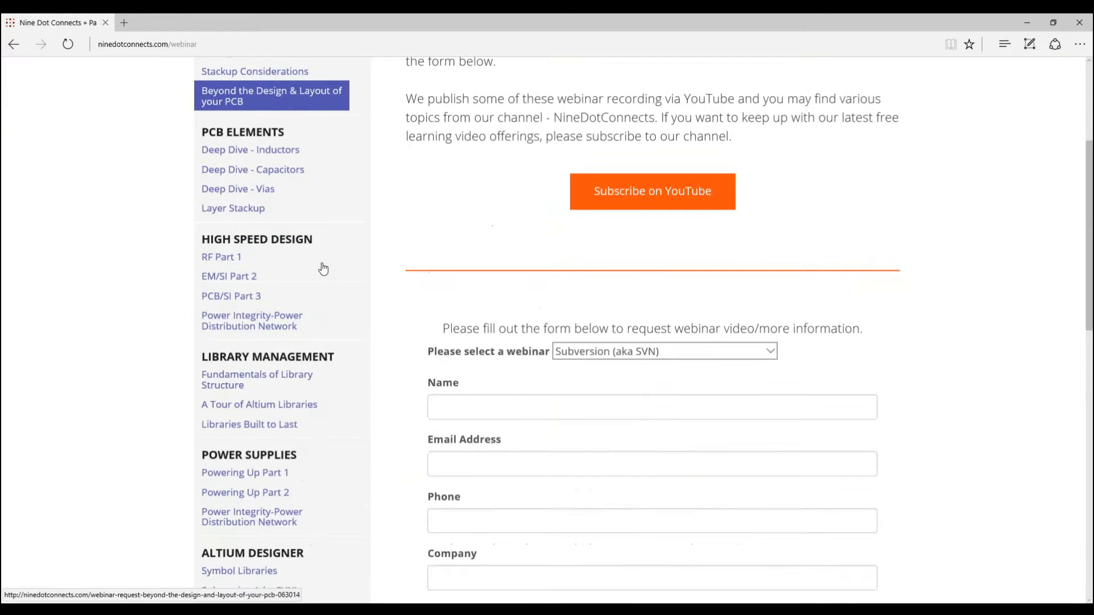
scroll(320, 283, "up", 1)
left_click(261, 222)
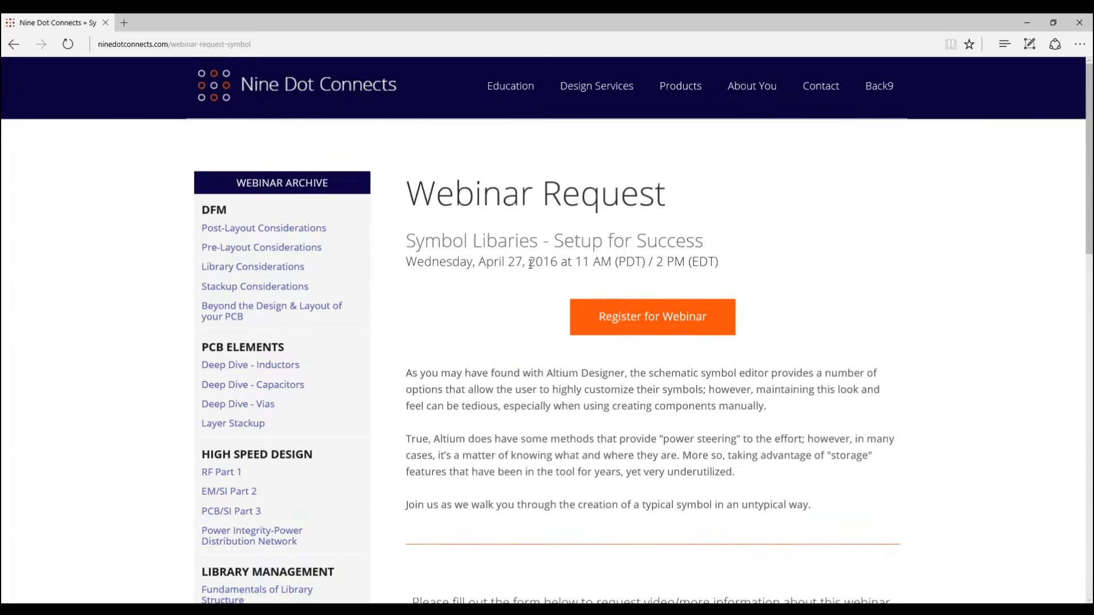
scroll(533, 313, "down", 5)
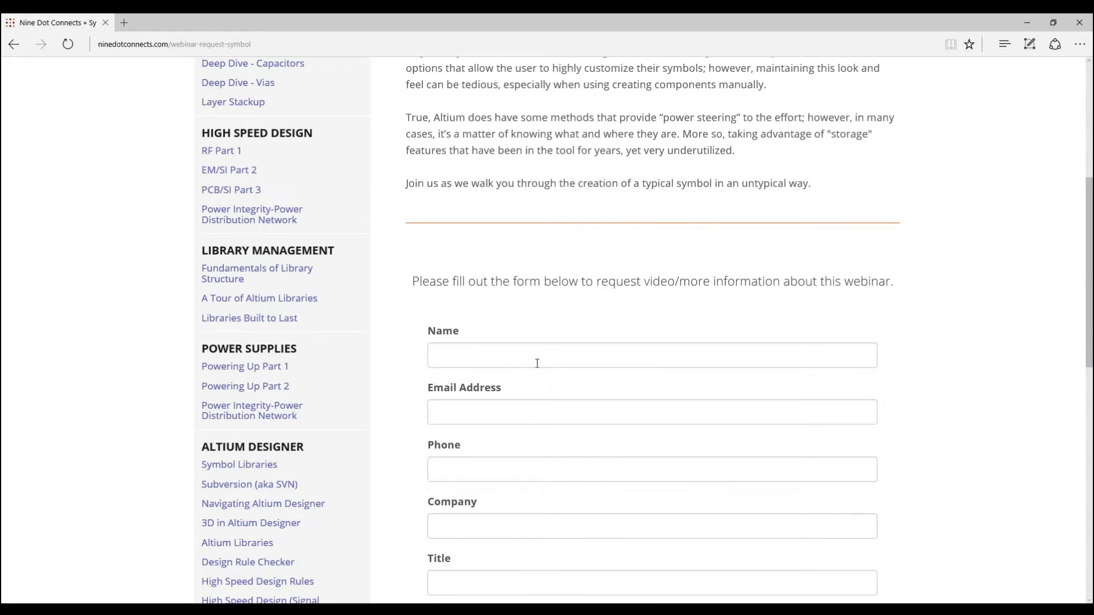
scroll(536, 363, "up", 1)
scroll(536, 363, "up", 5)
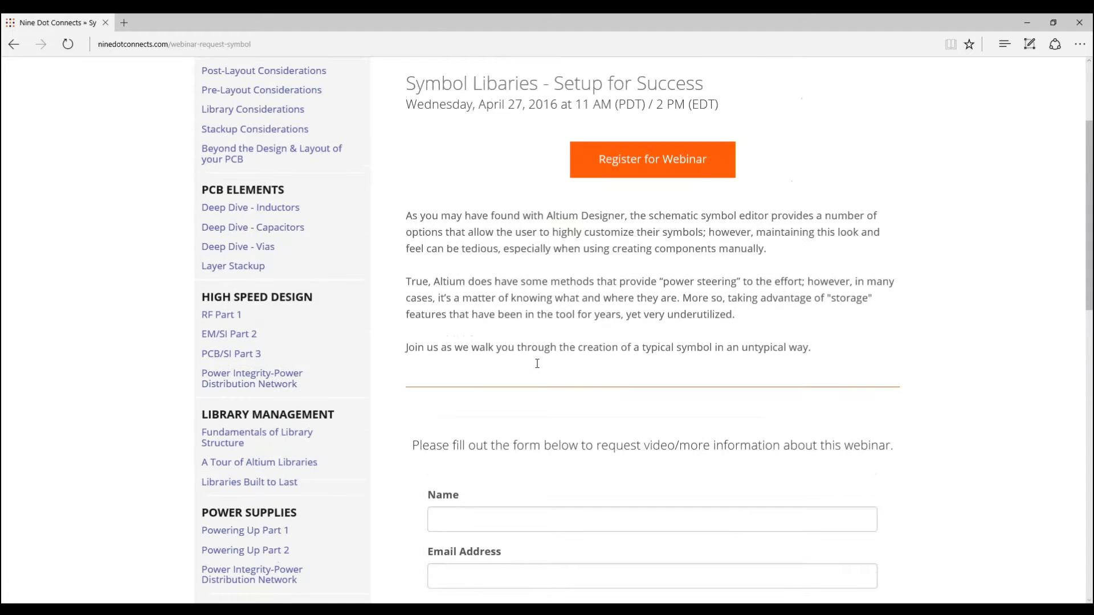
scroll(122, 506, "down", 11)
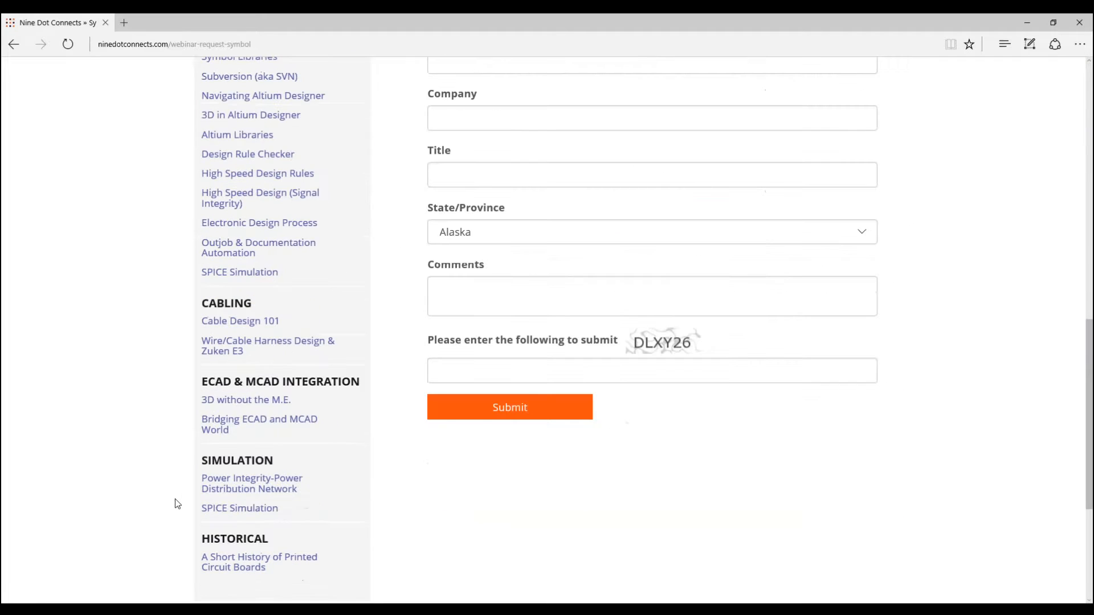
scroll(194, 501, "up", 2)
scroll(194, 501, "up", 9)
scroll(272, 557, "up", 4)
Step: Open the Video Library On-Demand page and look through its list of library and Altium Designer videos
mouse_move(510, 94)
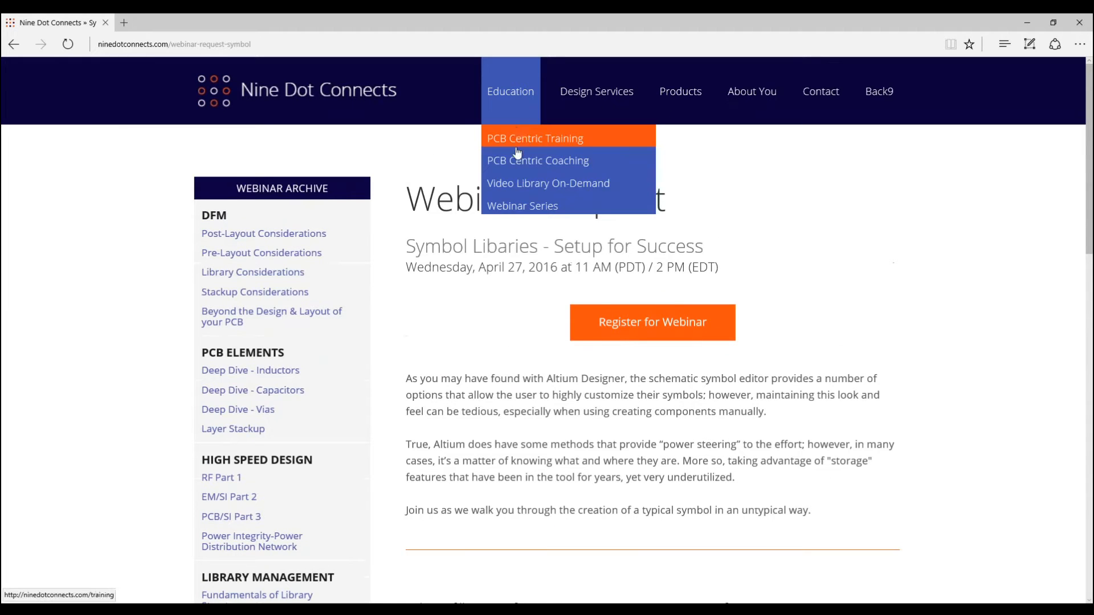
left_click(510, 189)
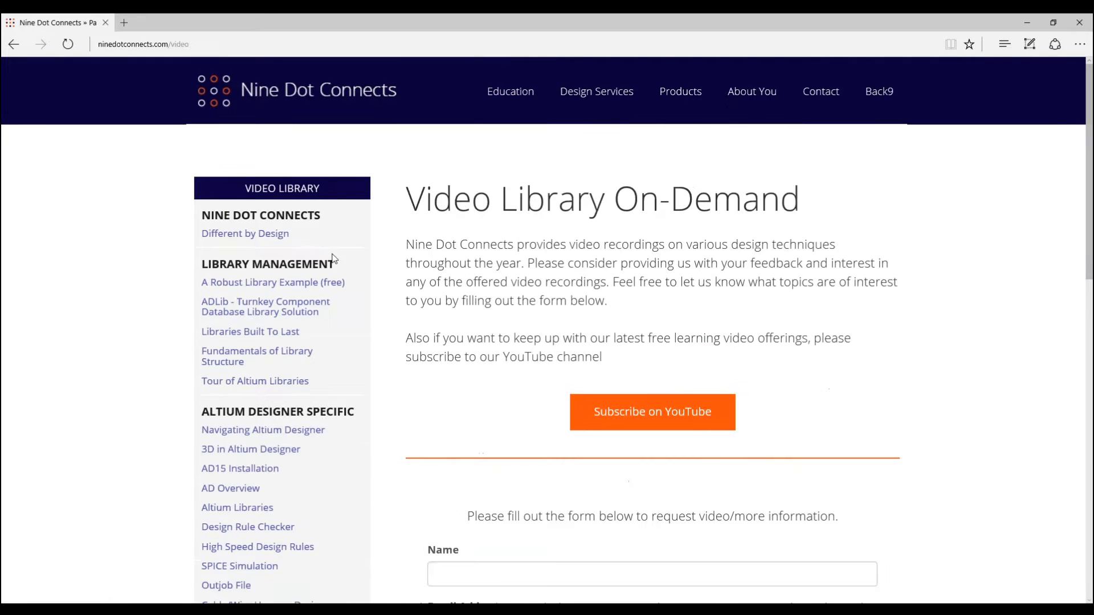
scroll(230, 356, "down", 3)
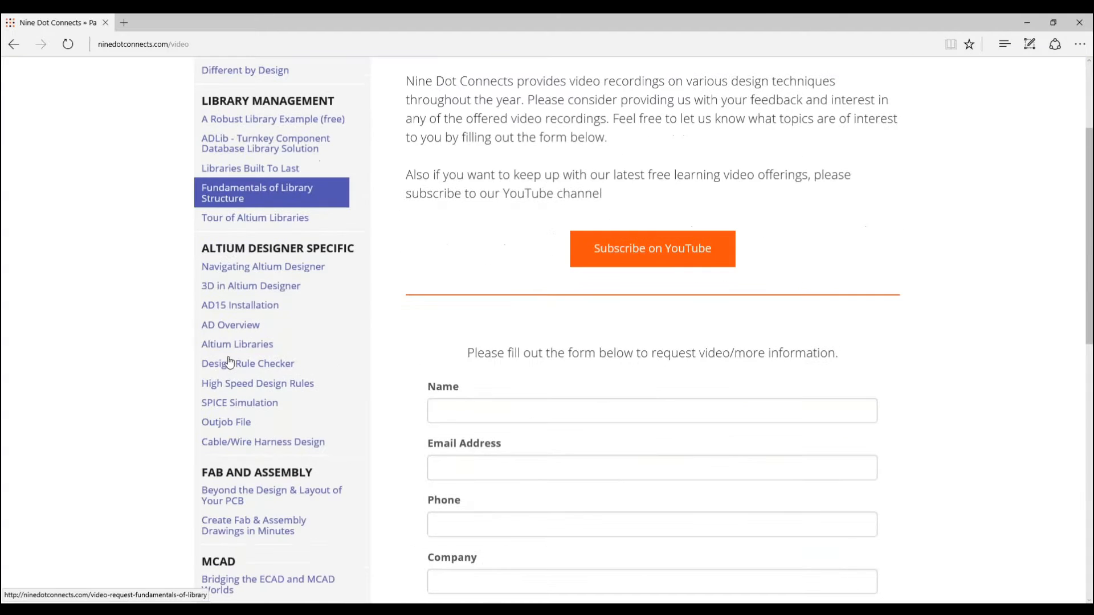
scroll(261, 354, "up", 3)
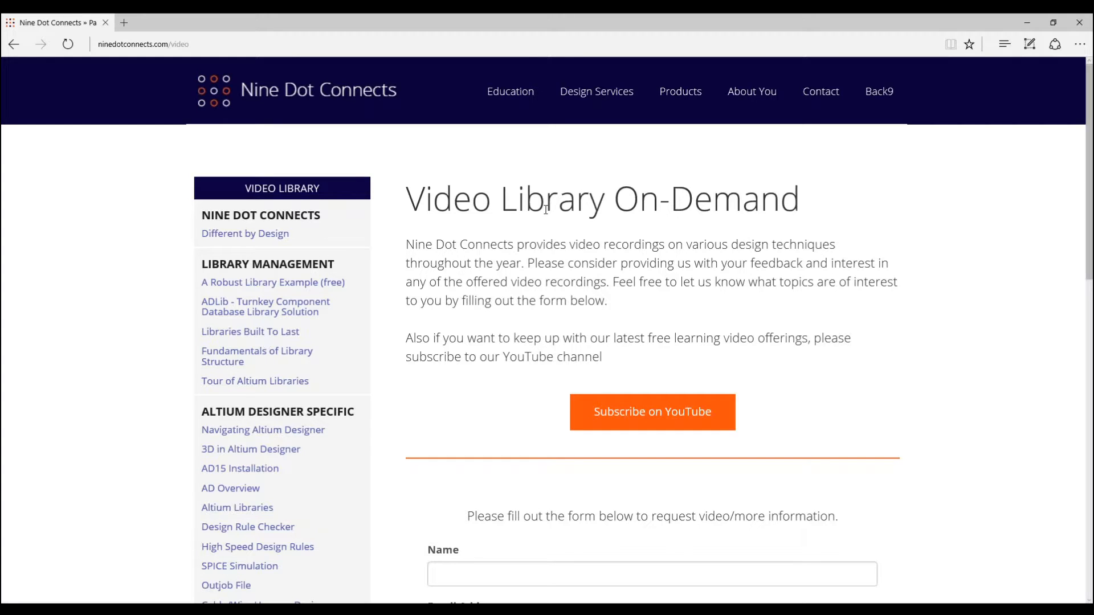
Step: Open the Library Services page under Design Services and read through its Framework Philosophies
mouse_move(614, 102)
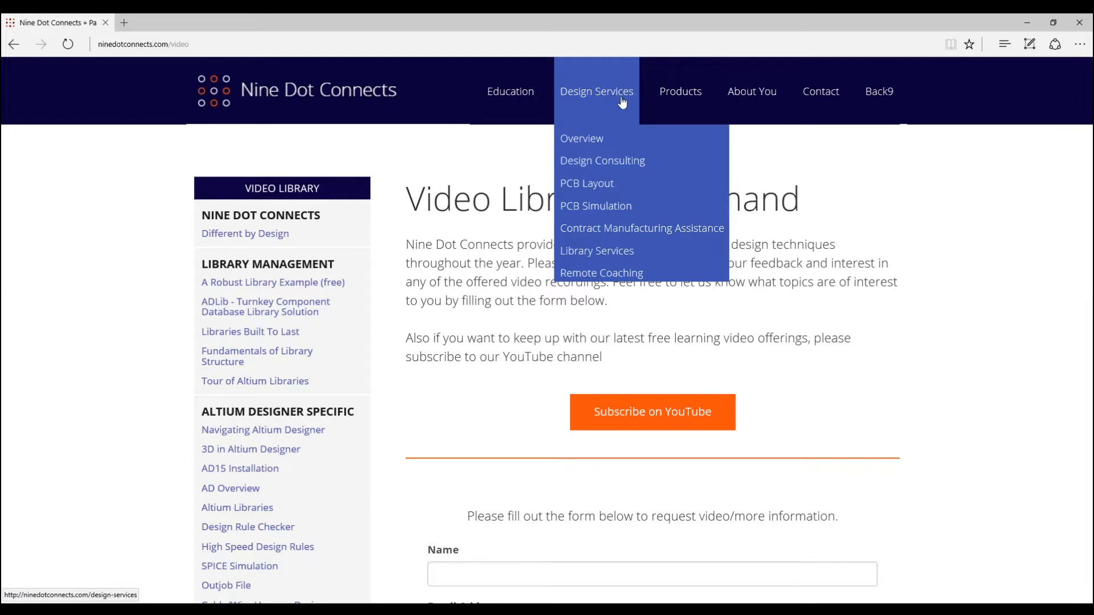
left_click(590, 253)
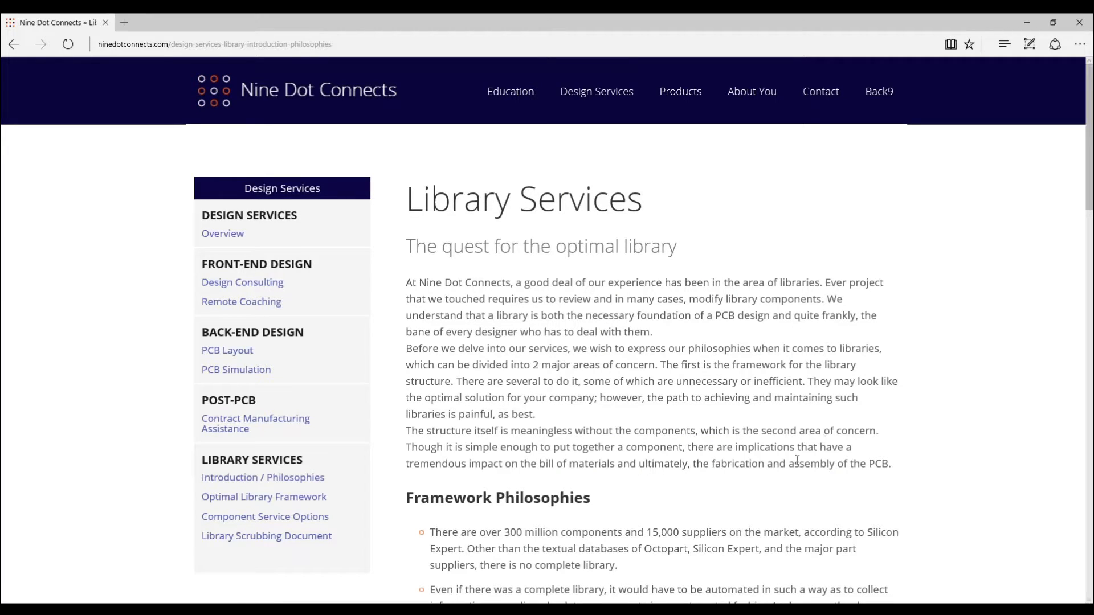
scroll(691, 457, "down", 1)
scroll(691, 457, "down", 3)
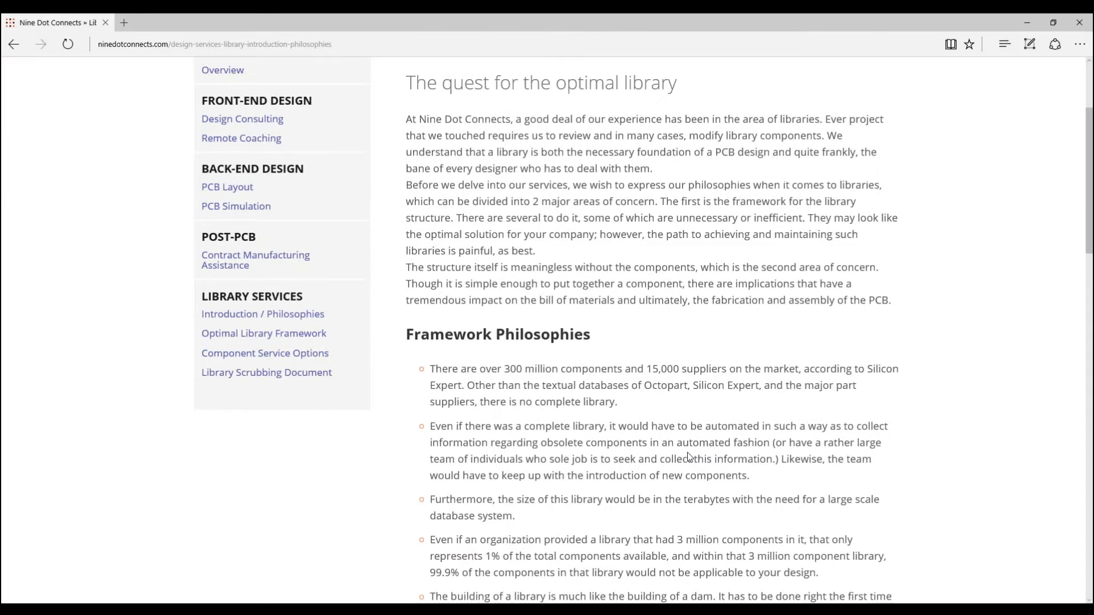
scroll(689, 457, "down", 5)
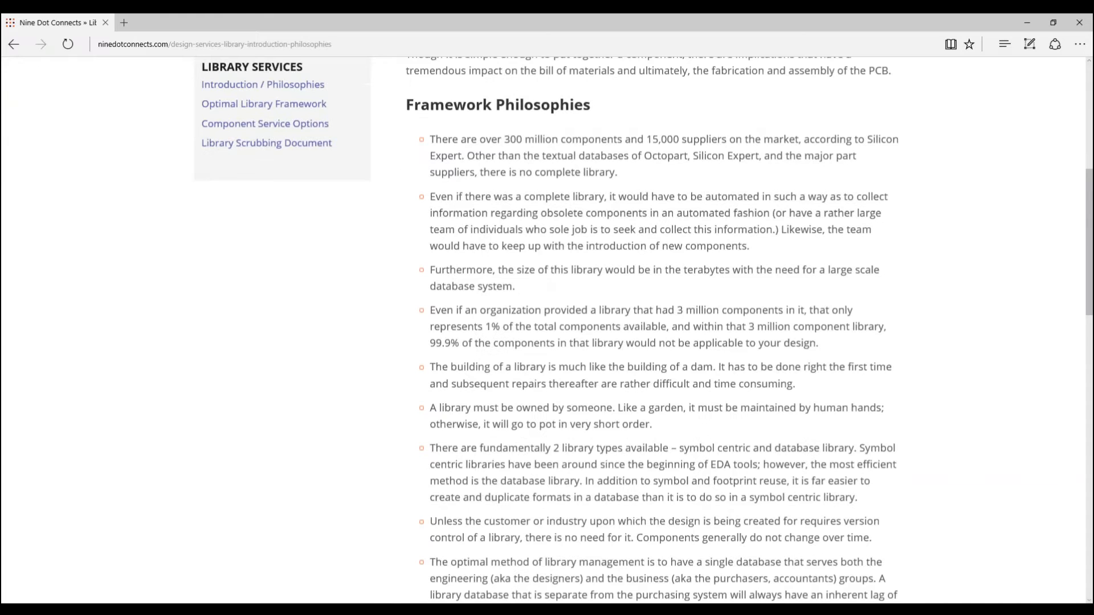
scroll(653, 330, "down", 2)
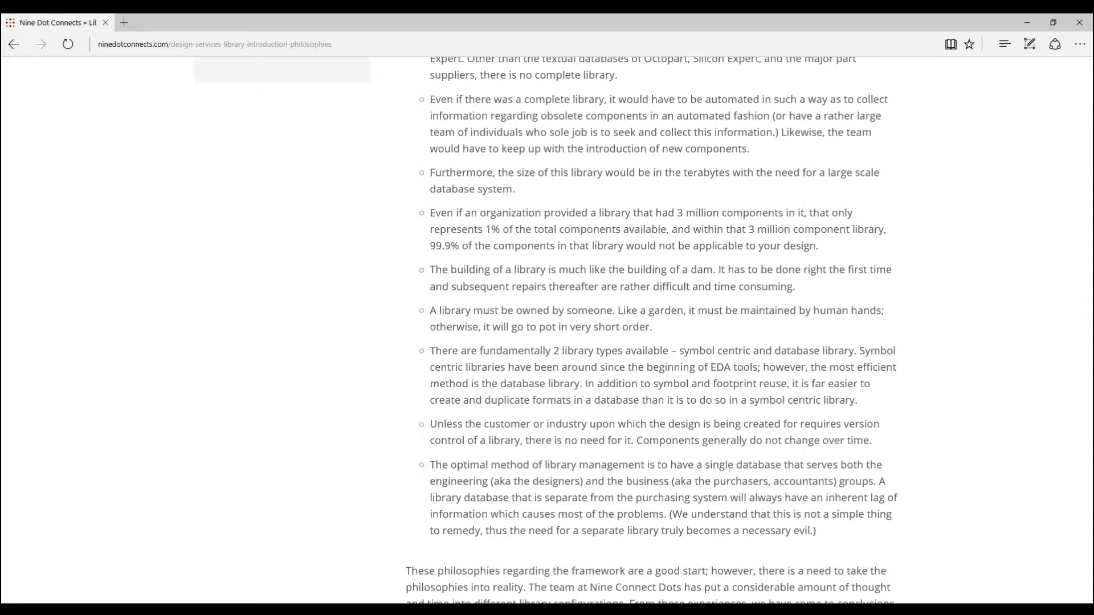
scroll(652, 330, "up", 1)
scroll(621, 377, "up", 10)
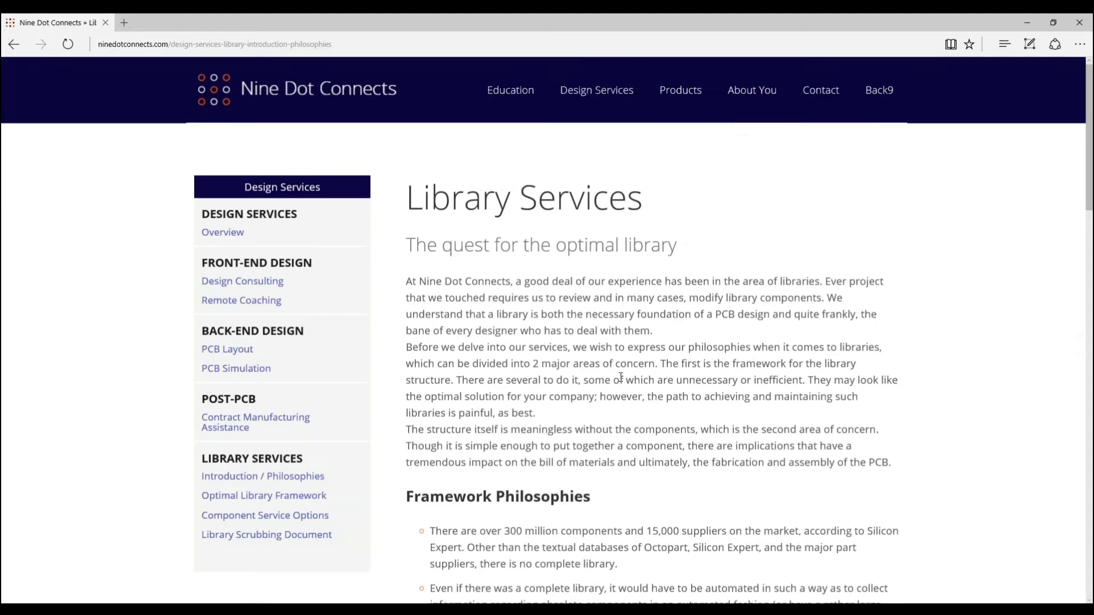
Step: Open the Back9 page and look through its collection of documents and links
mouse_move(597, 91)
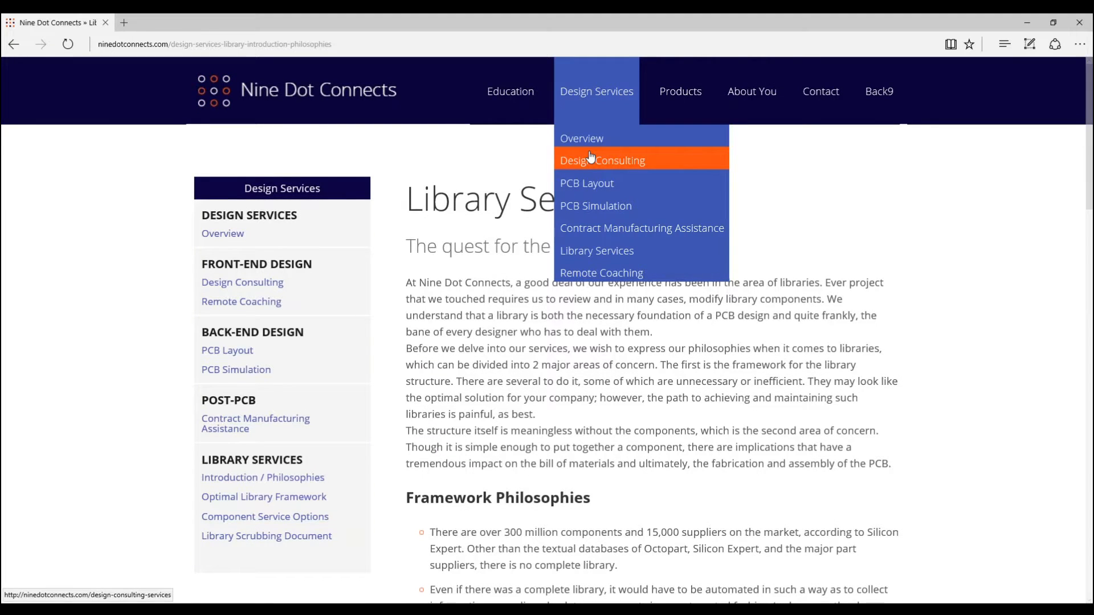
left_click(882, 103)
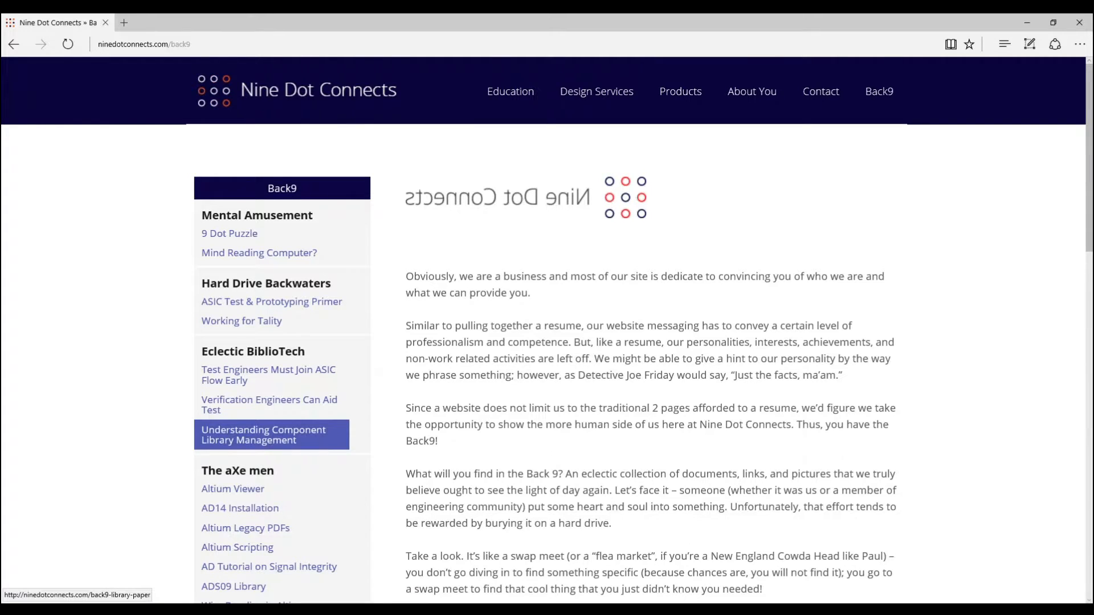
scroll(247, 454, "down", 1)
scroll(248, 453, "down", 3)
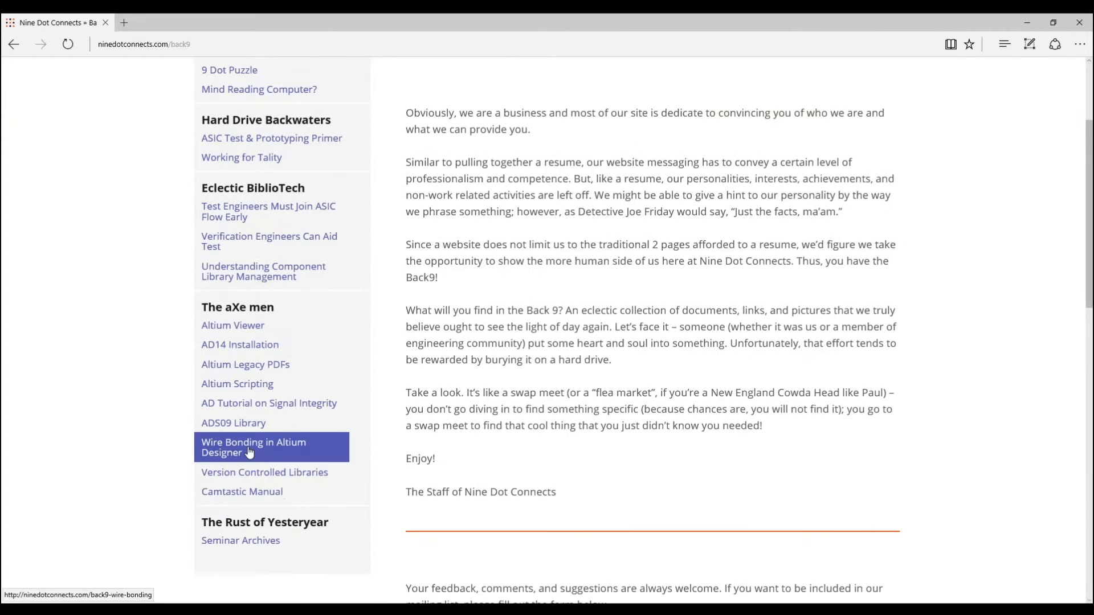
scroll(249, 452, "up", 3)
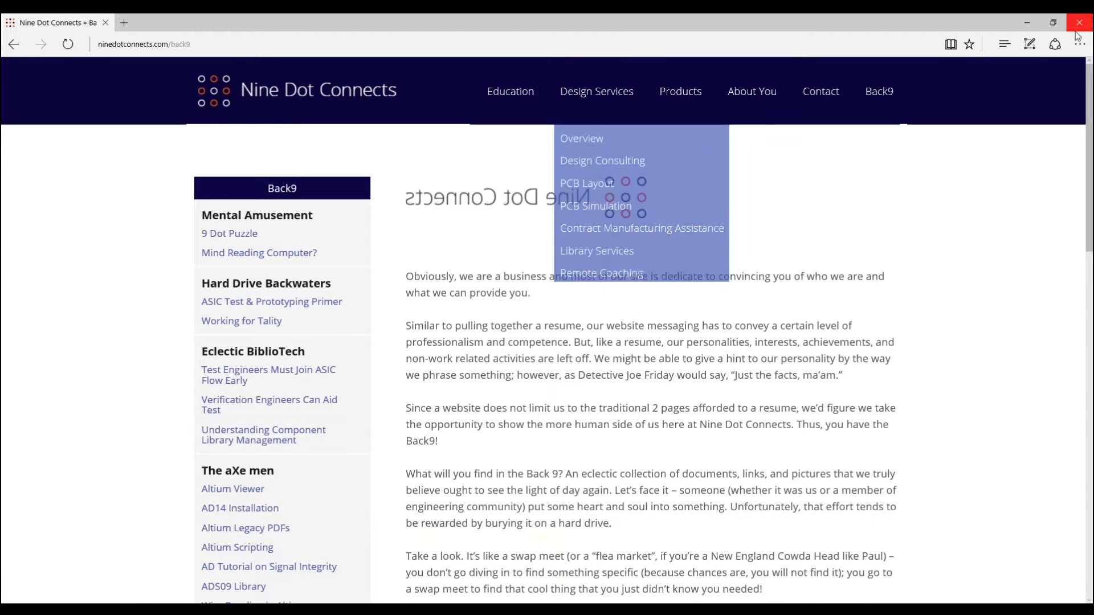
Step: Switch to Altium Designer and examine the available types of new library without creating one
left_click(1029, 26)
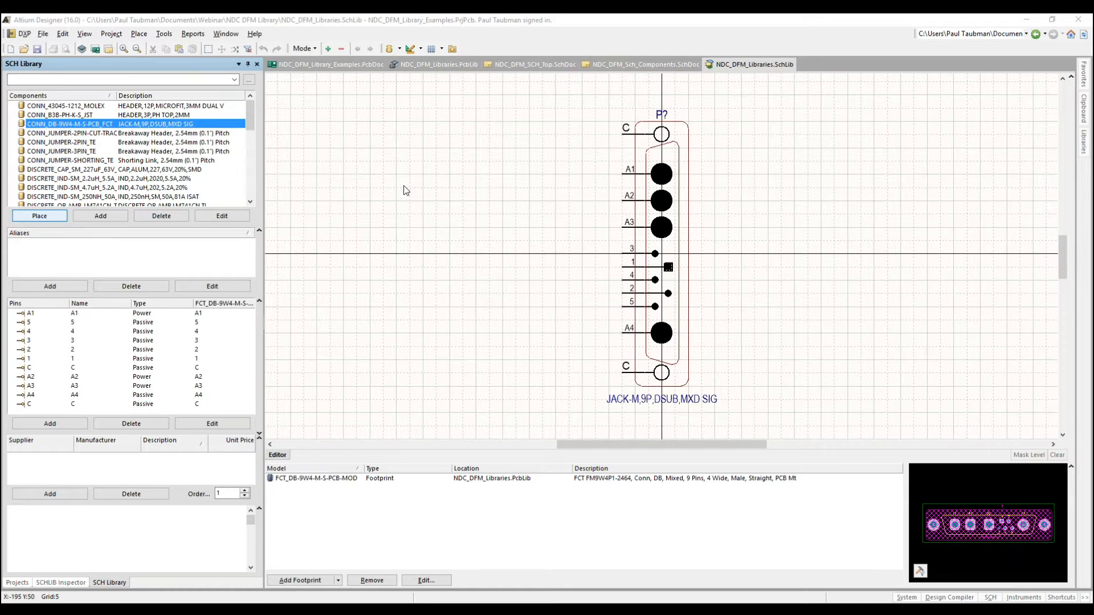
left_click(43, 34)
mouse_move(91, 47)
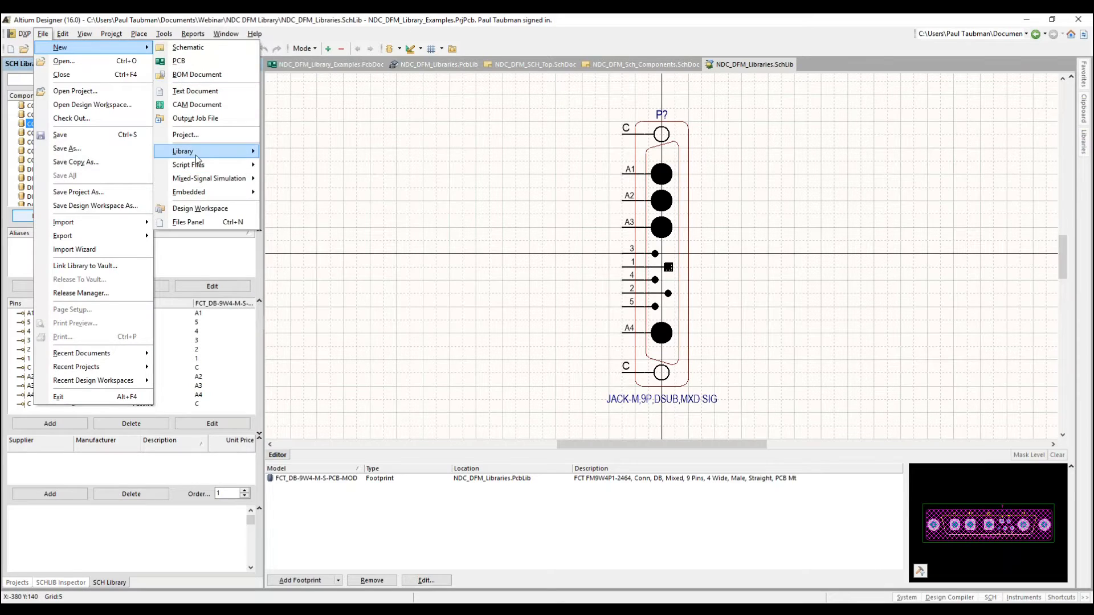
mouse_move(199, 151)
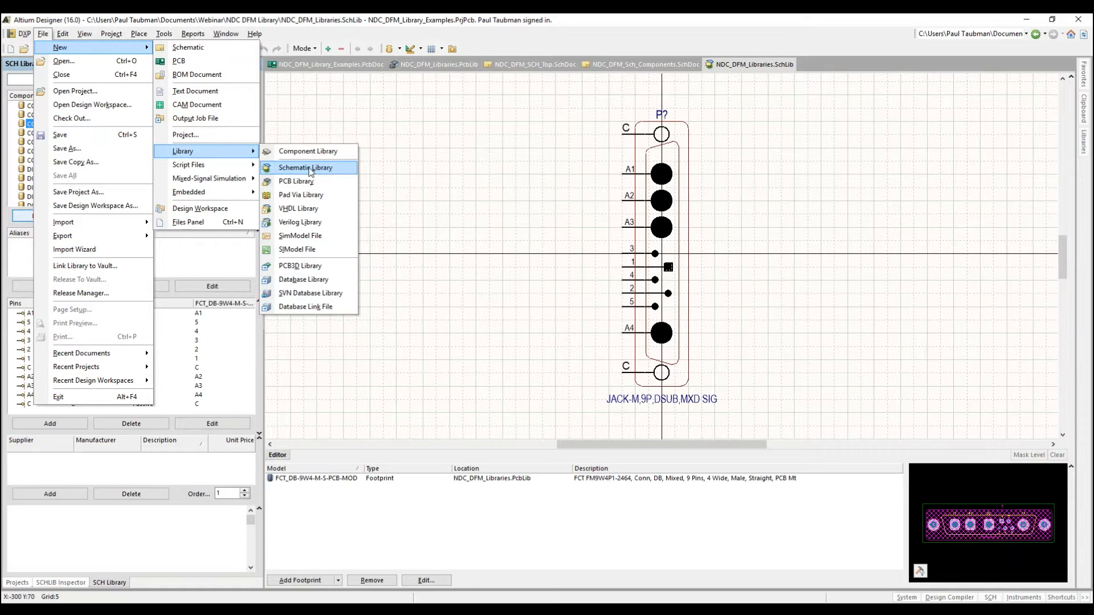
left_click(420, 167)
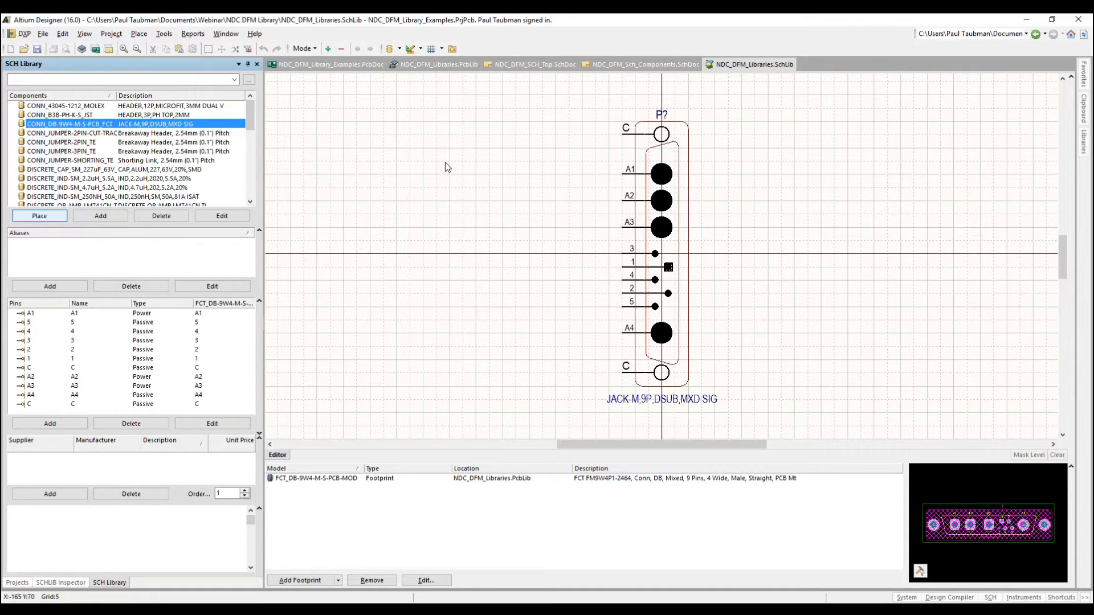
Step: Review the source documents and libraries in the NDC_DFM_Library_Examples project, returning to the schematic library's component list
left_click(17, 582)
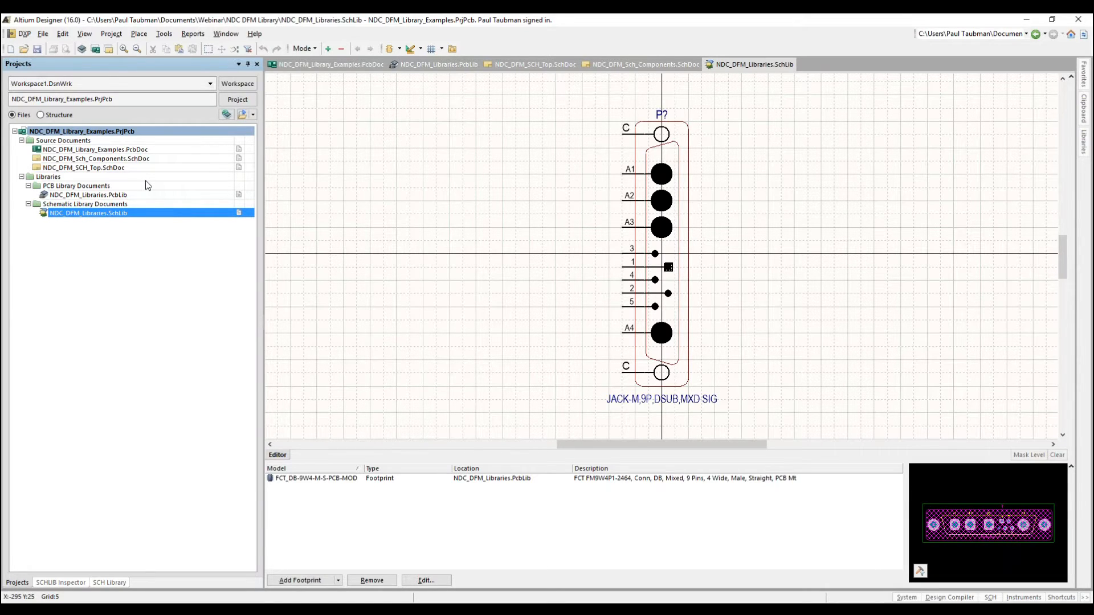
left_click(110, 582)
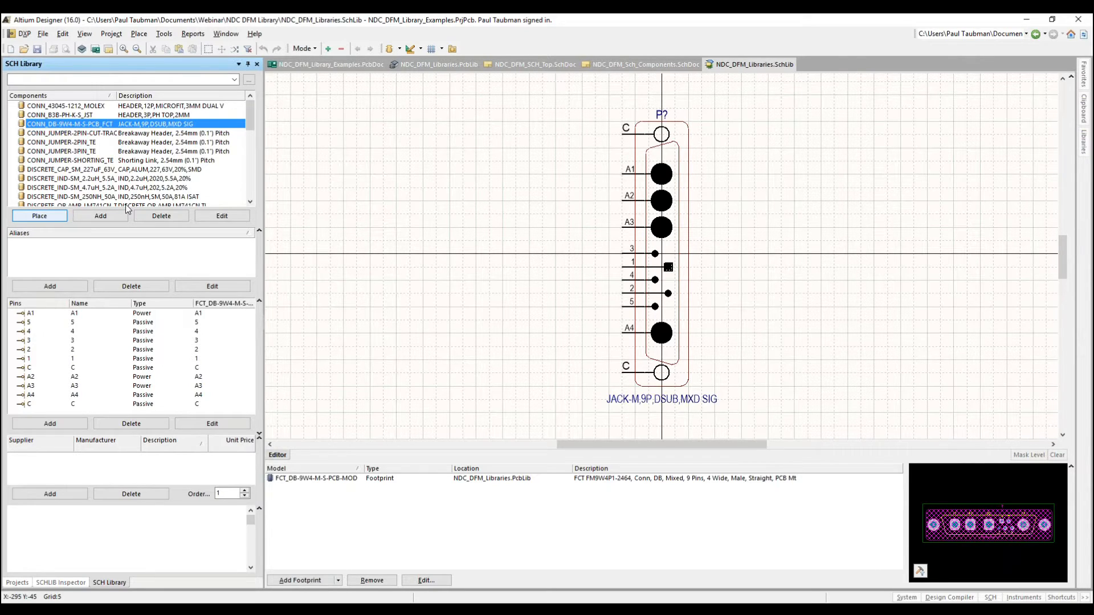
Step: Inspect the library component properties, parameters and footprint model of CONN_JUMPER-3PIN_TE, leaving them unedited
left_click(115, 152)
double_click(114, 152)
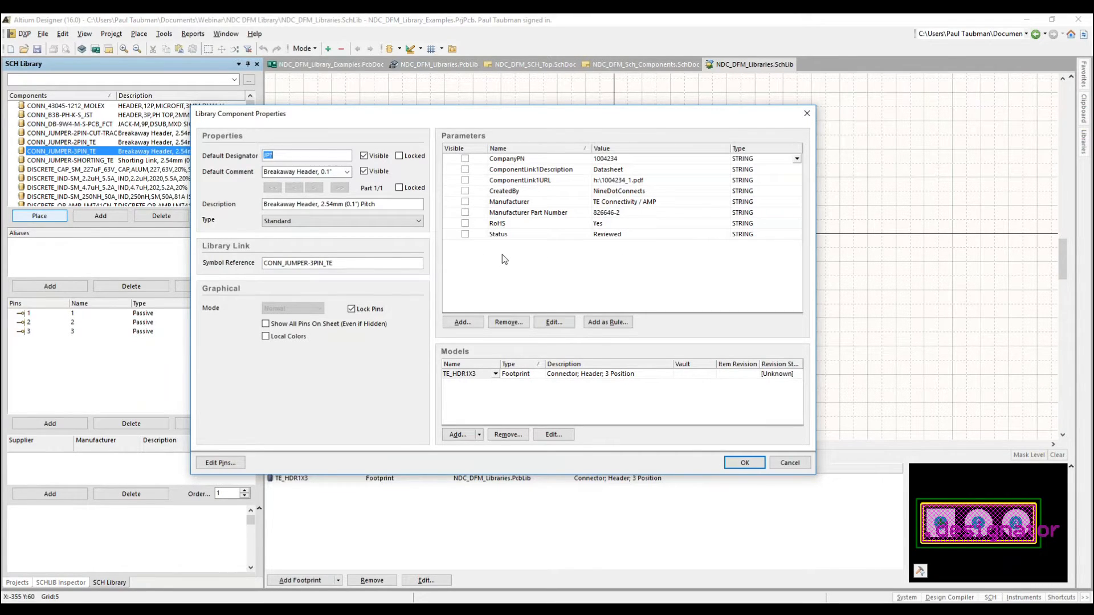
left_click(790, 463)
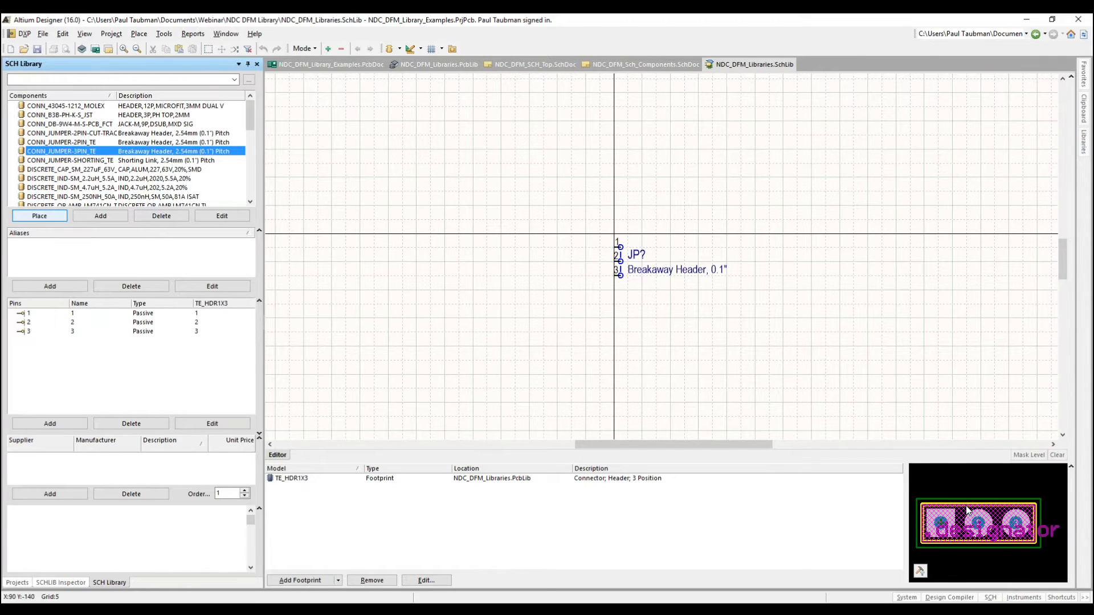
double_click(137, 153)
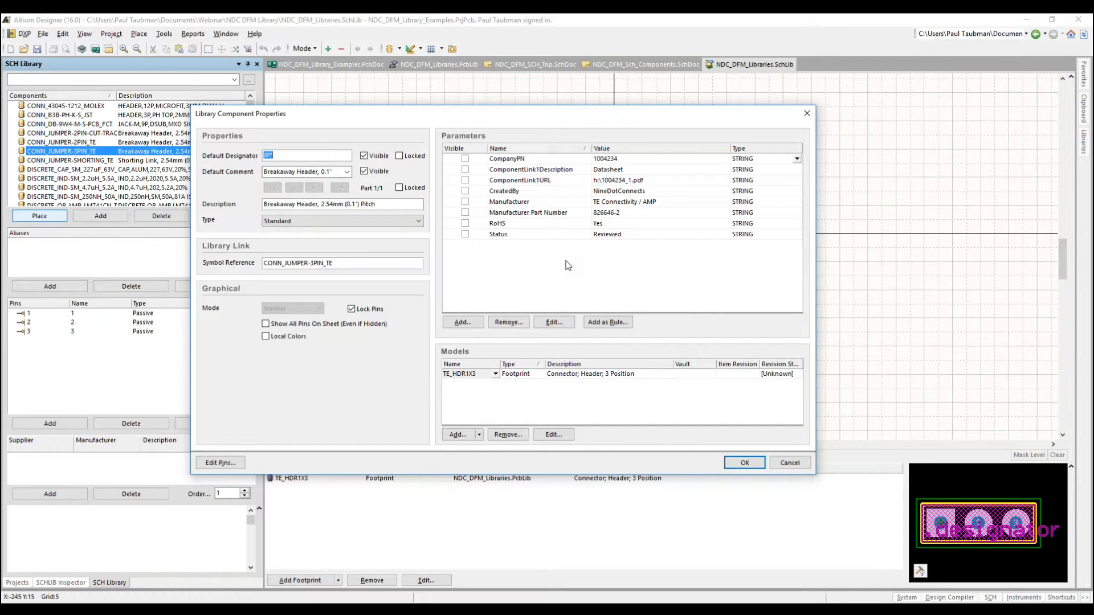
left_click(782, 464)
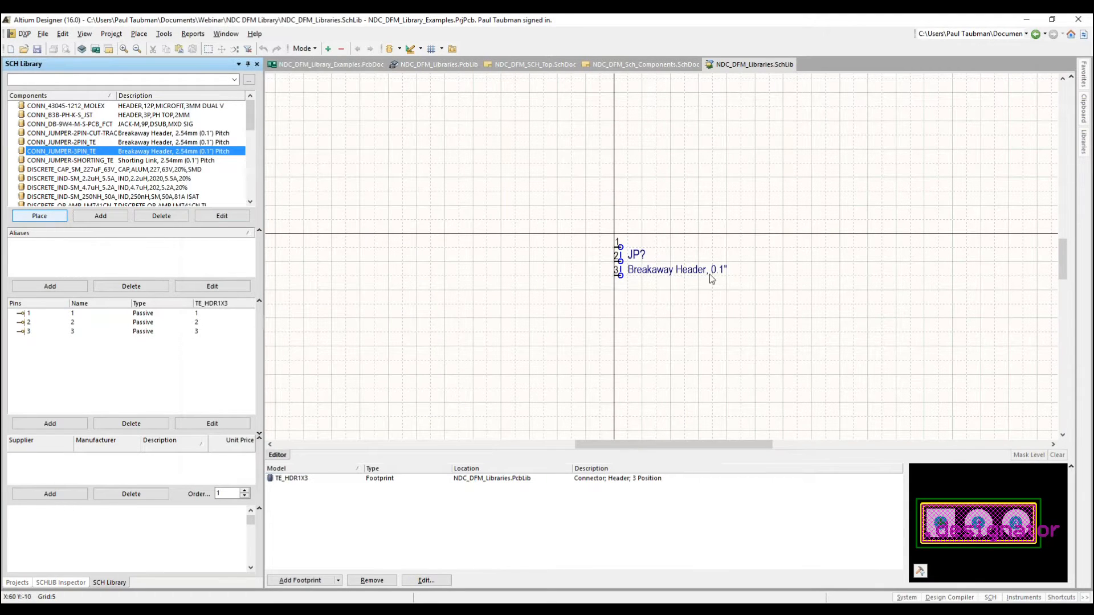
Step: Show the Libraries panel and view it alongside the schematic NDC_DFM_Sch_Components.SchDoc
left_click(907, 598)
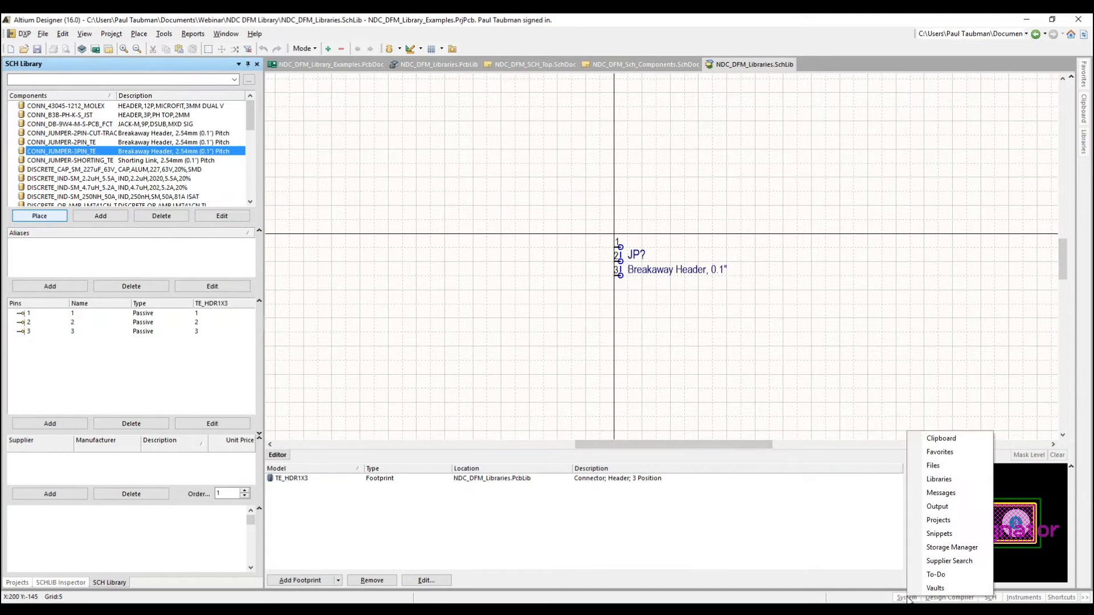
left_click(939, 480)
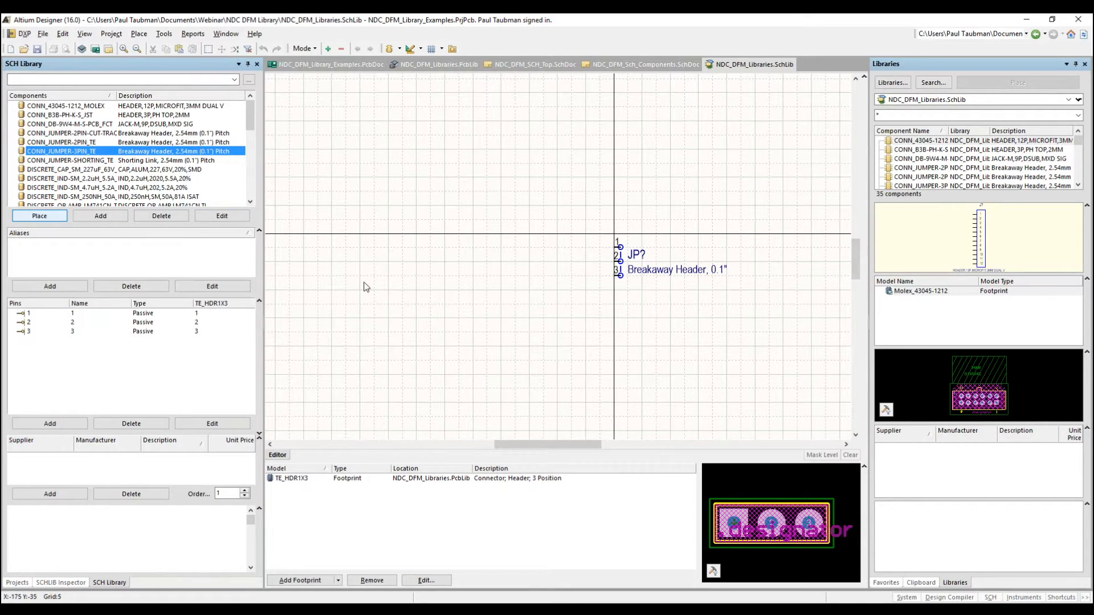
left_click(649, 66)
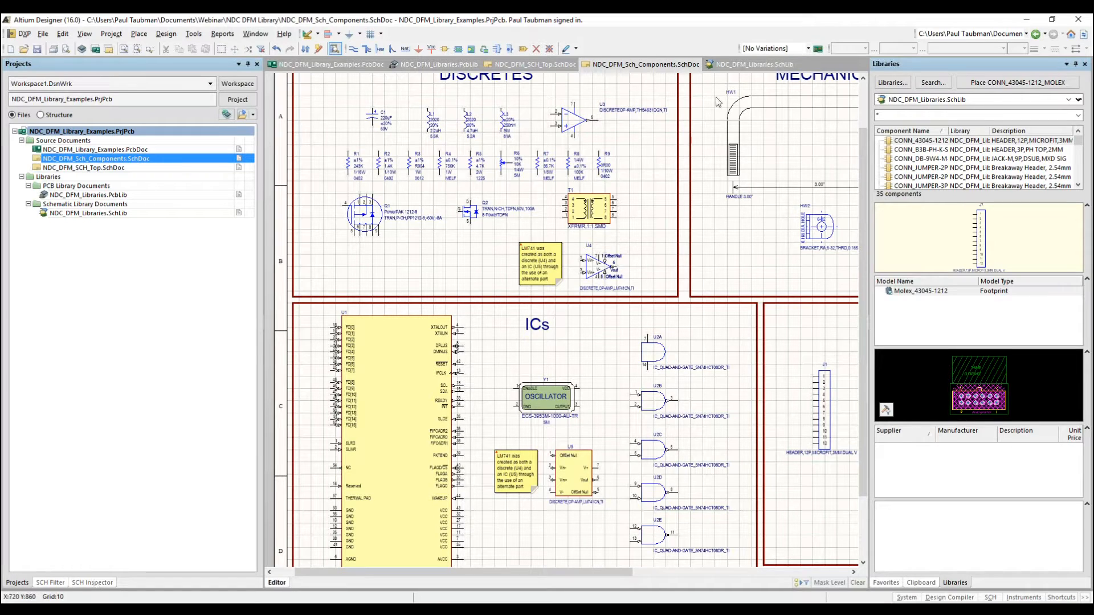
Step: Return to NDC_DFM_Libraries.SchLib and bring up its SCH Library panel
left_click(755, 64)
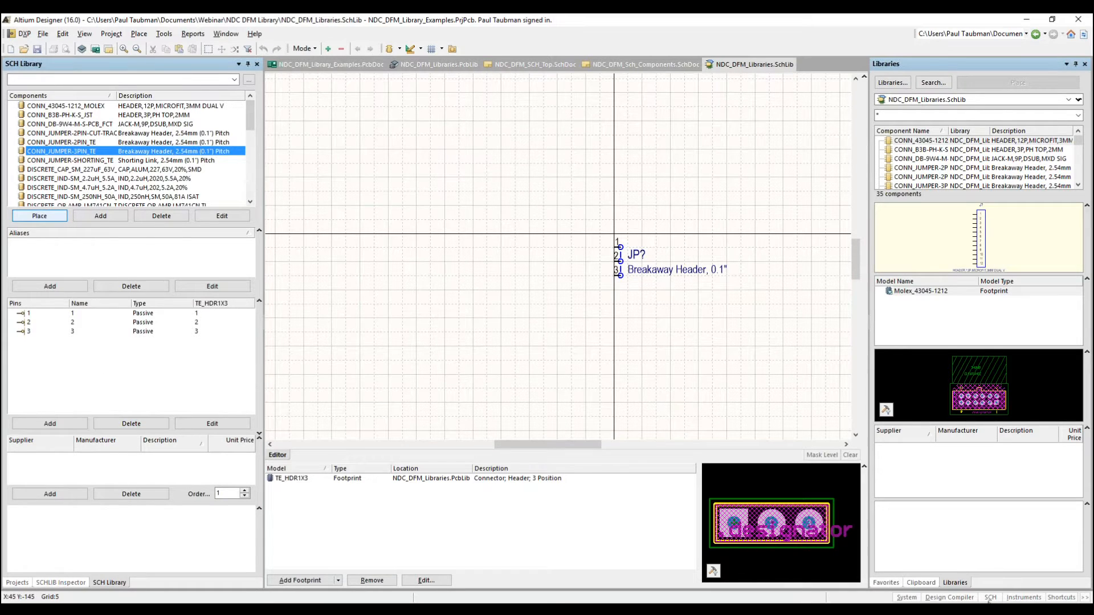
left_click(991, 597)
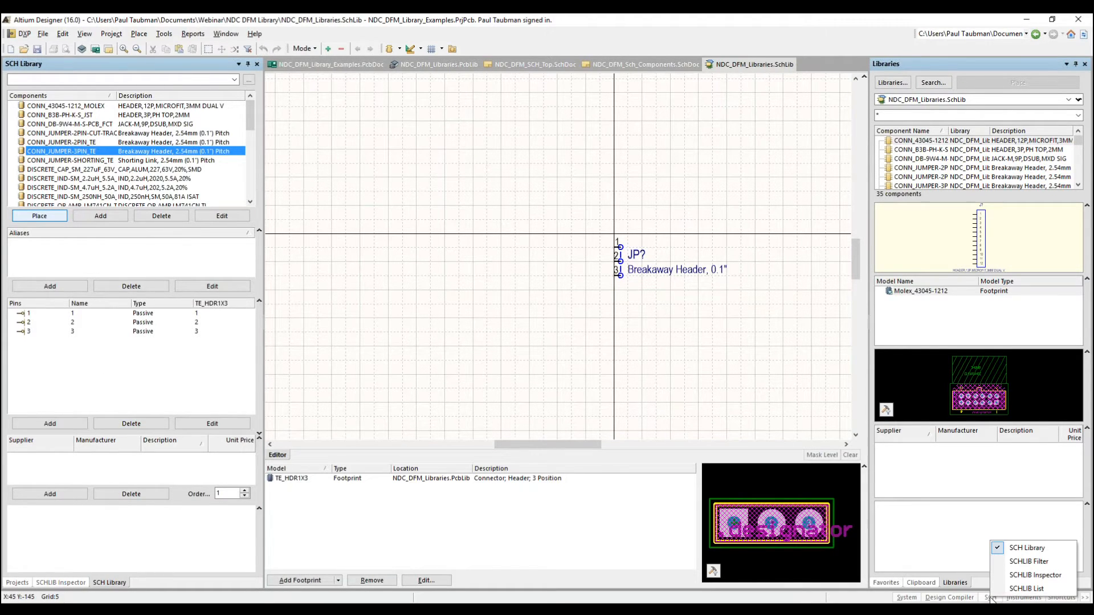
left_click(1028, 549)
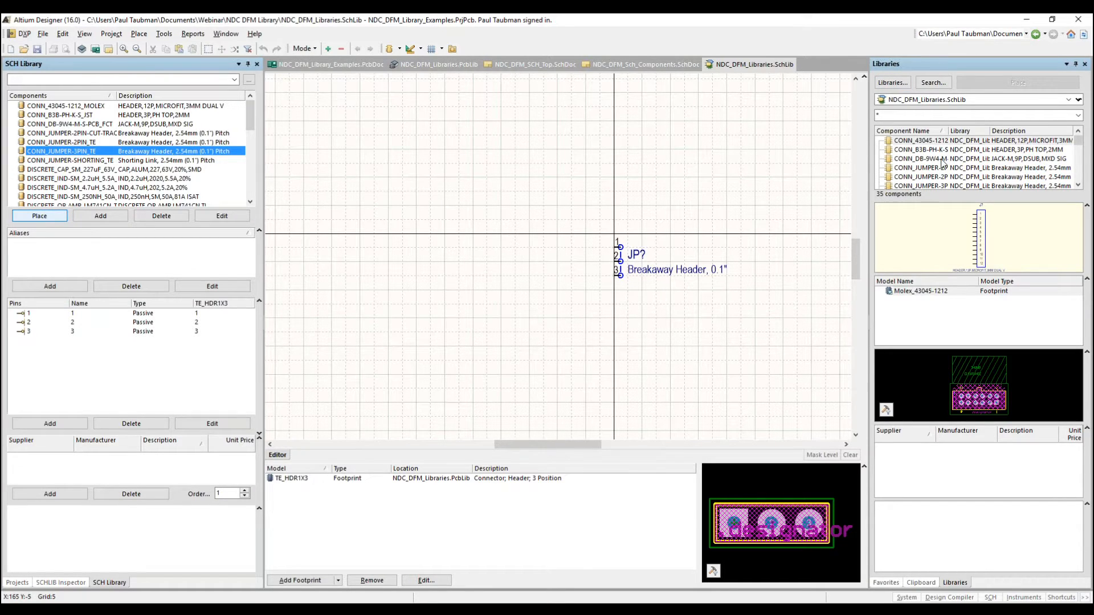
Step: Preview the symbols and footprints of several connector components of NDC_DFM_Libraries.SchLib in the Libraries panel
left_click(971, 159)
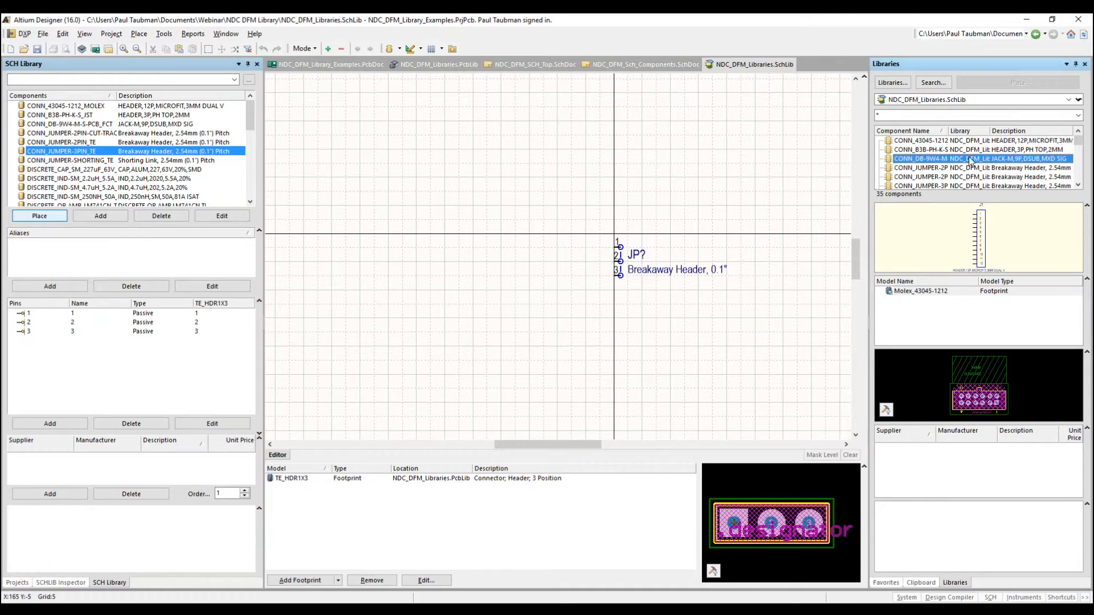
left_click(945, 169)
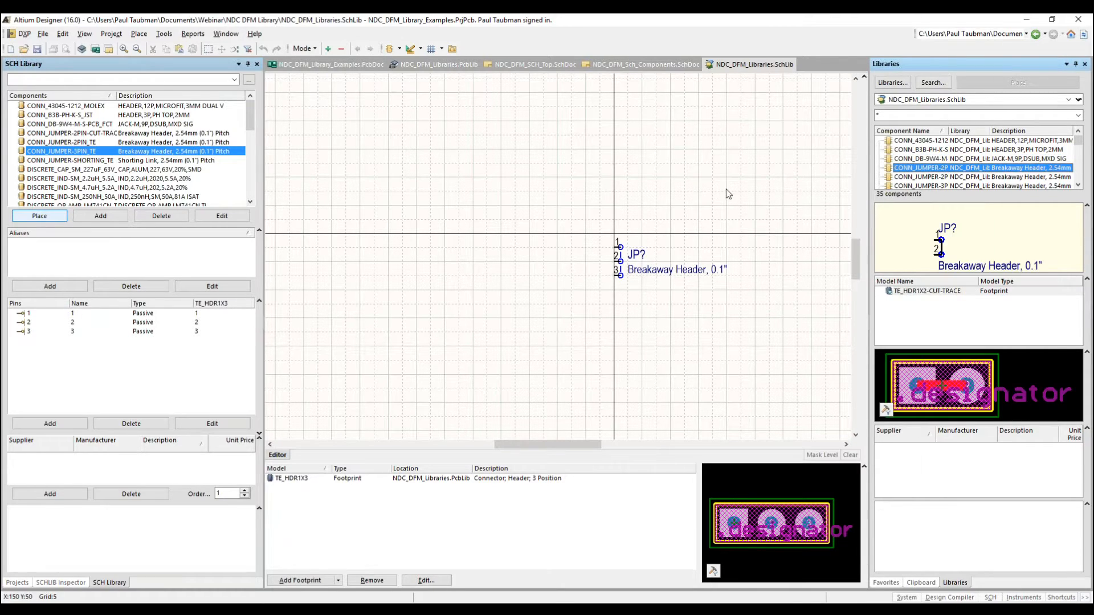
left_click(927, 149)
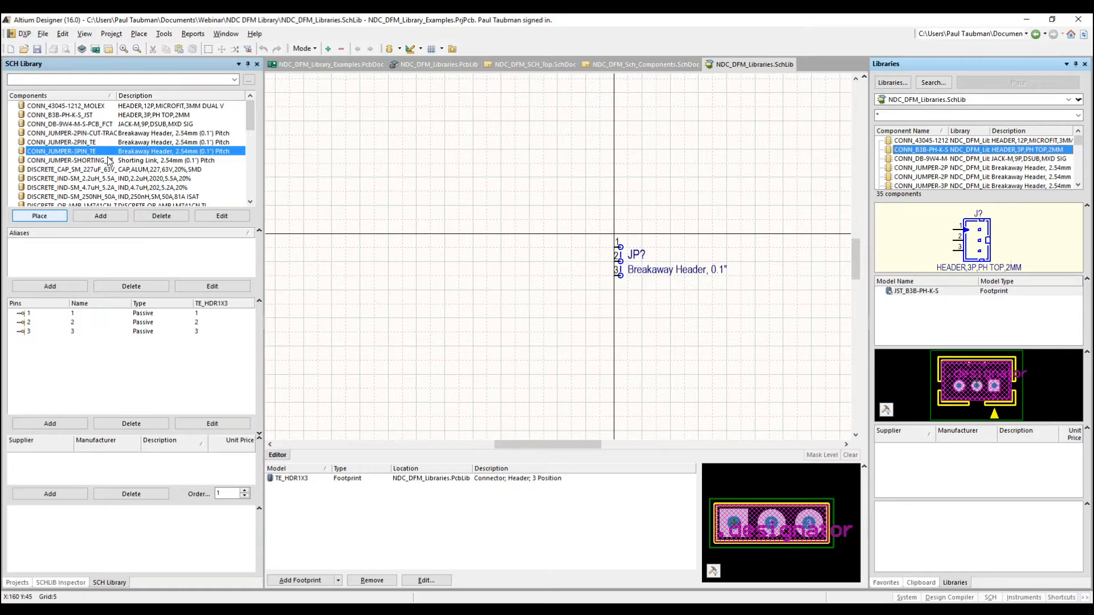
Step: Try to place the CONN_B3B-PH-K-S header from the Libraries panel onto the symbol sheet, and set that panel to auto-hide
left_click_drag(923, 149, 669, 190)
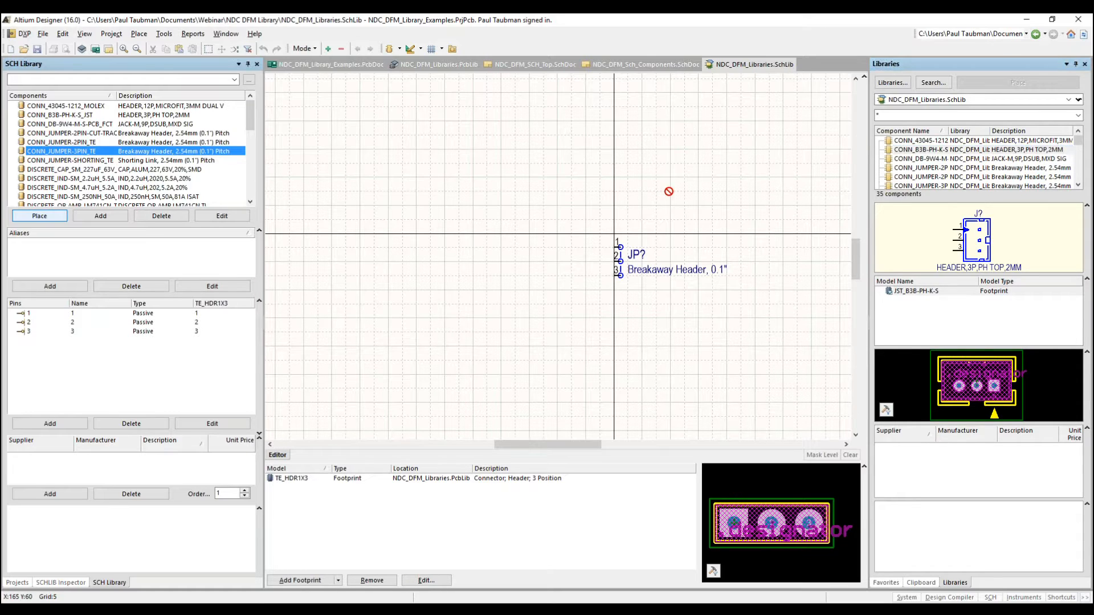
left_click_drag(919, 149, 408, 86)
left_click(1076, 64)
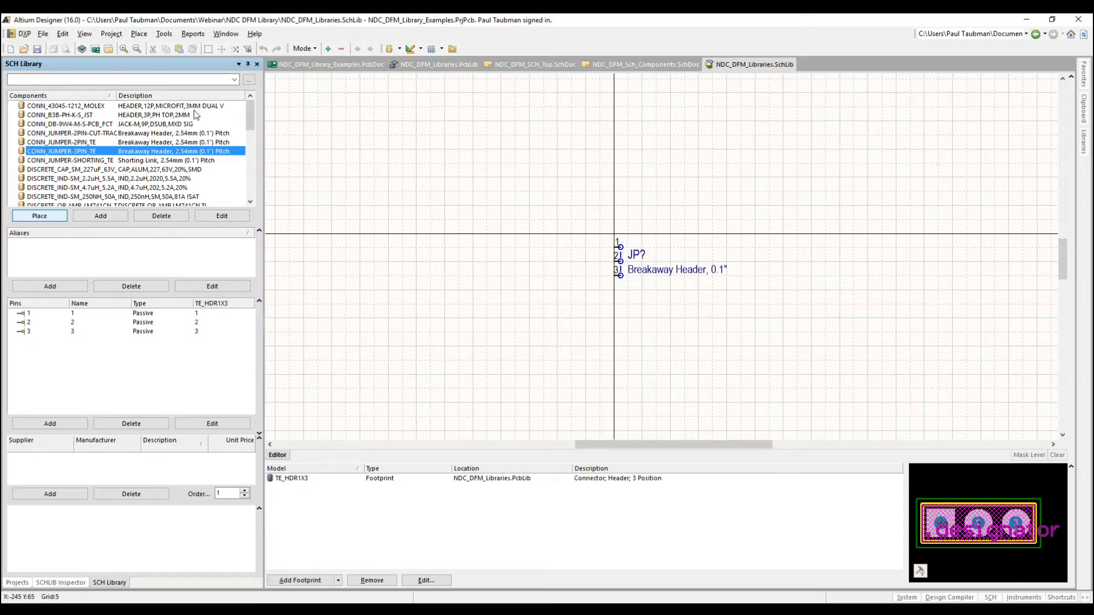
Step: Filter the schematic library's components by *op and delete DISCRETE_OP-AMP_LM741CN_TI from the library
left_click(108, 78)
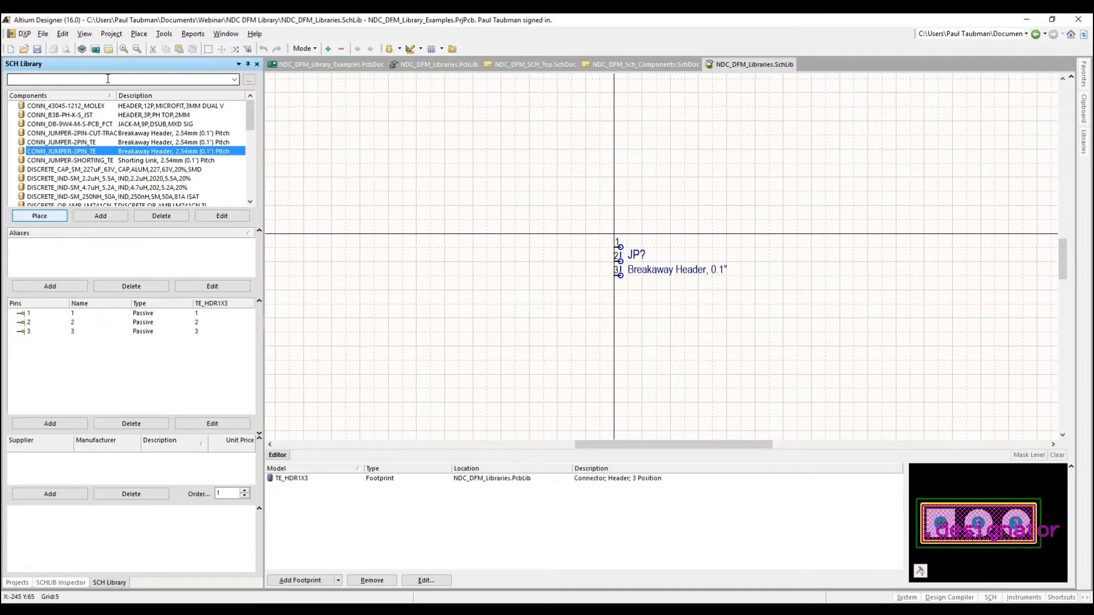
left_click(34, 81)
type("*op")
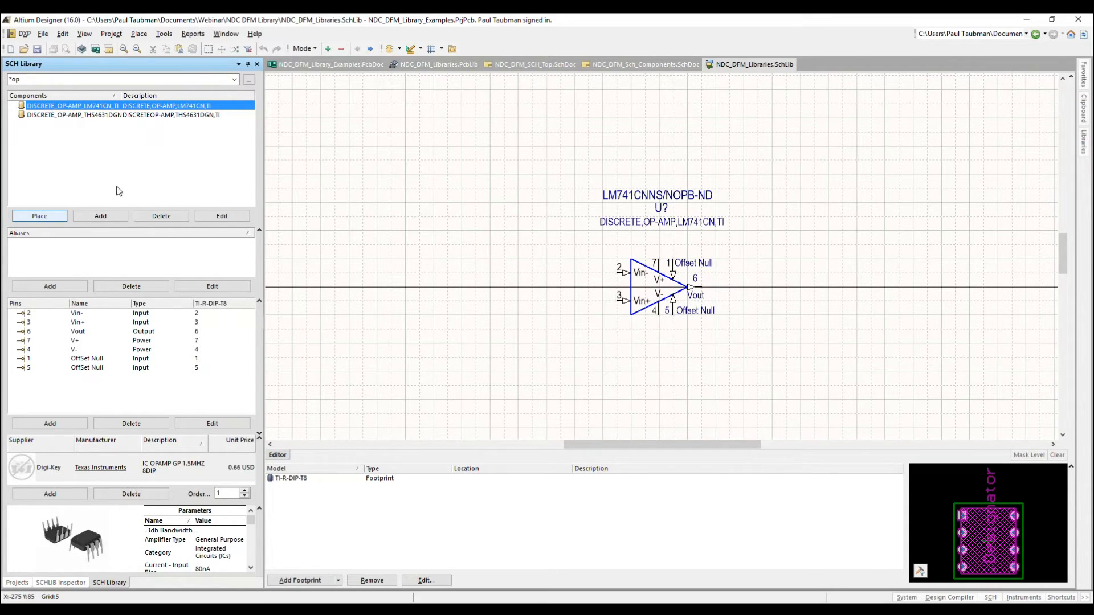
left_click(161, 216)
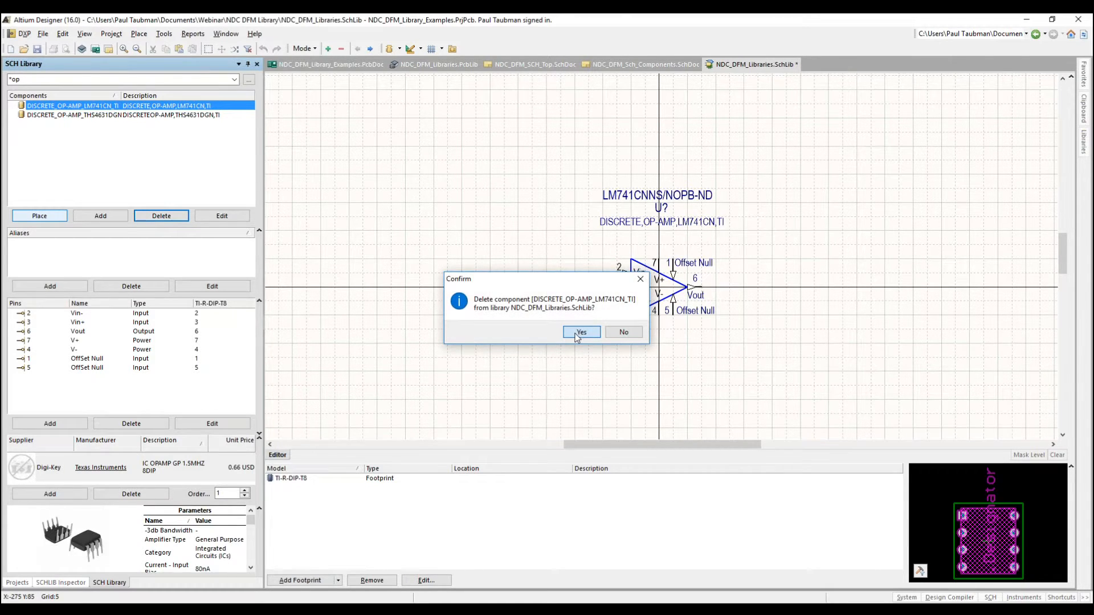
left_click(578, 333)
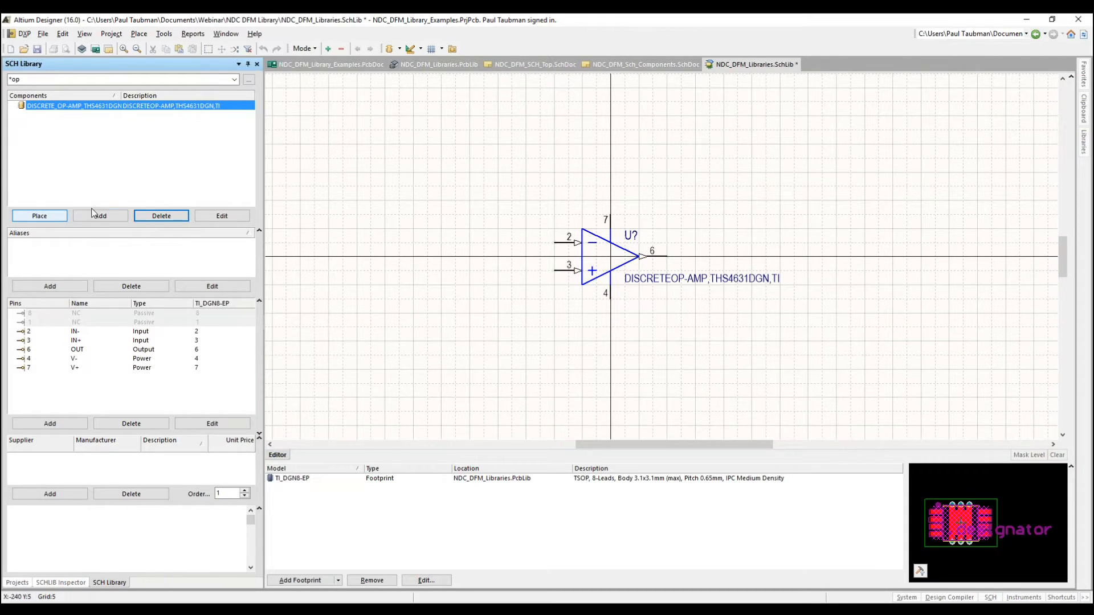
Step: Copy the symbol reference DISCRETE_OP-AMP_THS4631DGN_TI from the component's properties without changing them
double_click(104, 108)
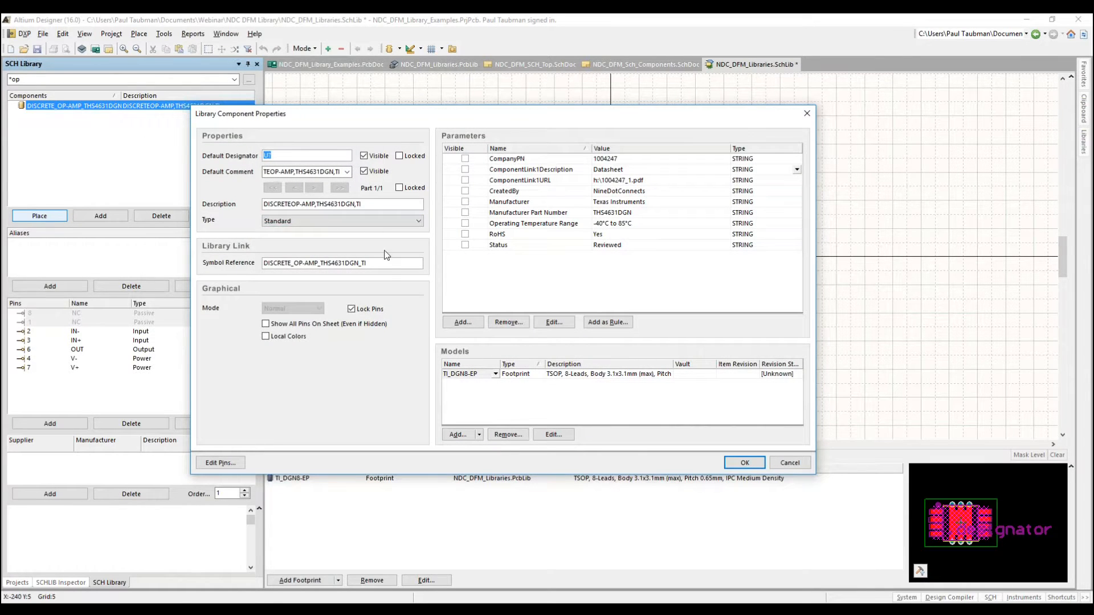
left_click_drag(376, 263, 210, 284)
key("ctrl+c")
left_click(789, 463)
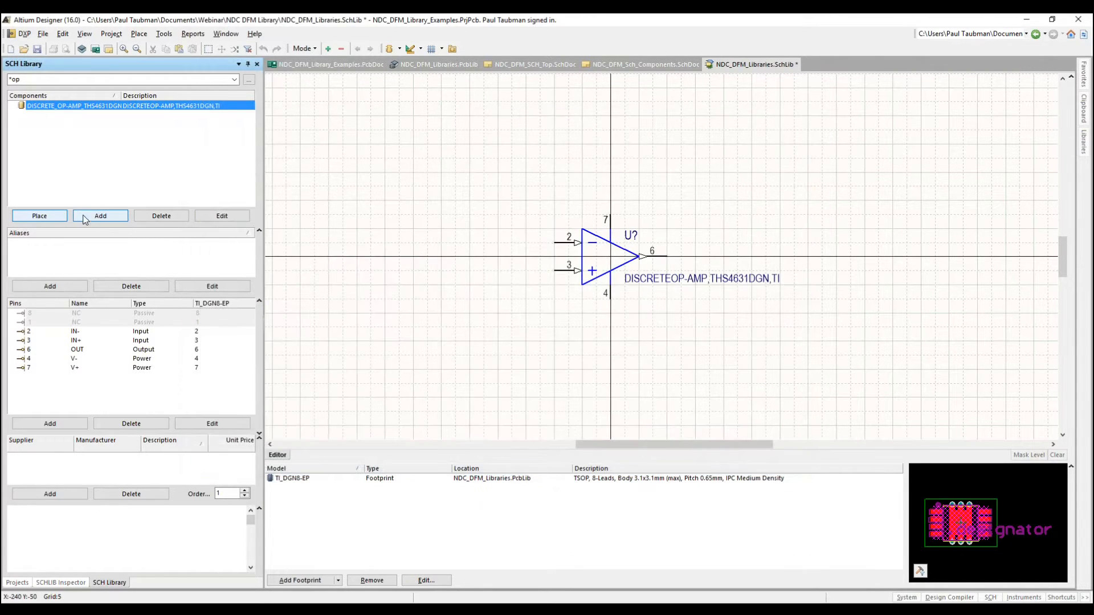
Step: Create a new library component named DISCRETE_OP-AMP_LM741CN_TI, adapting the copied op-amp symbol reference
left_click(164, 34)
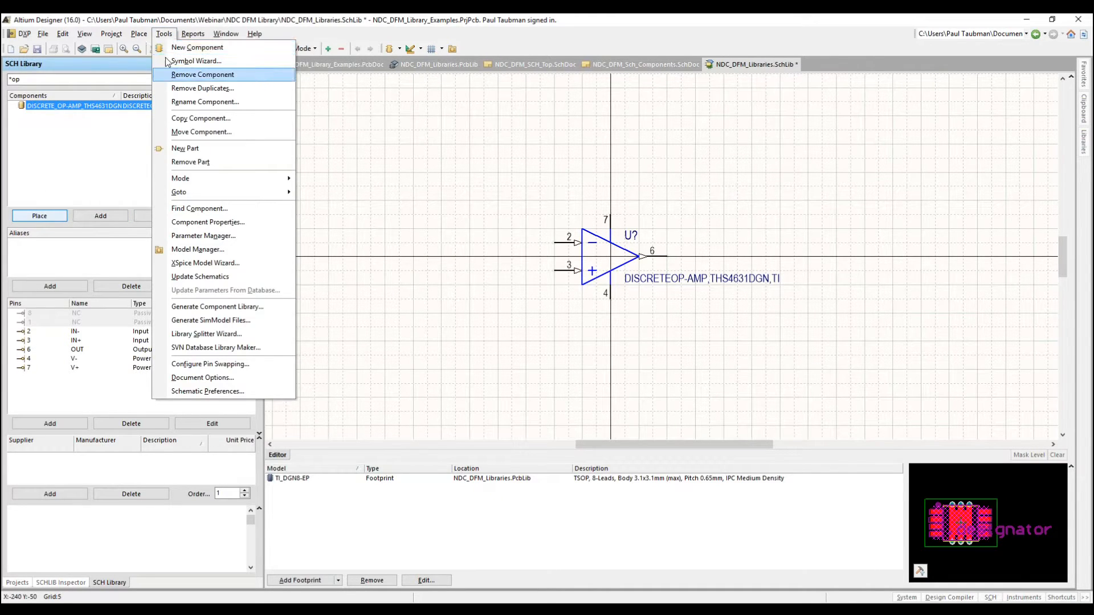
left_click(188, 47)
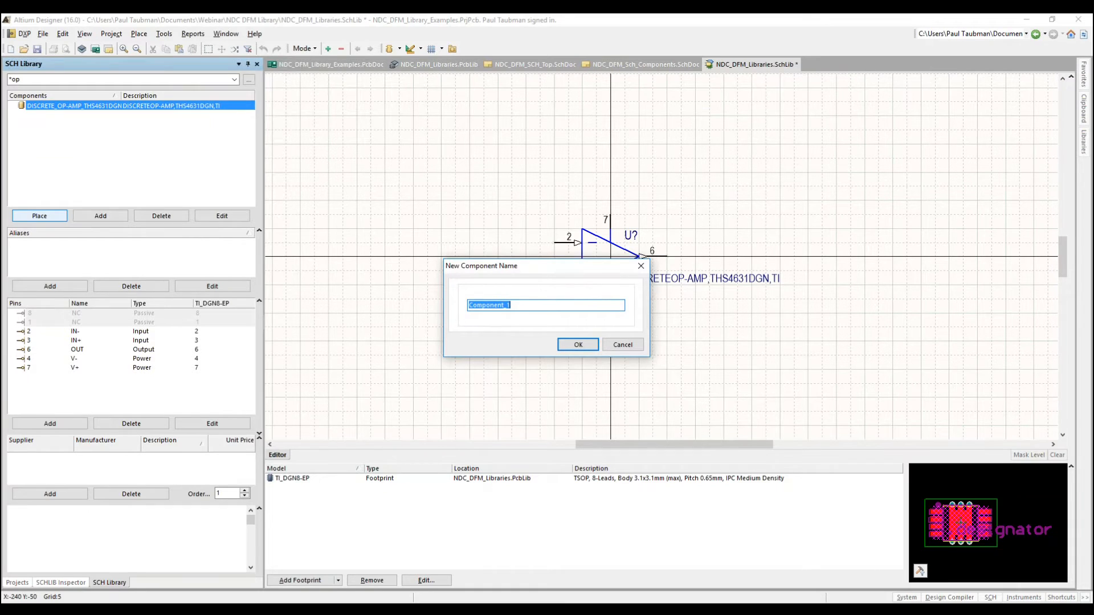
key("ctrl+v")
key("BackSpace")
key("BackSpace")
key("BackSpace")
key("BackSpace")
key("BackSpace")
key("BackSpace")
key("BackSpace")
key("BackSpace")
key("BackSpace")
key("BackSpace")
key("BackSpace")
type("LM741cN")
key("BackSpace")
key("BackSpace")
type("CN")
left_click(582, 345)
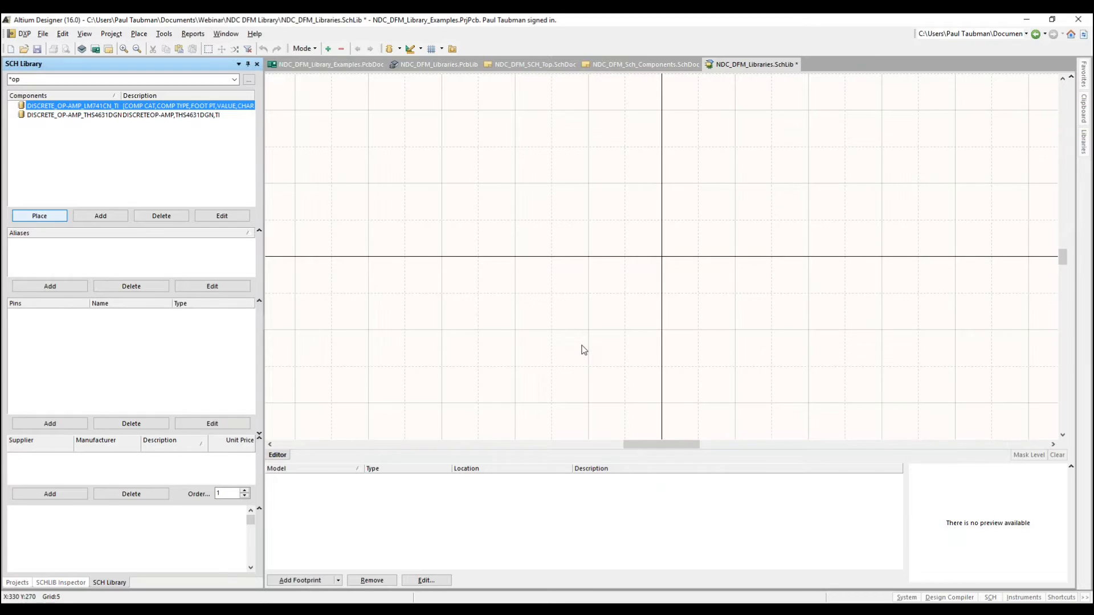
Step: Show the copy and paste commands available for the DISCRETE_OP-AMP_THS4631DGN_TI component without using them
left_click(112, 115)
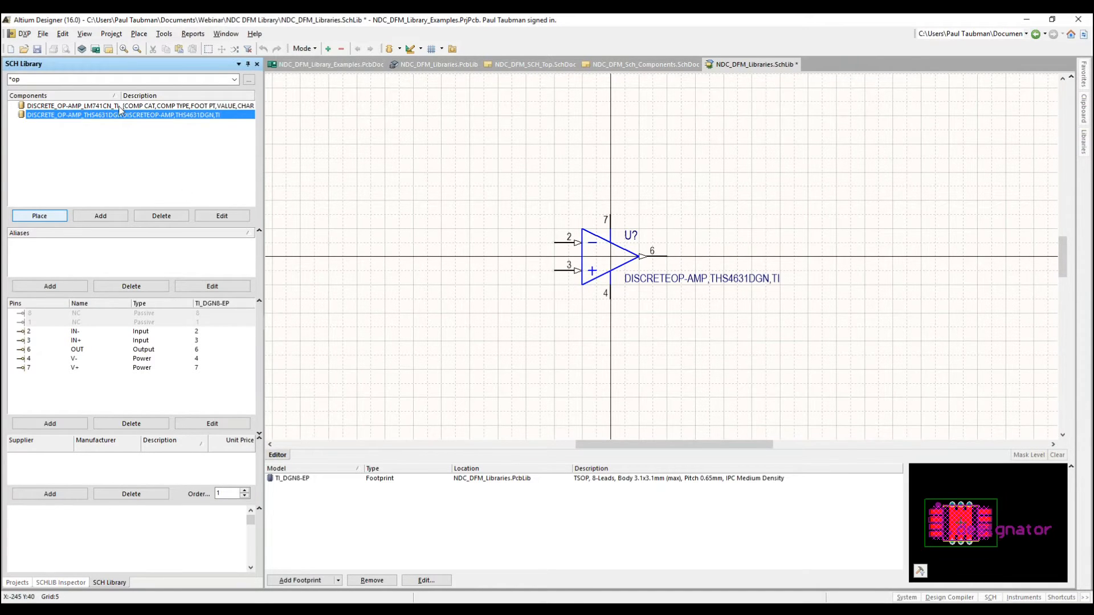
right_click(111, 117)
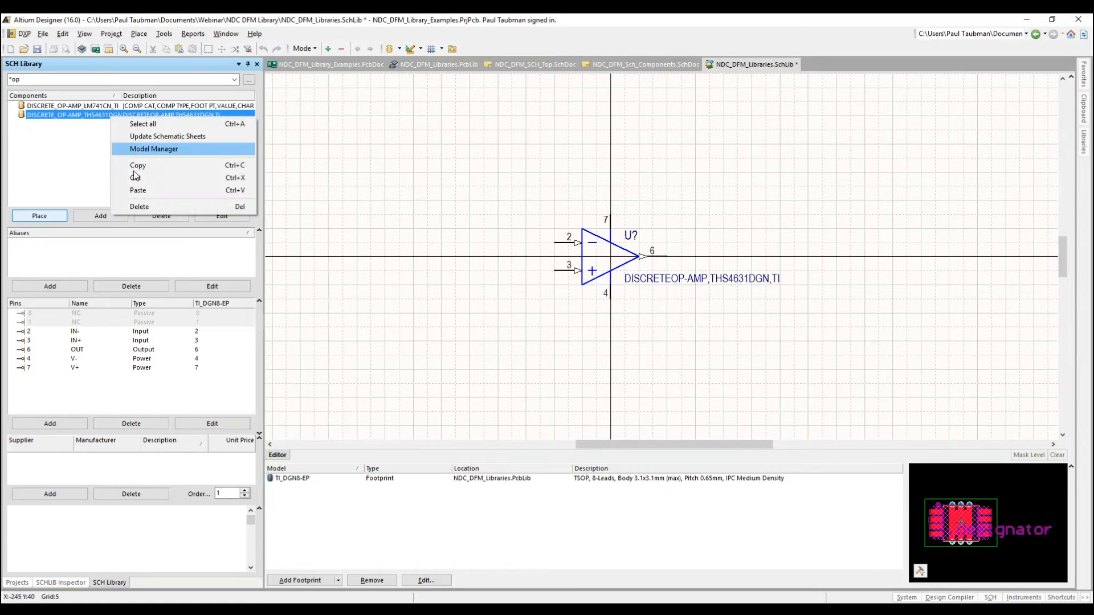
left_click(73, 166)
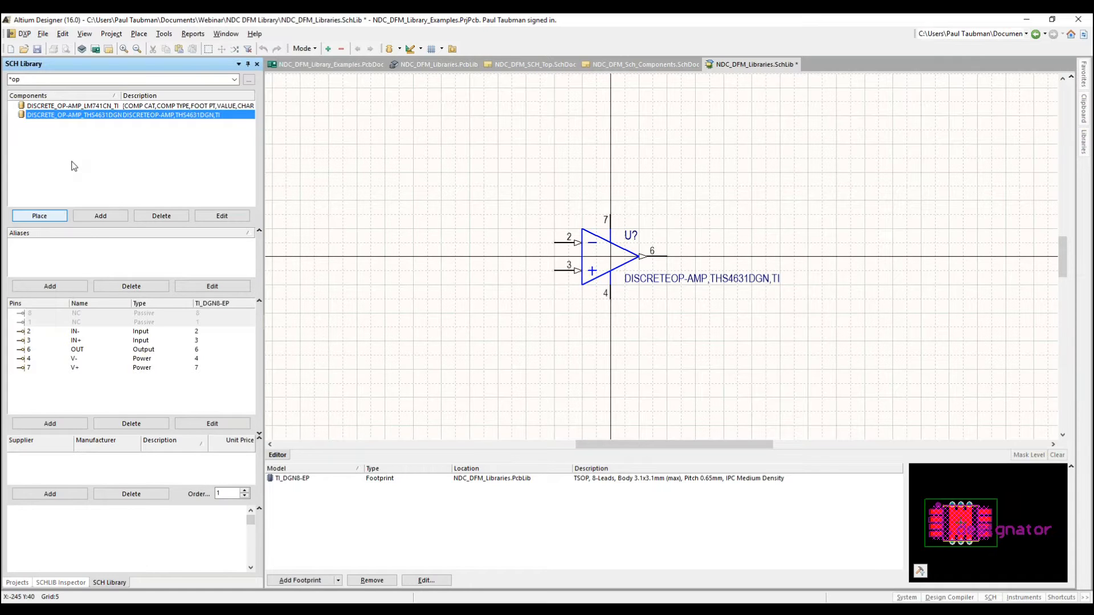
Step: Move the designator and comment texts of DISCRETE_OP-AMP_LM741CN_TI together to just above the sheet origin
left_click(72, 108)
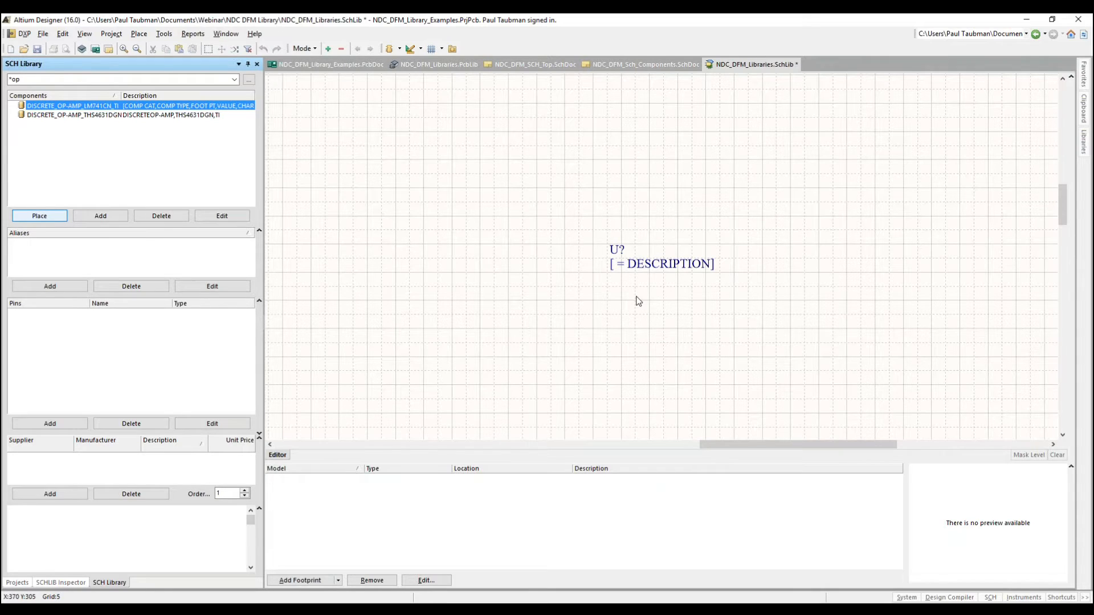
left_click_drag(581, 212, 675, 275)
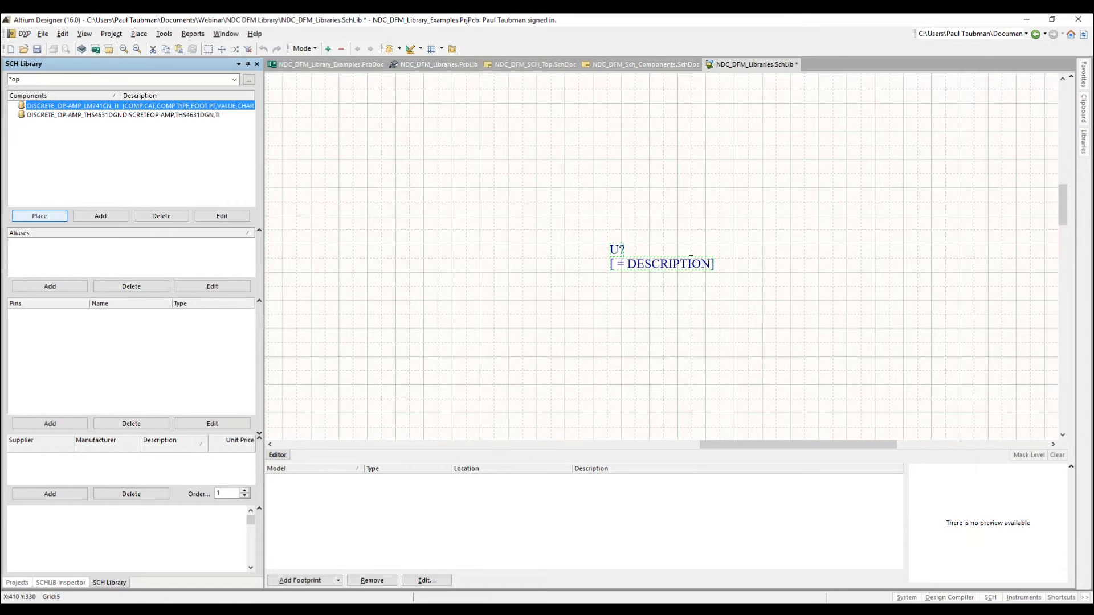
key("v")
key("d")
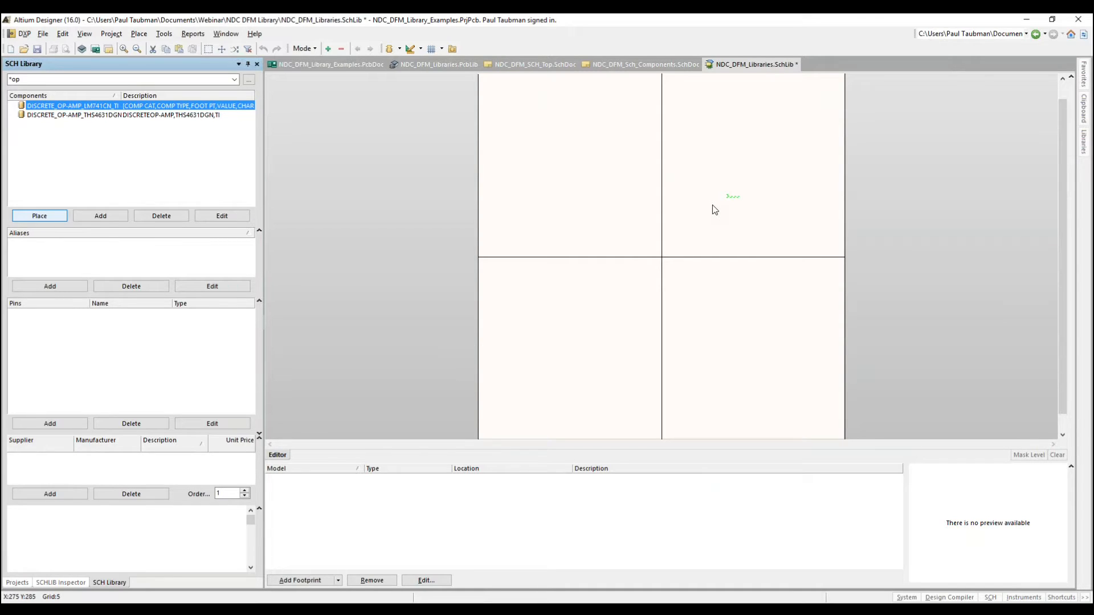
left_click_drag(735, 197, 590, 296)
key("v")
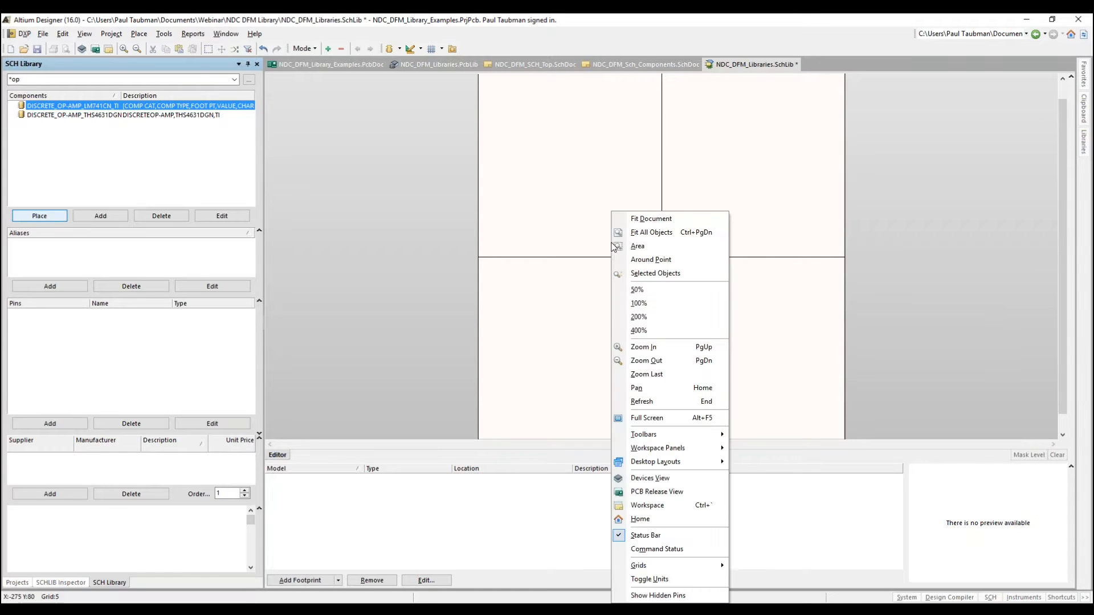
key("f")
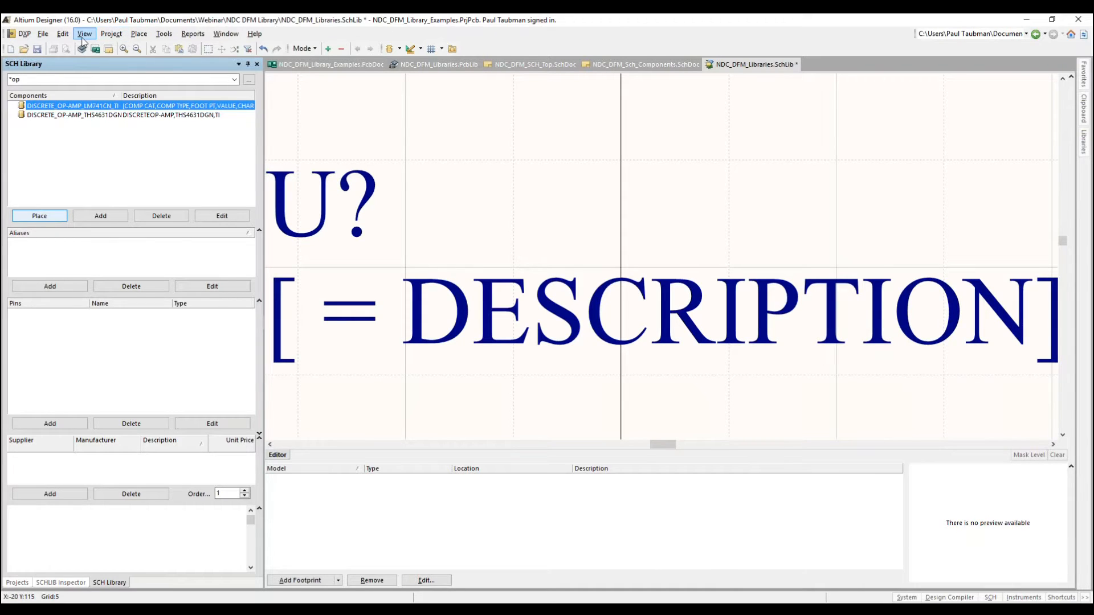
right_click(495, 140)
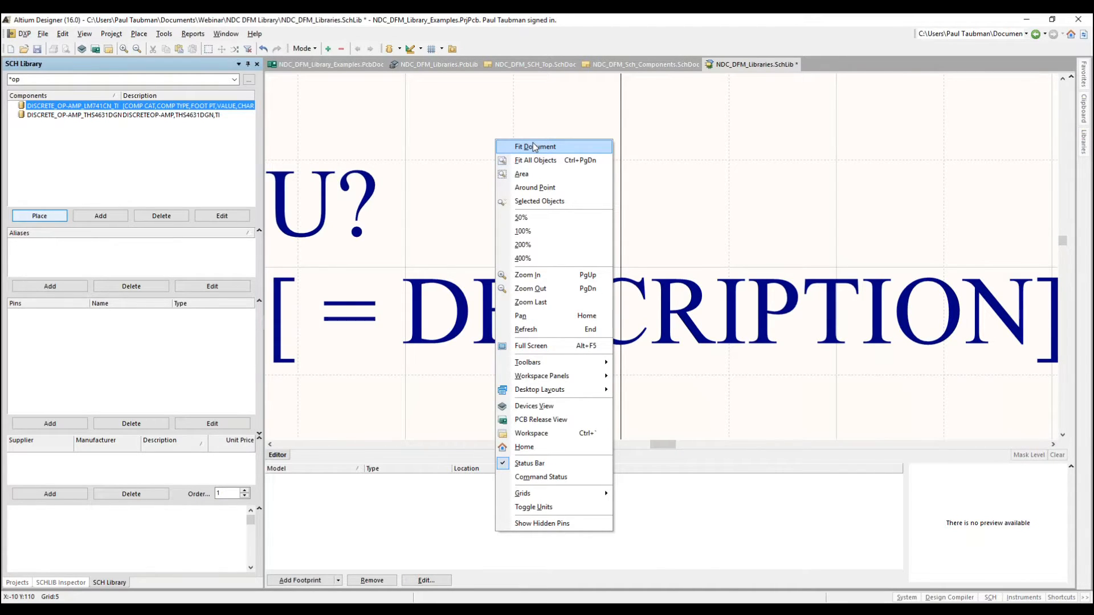
left_click(524, 160)
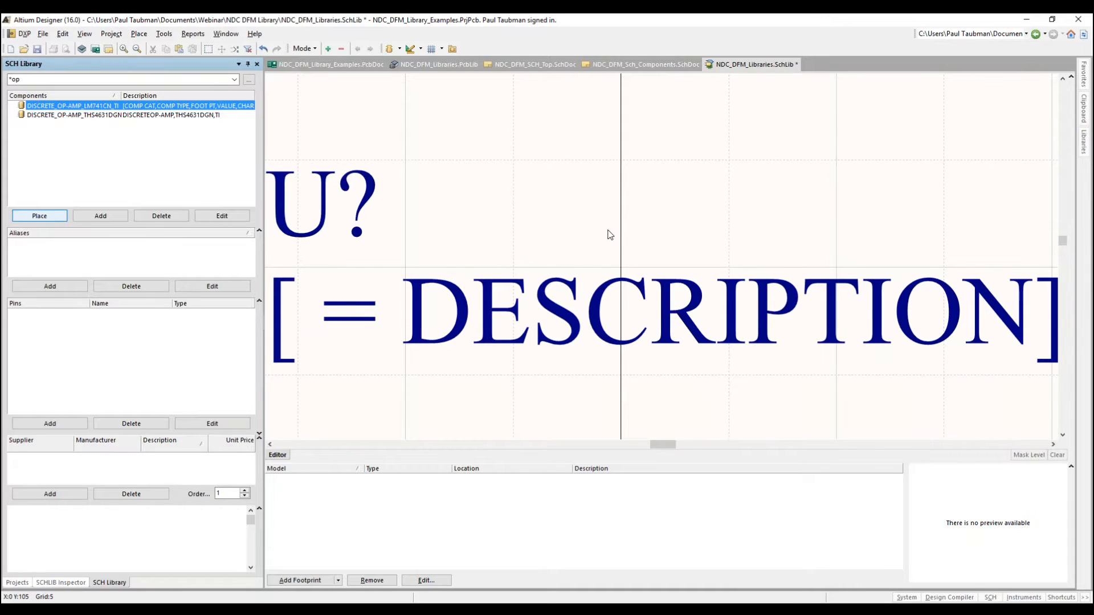
scroll(610, 235, "down", 4, "ctrl")
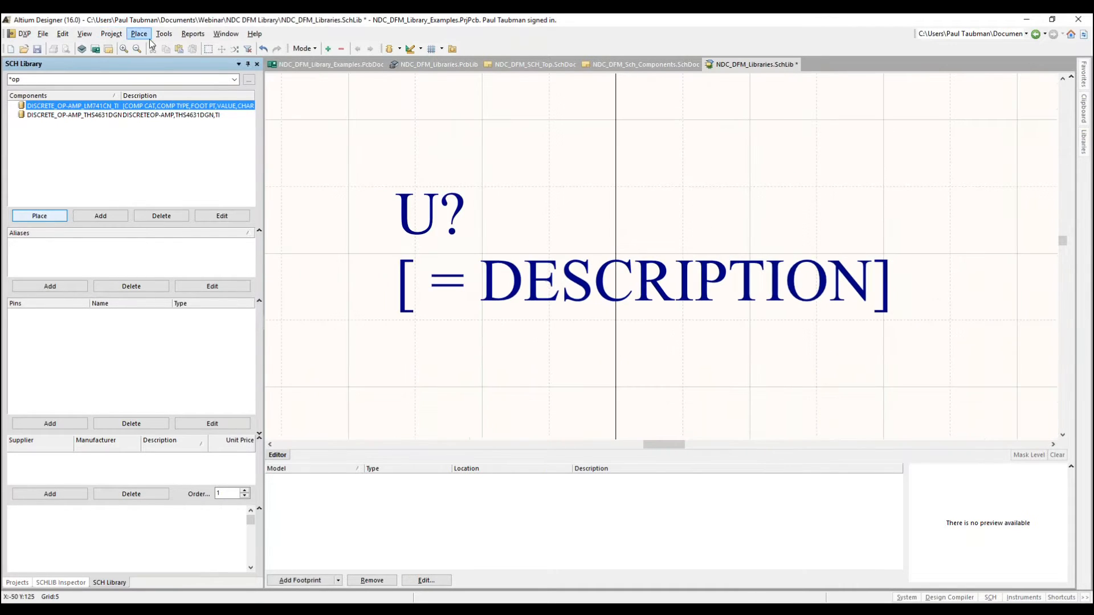
scroll(621, 256, "down", 3, "ctrl")
scroll(621, 256, "down", 3, "ctrl")
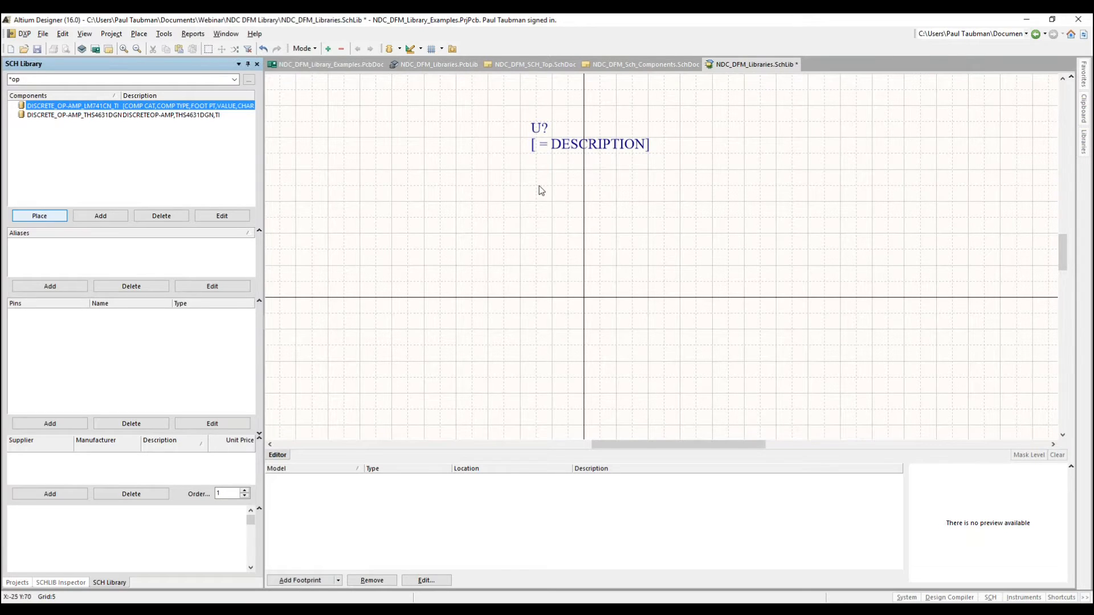
Step: Examine the schematic library's document options, including Always Show Comment/Designator, leaving them unedited
left_click(164, 34)
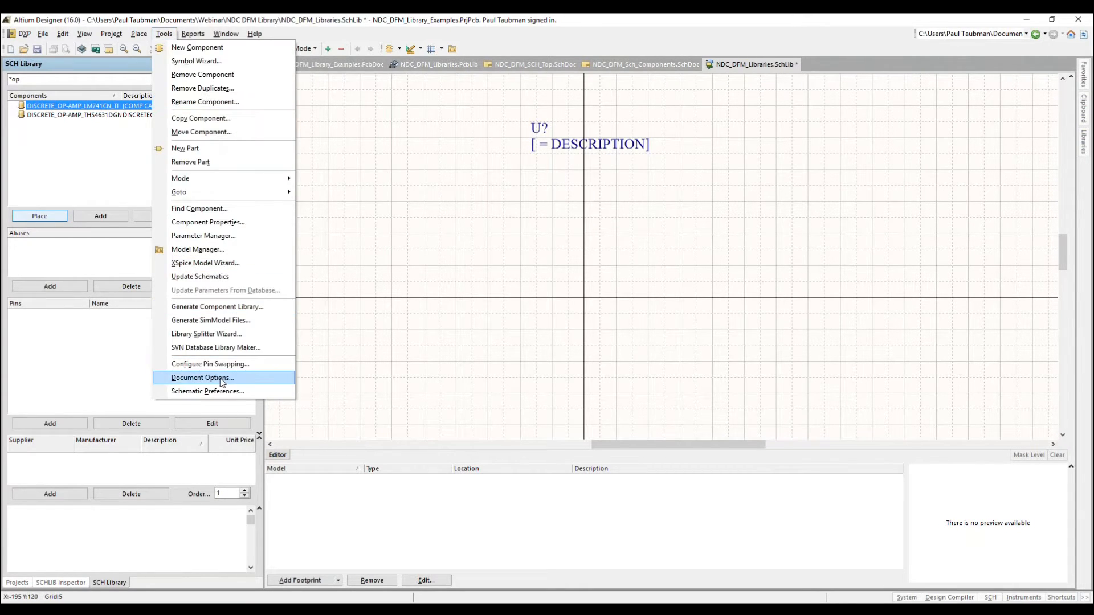
left_click(222, 383)
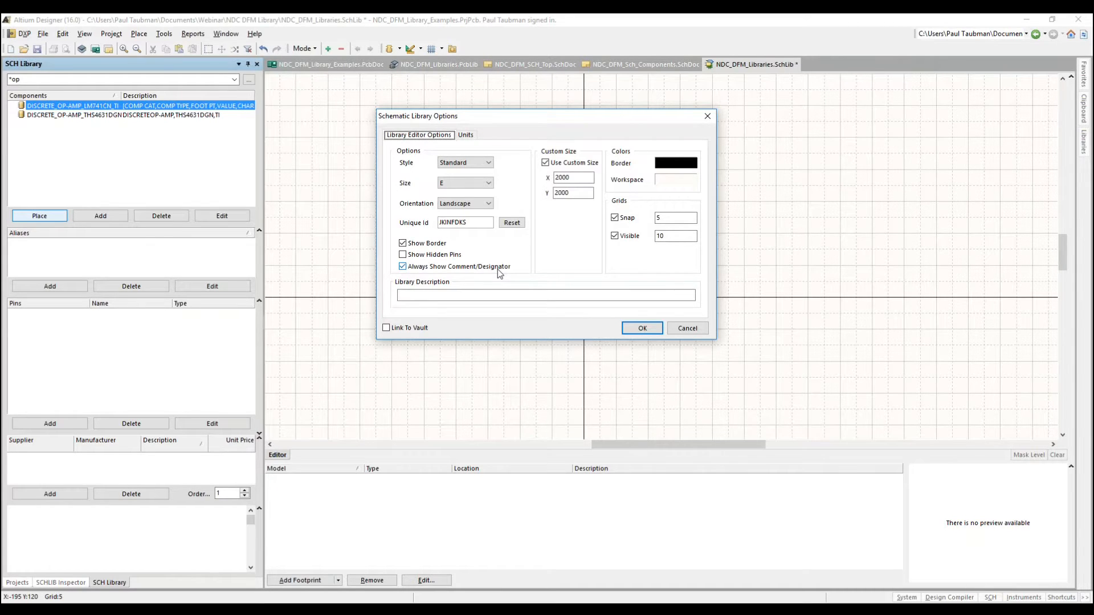
left_click(688, 328)
Step: Check the default designator and comment visibility in the DISCRETE_OP-AMP_LM741CN_TI component properties
left_click(74, 106)
double_click(74, 108)
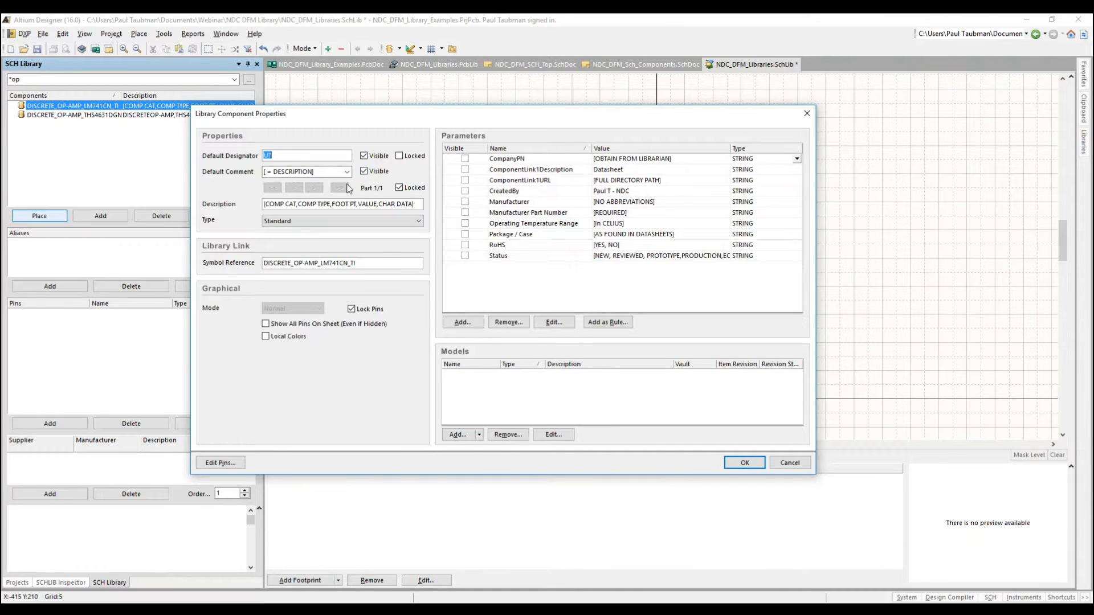
left_click(800, 465)
Step: Look over the library editor's display, size and grid options again, without changing them
left_click(164, 33)
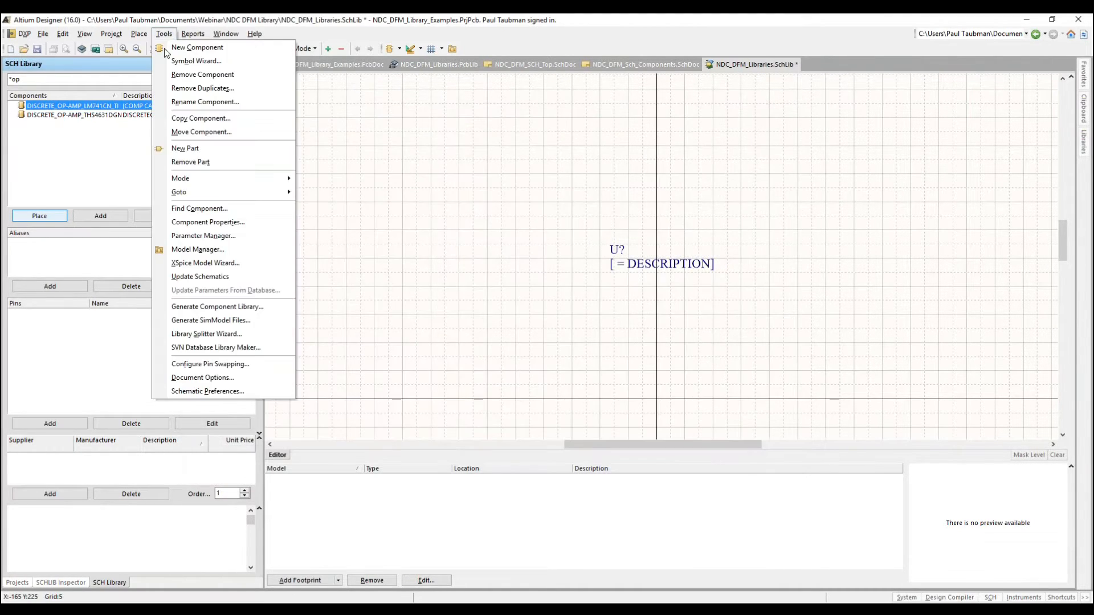
left_click(203, 388)
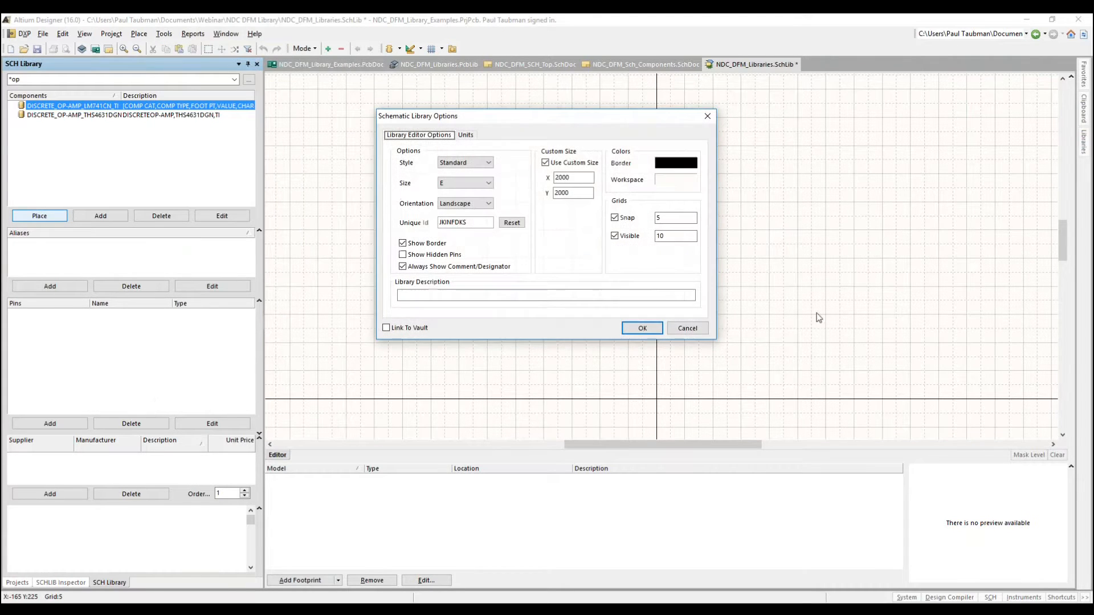
left_click(699, 330)
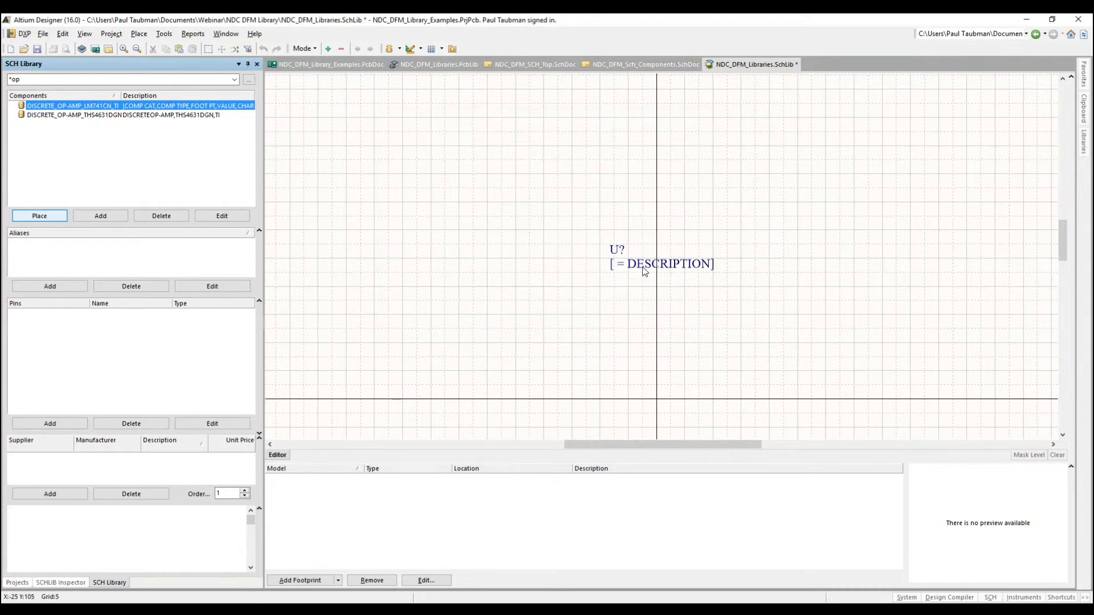
Step: Review the template properties and parameters of DISCRETE_OP-AMP_LM741CN_TI and close them unedited
right_click_drag(619, 314, 572, 293)
right_click_drag(649, 337, 658, 295)
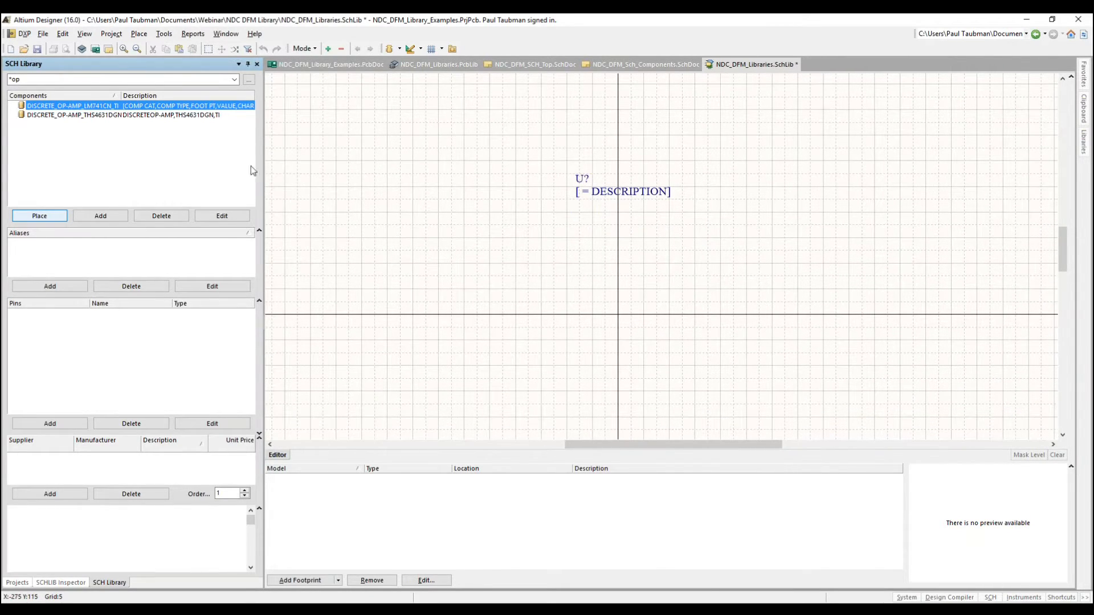
double_click(109, 105)
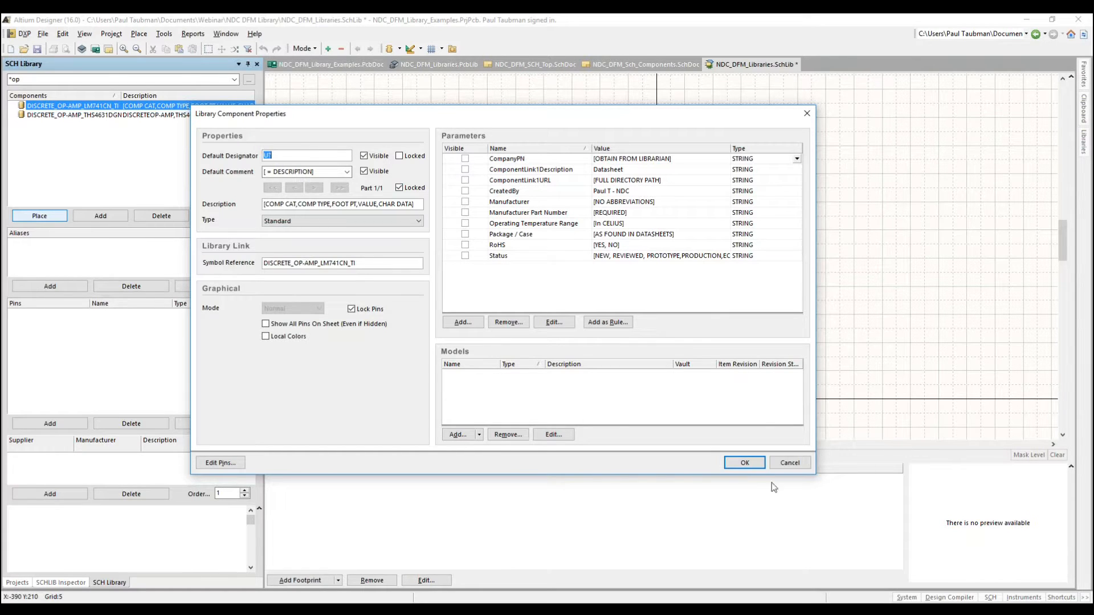
left_click(787, 464)
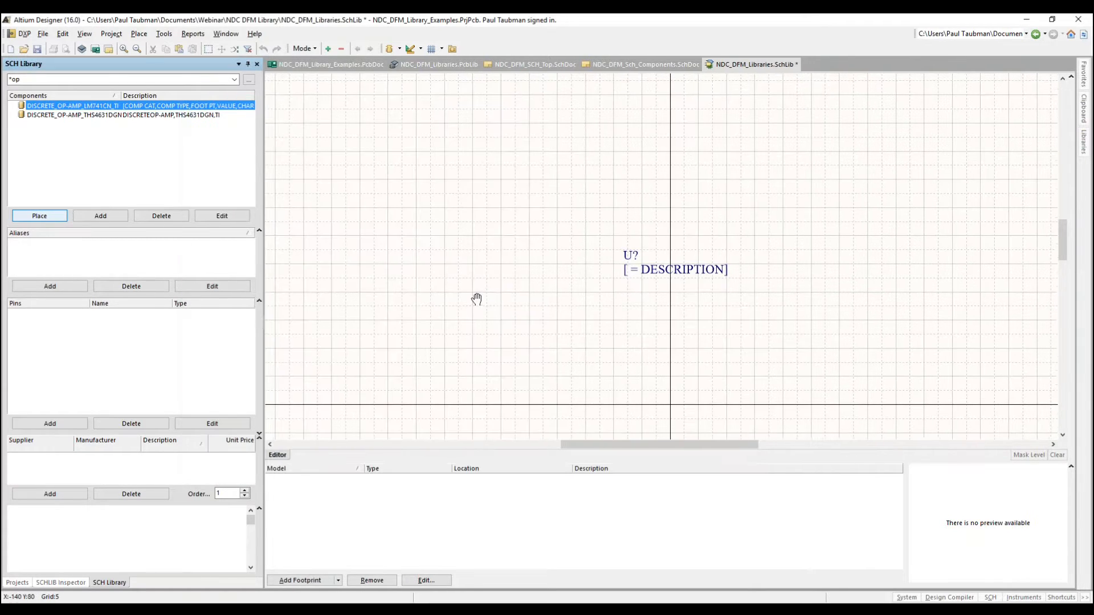
Step: Examine the schematic default properties and parameters of the Part primitive, including RoHS and Status, without changing them
left_click(25, 34)
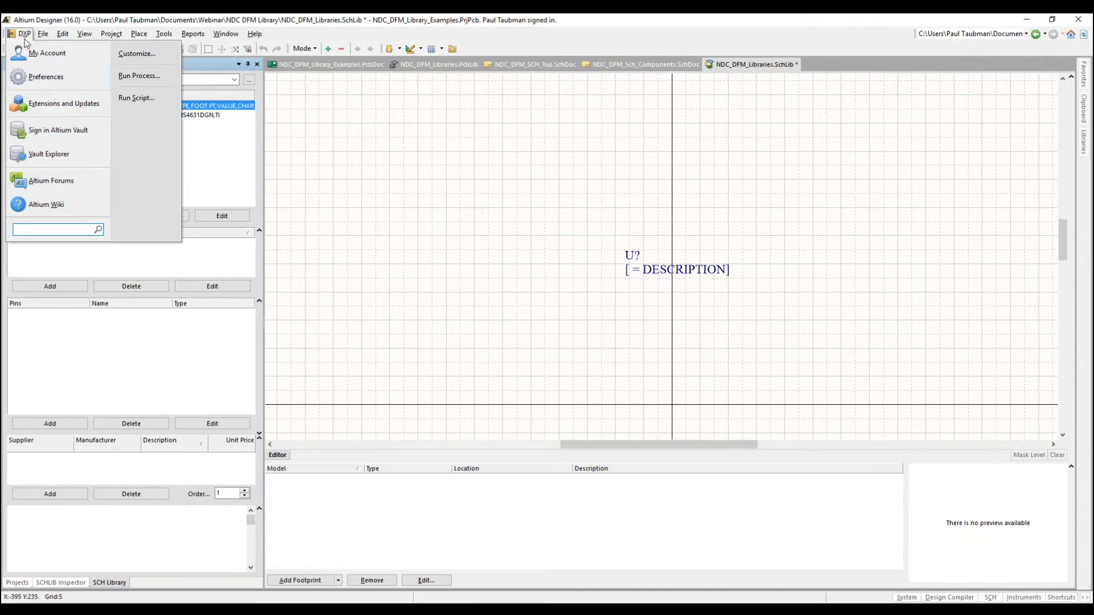
left_click(44, 77)
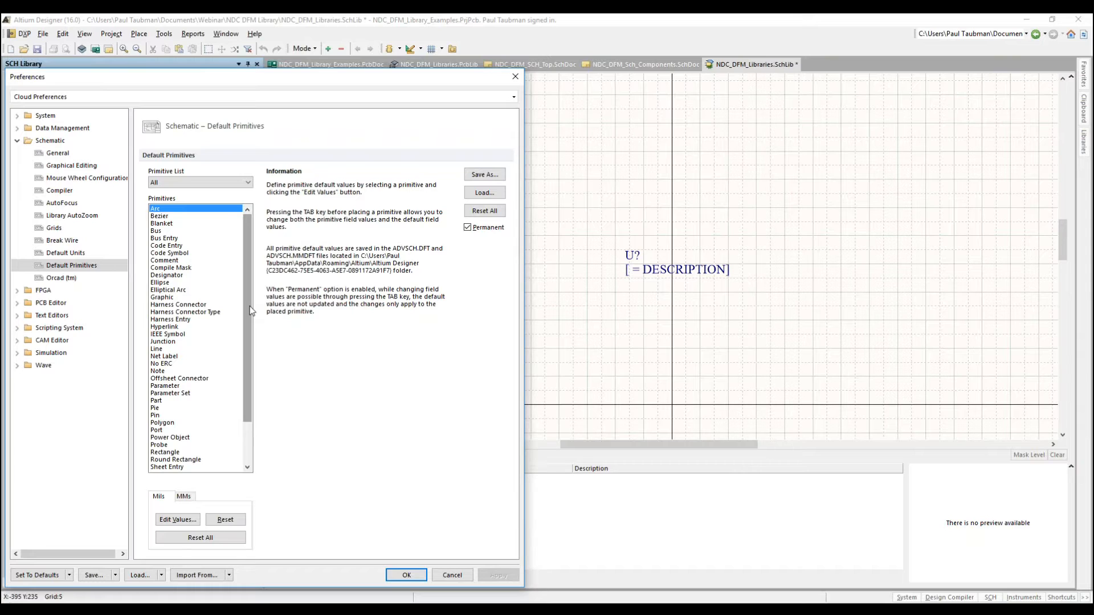
left_click(165, 402)
double_click(165, 401)
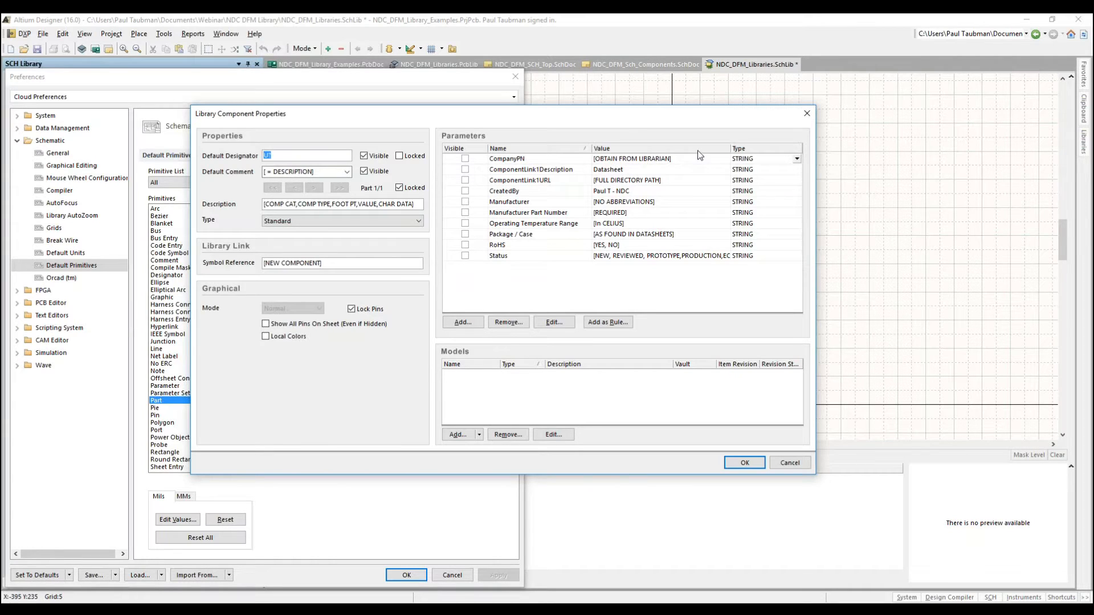
double_click(618, 245)
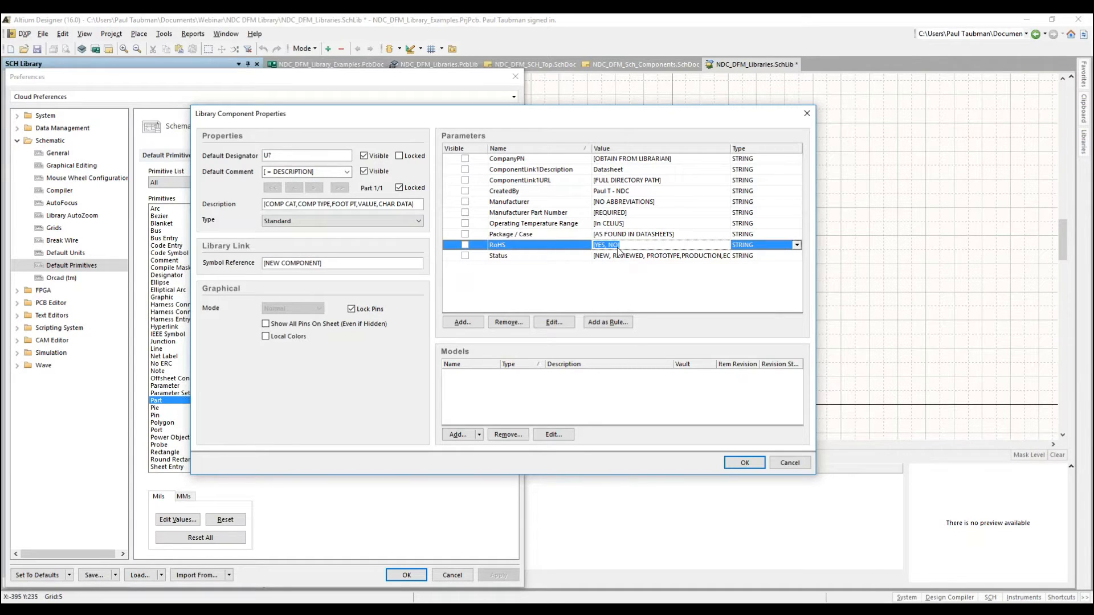
double_click(661, 256)
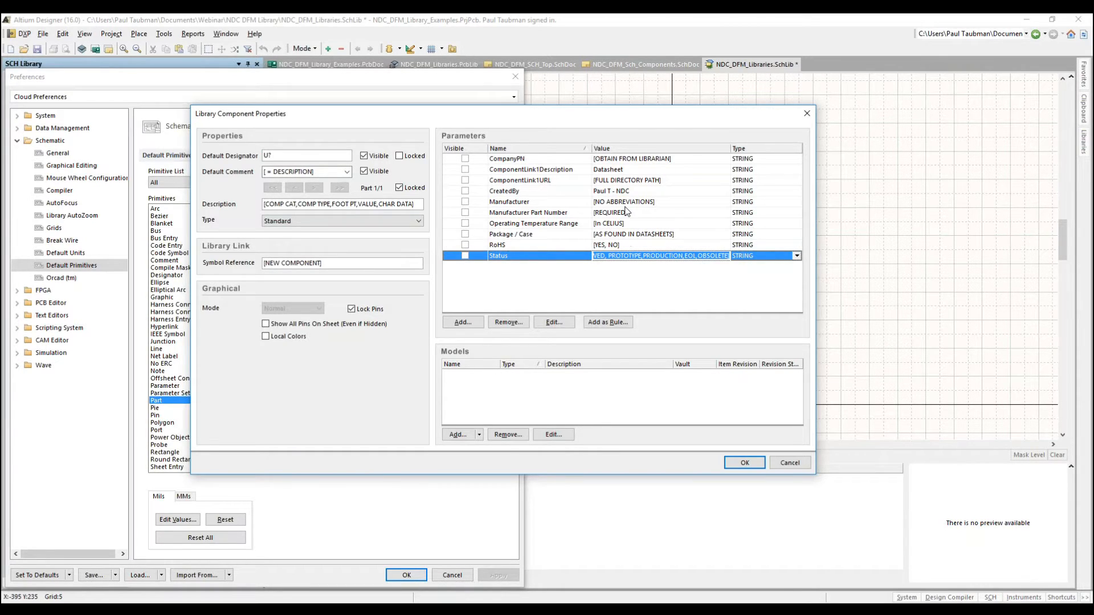
left_click(791, 463)
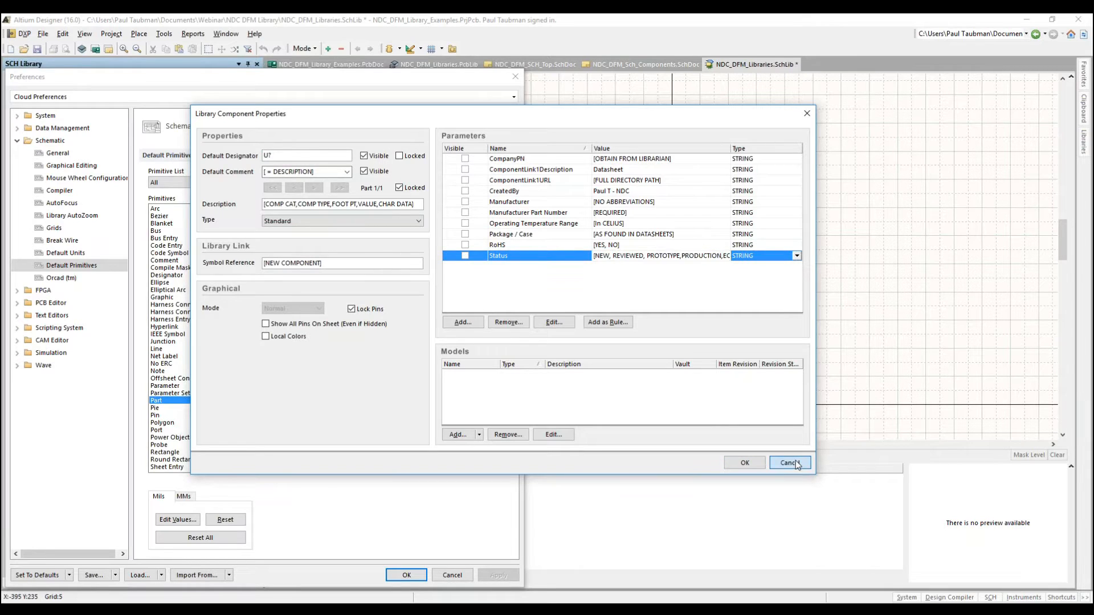
left_click(797, 464)
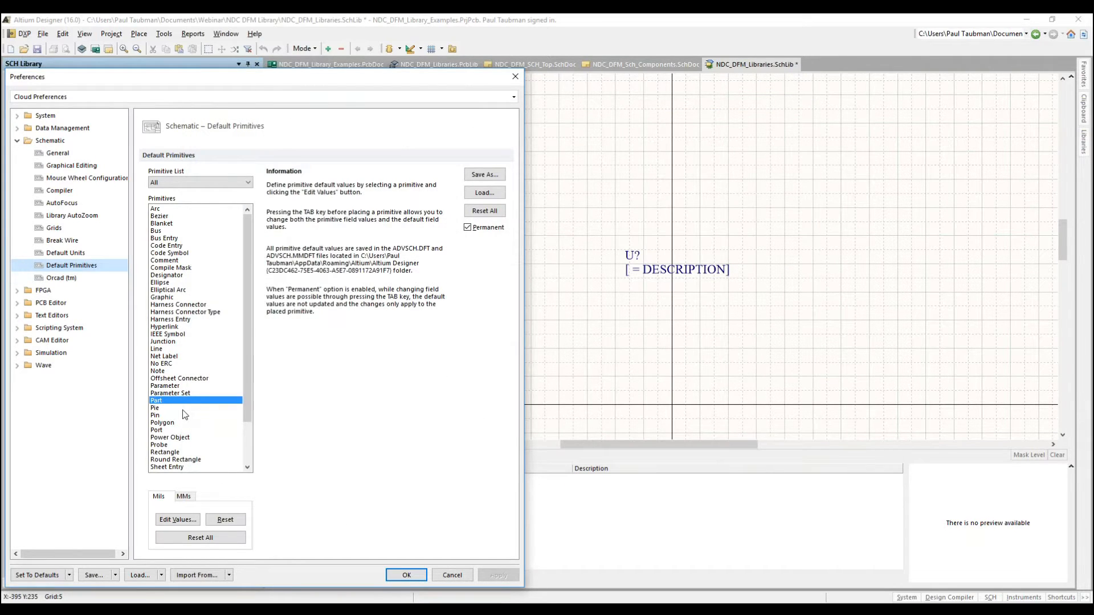
Step: Review the logical settings and parameters of the default Pin primitive, leaving them unedited
left_click(155, 416)
double_click(153, 418)
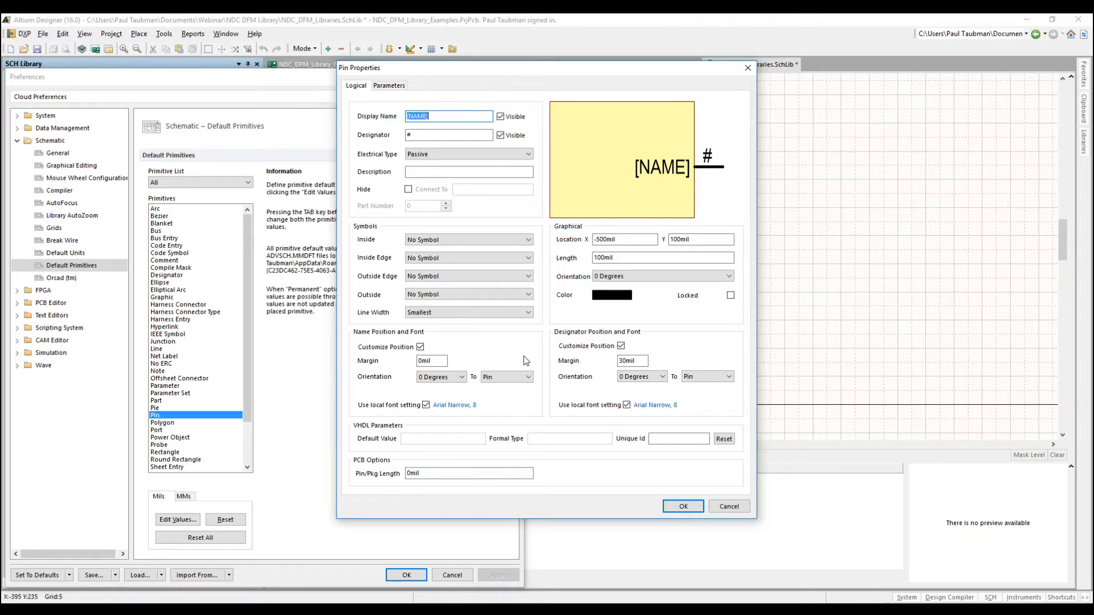
left_click(381, 86)
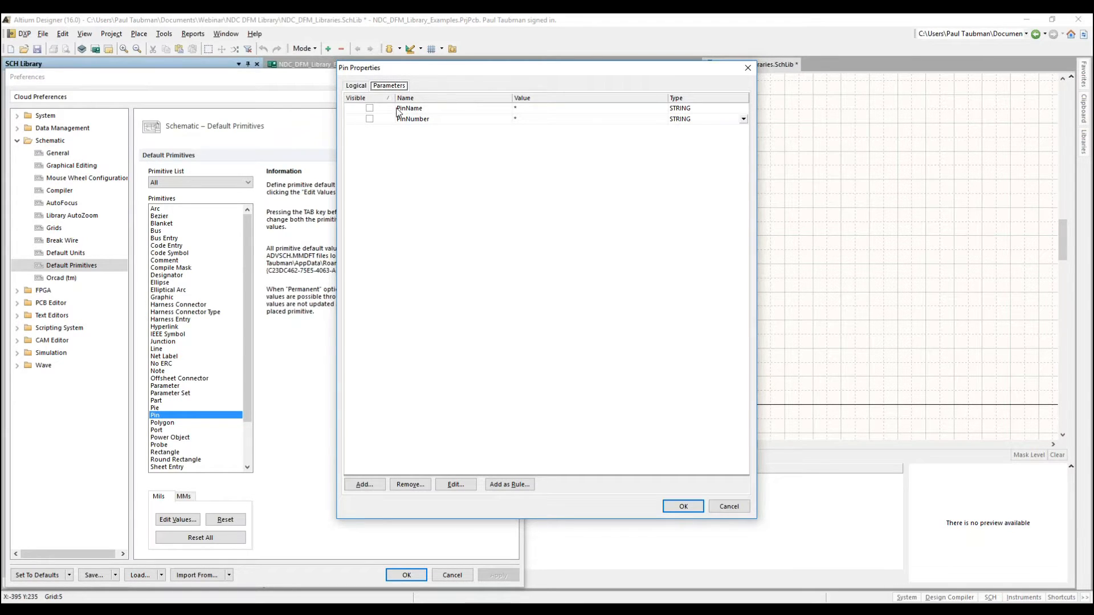
left_click(357, 87)
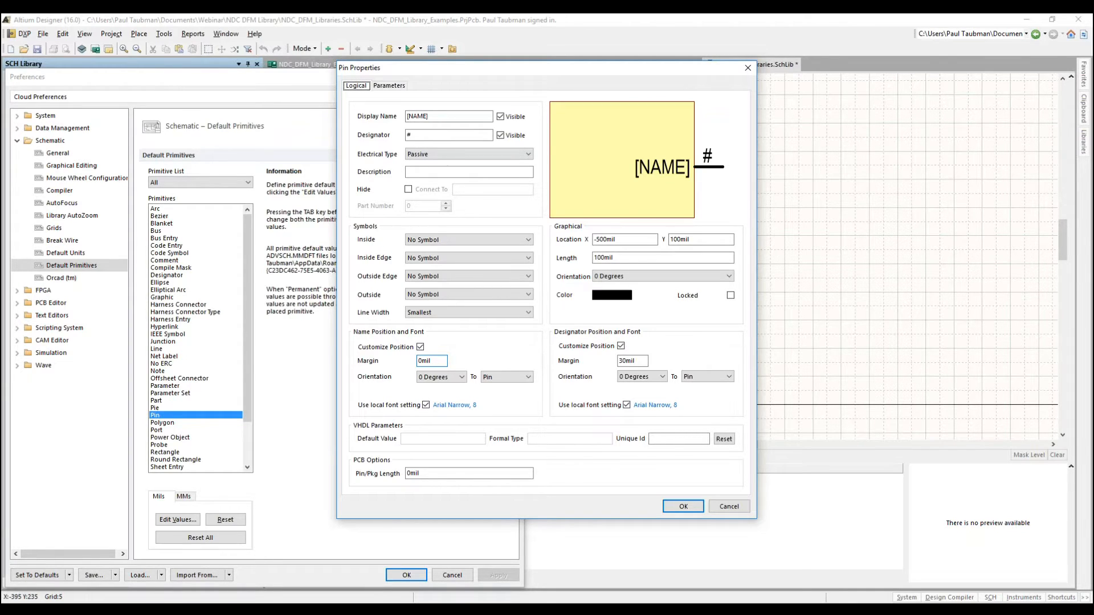
left_click(729, 507)
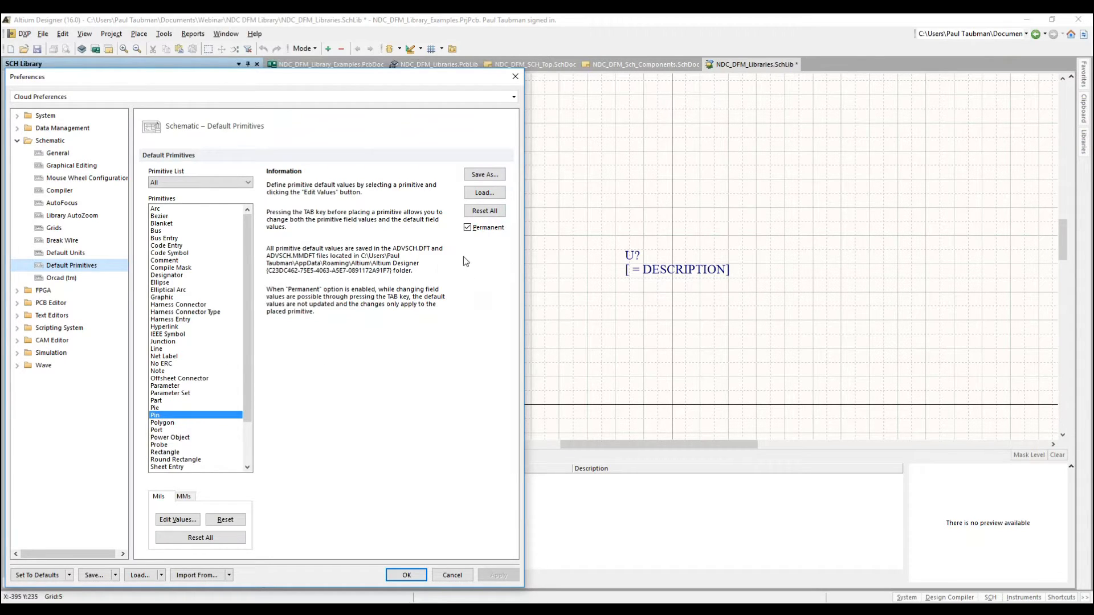
Step: Turn off the Permanent option for the schematic default primitives and apply the preferences
left_click(468, 227)
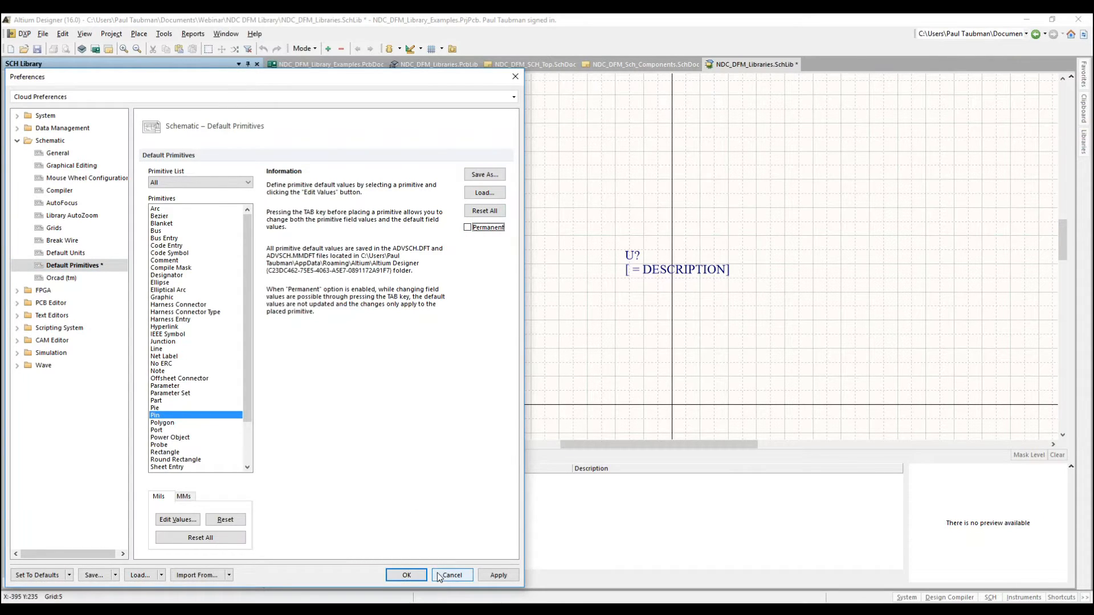
left_click(413, 576)
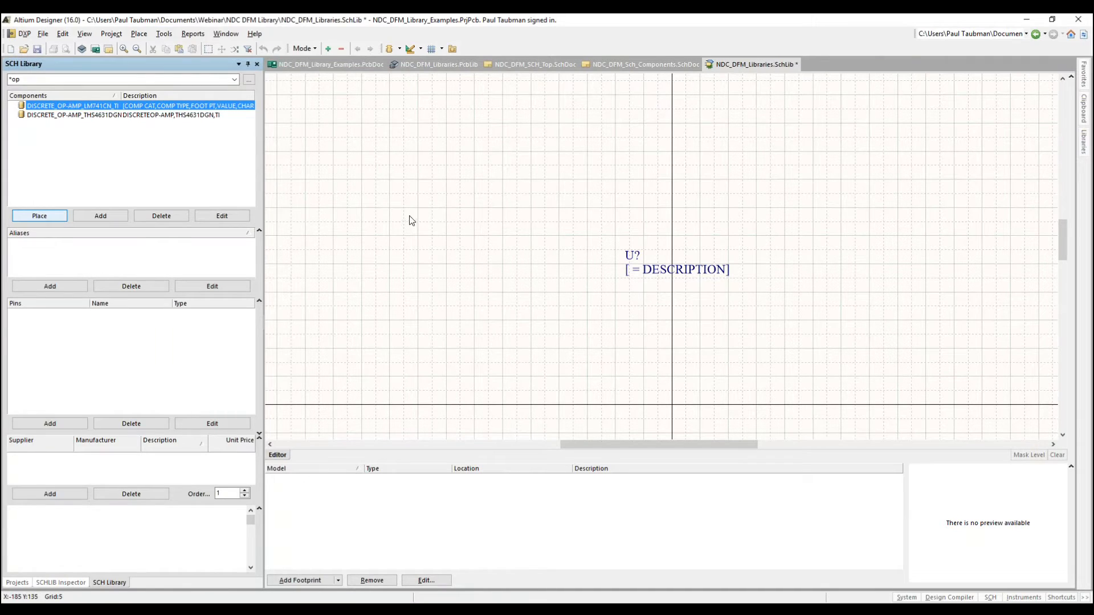
Step: Start placing a line and set its width to Large and its color to red
left_click(139, 33)
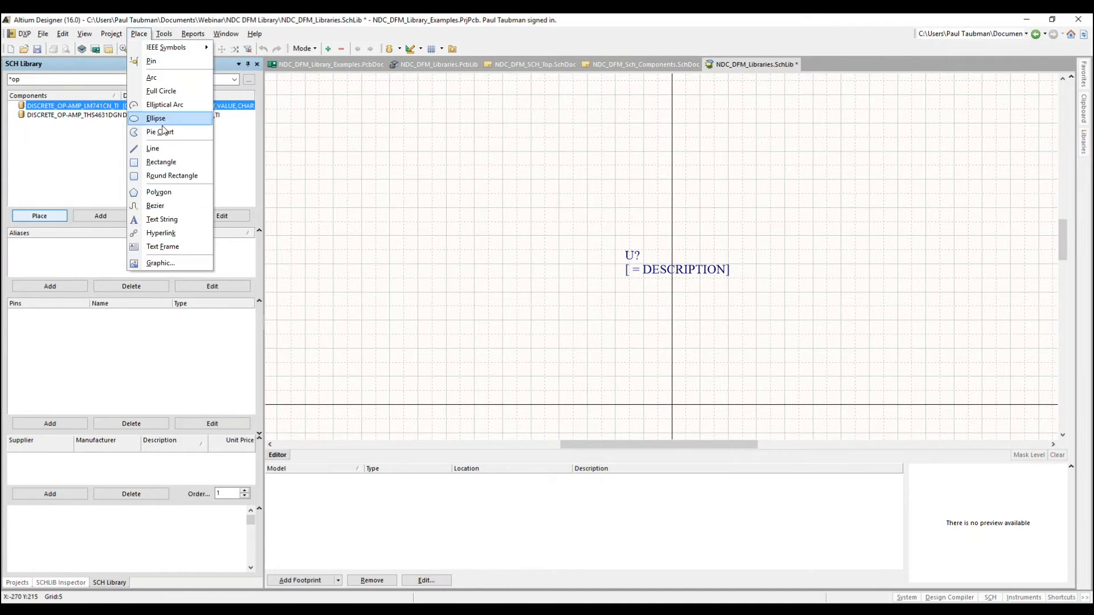
left_click(164, 149)
key("Tab")
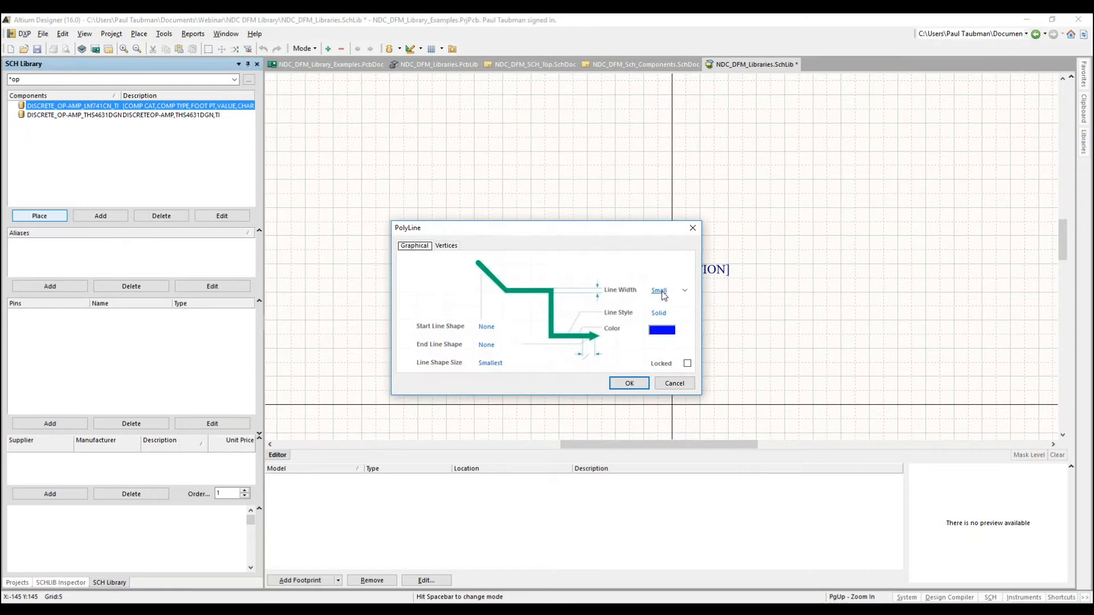
left_click(661, 292)
left_click(672, 332)
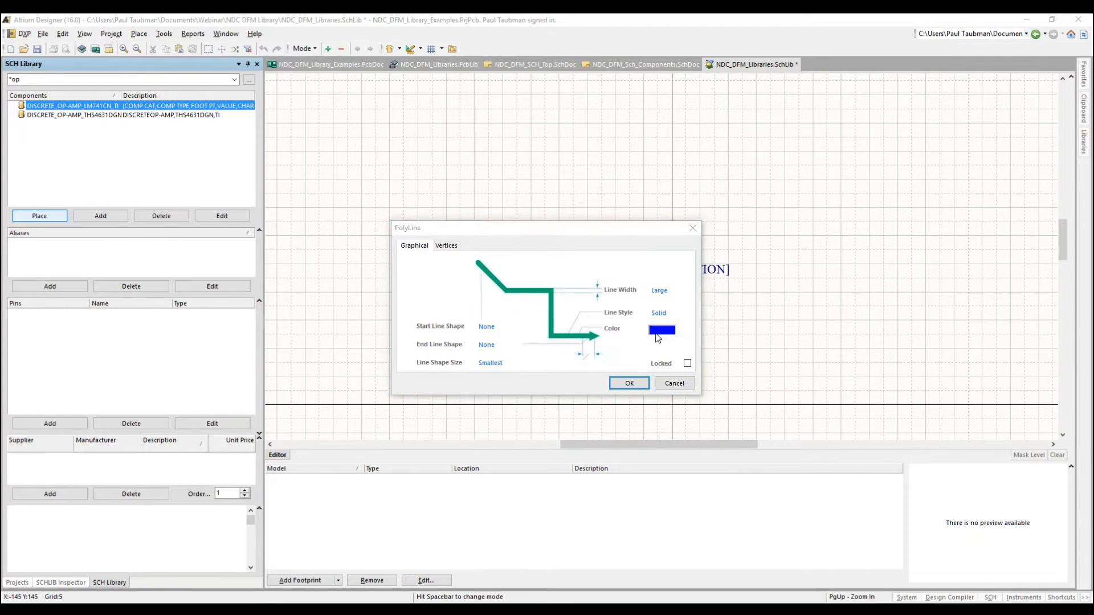
left_click(660, 332)
left_click(514, 266)
left_click(605, 222)
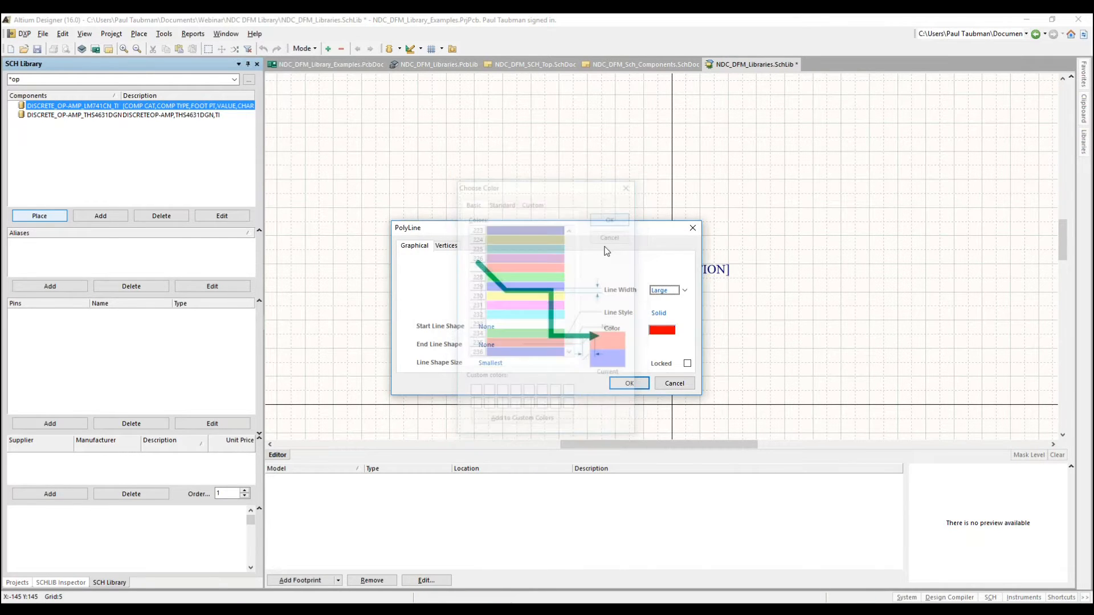
left_click(628, 383)
Step: Draw a multi-segment test polyline in red beside the component's designator text, ending the line command when finished
key("Home")
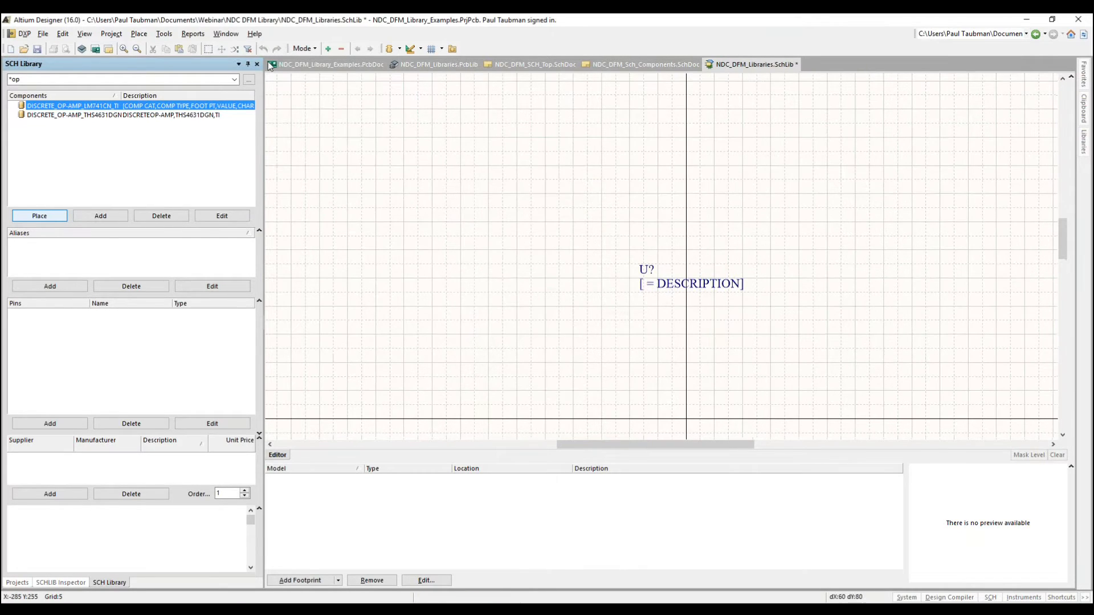
left_click(381, 180)
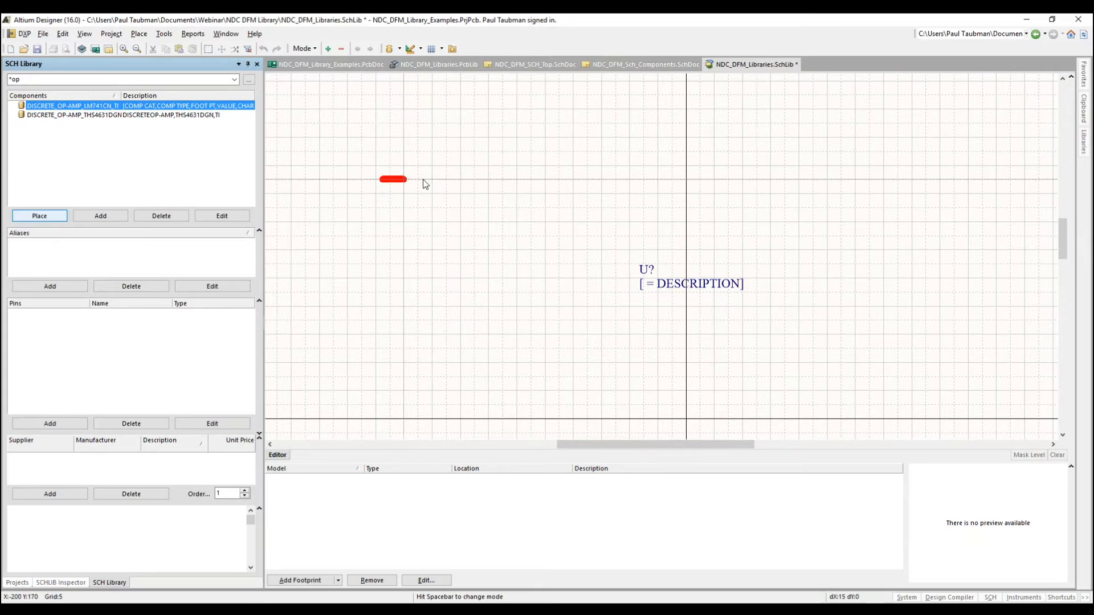
left_click(518, 179)
left_click(513, 278)
left_click(390, 271)
left_click(353, 221)
left_click(442, 215)
right_click(450, 183)
right_click(449, 183)
right_click_drag(520, 134, 508, 163)
Step: Draw a second test polyline with crossing segments, using the updated line defaults
key("p")
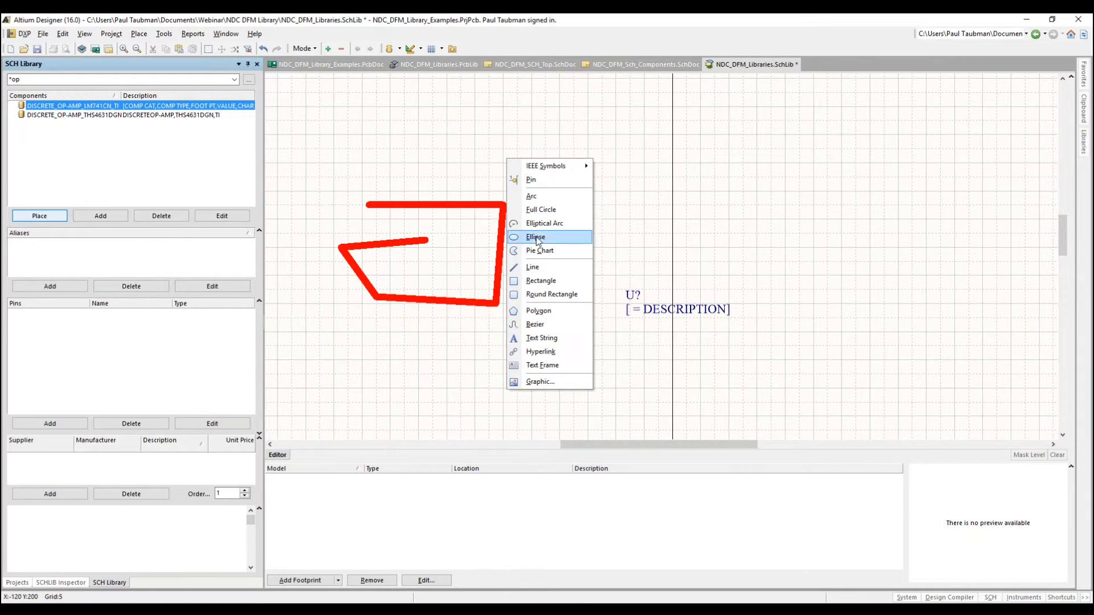
left_click(532, 267)
left_click(501, 170)
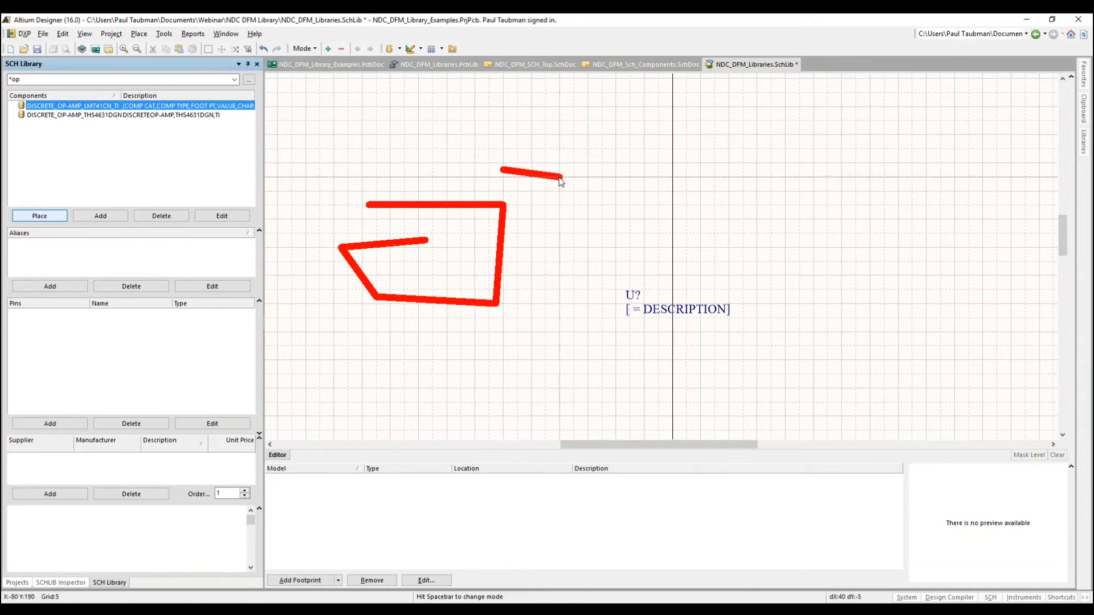
left_click(673, 198)
left_click(580, 255)
left_click(544, 105)
left_click(618, 185)
right_click(612, 195)
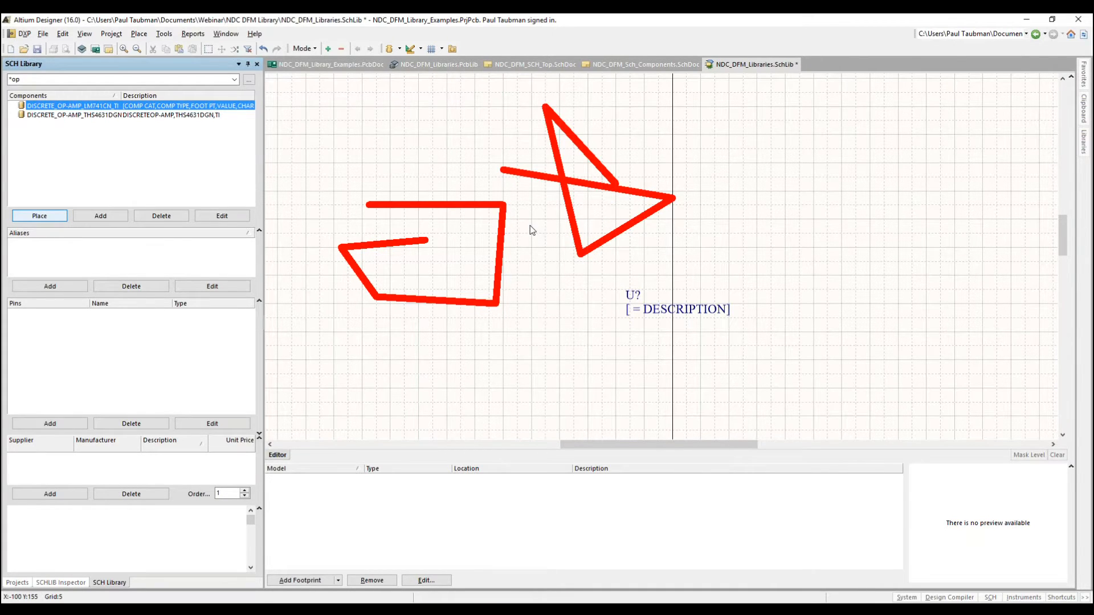
Step: Leave the preferences unchanged and undo both red test polylines
left_click(24, 35)
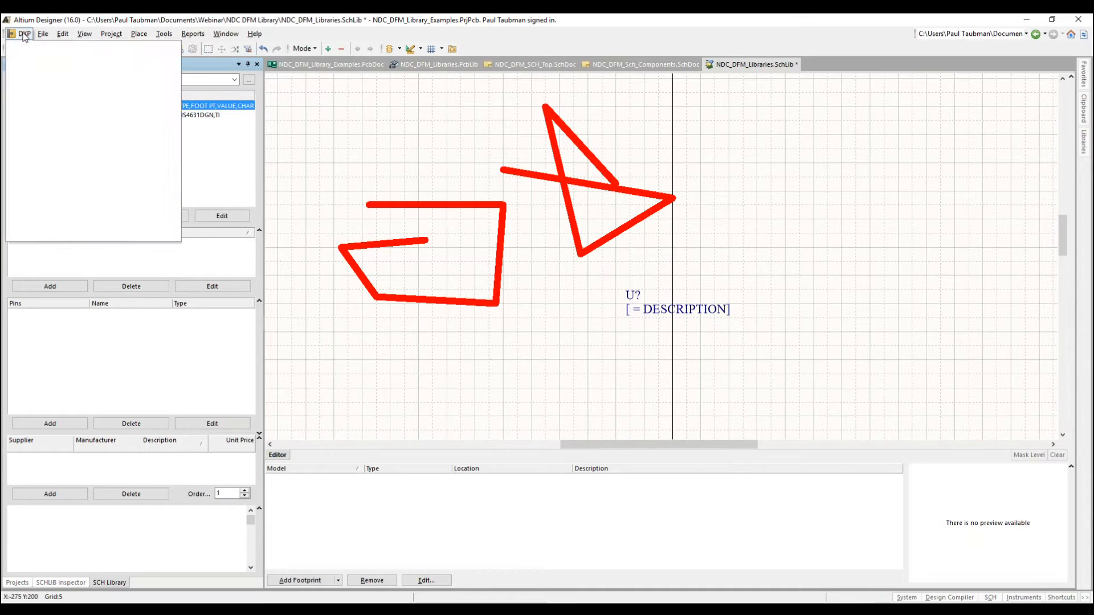
left_click(31, 77)
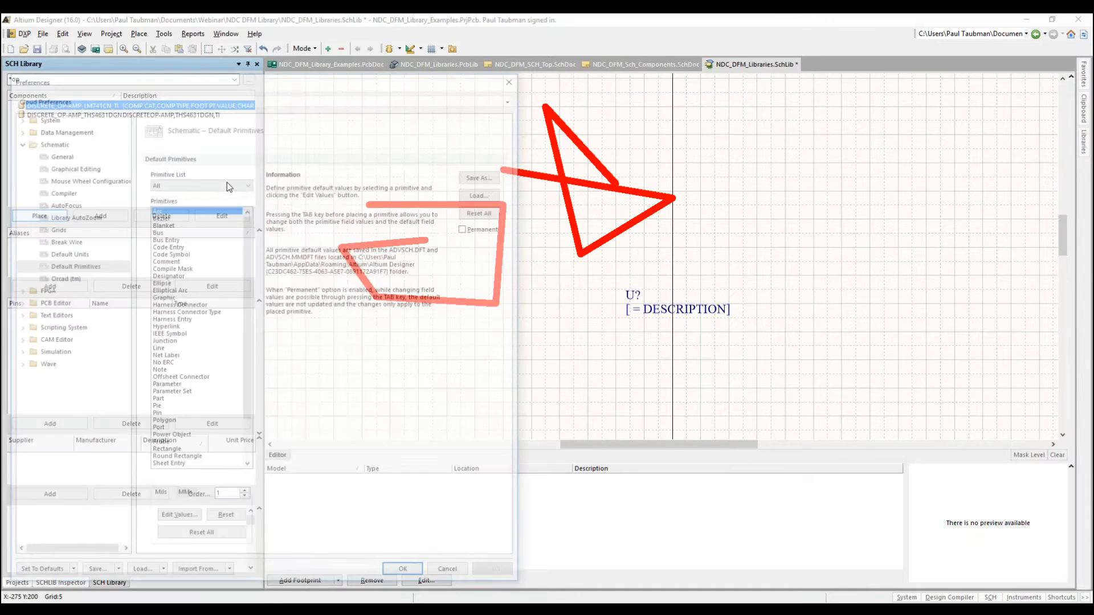
left_click(452, 575)
key("ctrl+z")
key("ctrl+z")
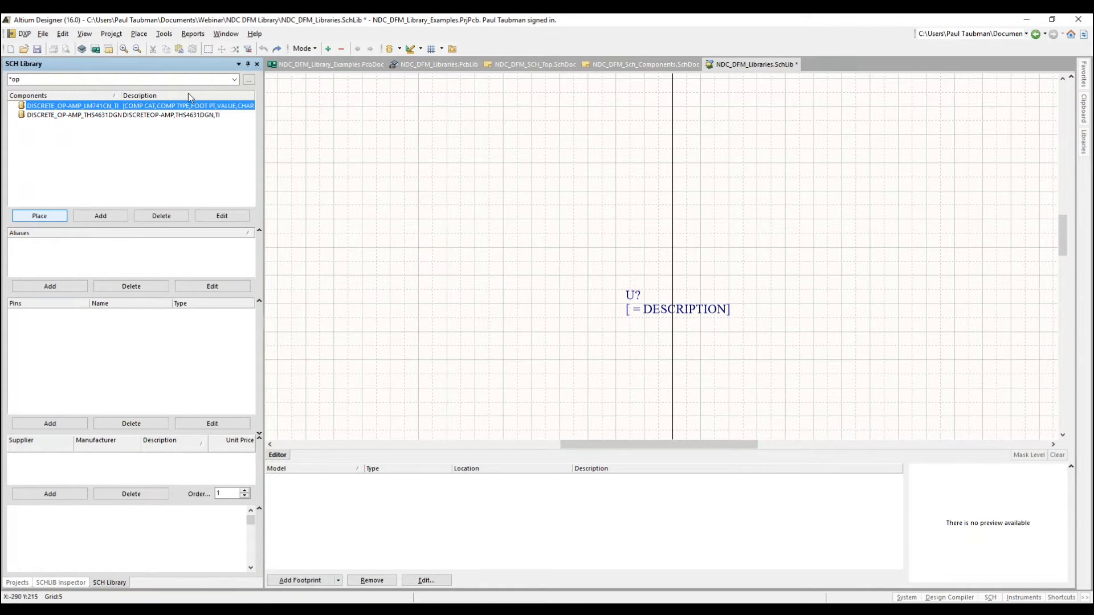
Step: Start placing a line and restore its defaults to blue color and Small width
left_click(163, 34)
mouse_move(135, 34)
left_click(143, 149)
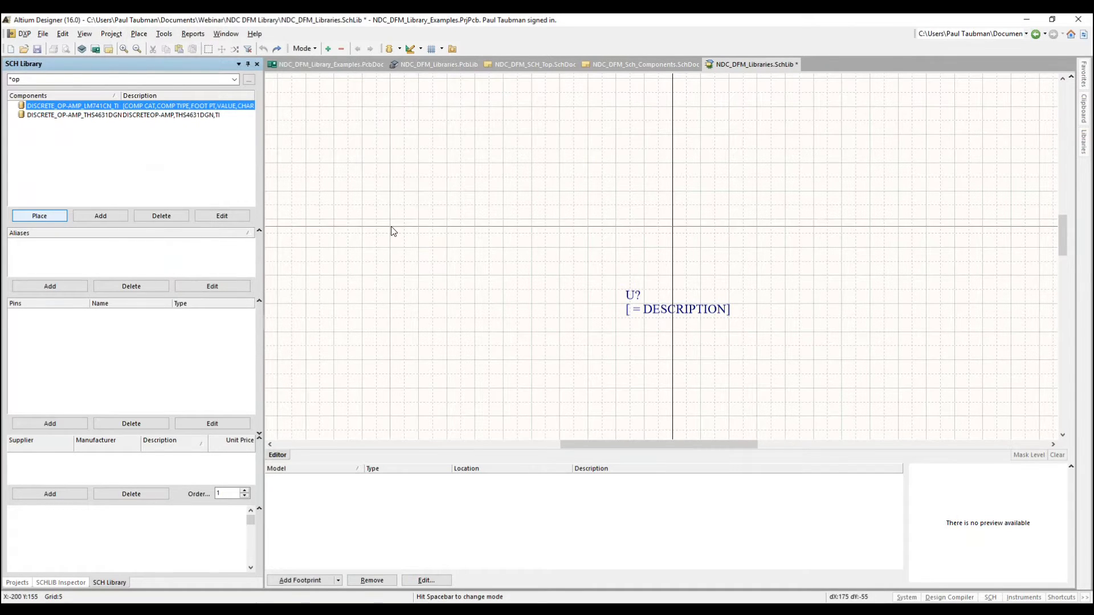
key("Tab")
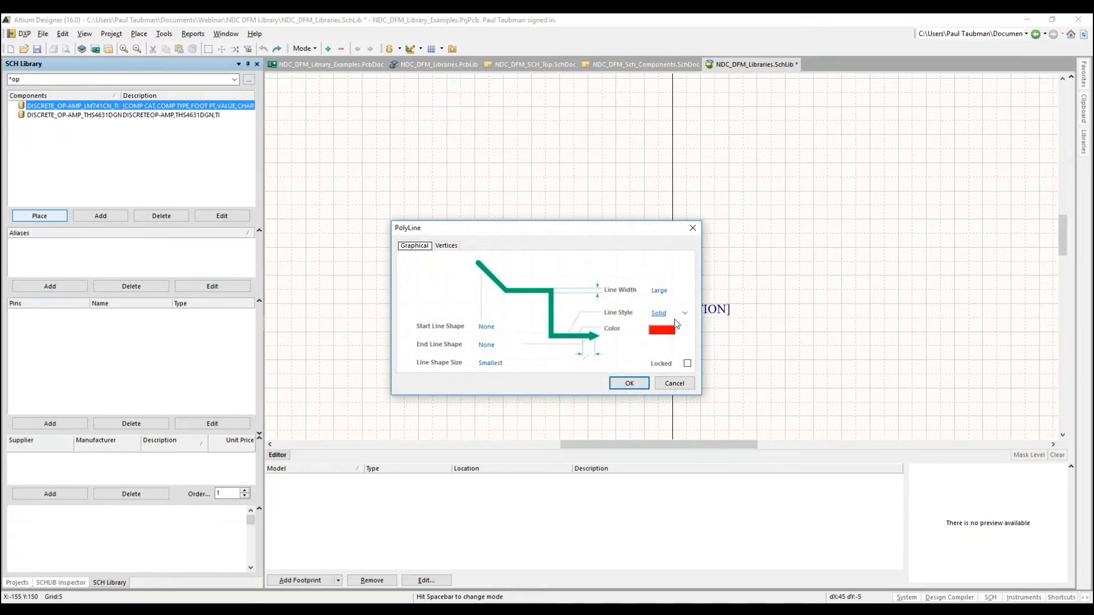
left_click(662, 336)
left_click(524, 306)
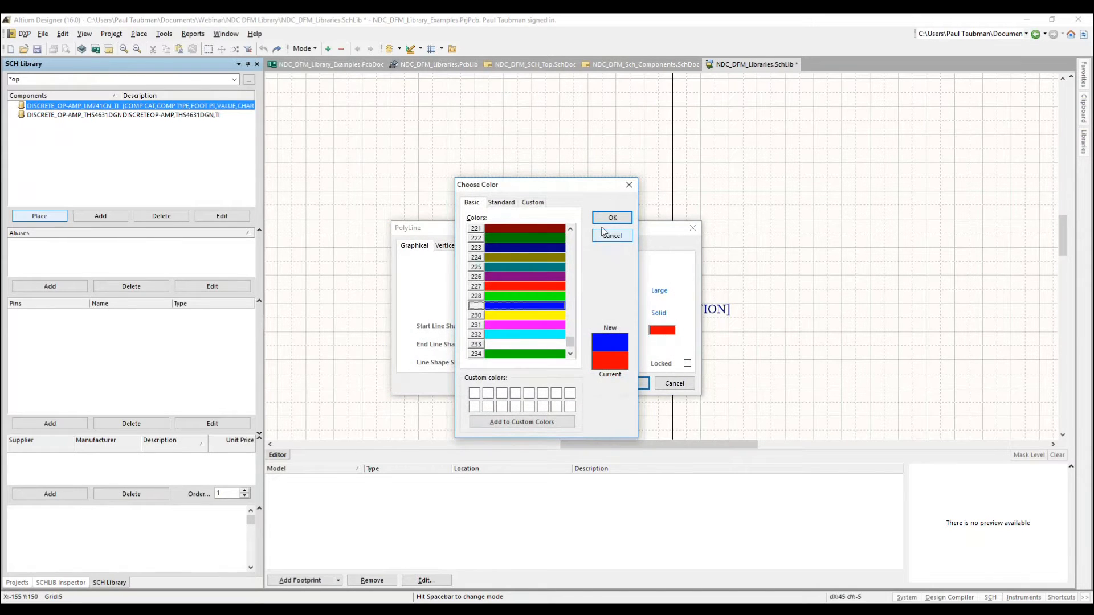
left_click(604, 223)
left_click(668, 291)
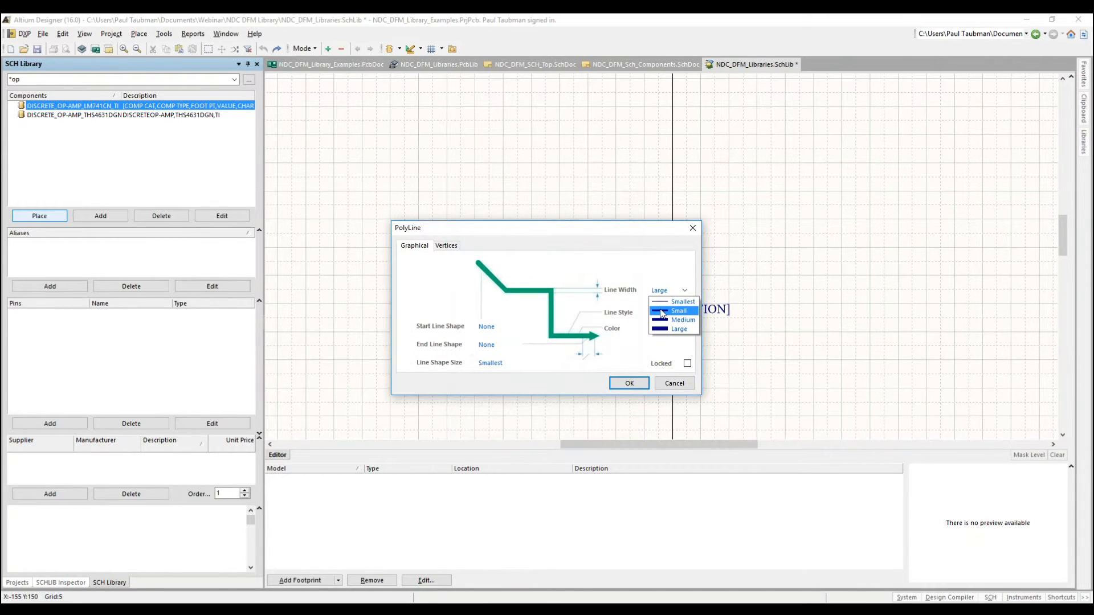
left_click(661, 312)
left_click(628, 382)
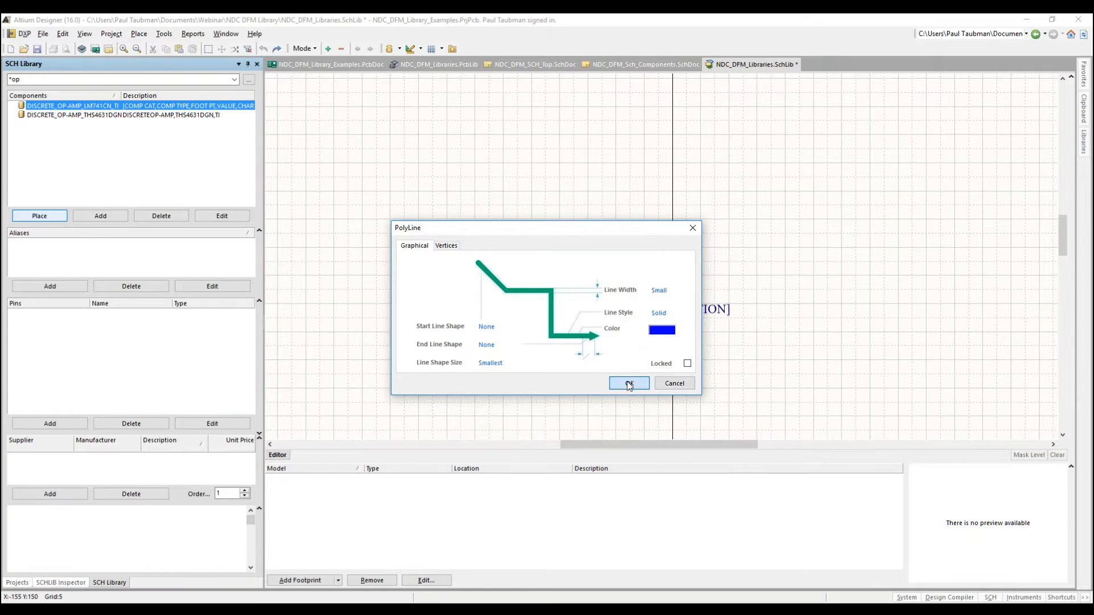
Step: Draw a short two-segment blue test polyline, then select it and delete it from the symbol
left_click(474, 198)
left_click(468, 254)
right_click(456, 243)
right_click(456, 244)
left_click_drag(349, 162, 529, 286)
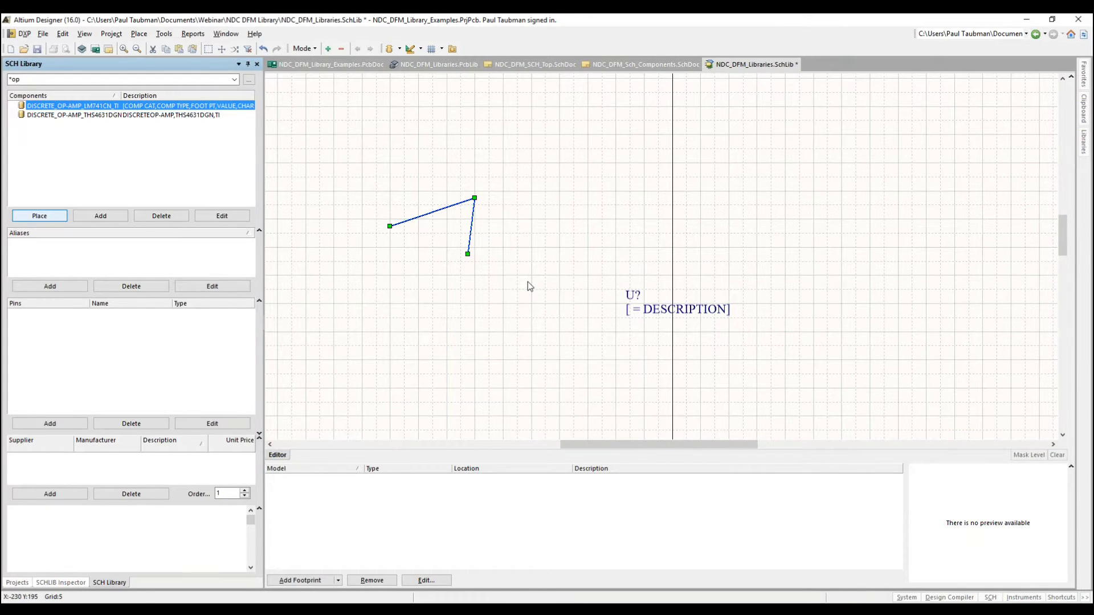
key("Delete")
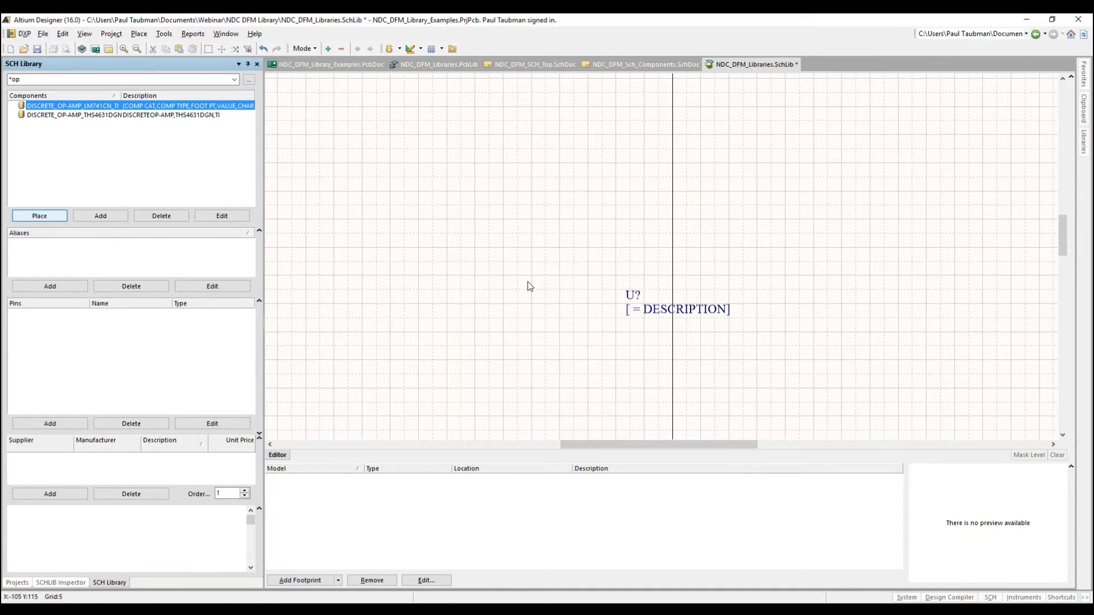
Step: Re-enable the Permanent option for the schematic default primitives and apply the preferences
left_click(18, 34)
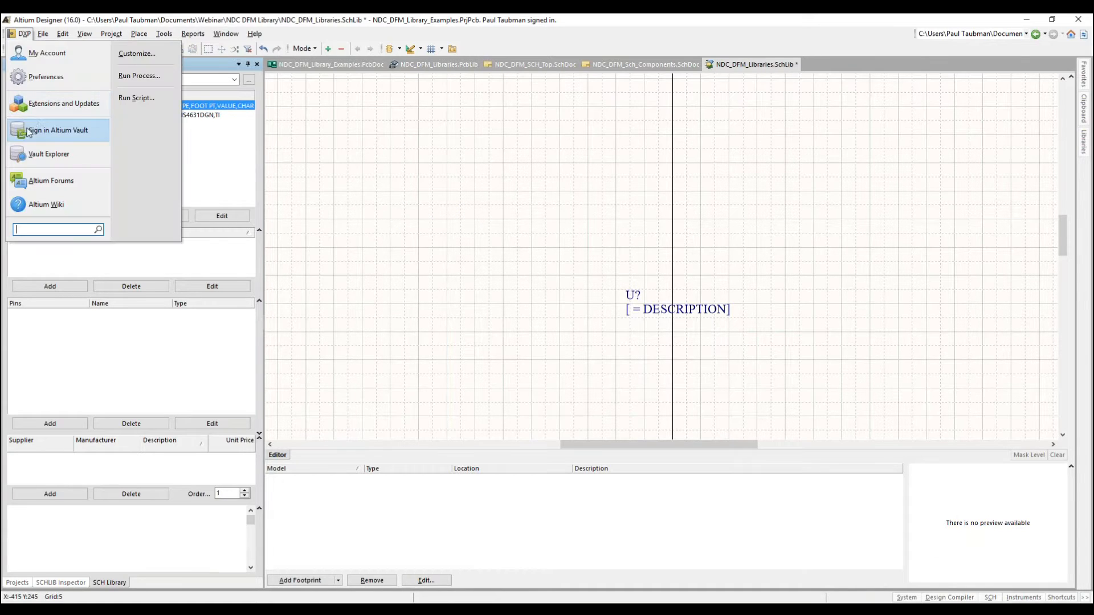
left_click(37, 83)
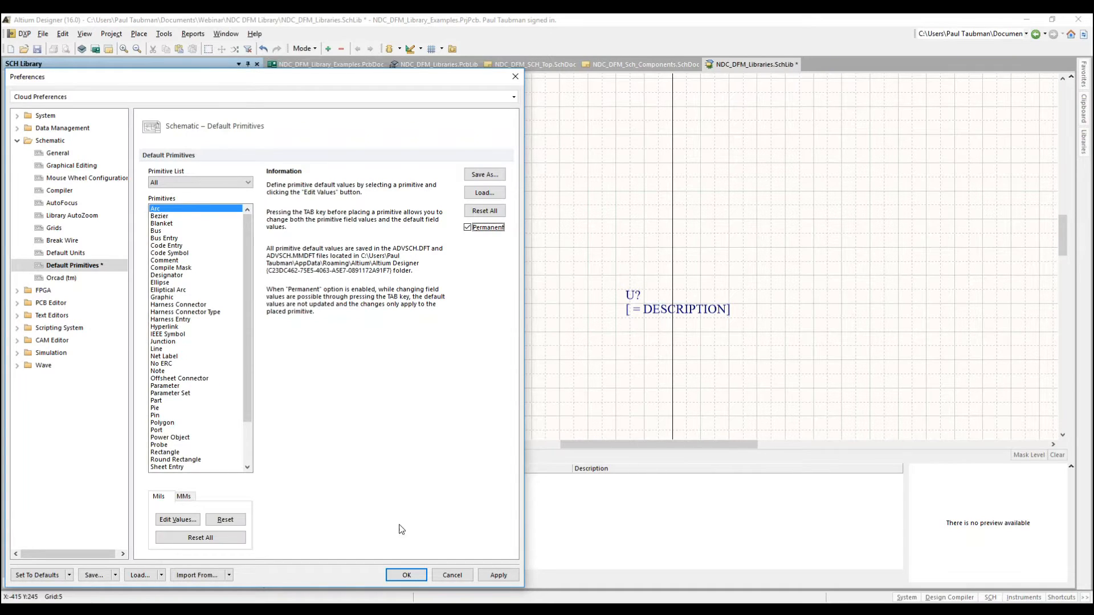
left_click(407, 575)
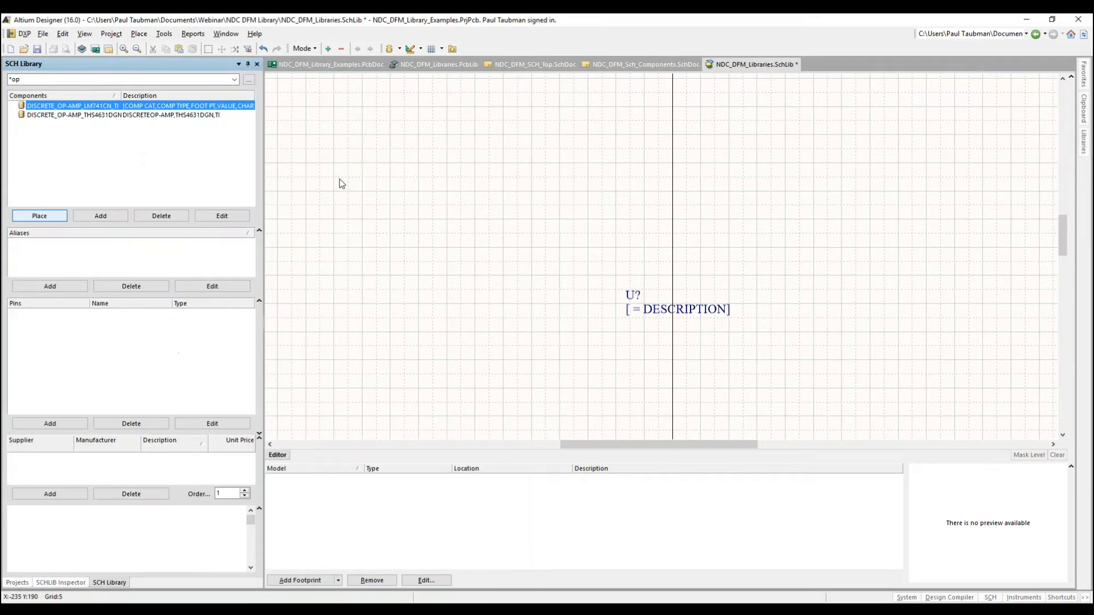
right_click_drag(601, 349, 579, 209)
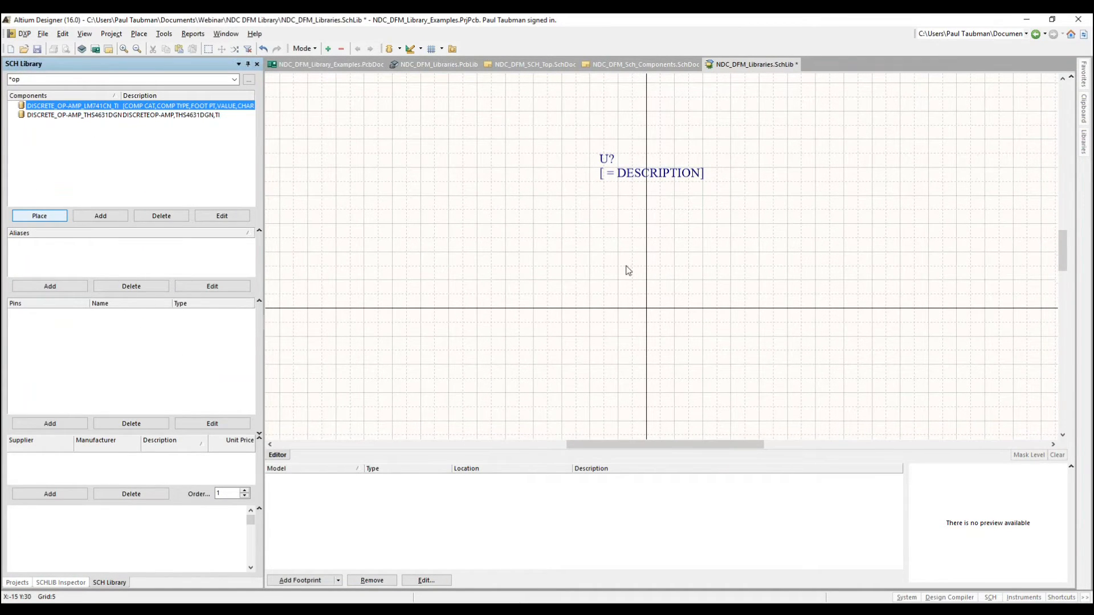
key("p")
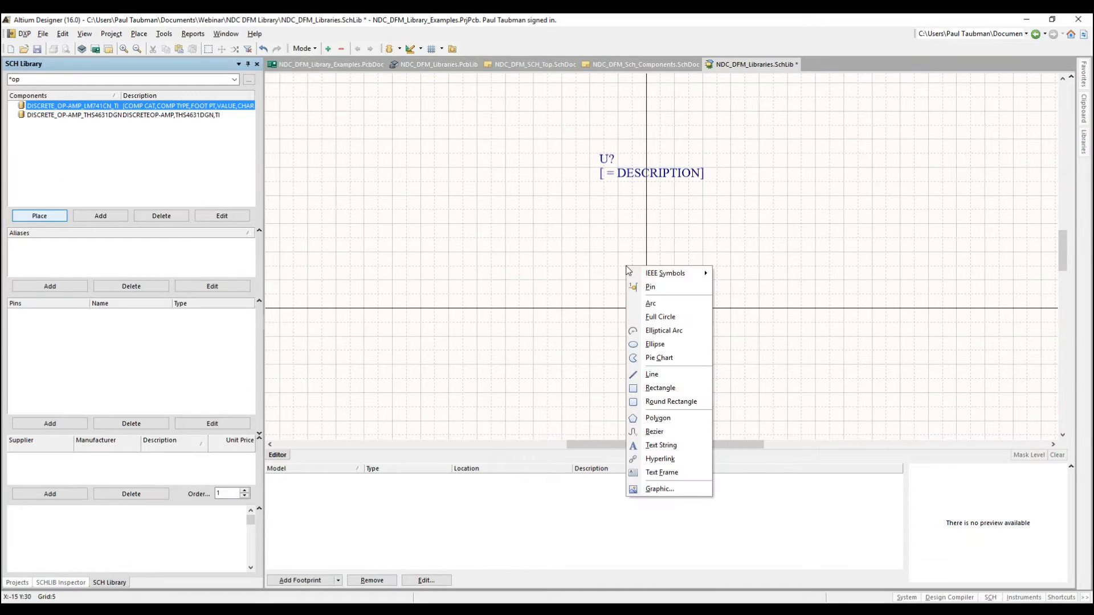
left_click(680, 375)
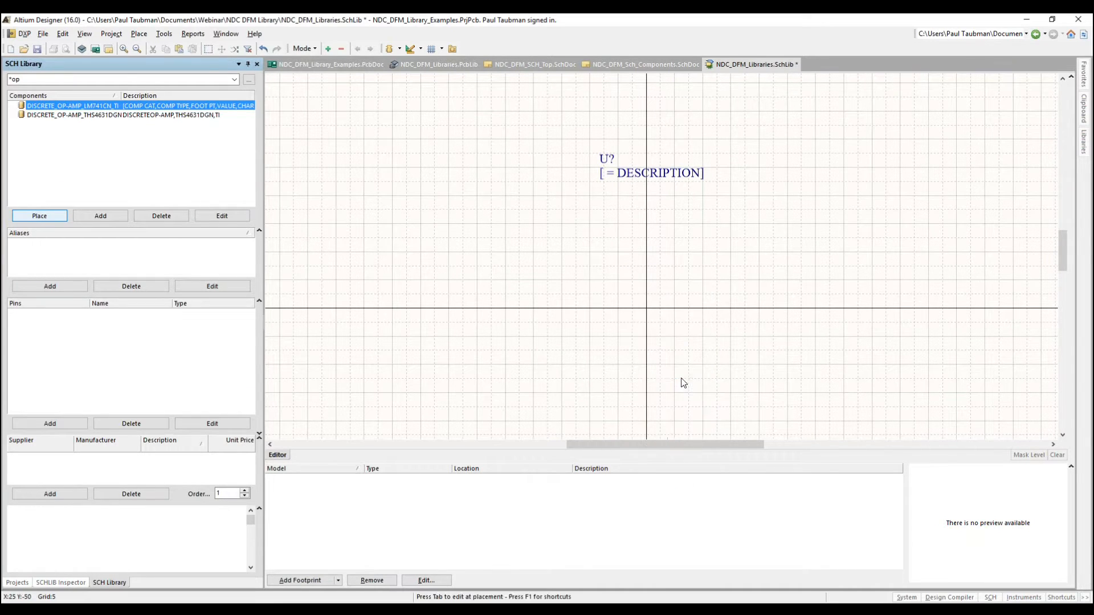
right_click(605, 287)
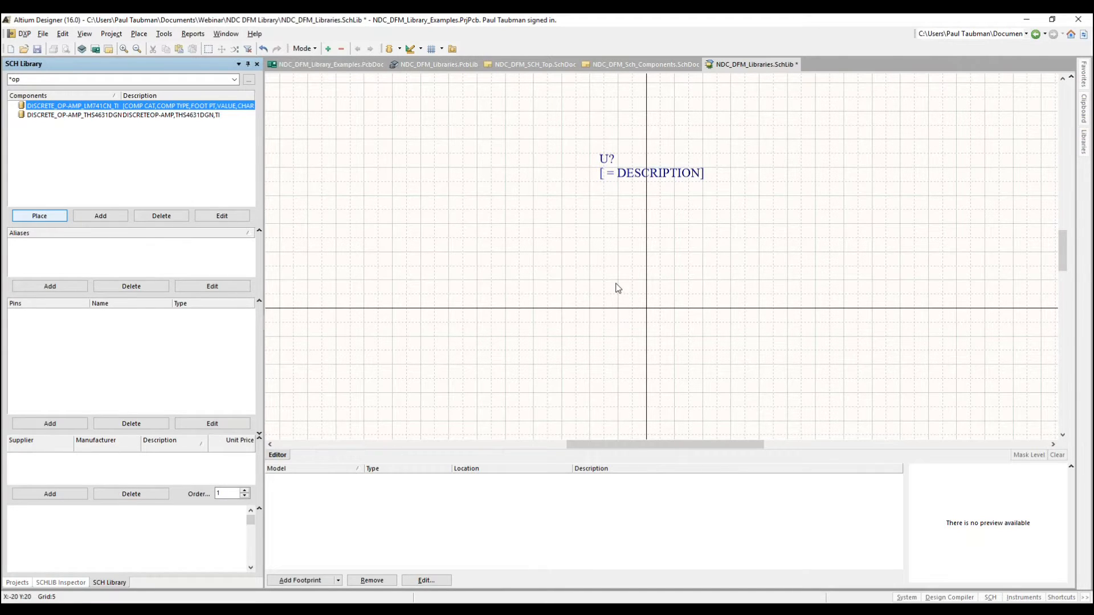
Step: Cycle the snap grid of the symbol editor to 10
key("g")
key("g")
key("g")
Step: Place a test pin above the origin, move it toward the upper left and rotate it 180 degrees
left_click(133, 38)
left_click(145, 61)
left_click(733, 285)
key("Escape")
scroll(732, 294, "up", 6, "ctrl")
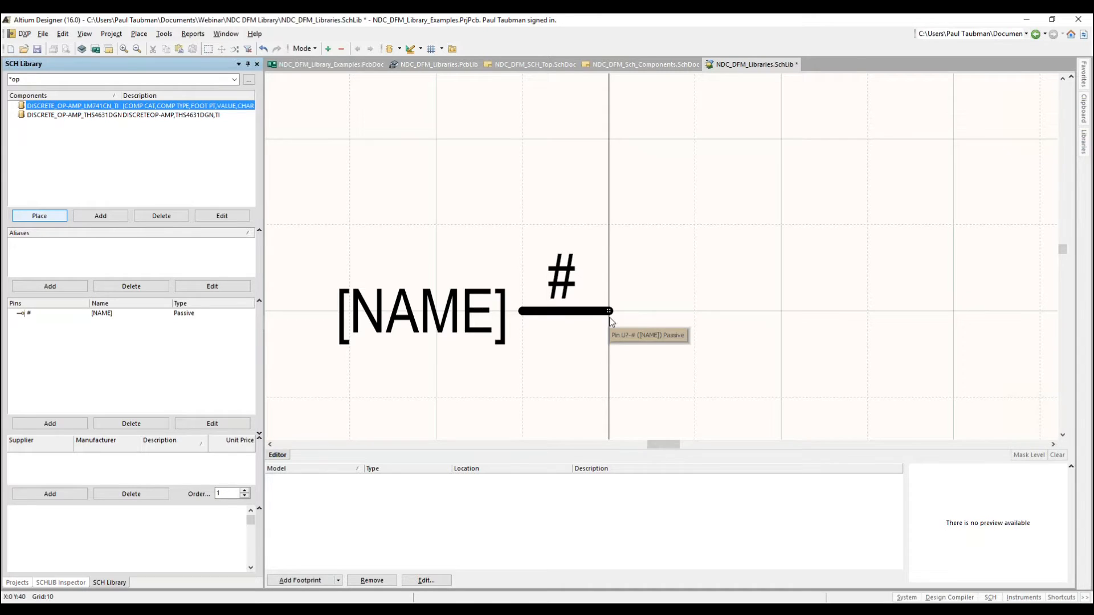
left_click_drag(573, 313, 466, 245)
key("space")
key("space")
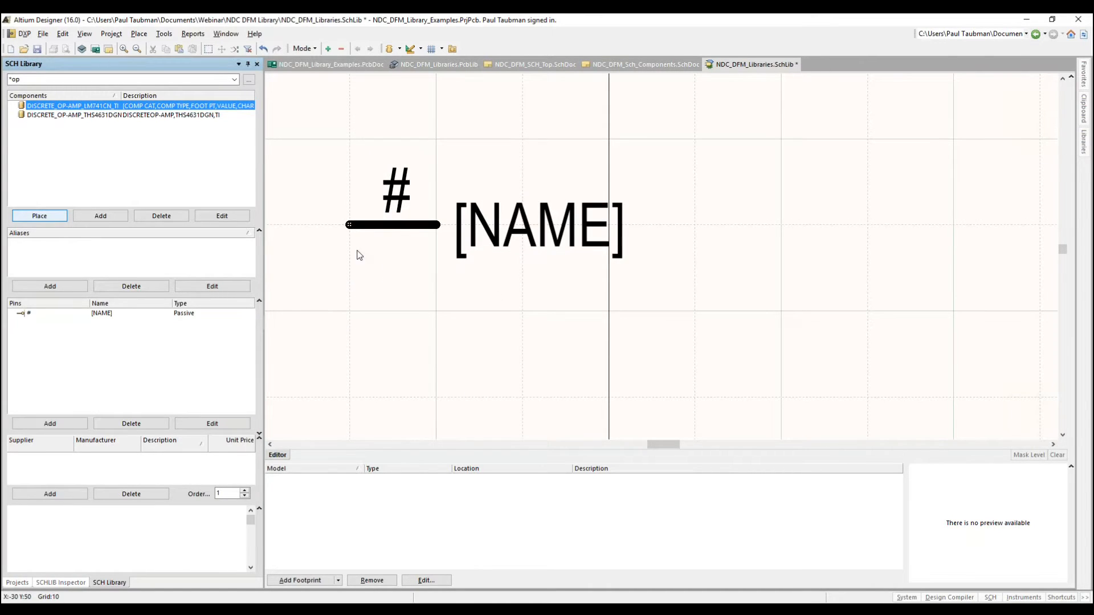
Step: Set the test pin's display name to A and its designator to 1
left_click(403, 226)
double_click(403, 226)
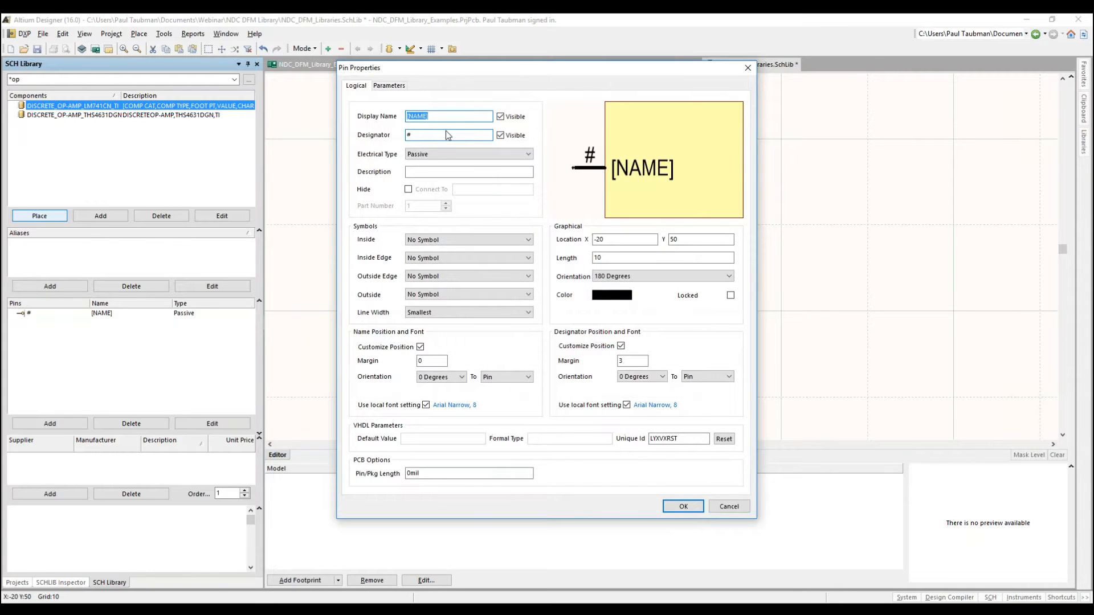
type("A")
key("Tab")
type("1")
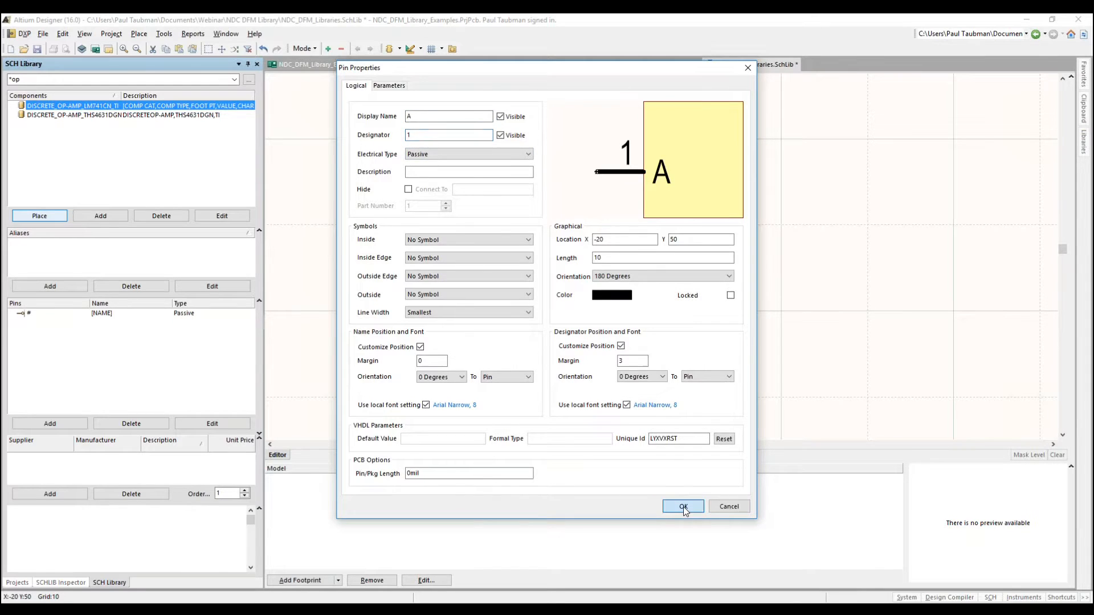
left_click(683, 507)
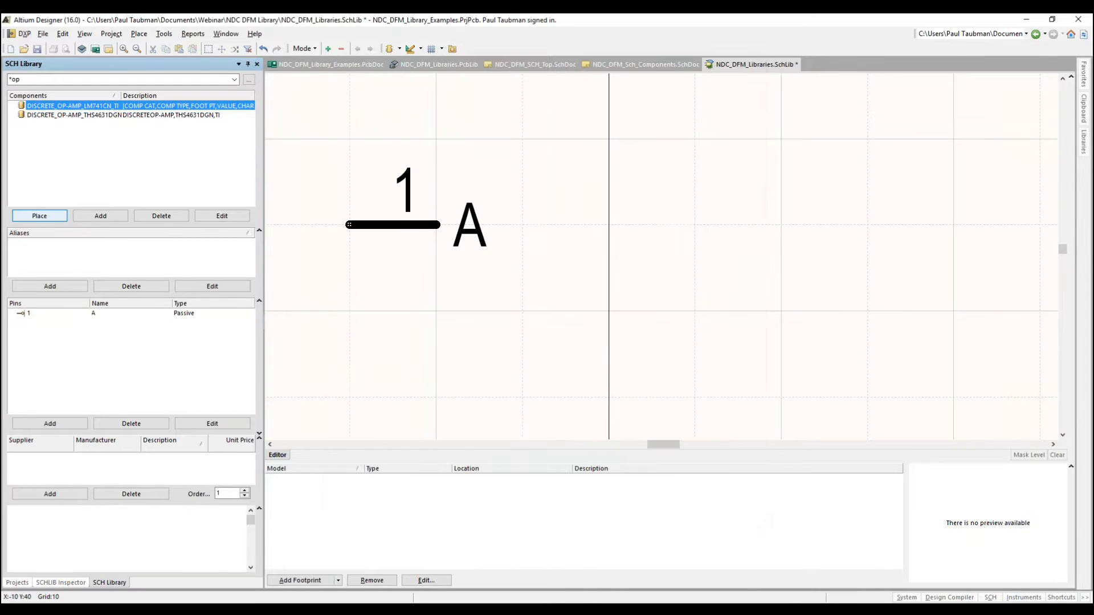
Step: Place a second test pin with display name B and designator 2 at the same height, to the right of pin A
left_click(137, 35)
left_click(147, 59)
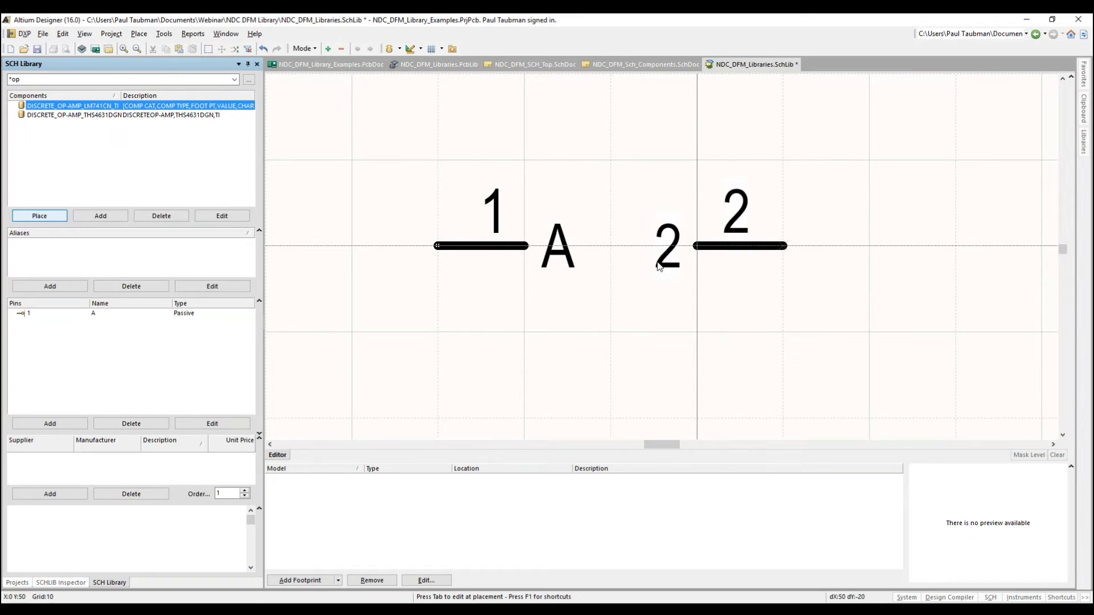
key("Tab")
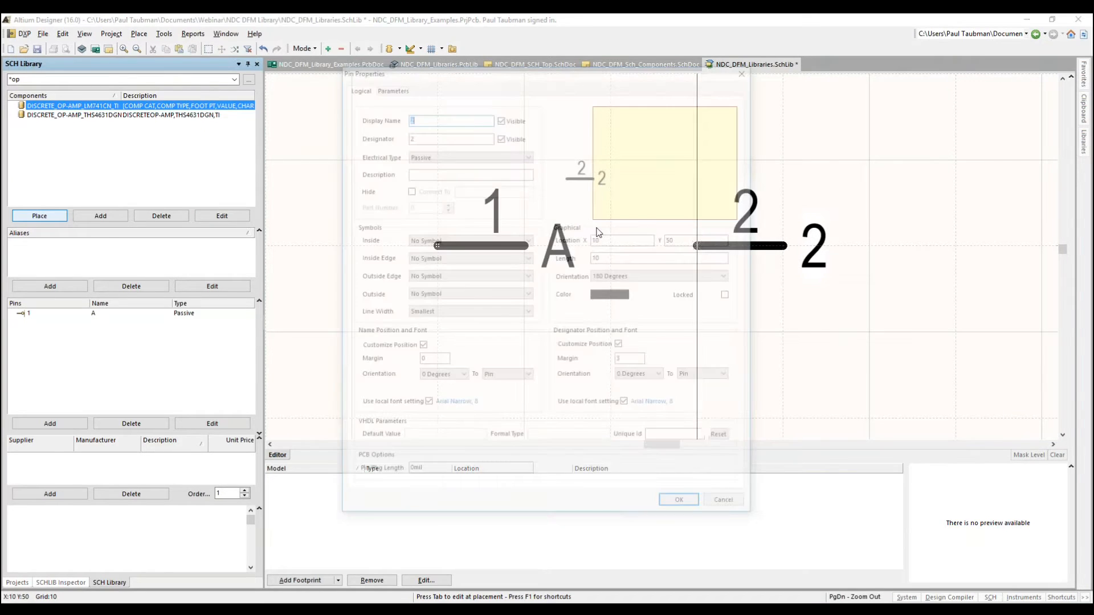
type("B")
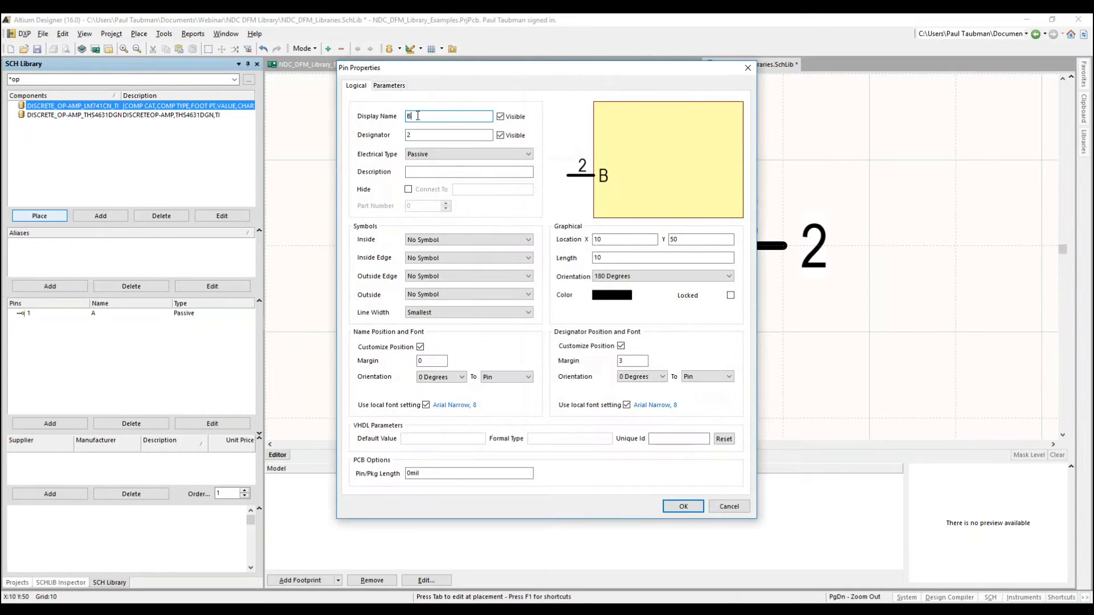
left_click(694, 507)
left_click(789, 244)
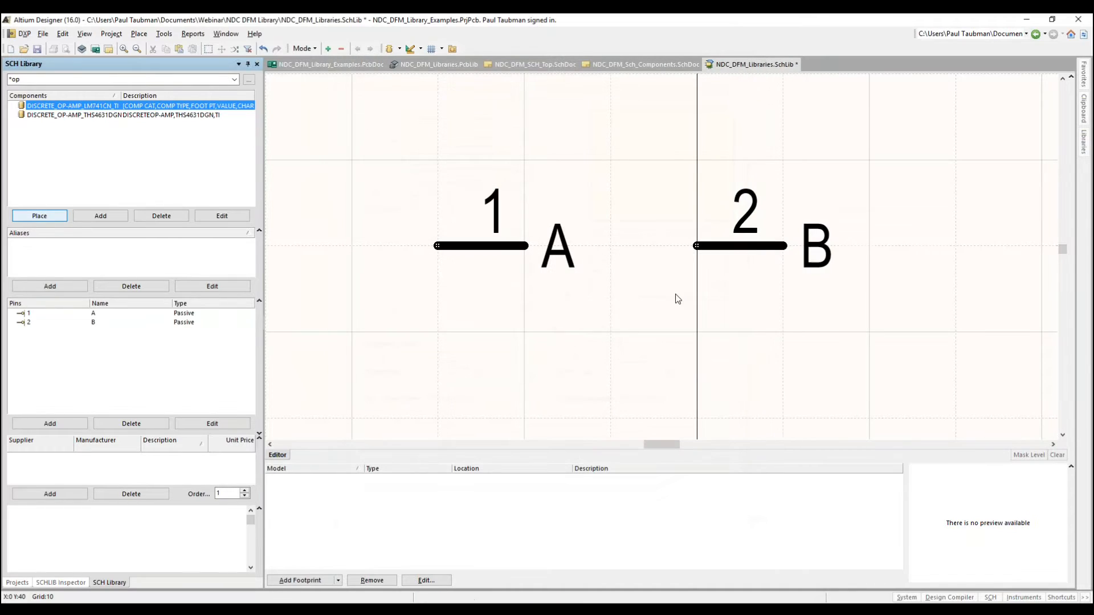
right_click(677, 296)
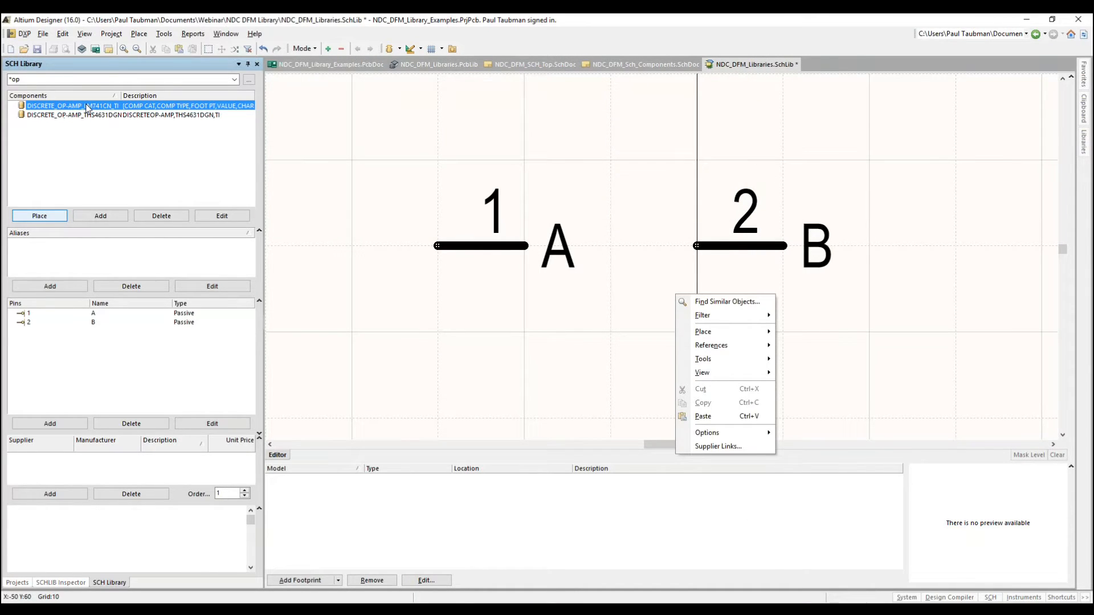
Step: Rotate test pin B 180 degrees so its name faces pin A
left_click(586, 274)
key("space")
left_click_drag(775, 249, 704, 261)
key("space")
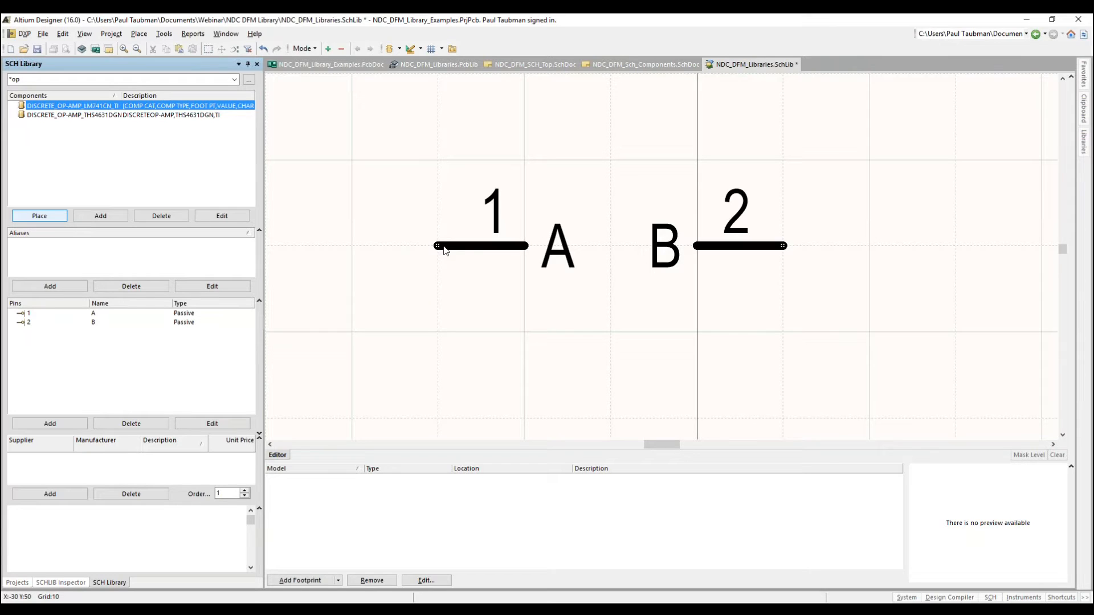
left_click_drag(458, 248, 528, 242)
Step: Select both test pins and delete them from the symbol
scroll(617, 343, "down", 2, "ctrl")
left_click_drag(374, 167, 785, 329)
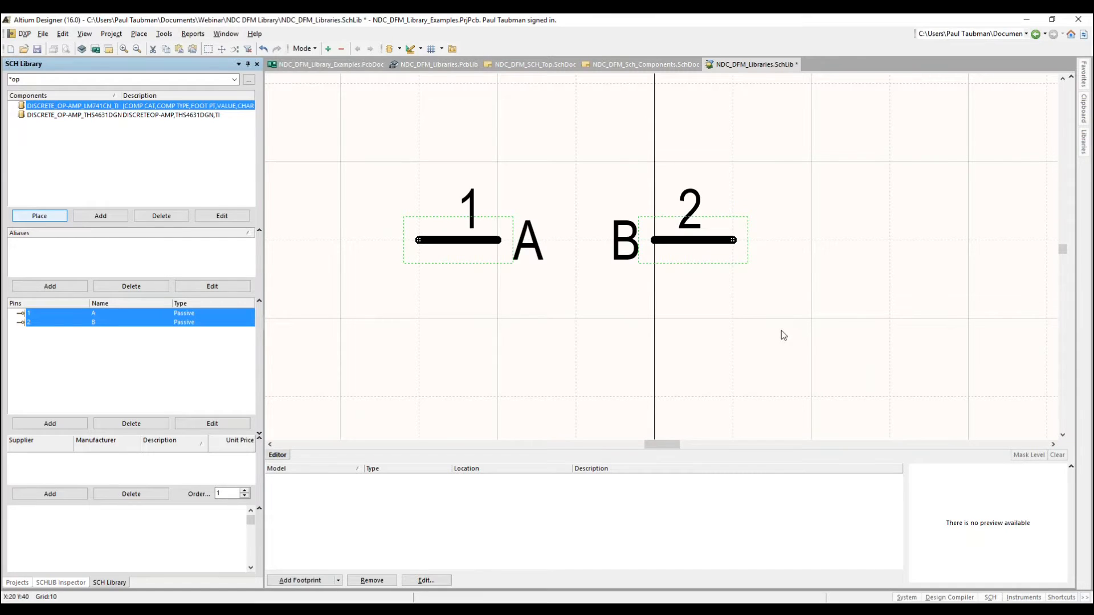
key("Delete")
Step: Draw the op-amp body as a closed line triangle with corners at (-20, 20), (-20, -20) and (20, 0)
scroll(694, 279, "down", 2, "ctrl")
scroll(695, 286, "down", 5, "ctrl")
right_click_drag(697, 295, 679, 131)
right_click_drag(669, 328, 579, 219)
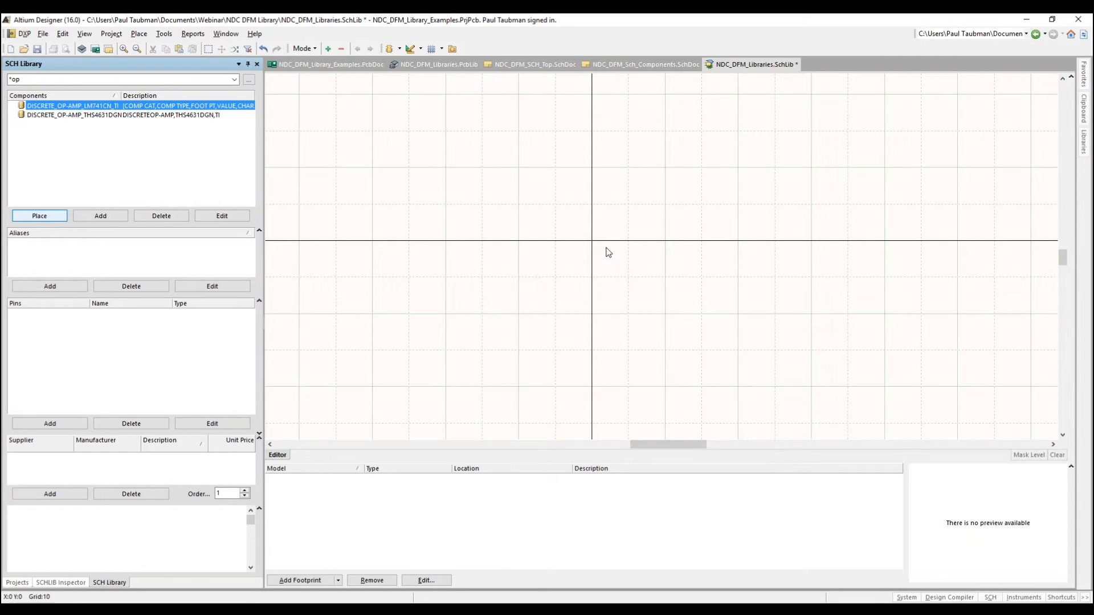
scroll(624, 284, "up", 1, "ctrl")
scroll(622, 285, "down", 1, "ctrl")
right_click_drag(632, 247, 637, 284)
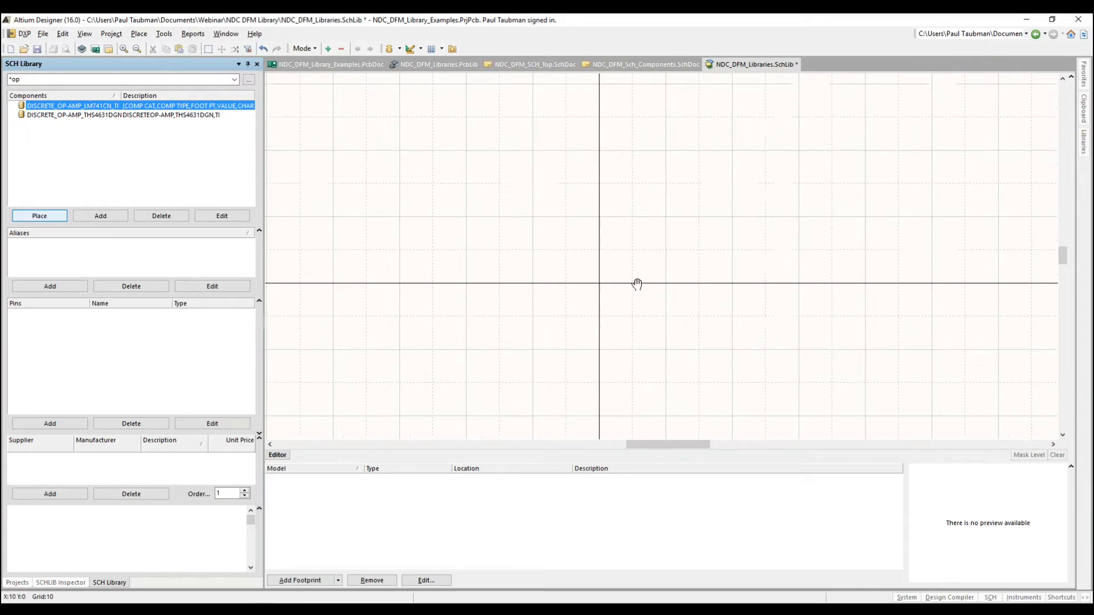
left_click(139, 33)
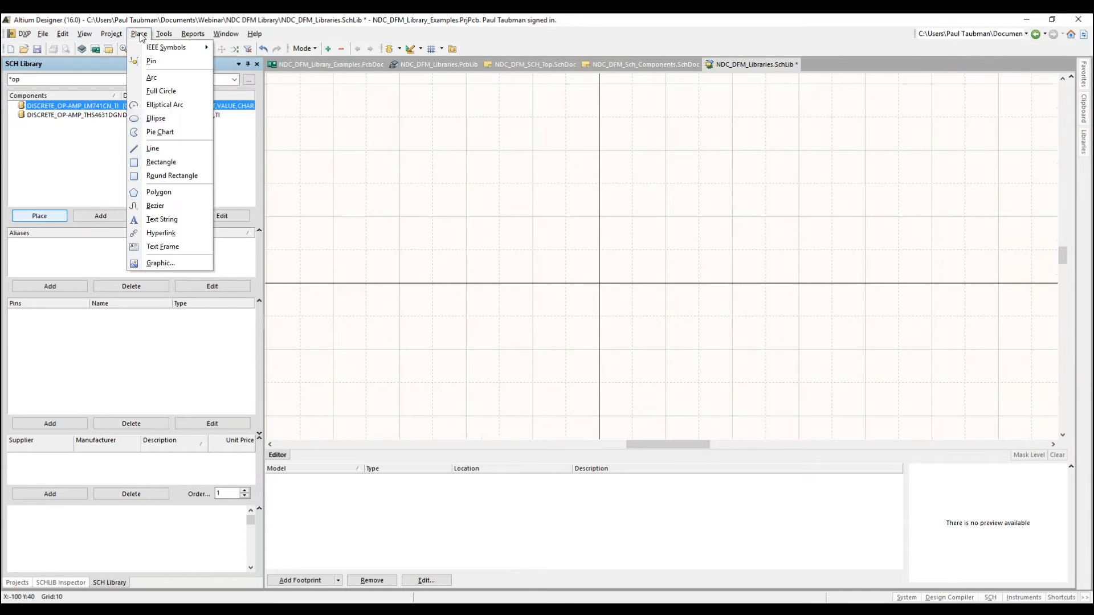
left_click(158, 149)
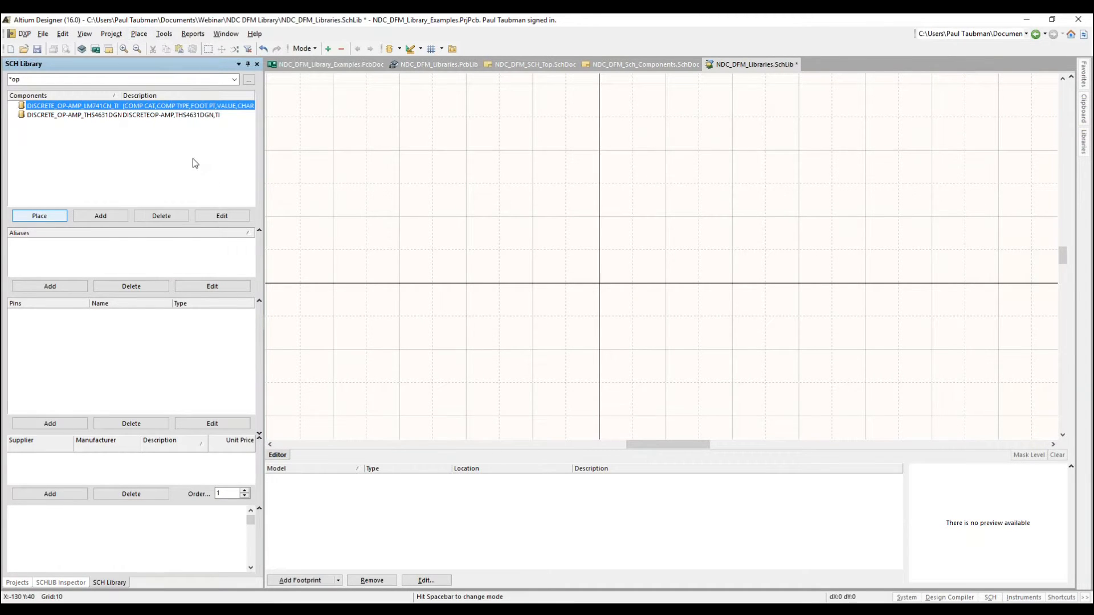
left_click(532, 216)
left_click(532, 348)
left_click(665, 283)
left_click(532, 217)
right_click(532, 216)
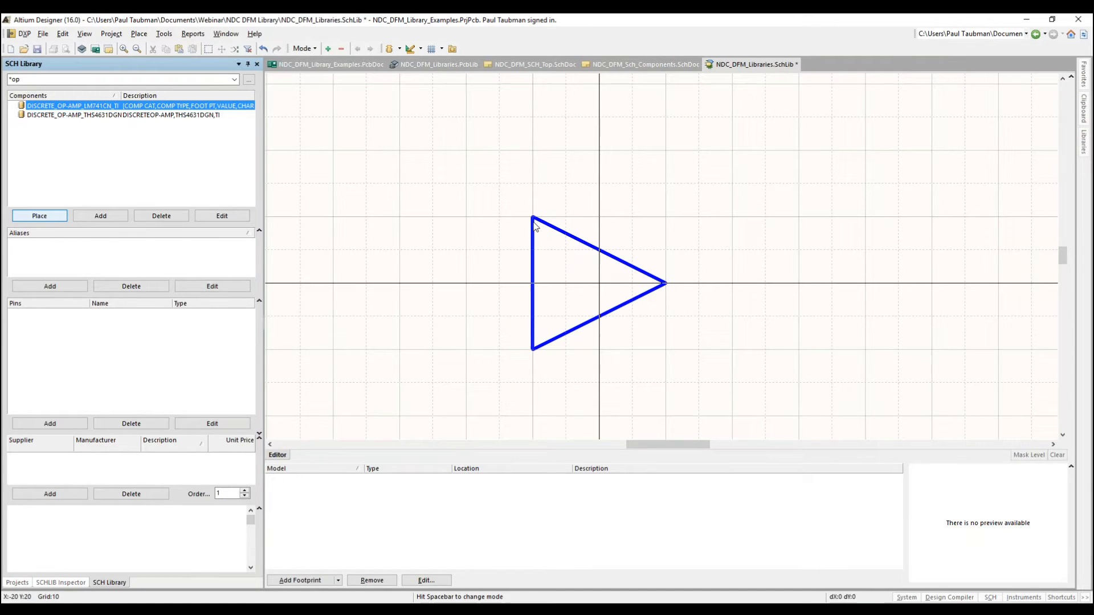
right_click(514, 197)
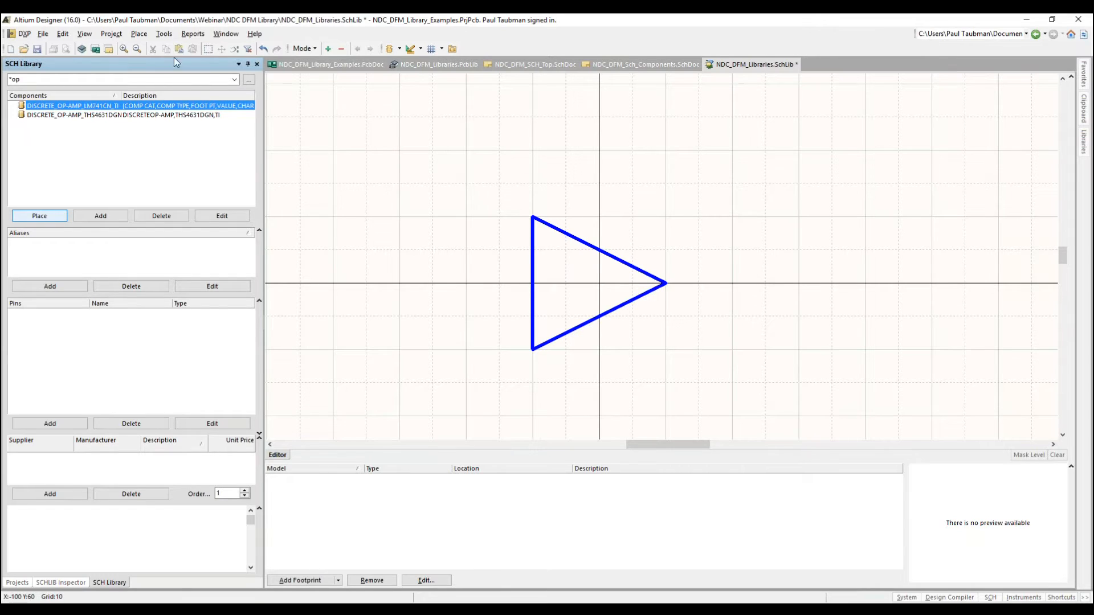
Step: Place pin Vin- with designator 2, electrical type Input and 180-degree orientation in the free area left of the triangle
left_click(139, 34)
left_click(144, 61)
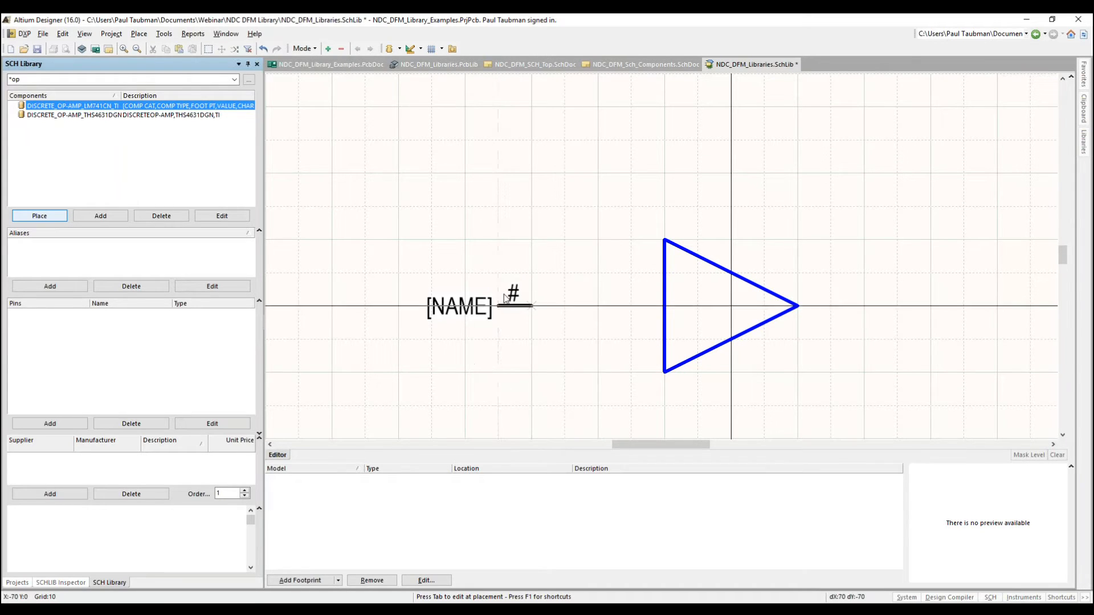
key("space")
key("space")
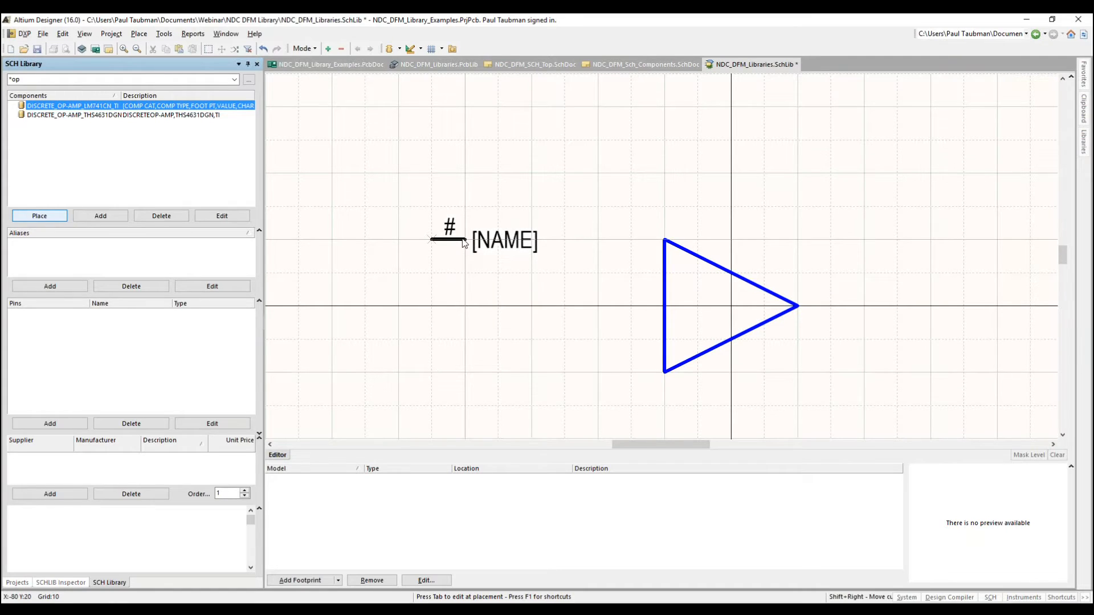
key("Tab")
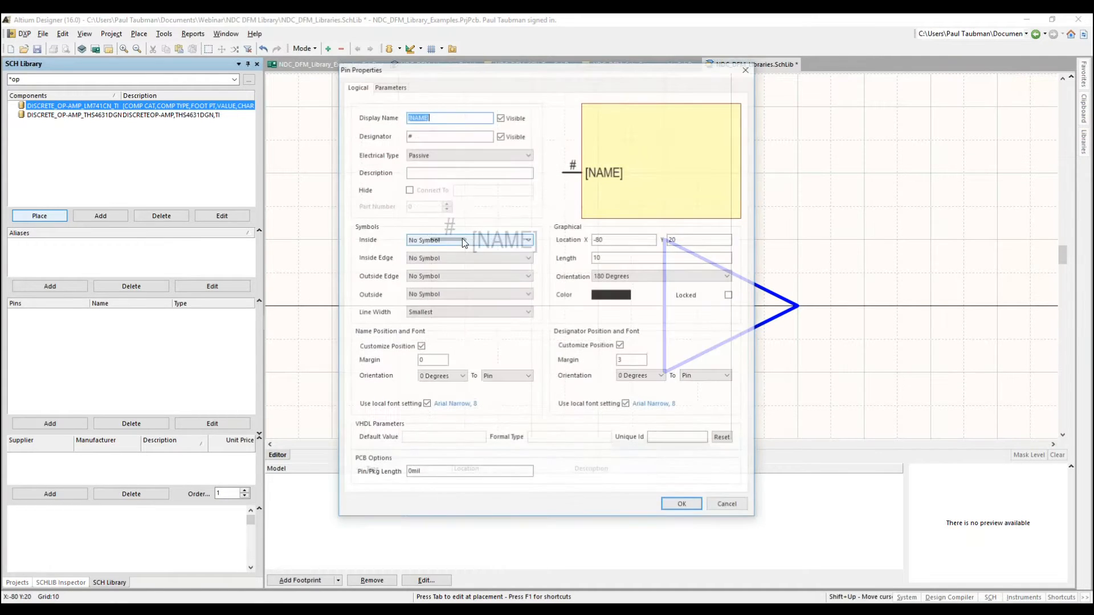
type("Vin-")
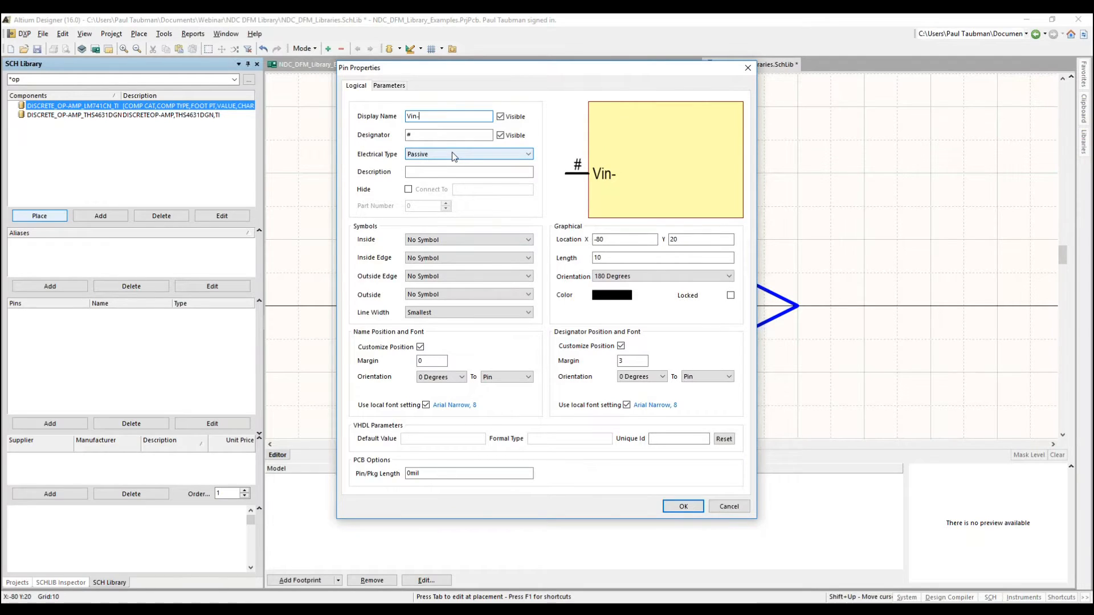
left_click(419, 135)
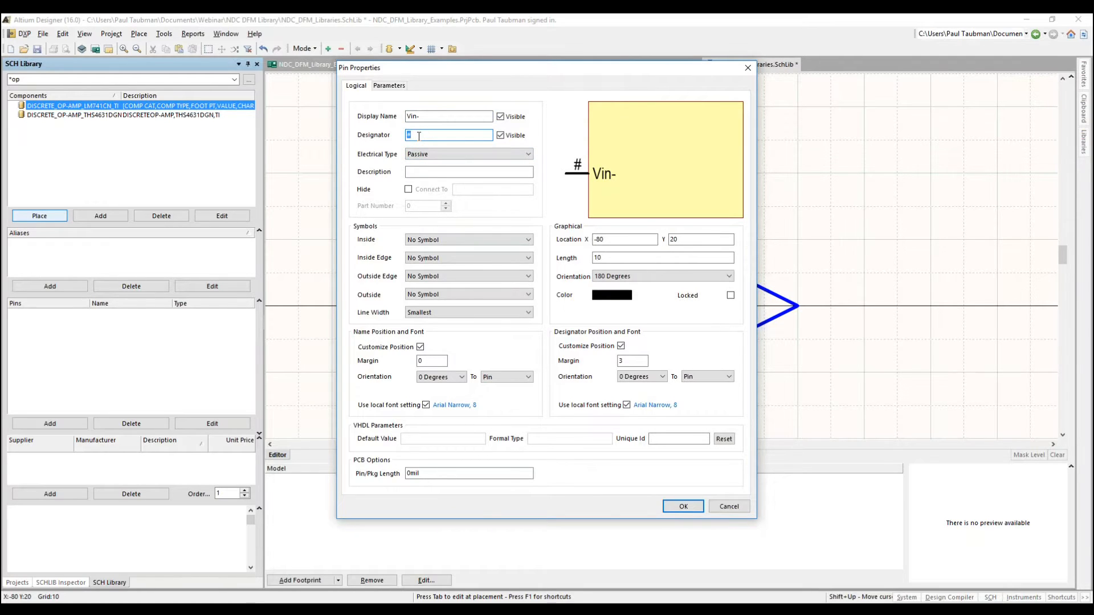
type("2")
left_click(426, 155)
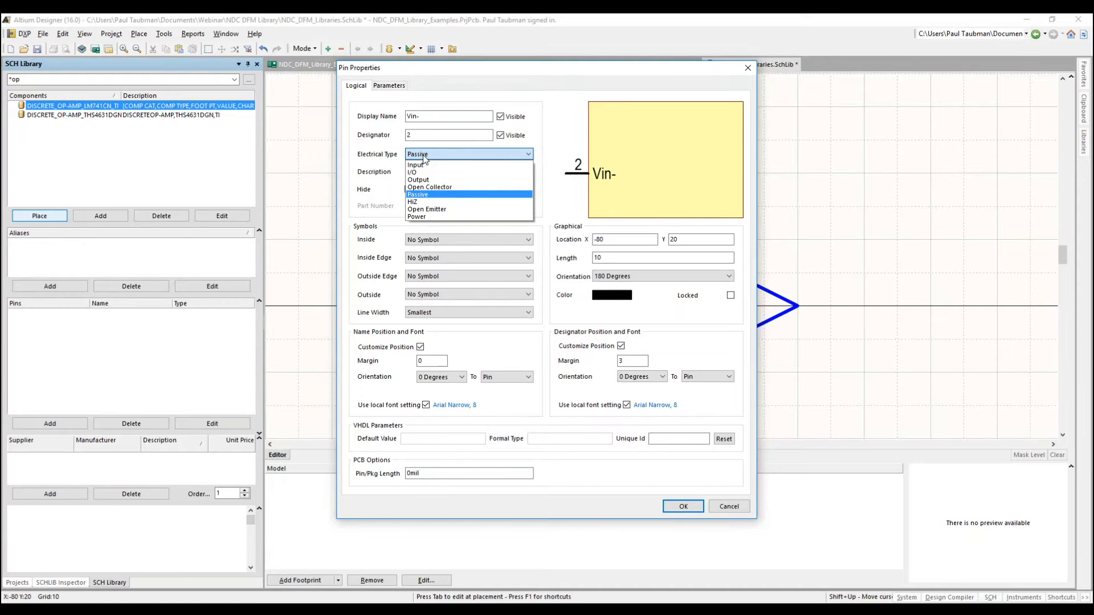
left_click(432, 165)
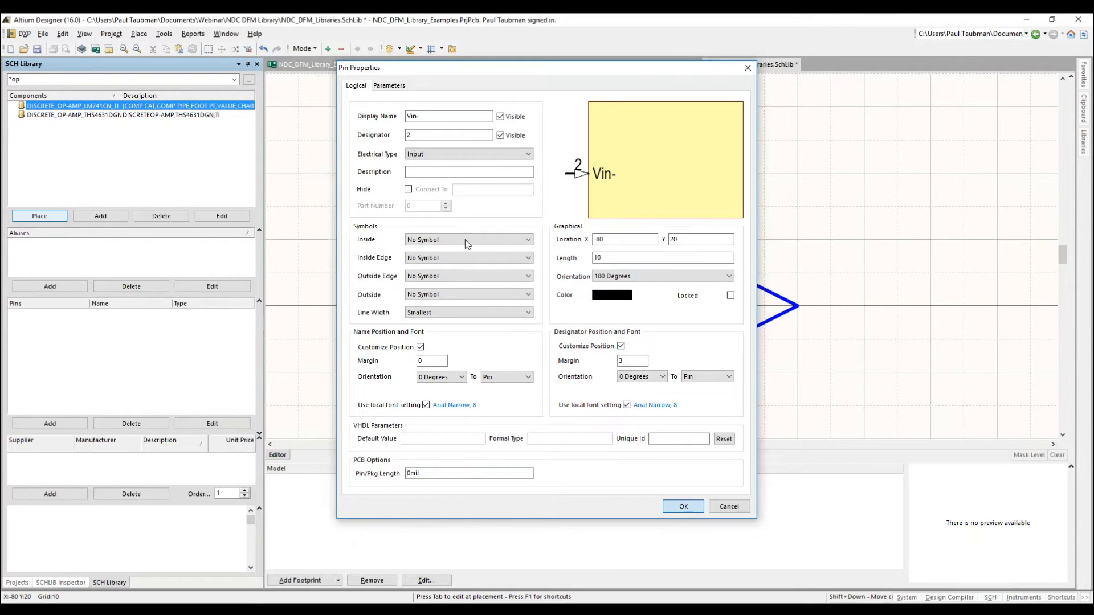
left_click(683, 507)
left_click(439, 215)
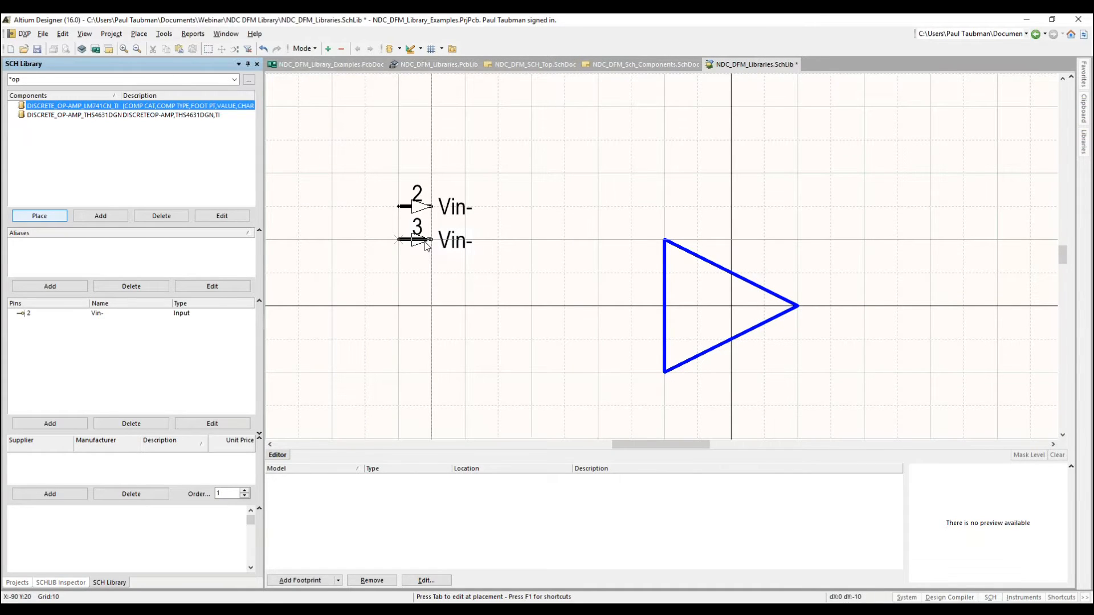
Step: Place an Input pin named Vin+ with designator 3 directly below the Vin- pin
key("Tab")
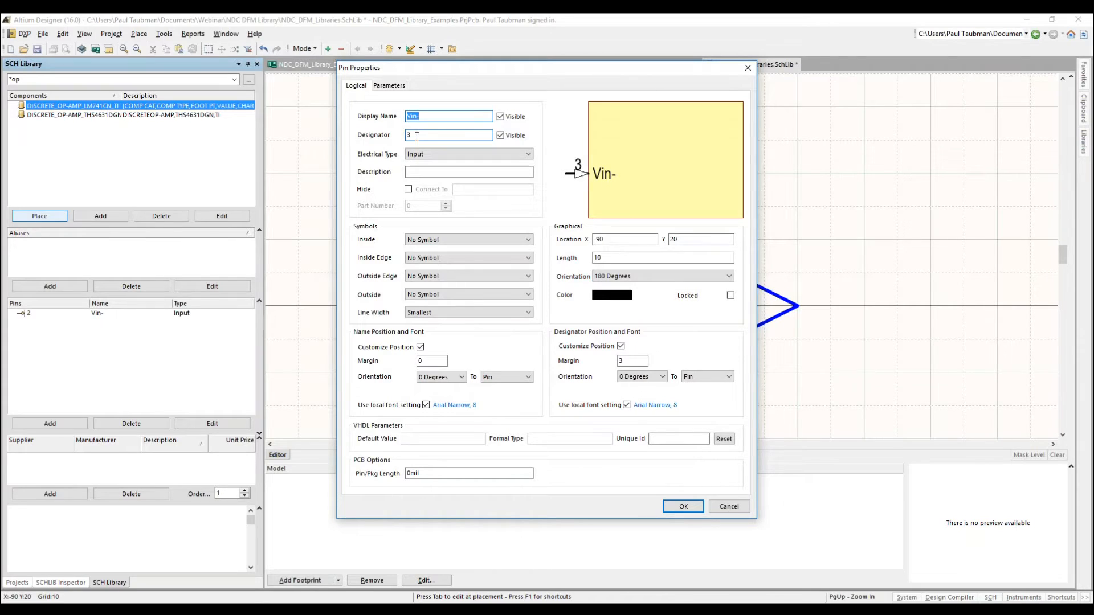
key("BackSpace")
type("+")
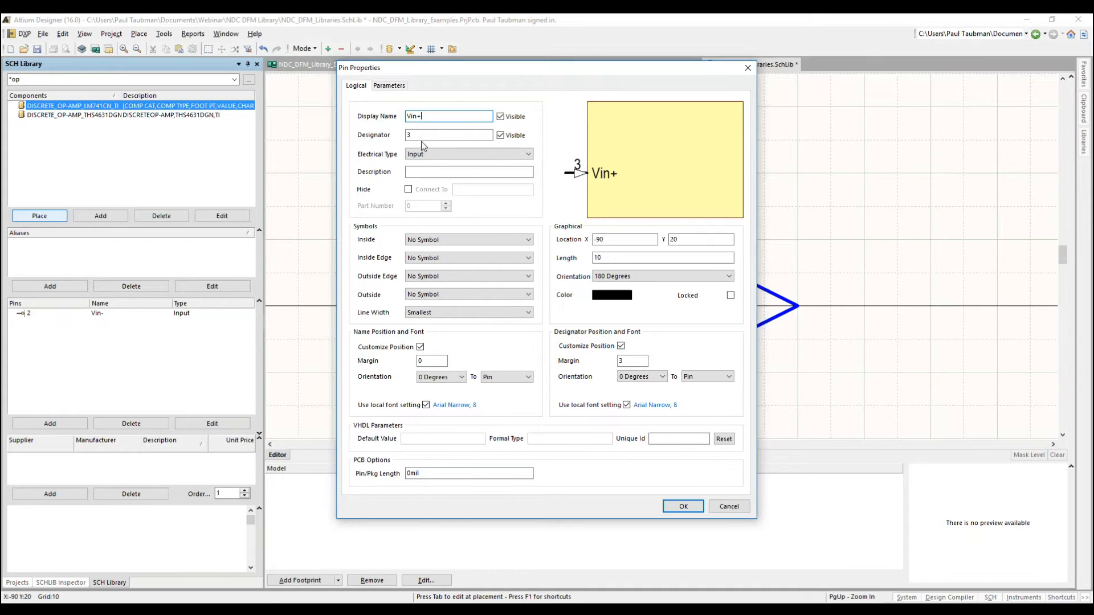
left_click(683, 506)
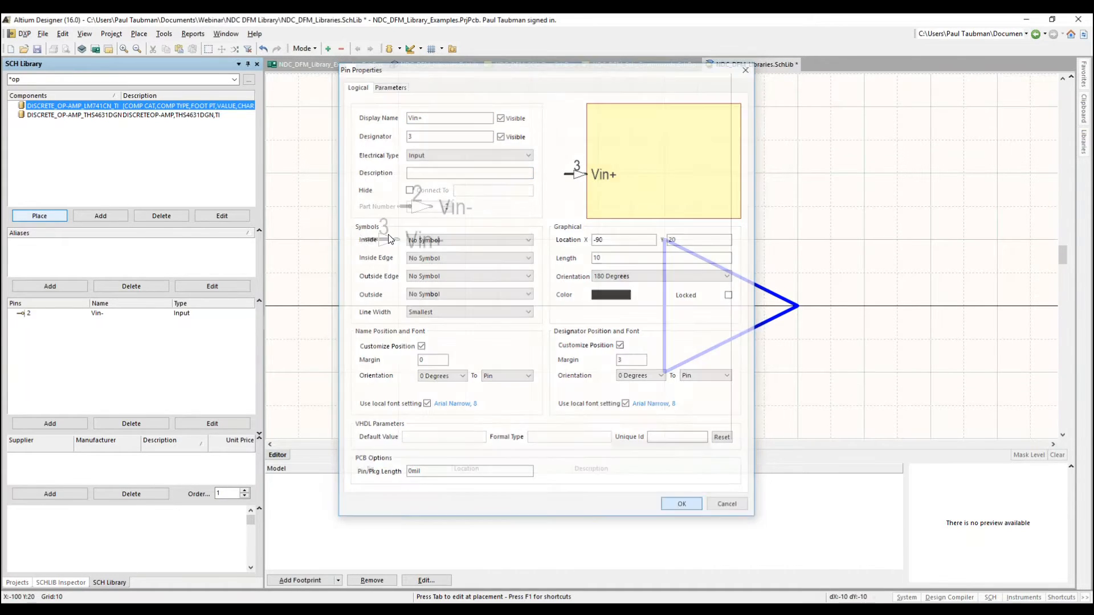
left_click(422, 244)
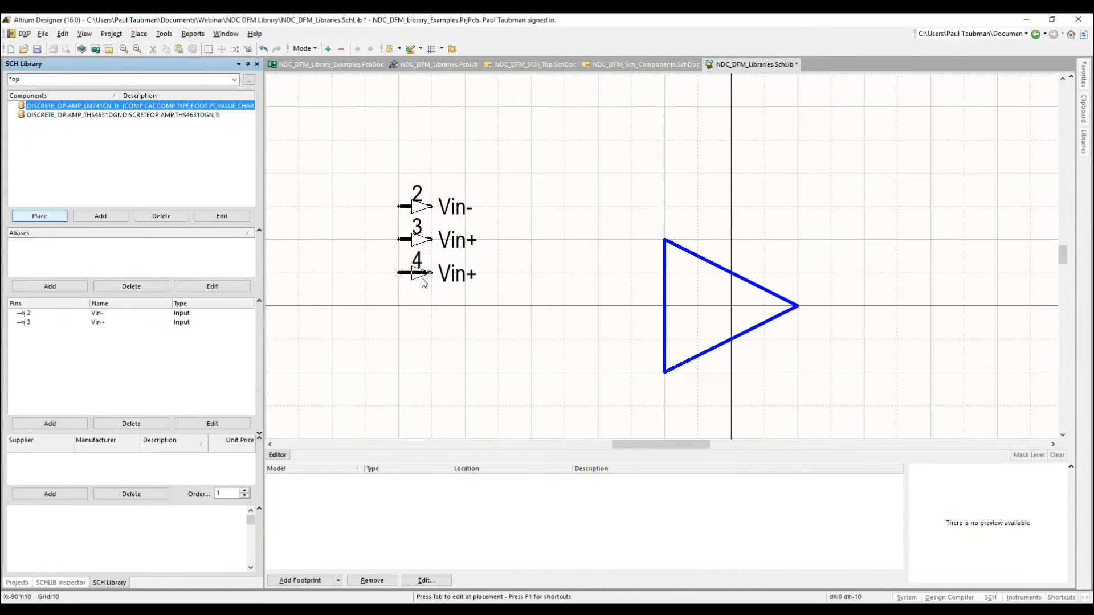
Step: Place a pin named Vout with designator 6 directly below the Vin+ pin
key("Tab")
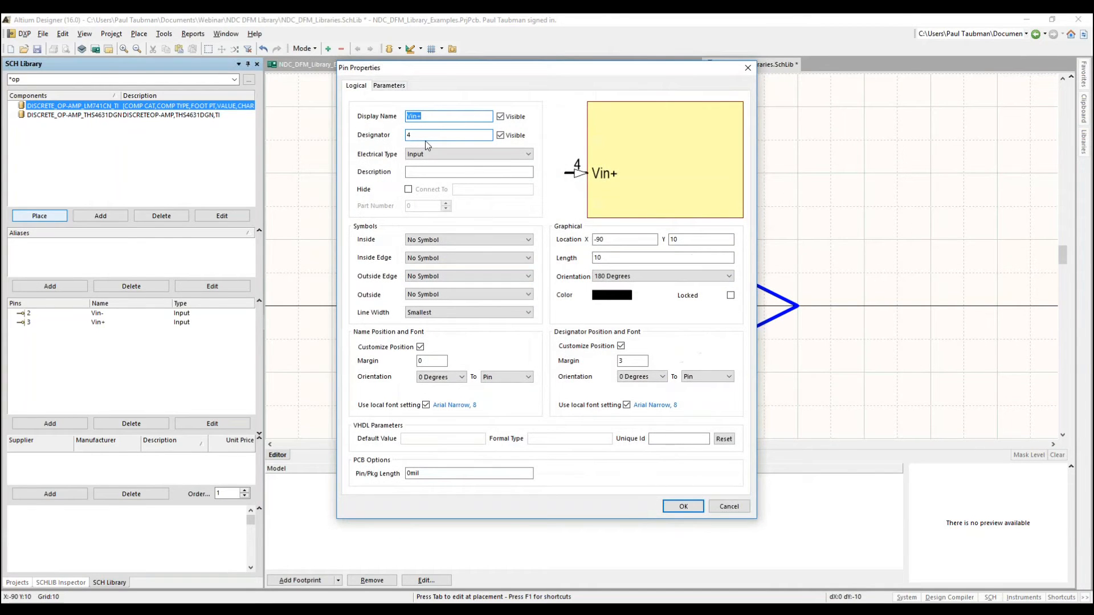
type("Vi")
key("BackSpace")
type("out")
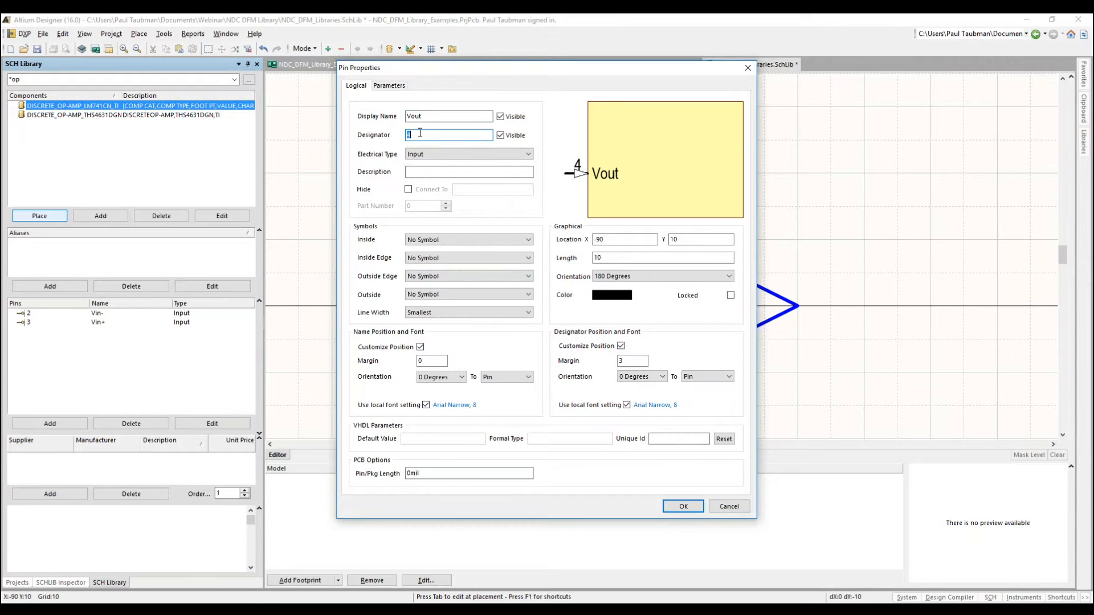
type("6")
left_click(683, 507)
left_click(433, 273)
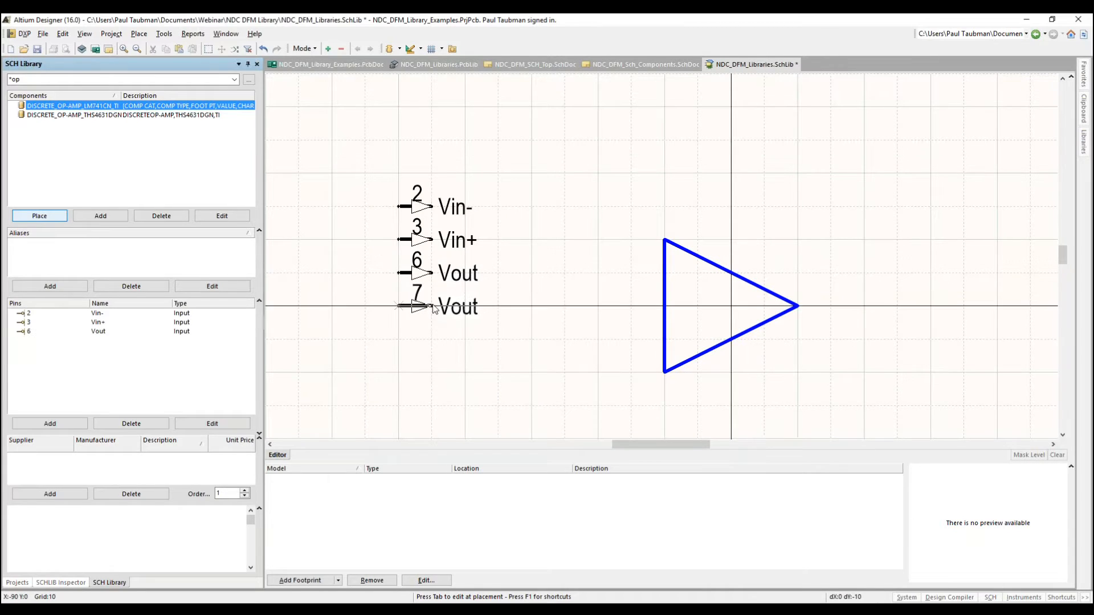
Step: Place a pin named V+ with designator 7 directly below the Vout pin
key("Tab")
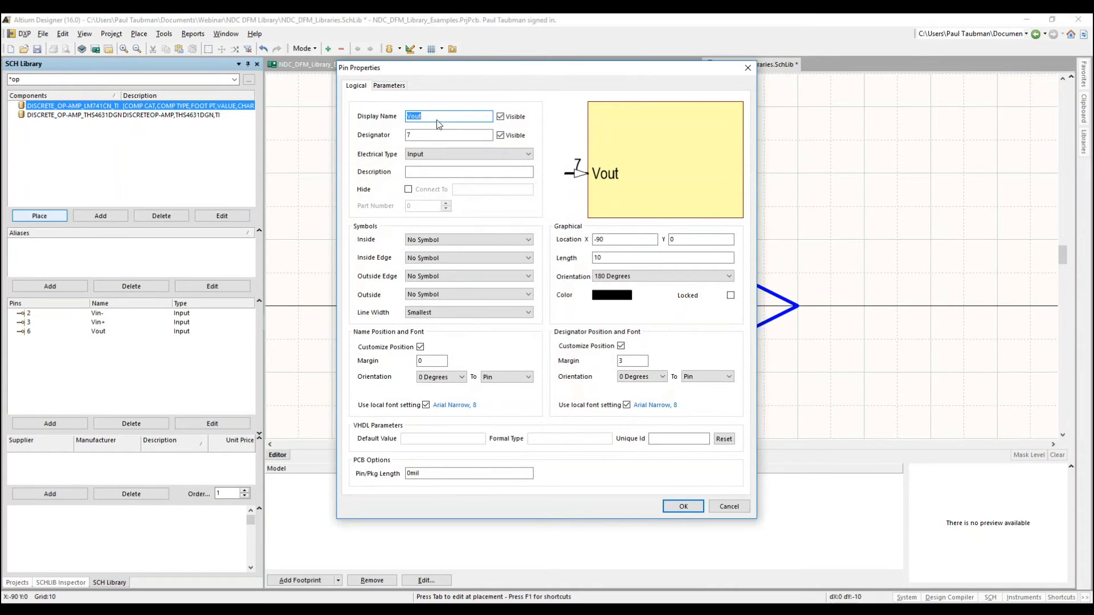
type("V+")
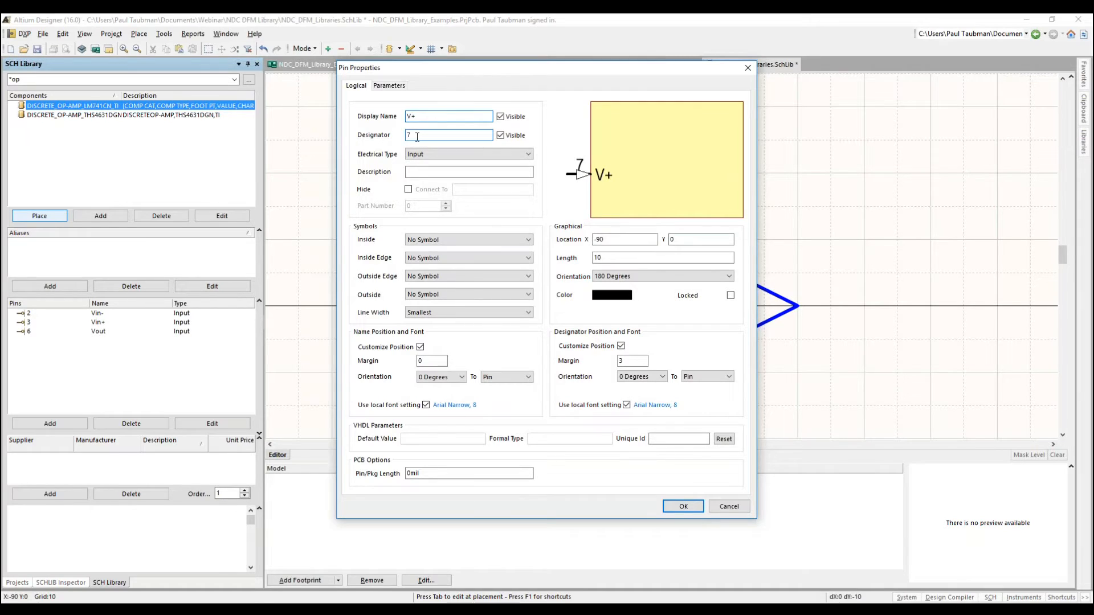
key("Tab")
left_click(683, 506)
left_click(431, 306)
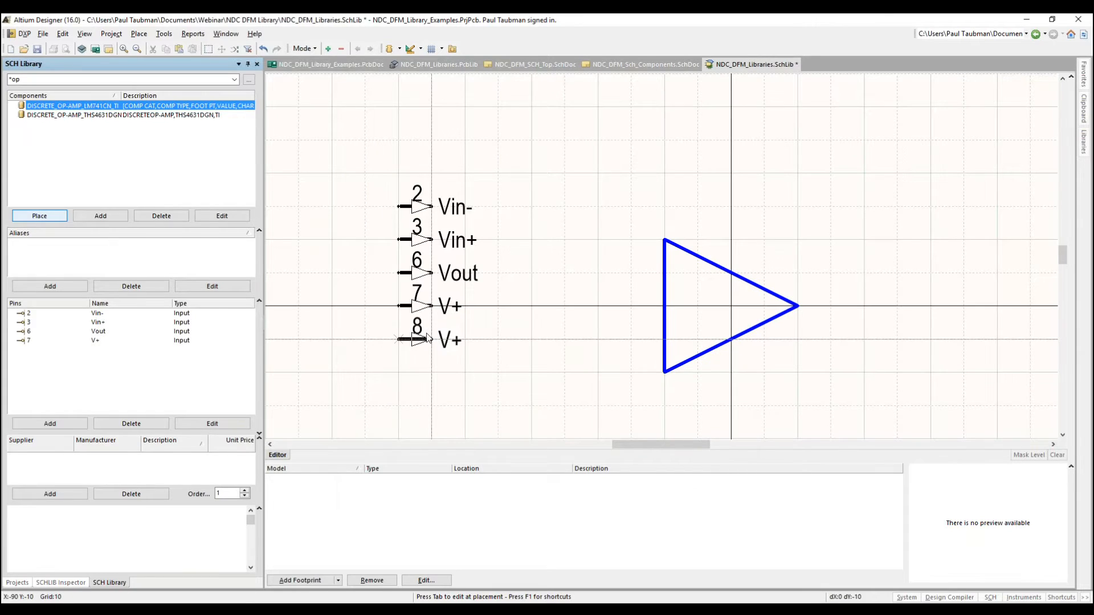
key("End")
key("Home")
left_click(436, 332)
Step: Place a pin named V- with designator 4 at the lower end of the pin column and finish pin placement
key("Tab")
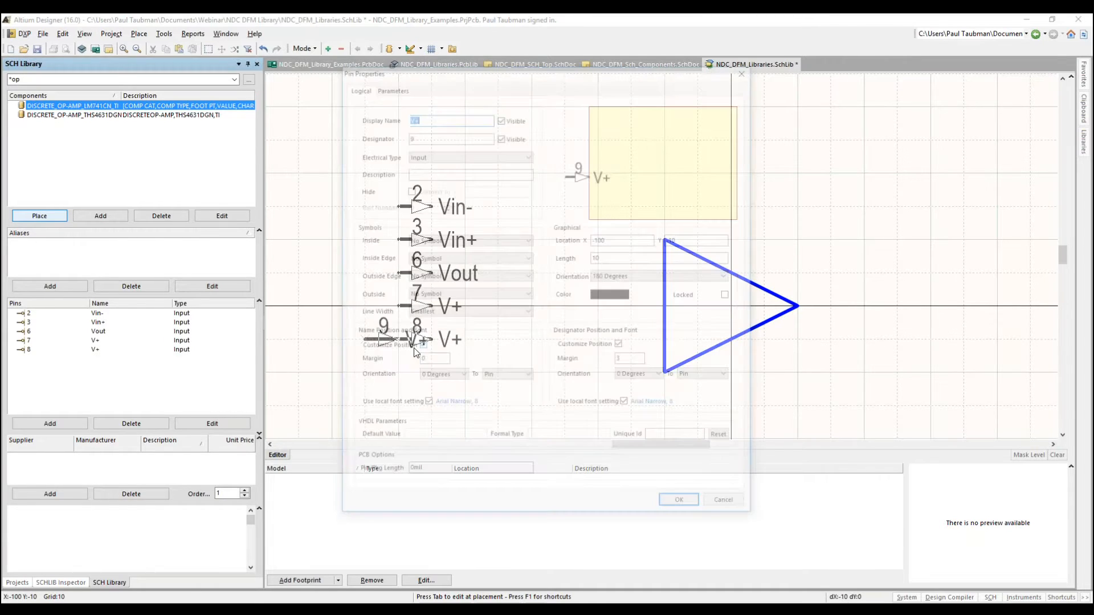
double_click(426, 134)
key("BackSpace")
type("4")
key("shift+Tab")
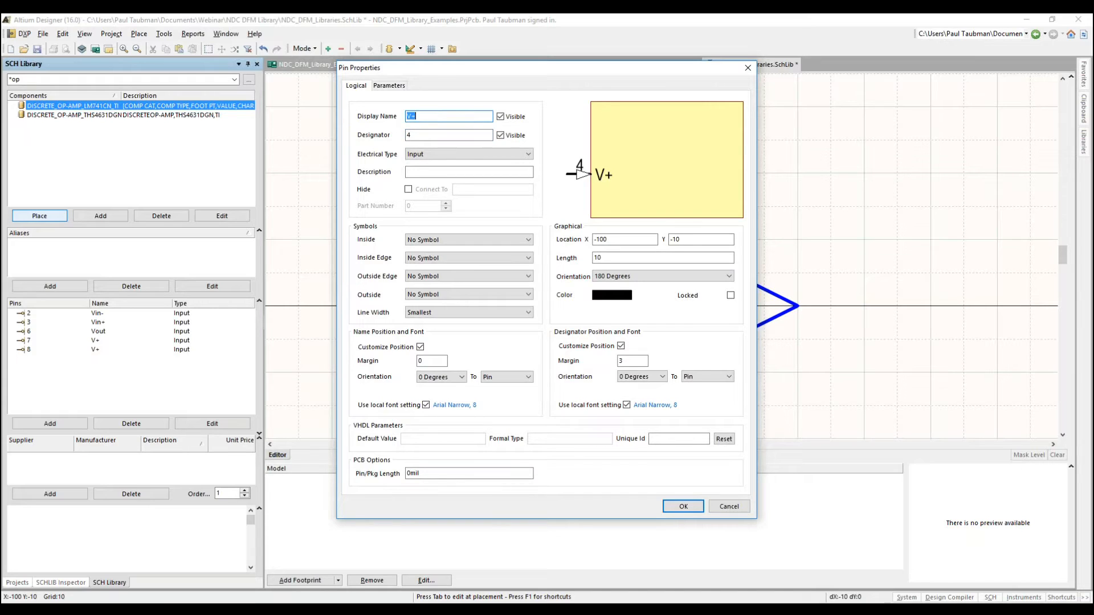
type("V-")
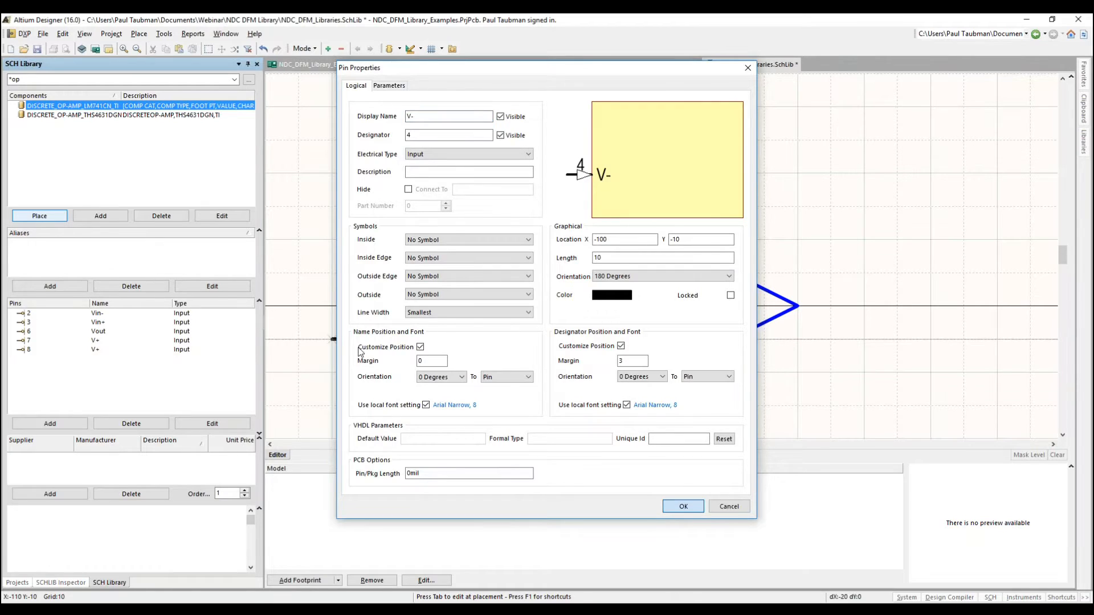
key("Return")
left_click(399, 405)
key("Escape")
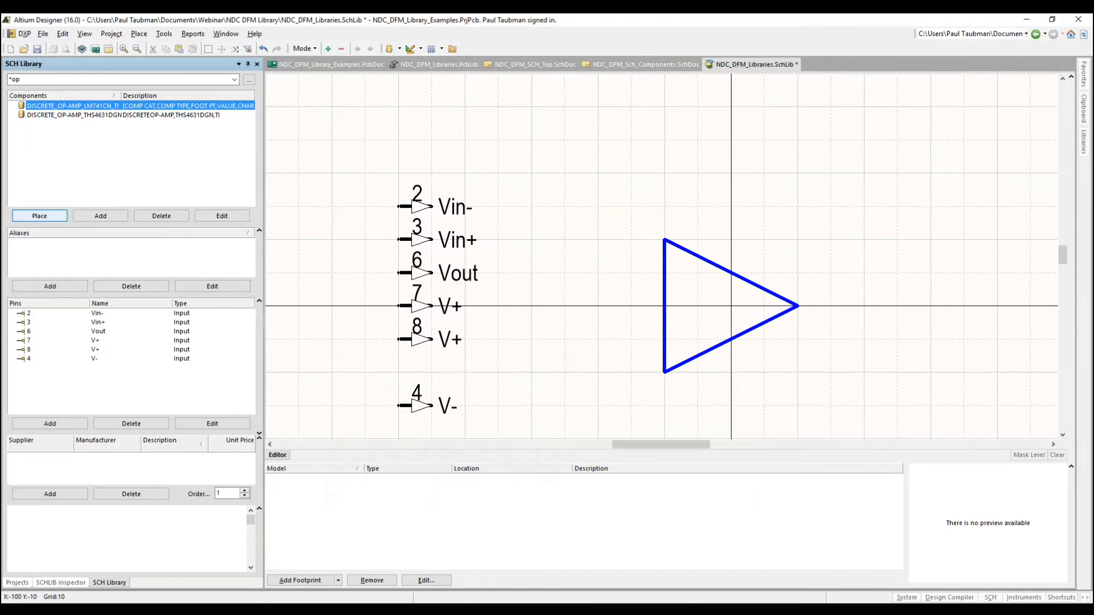
Step: Delete the extra V+ pin with designator 8 and move the V- pin up directly below V+
left_click(413, 340)
key("Delete")
left_click_drag(410, 411, 410, 345)
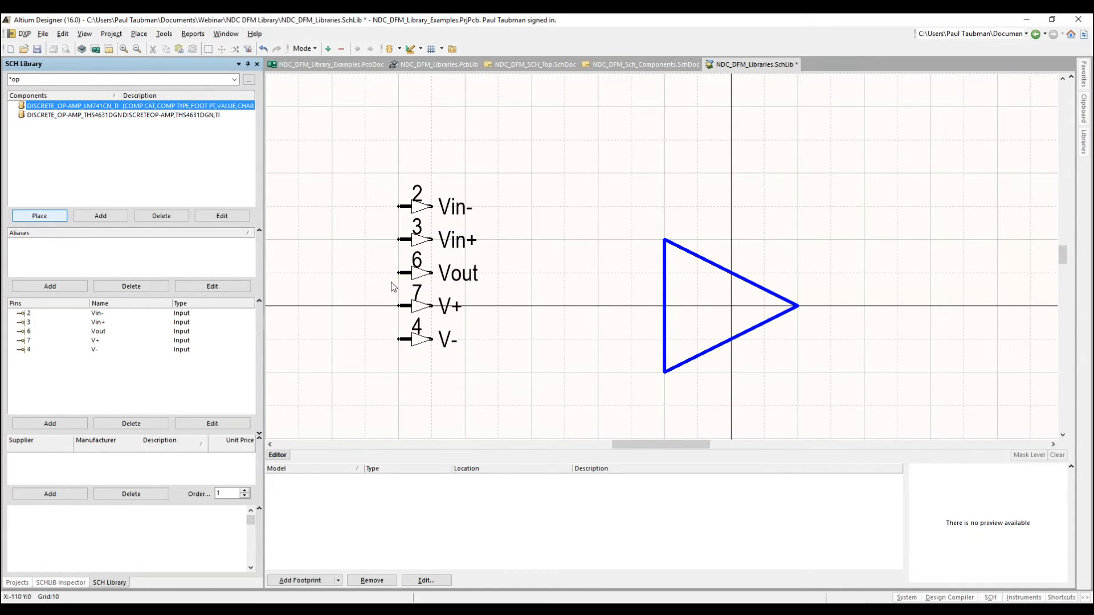
Step: Change the electrical type of the Vout pin to Output
double_click(420, 279)
left_click(439, 154)
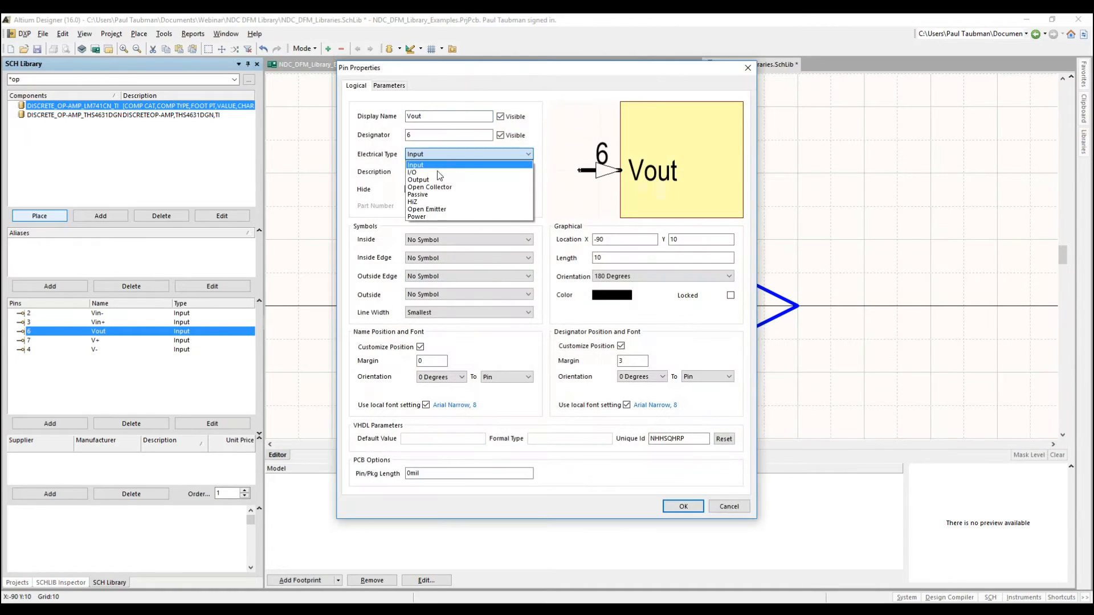
left_click(436, 180)
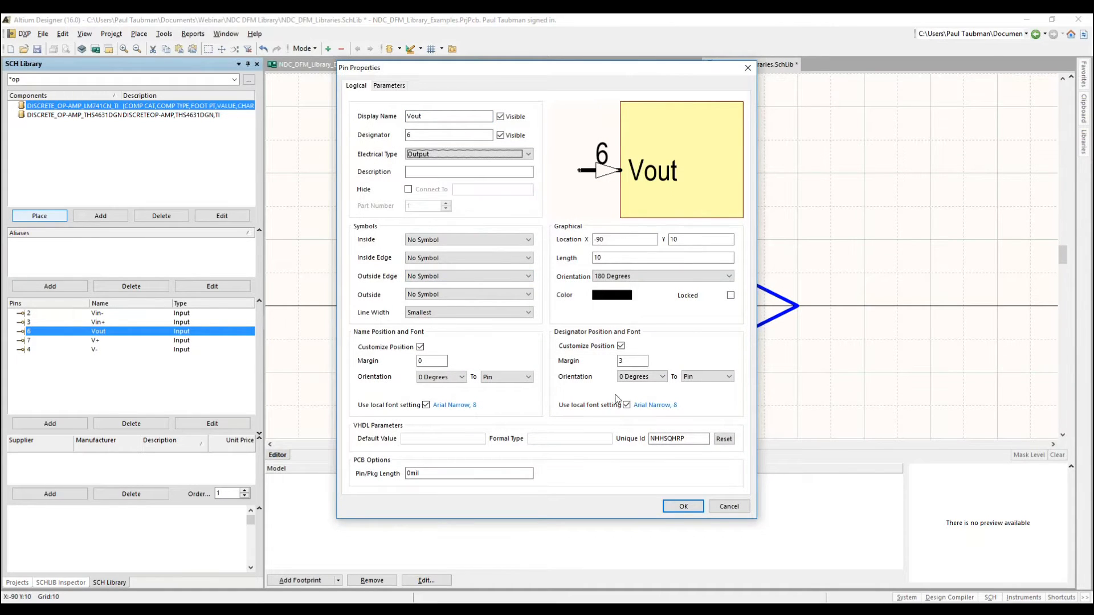
left_click(681, 507)
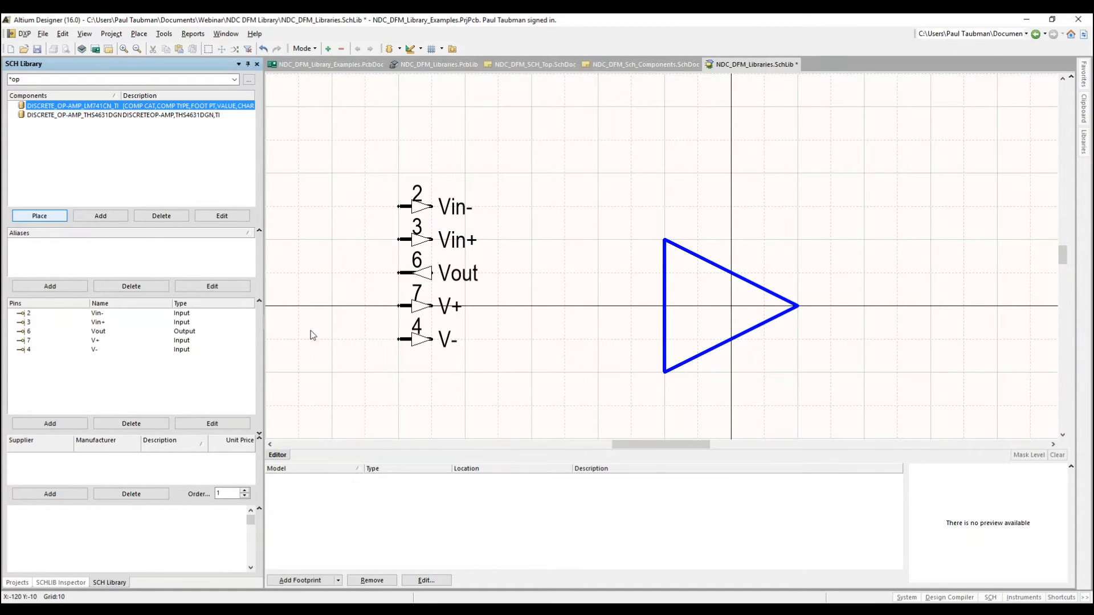
Step: Show the SCHLIB Inspector and use it to set the electrical type of the V+ and V- pins to Power together
left_click(57, 582)
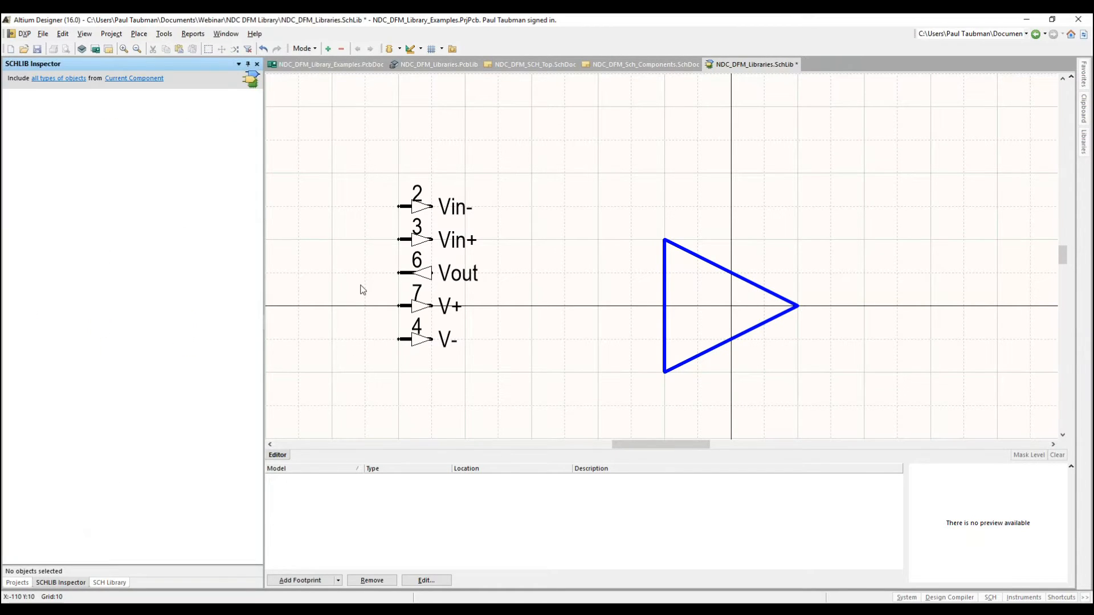
left_click(990, 598)
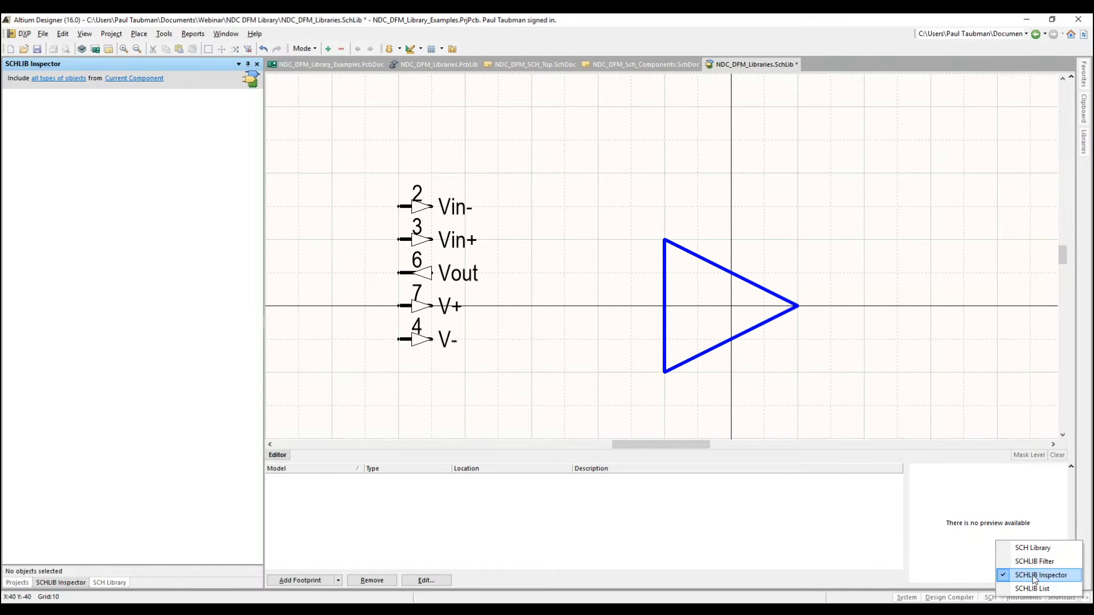
left_click(521, 346)
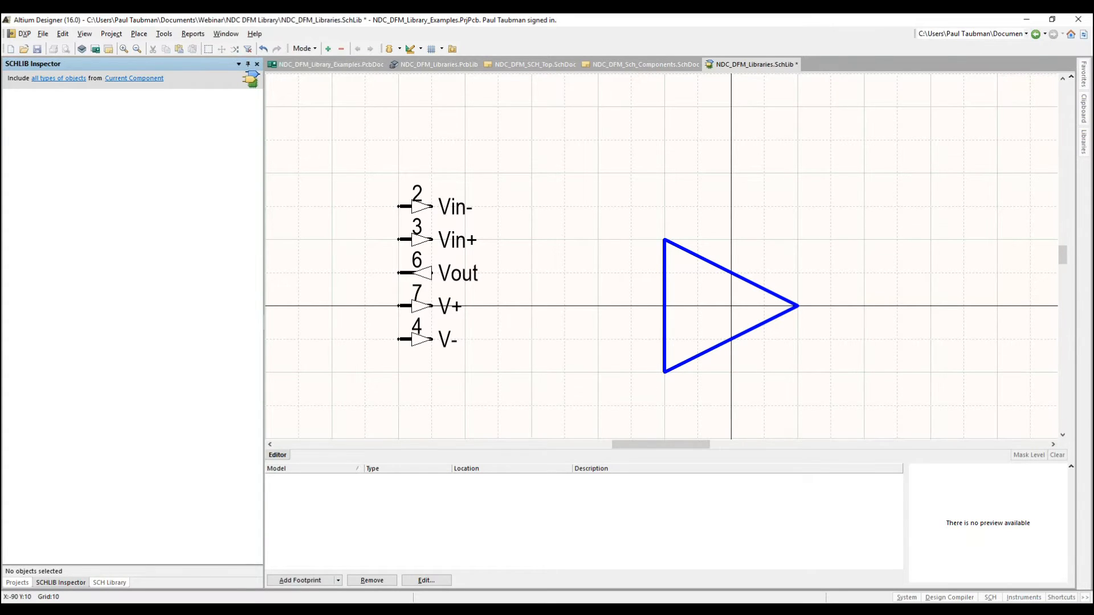
left_click(417, 278)
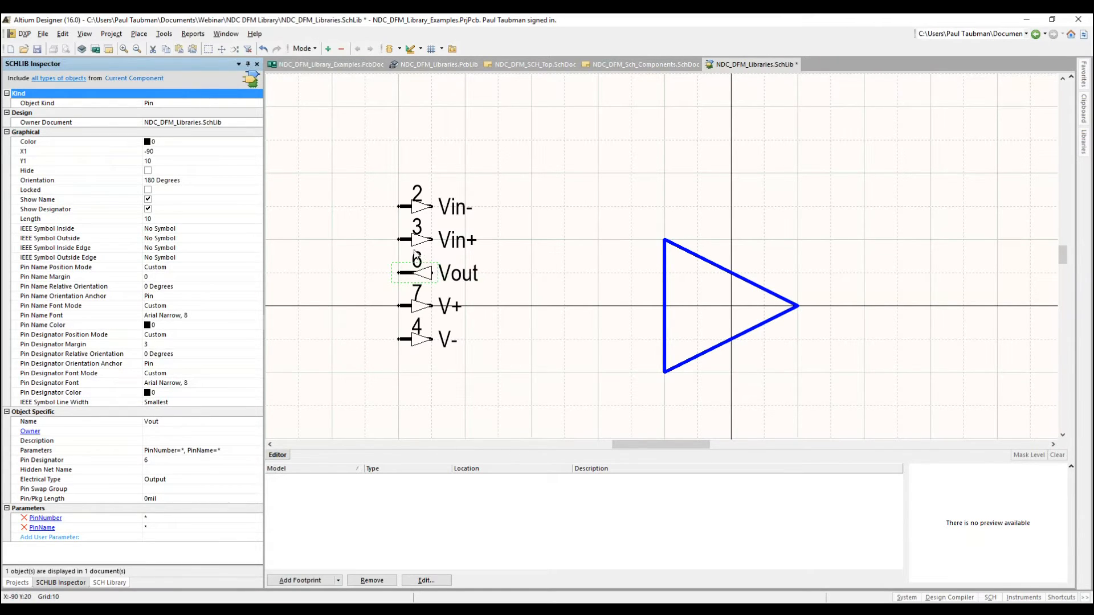
left_click(371, 302)
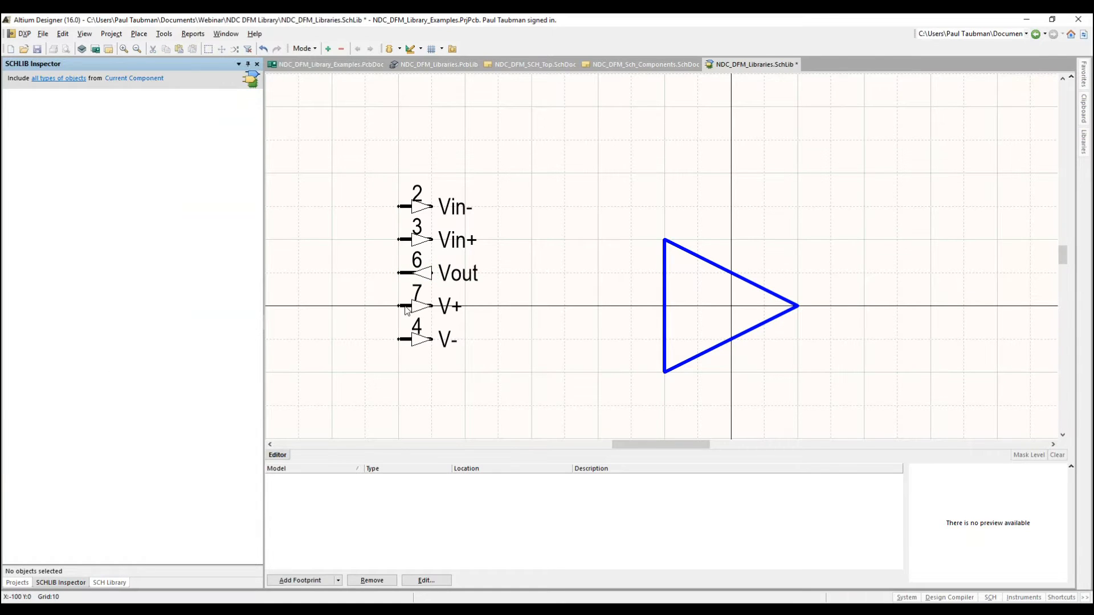
left_click(405, 305)
left_click(407, 340, "shift")
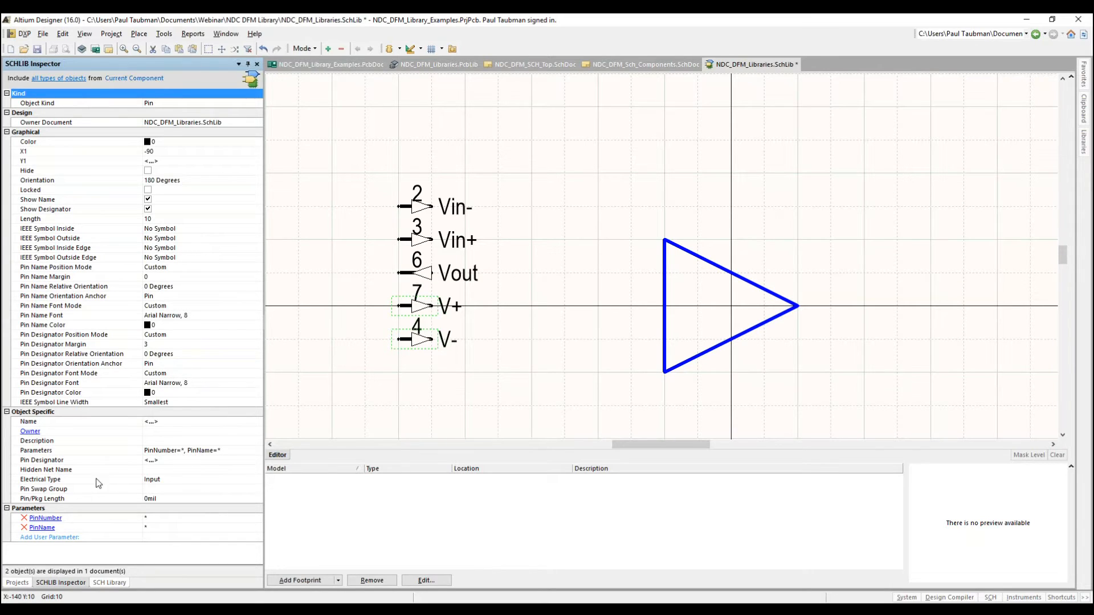
left_click(170, 484)
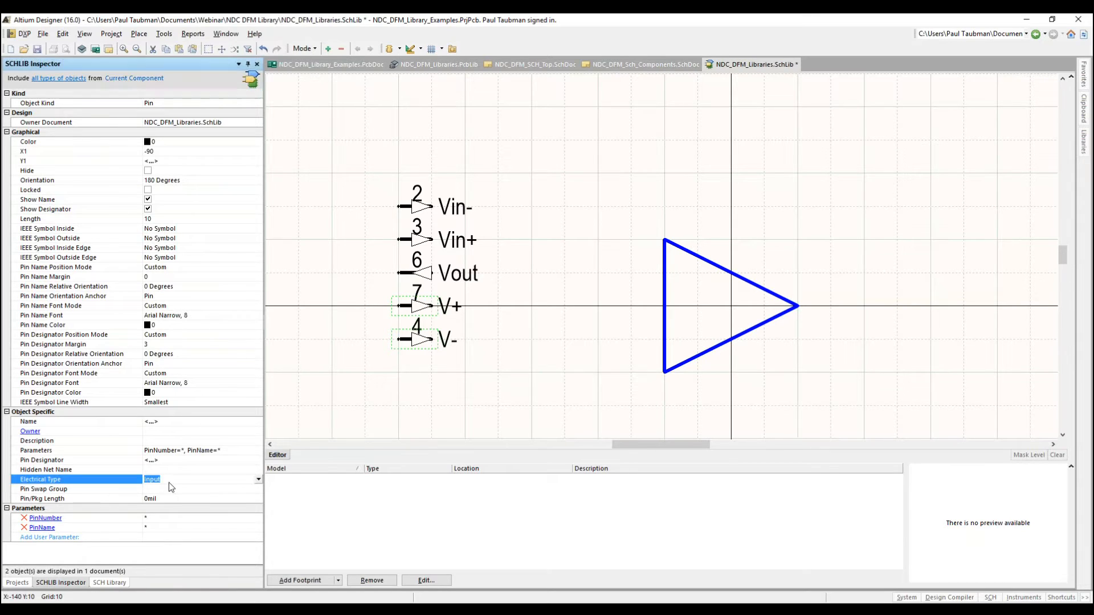
left_click(258, 480)
left_click(179, 540)
left_click(408, 274)
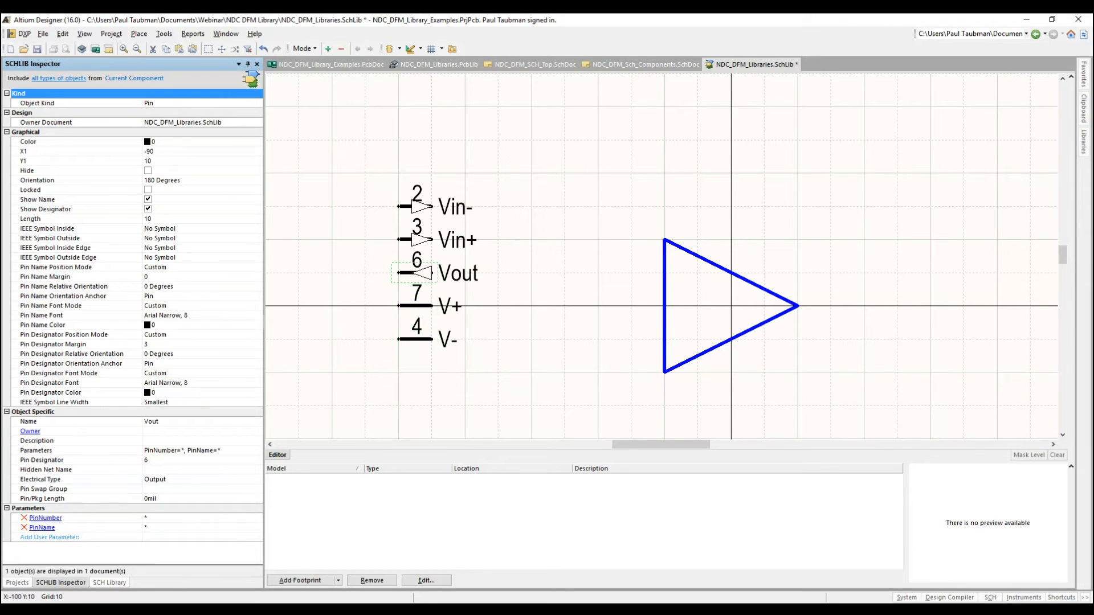
left_click(336, 318)
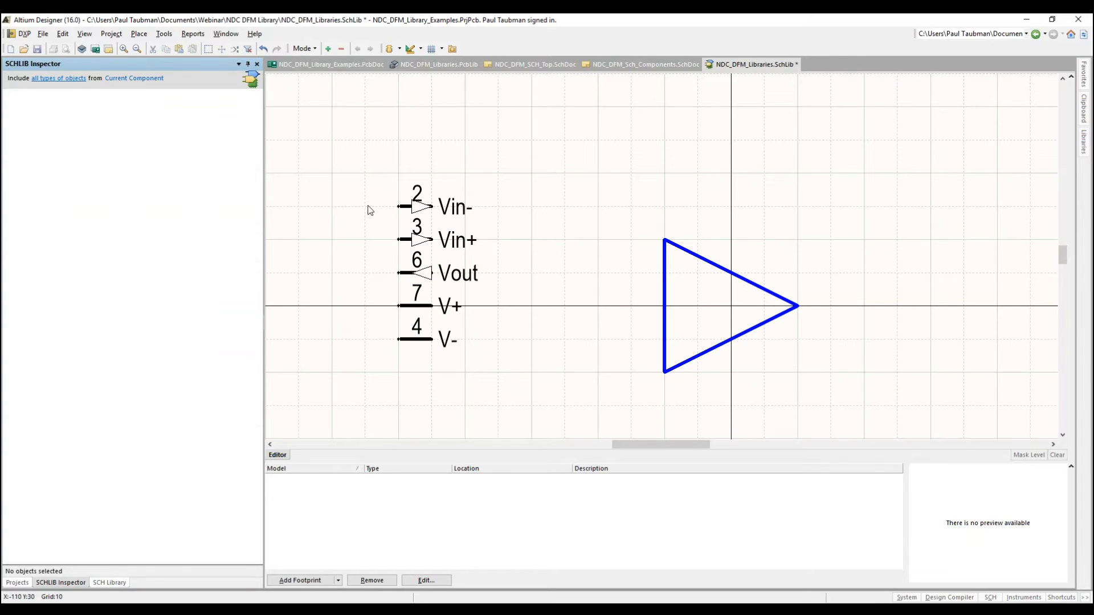
Step: Move Vin- and Vin+ onto the triangle's vertical edge at Y 10 and -10, and Vout, rotated 180 degrees, onto its tip
left_click_drag(406, 210, 636, 275)
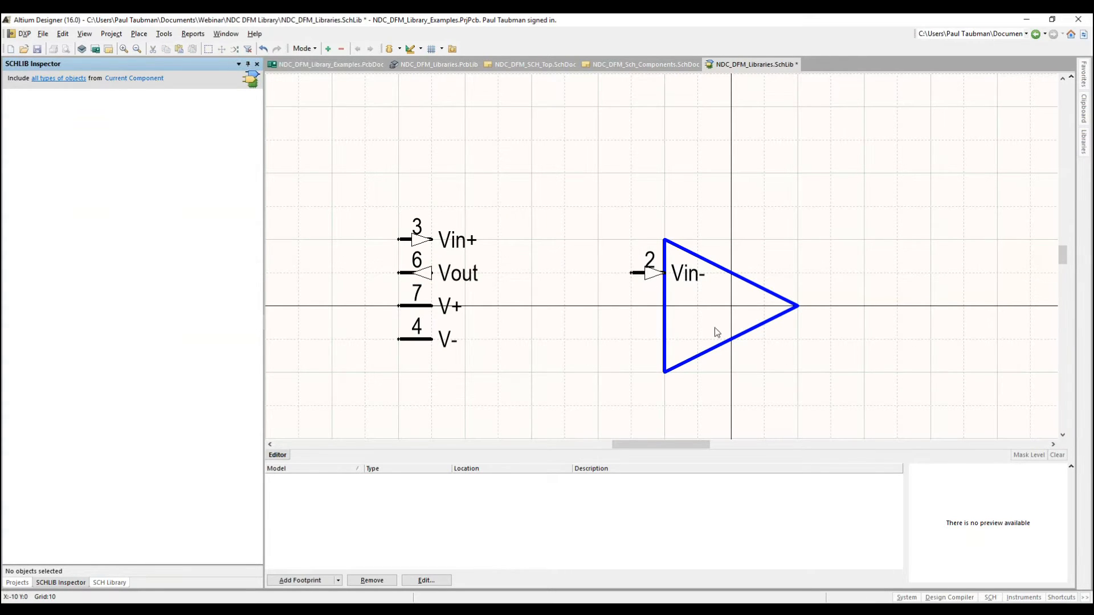
left_click_drag(415, 240, 636, 340)
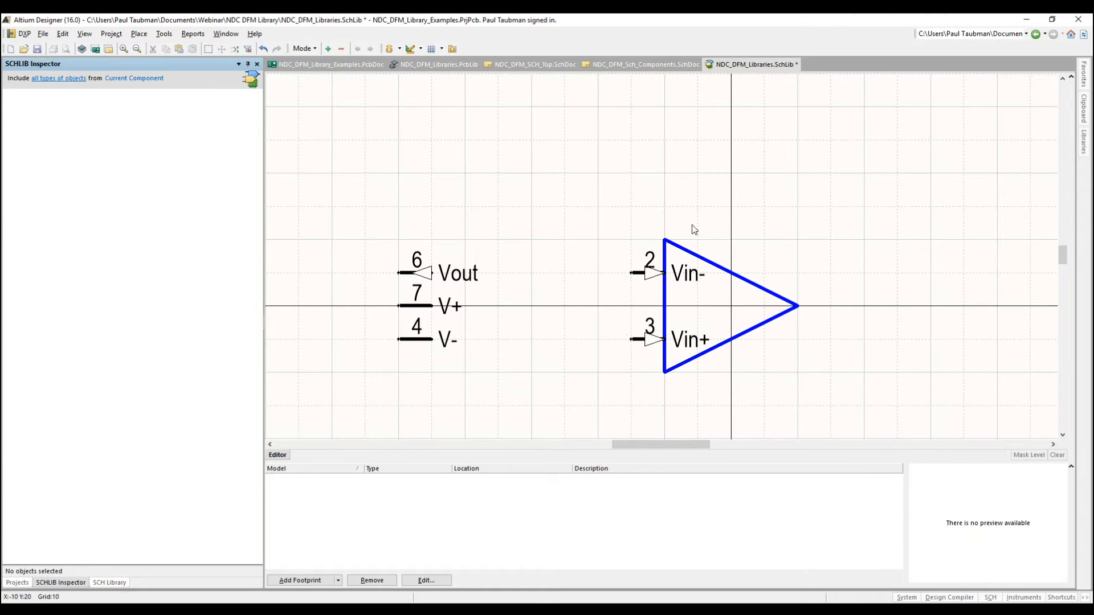
right_click_drag(606, 255, 551, 261)
left_click_drag(369, 279, 758, 312)
key("space")
key("space")
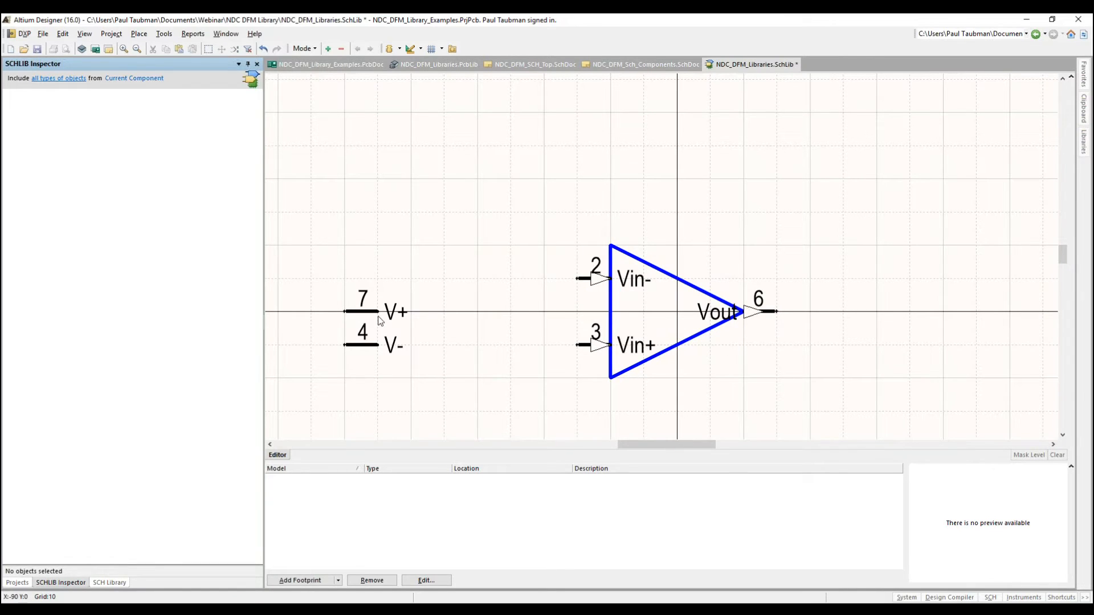
Step: Move V+ onto the triangle's upper slanted edge and V- onto its lower one at X 0, rotating both pins to point vertically outward
left_click_drag(382, 313, 673, 279)
key("space")
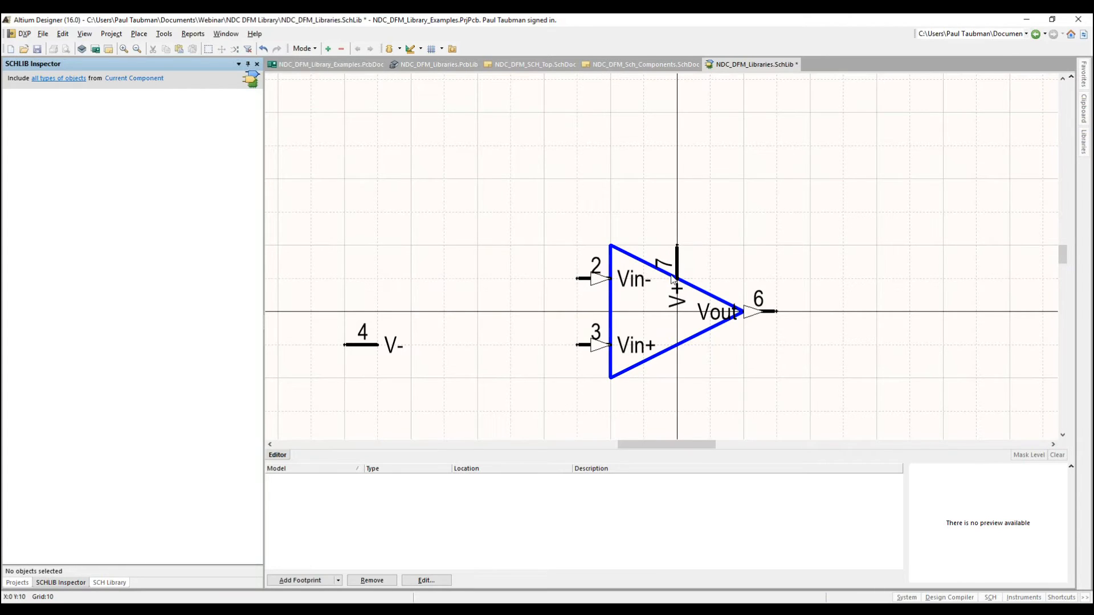
left_click_drag(365, 345, 673, 345)
key("space")
key("space")
key("space")
key("space")
key("space")
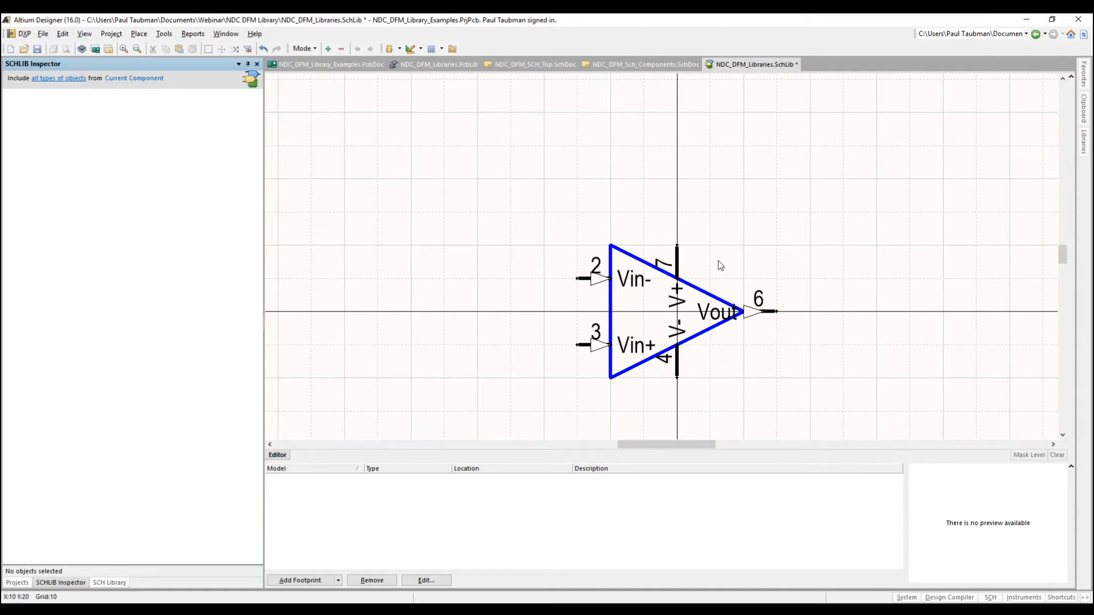
Step: Open the properties of the Vin- pin
scroll(639, 358, "up", 2, "ctrl")
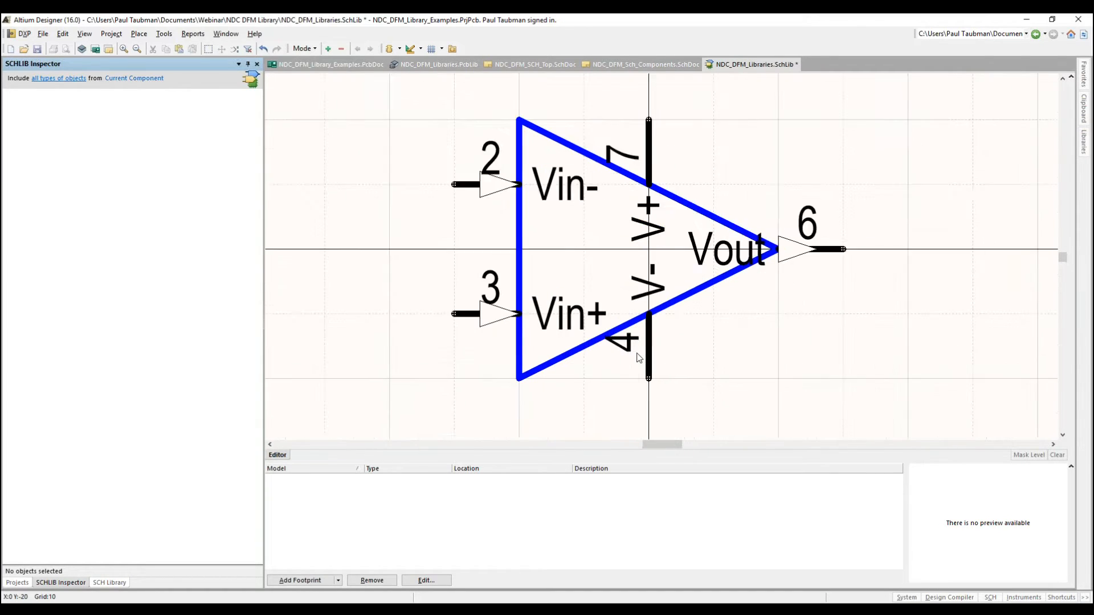
scroll(639, 357, "up", 1, "ctrl")
scroll(857, 285, "down", 2, "ctrl")
scroll(820, 316, "down", 1, "ctrl")
right_click_drag(813, 328, 770, 306)
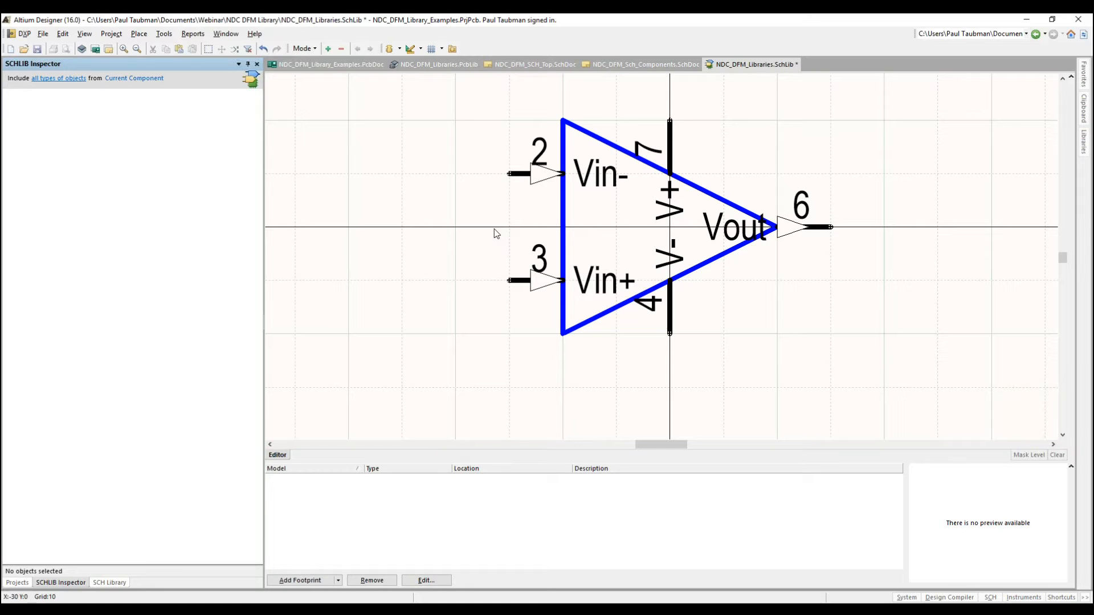
double_click(520, 175)
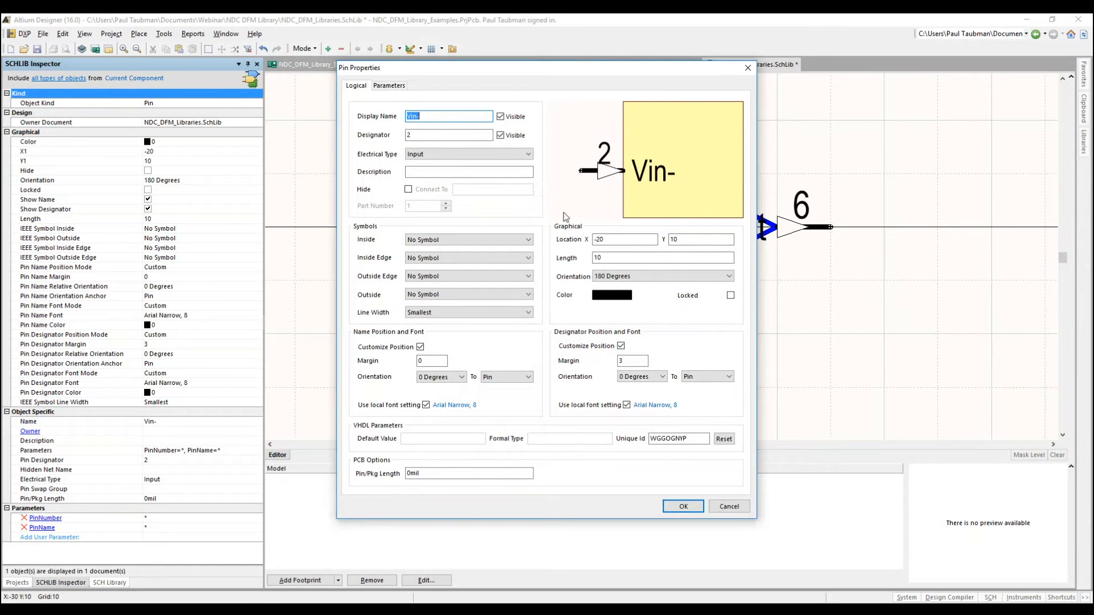
Step: Try the Vin- pin without customized name and designator positions, and re-enable both customized positions
left_click(419, 347)
left_click(620, 347)
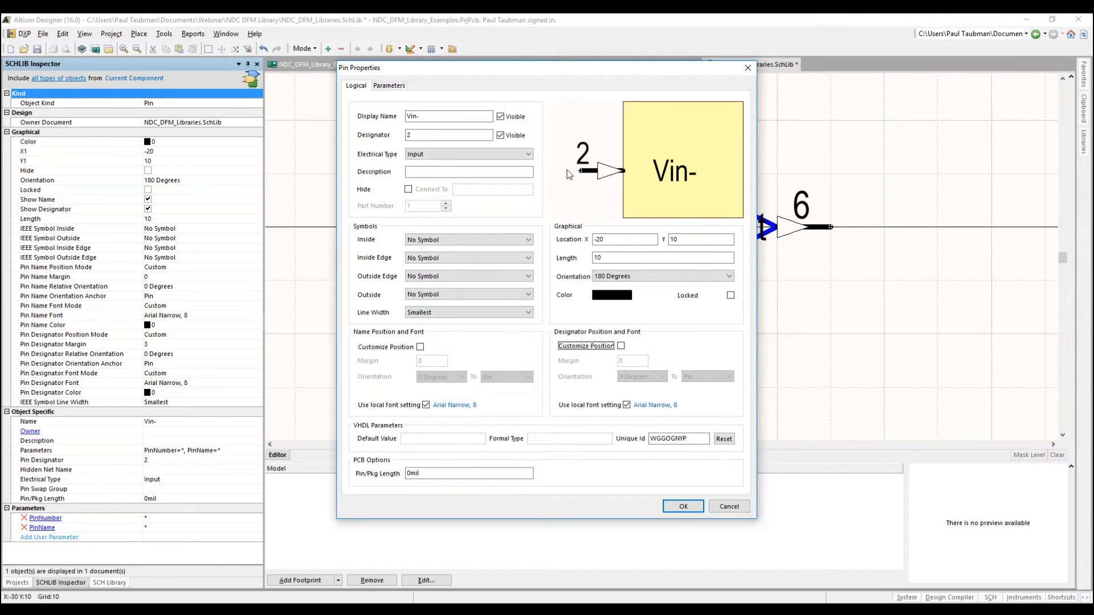
left_click(421, 347)
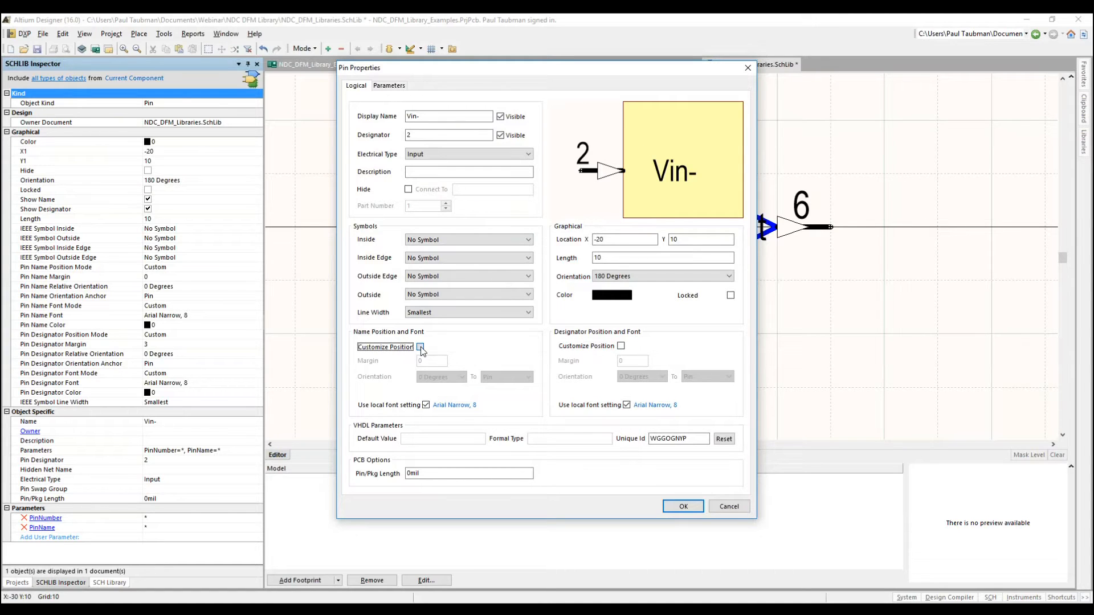
left_click(620, 345)
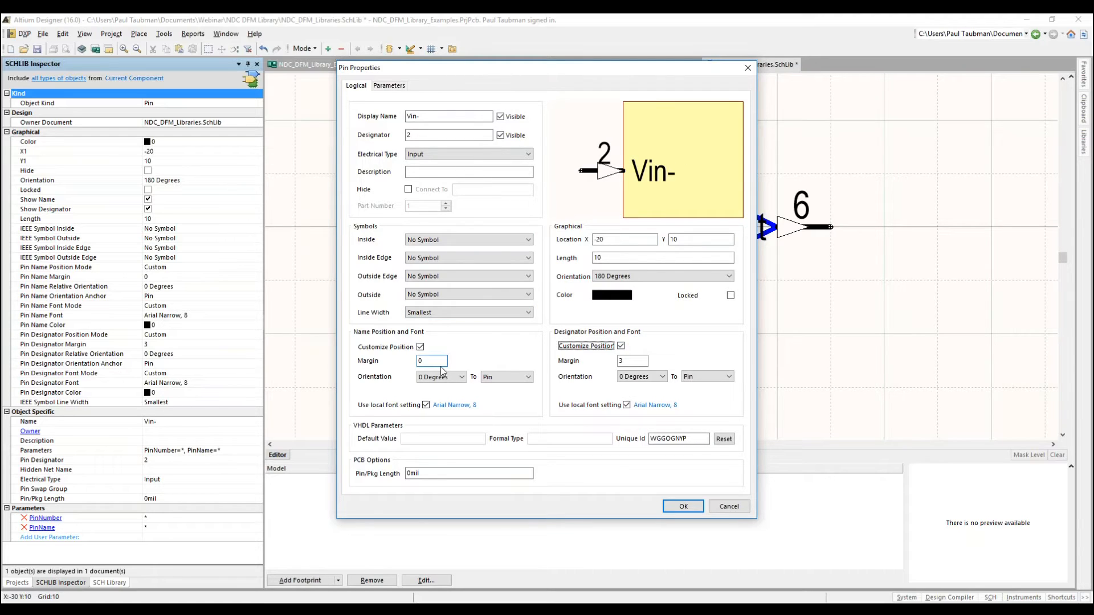
Step: Try a name margin of -1 on the Vin- pin and return it to 0
double_click(437, 361)
type("-")
type("1")
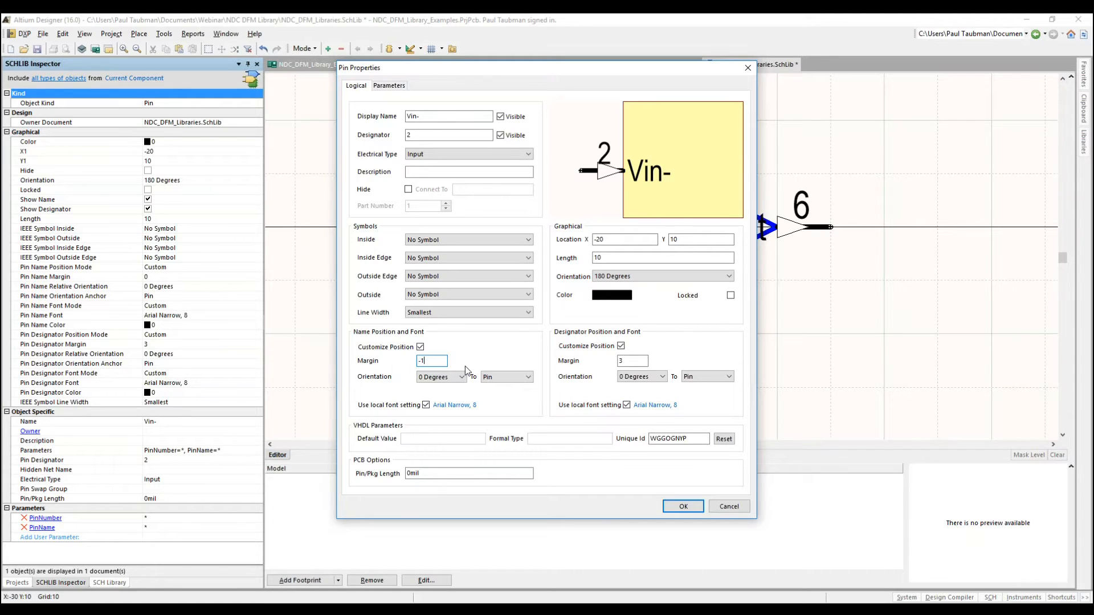
key("BackSpace")
key("BackSpace")
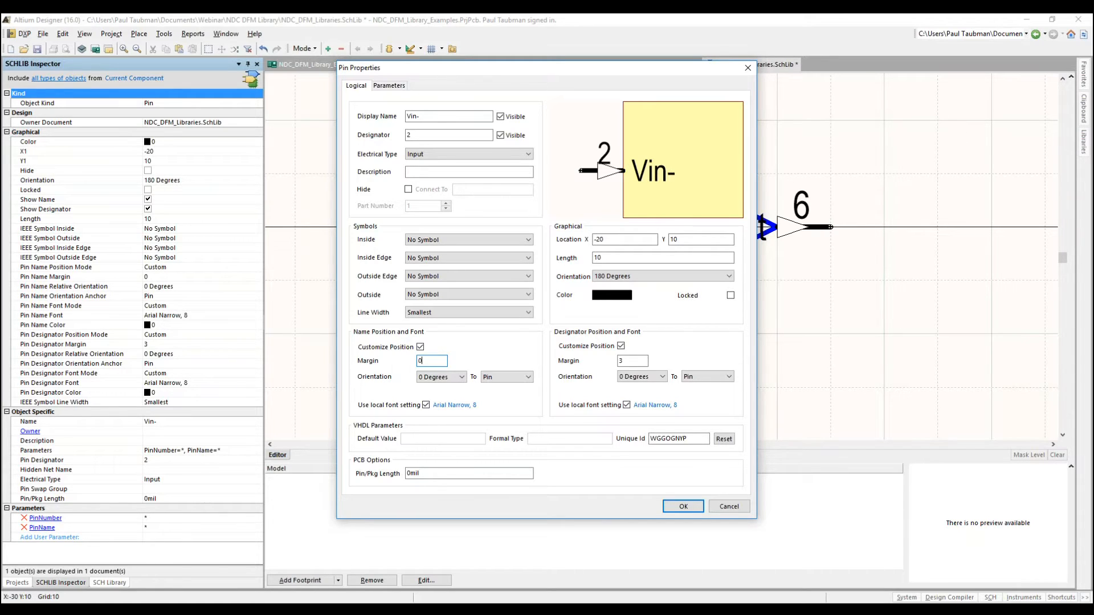
Step: Set the designator margin of the Vin- pin to 7 and shift the Vin+ pin's designator to match
left_click(627, 360)
key("BackSpace")
type("5")
key("BackSpace")
type("7")
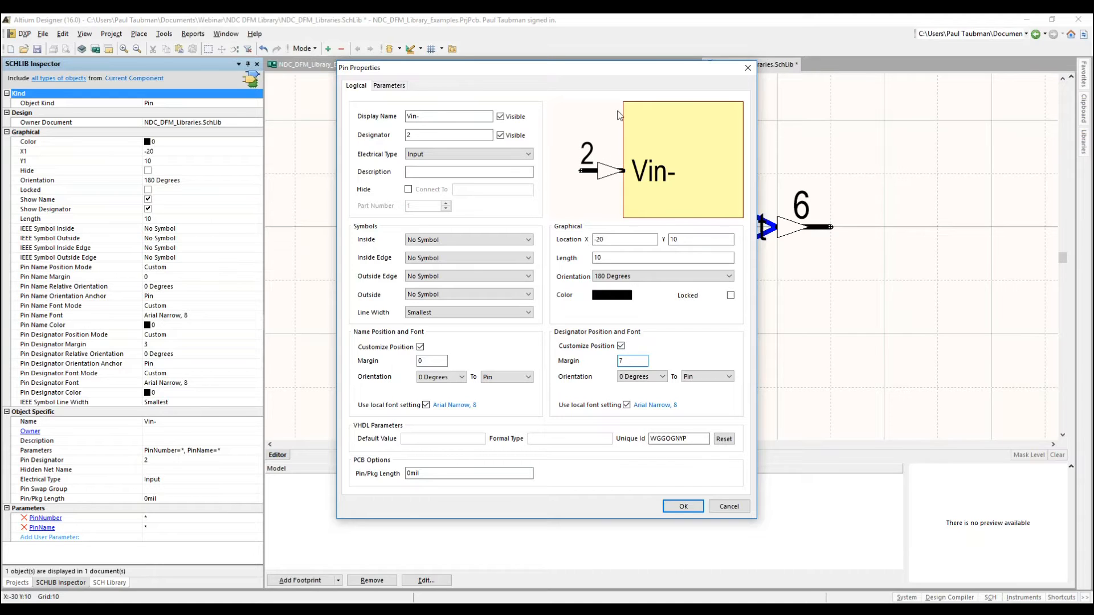
left_click(683, 506)
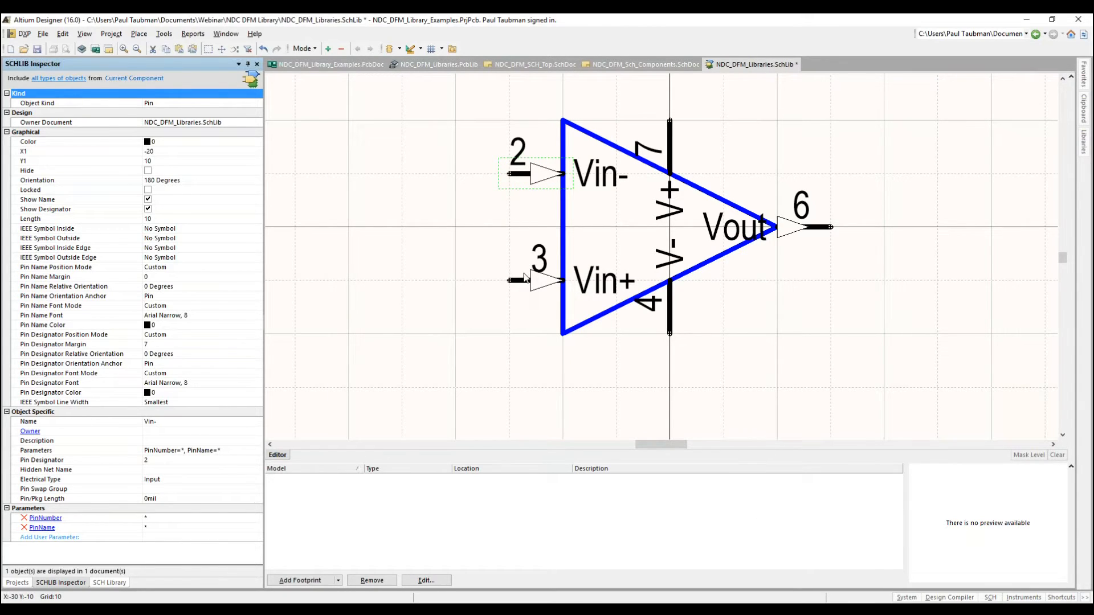
key("alt+Tab")
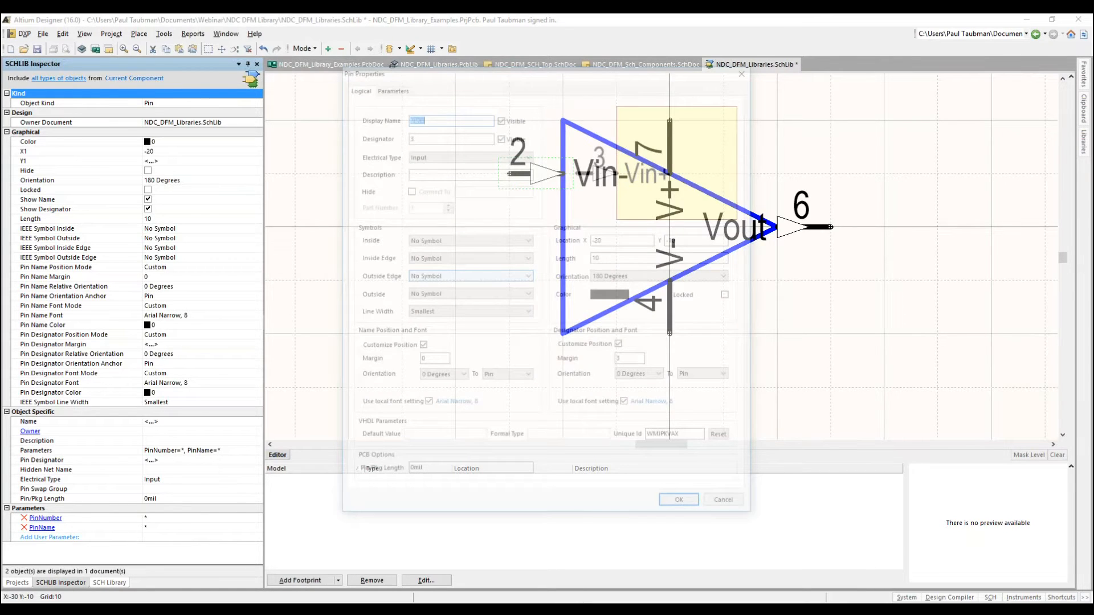
left_click(681, 506)
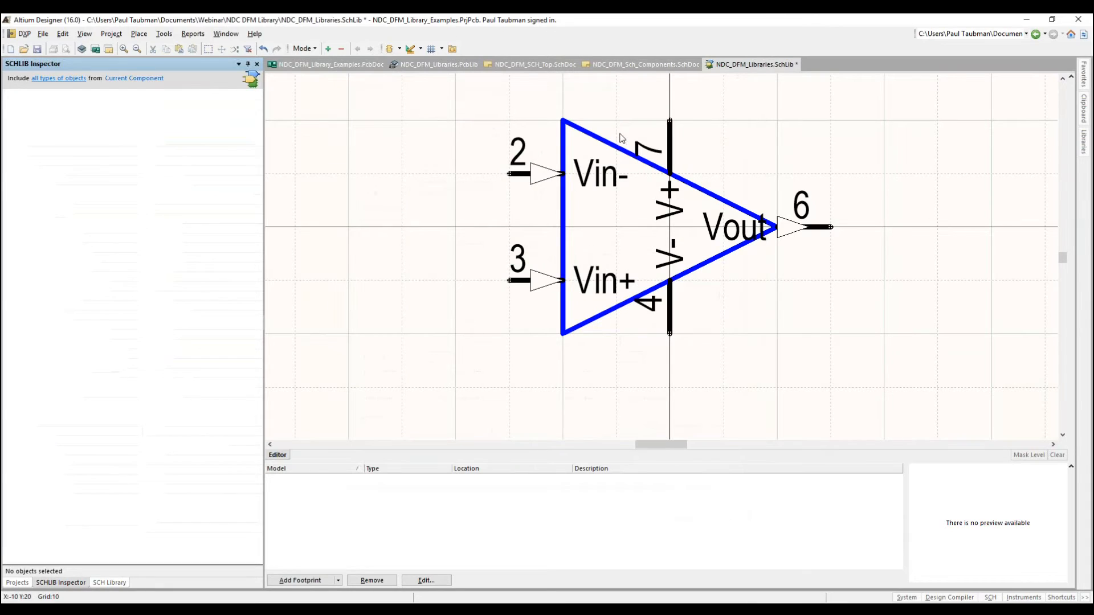
Step: Set the name and designator relative orientations of the V+ and V- pins together to 90 degrees
left_click(670, 147)
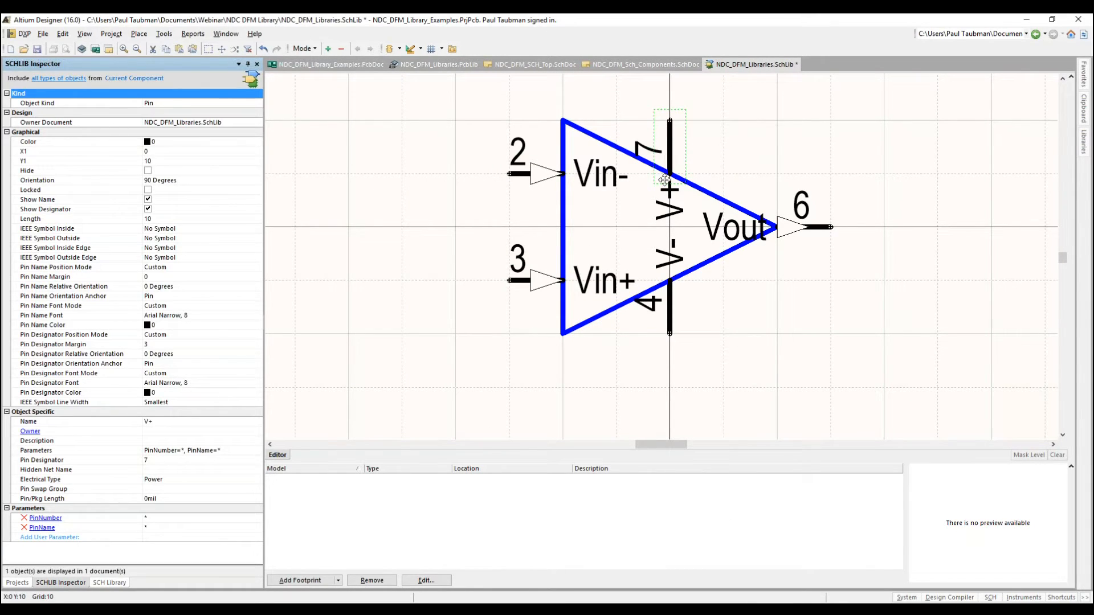
left_click(670, 326, "shift")
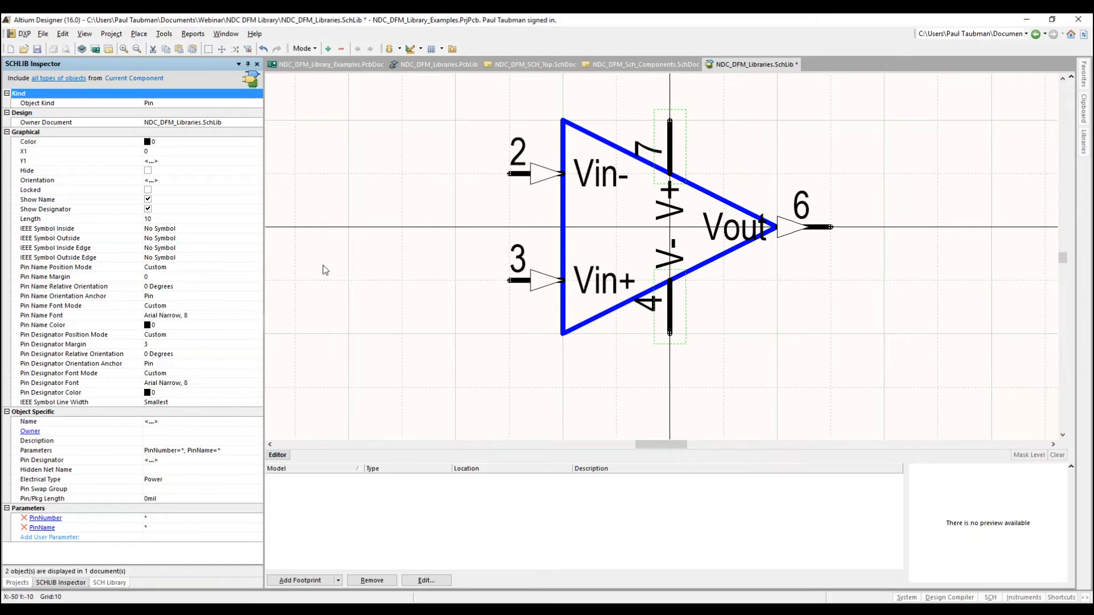
left_click(166, 288)
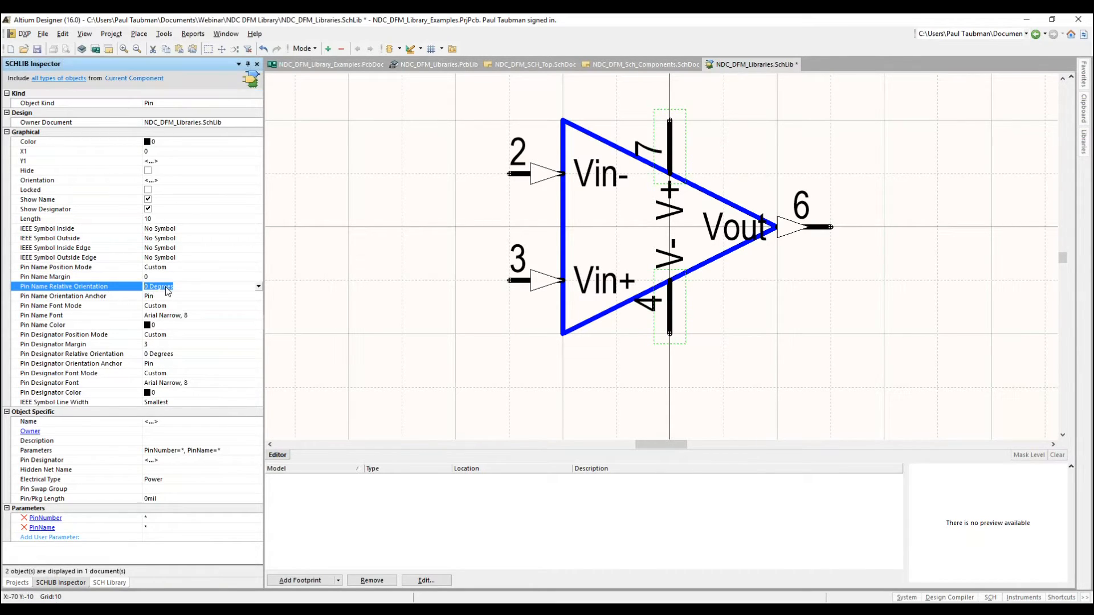
left_click(258, 287)
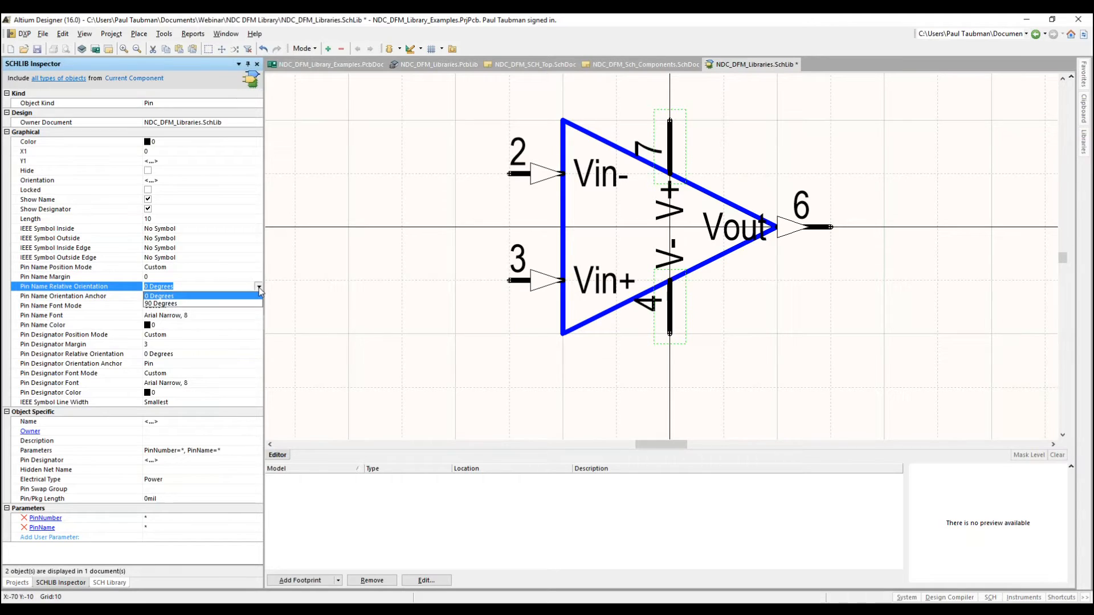
left_click(201, 303)
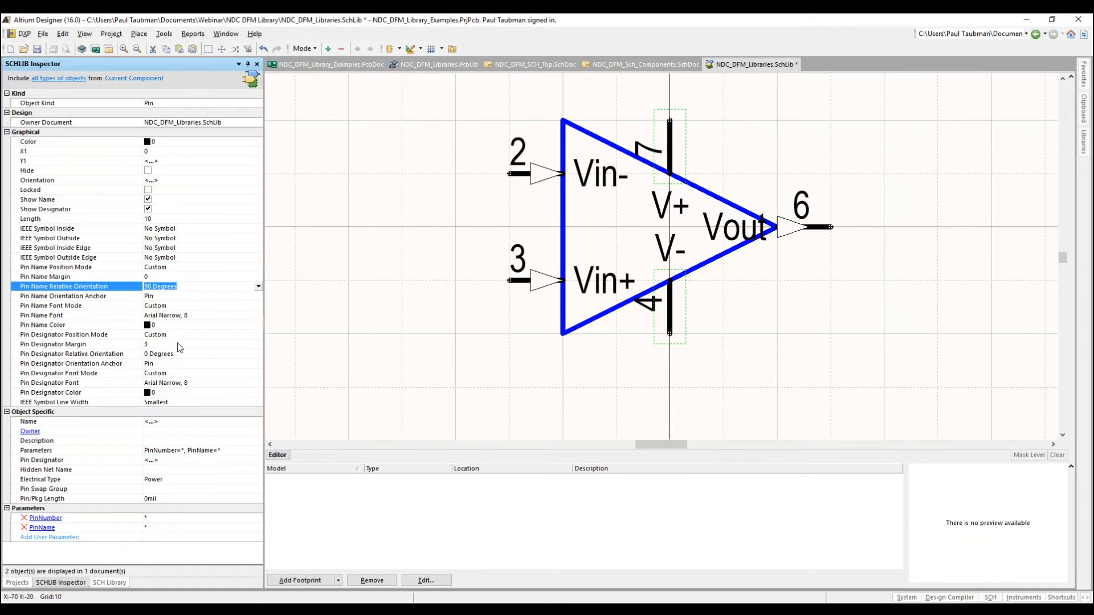
left_click(185, 354)
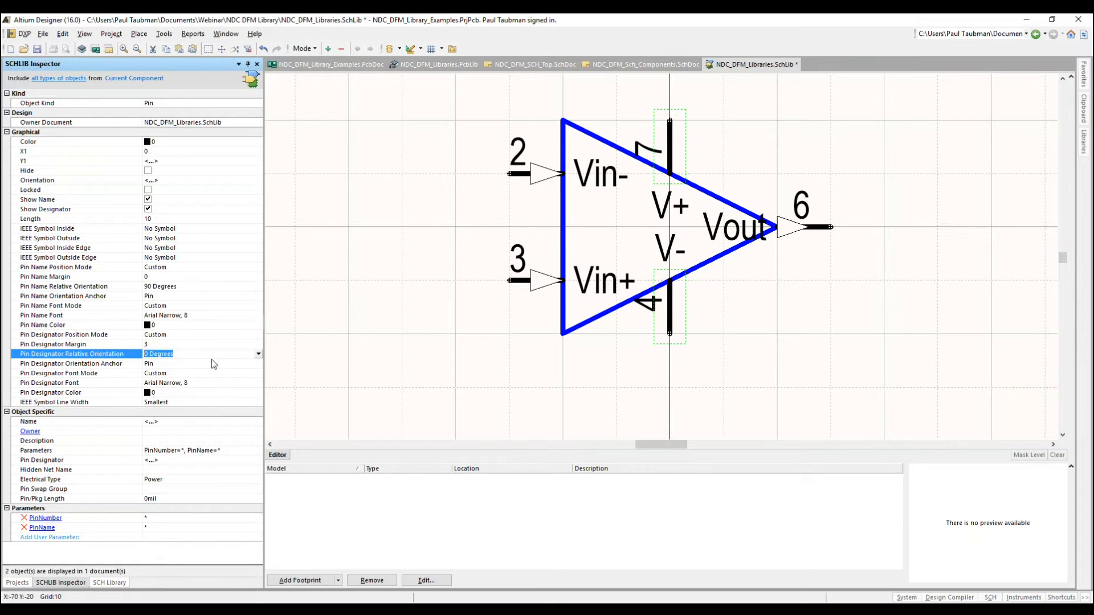
left_click(258, 354)
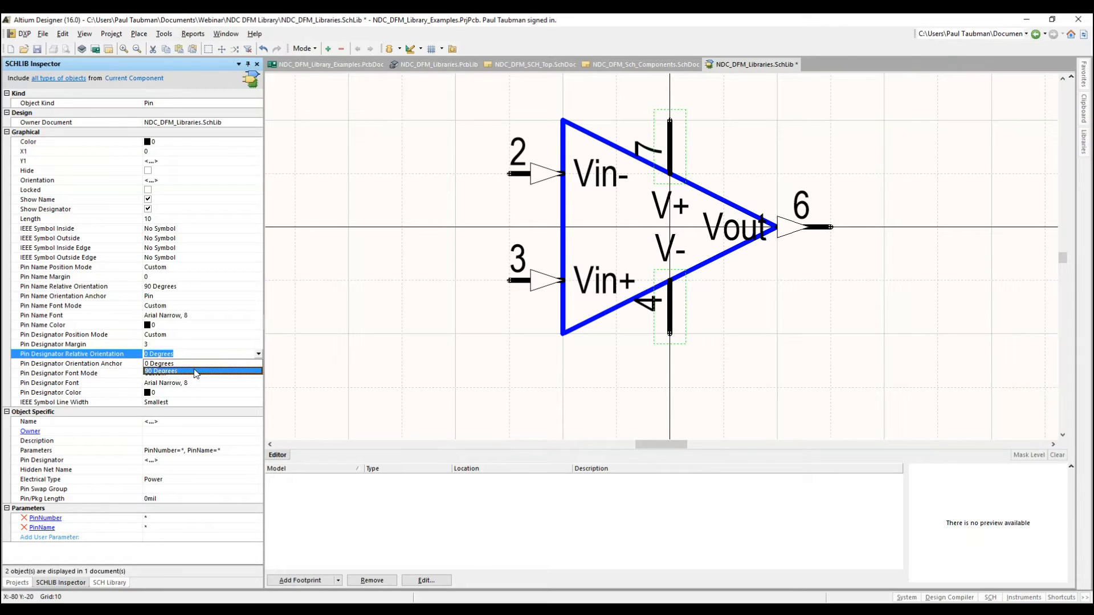
left_click(195, 371)
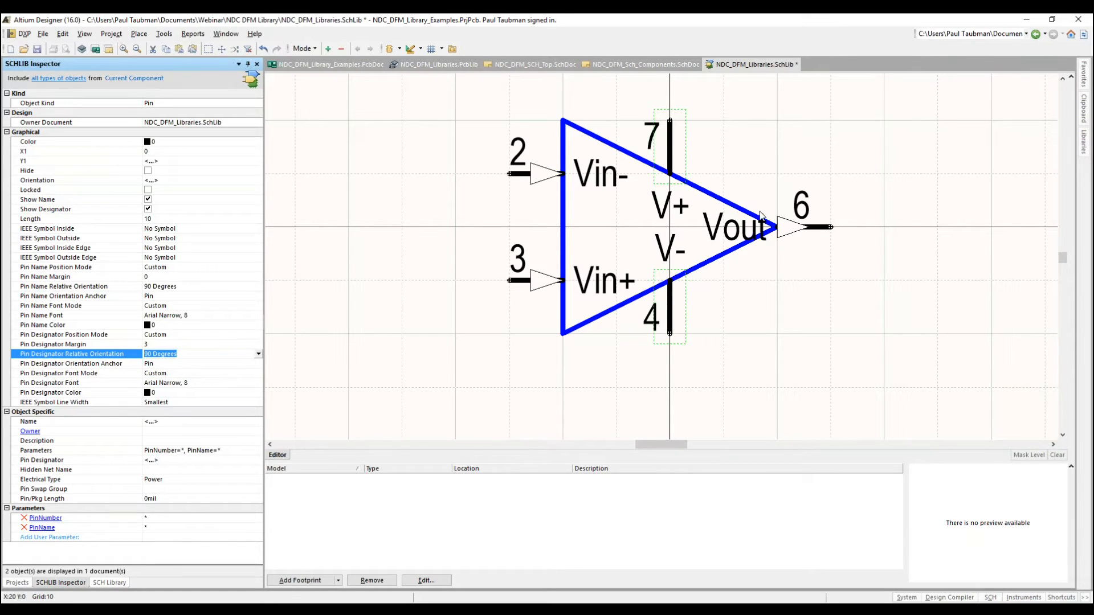
Step: Open the properties of the Vout pin
right_click_drag(786, 313, 682, 345)
double_click(696, 269)
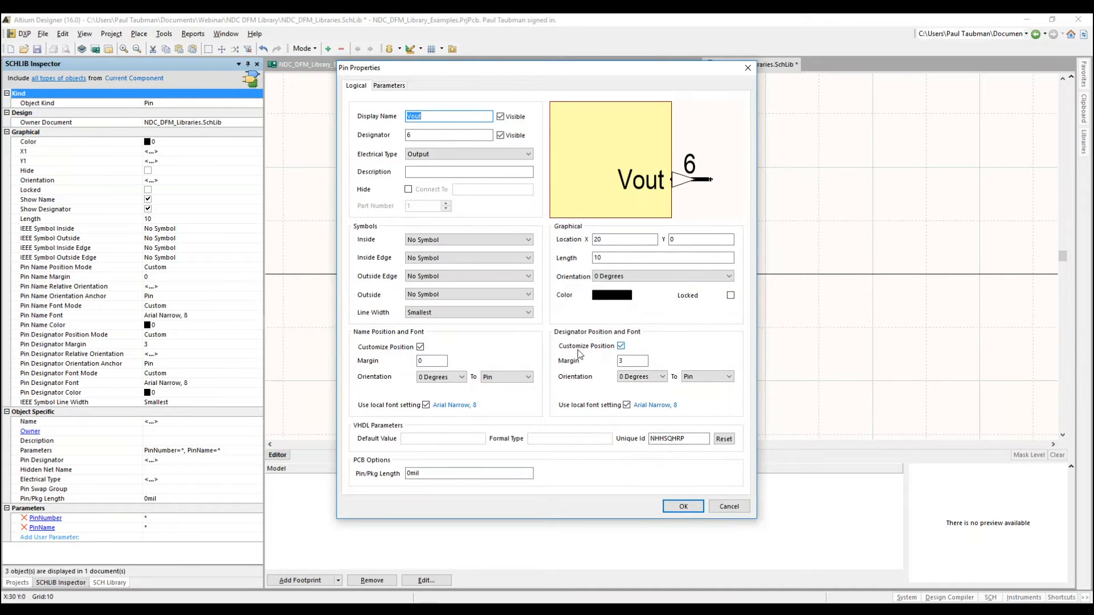
Step: Try a name margin of -8 on the Vout pin and return it to 0
left_click(428, 363)
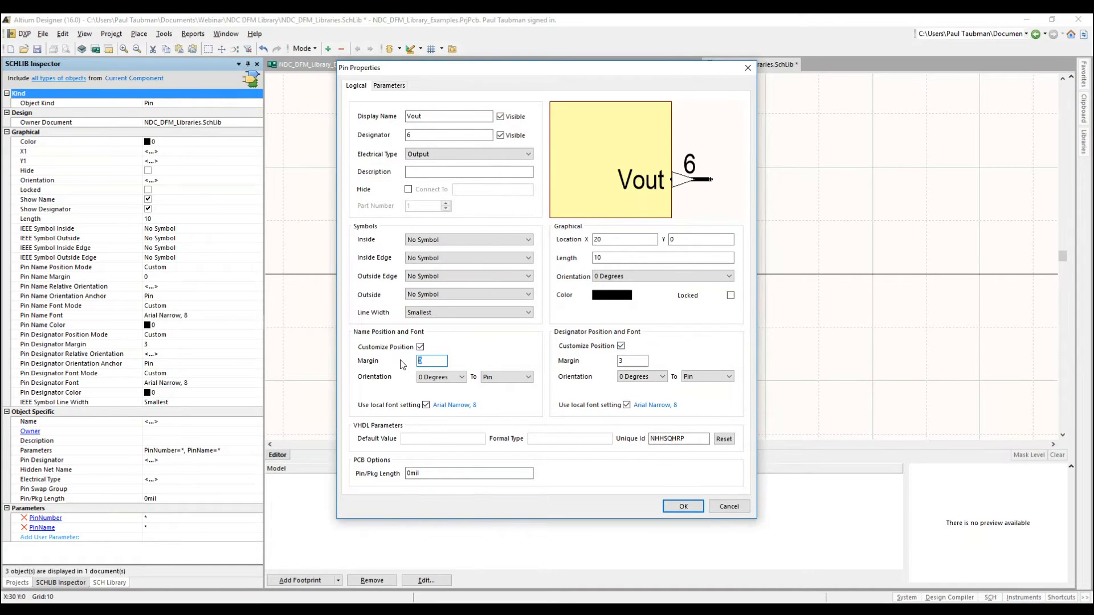
type("-8")
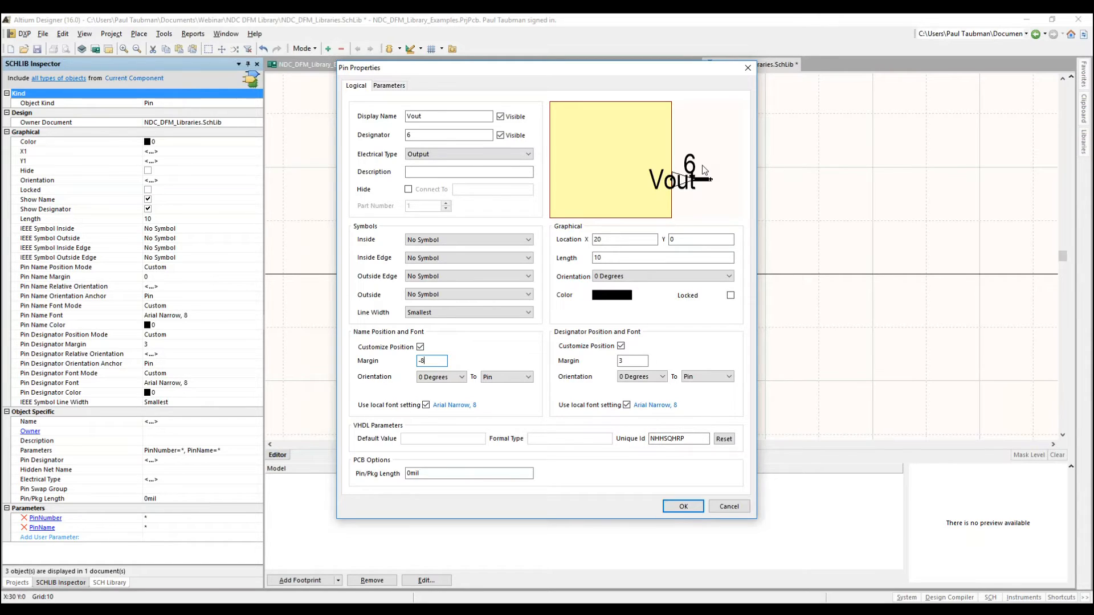
key("BackSpace")
key("BackSpace")
Step: Hide the built-in display name and designator of the Vout pin
left_click(412, 135)
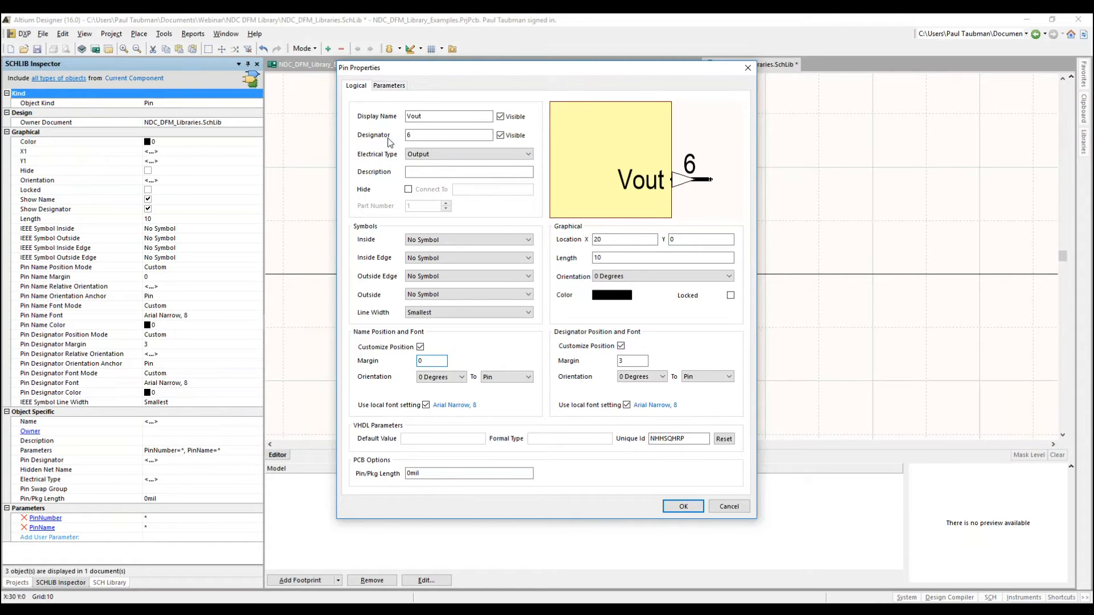
left_click(500, 117)
left_click(501, 135)
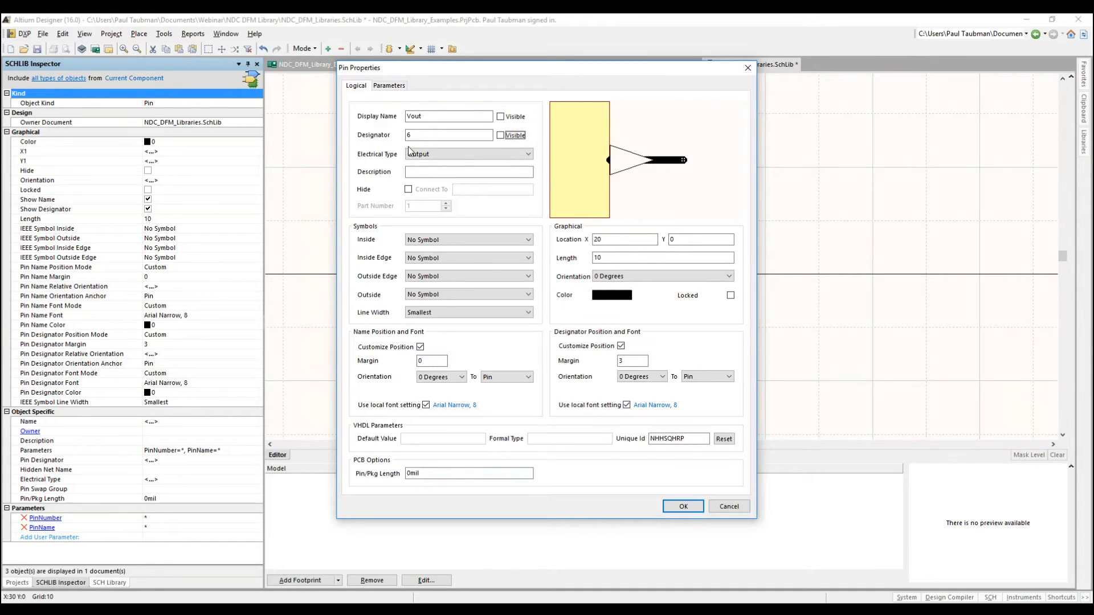
Step: Set the Vout pin's PinName parameter to Vout and PinNumber to 6, make both visible, and apply the pin properties
left_click(388, 85)
left_click(529, 109)
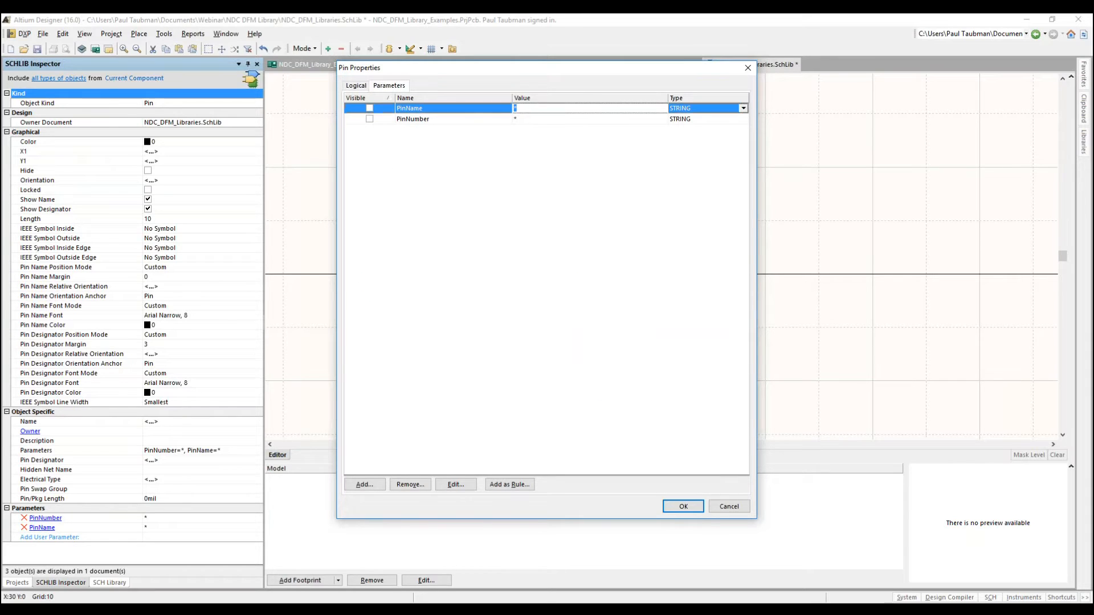
type("Vout")
left_click(521, 119)
type("6")
left_click(369, 118)
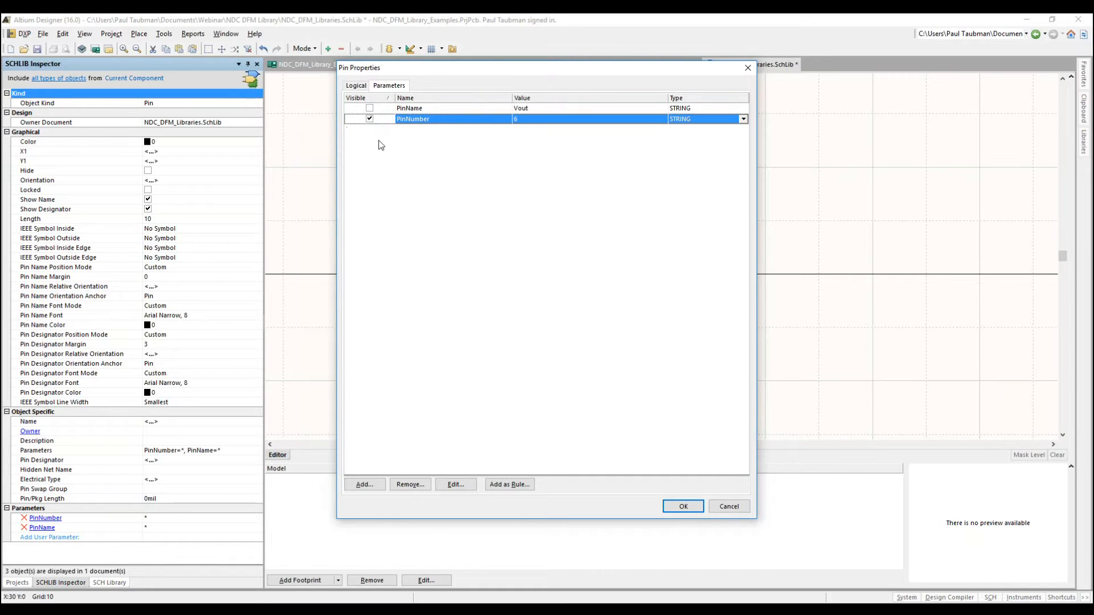
left_click(369, 108)
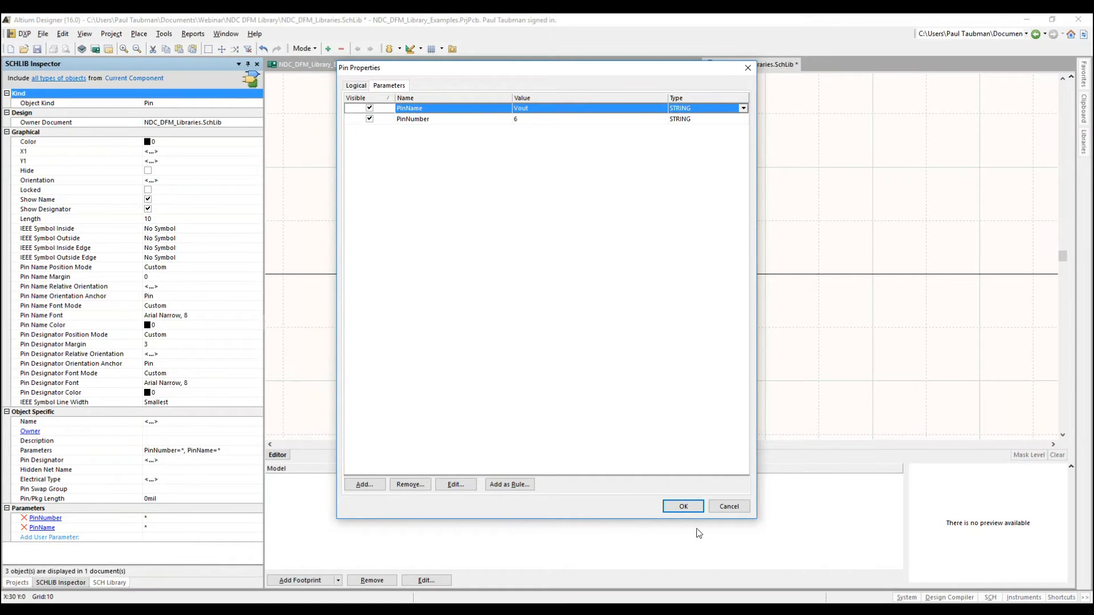
left_click(684, 506)
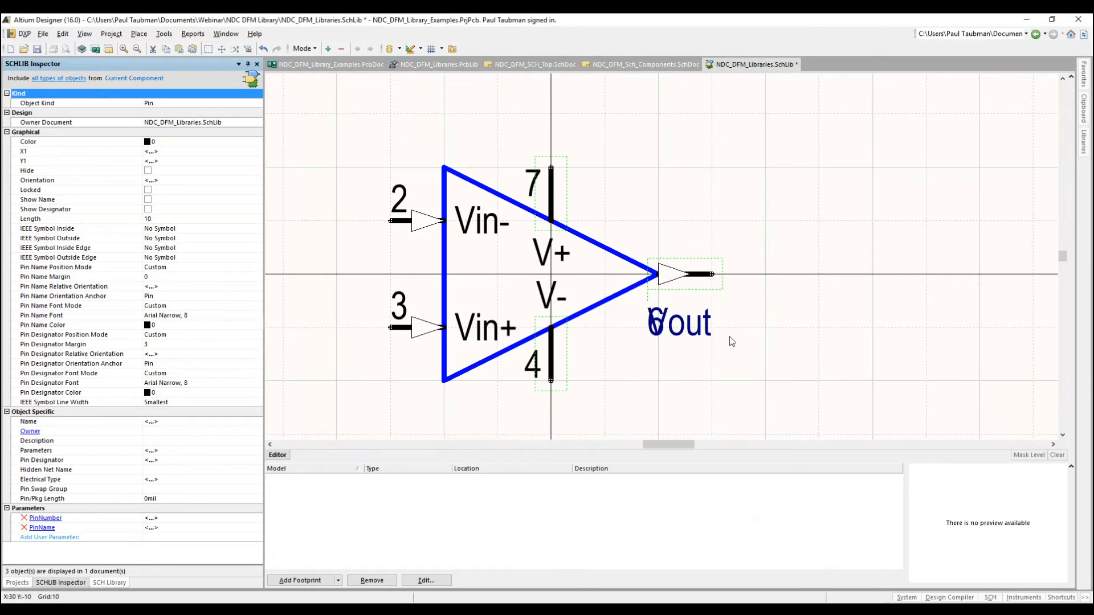
Step: Place the 6 parameter text above the output pin and the Vout text below it, and save the library
key("ctrl+Right")
left_click_drag(637, 270, 625, 273)
left_click(733, 331)
left_click_drag(683, 333, 819, 276)
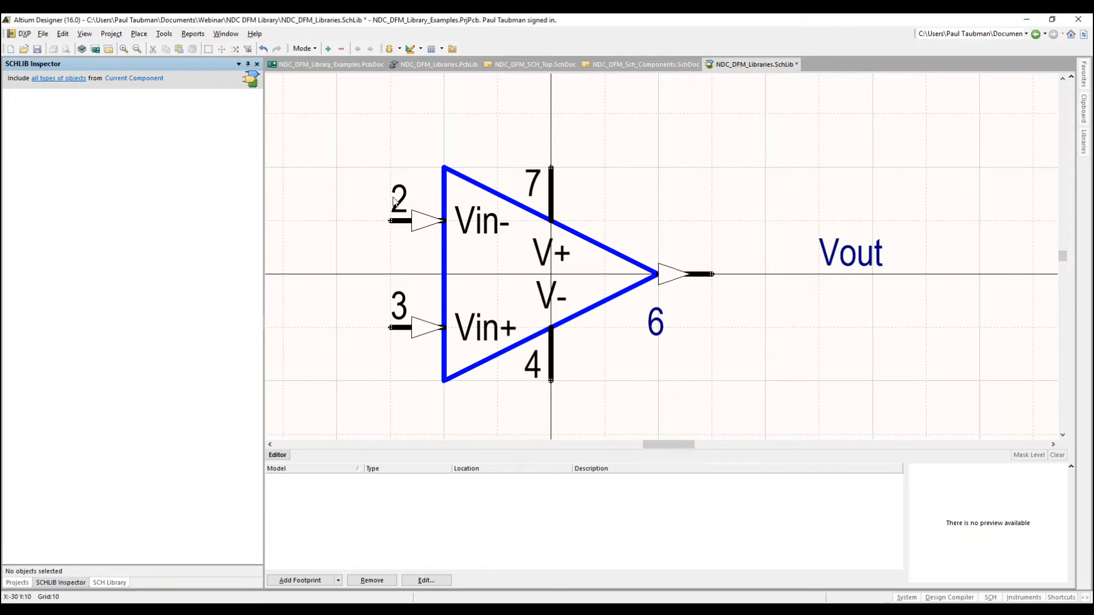
left_click_drag(820, 282, 773, 259)
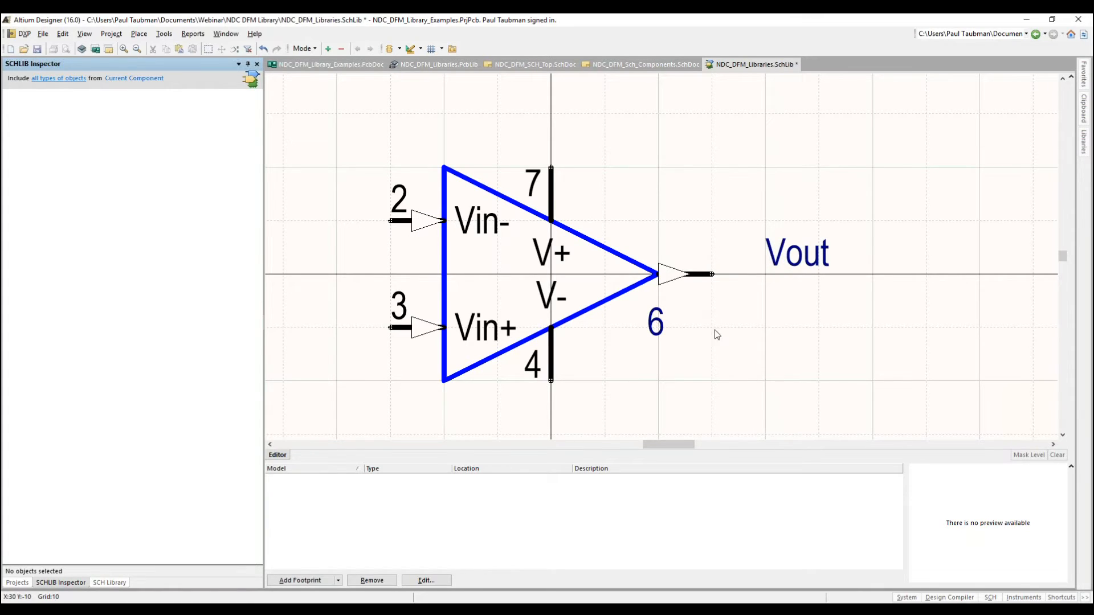
left_click_drag(769, 267, 734, 270)
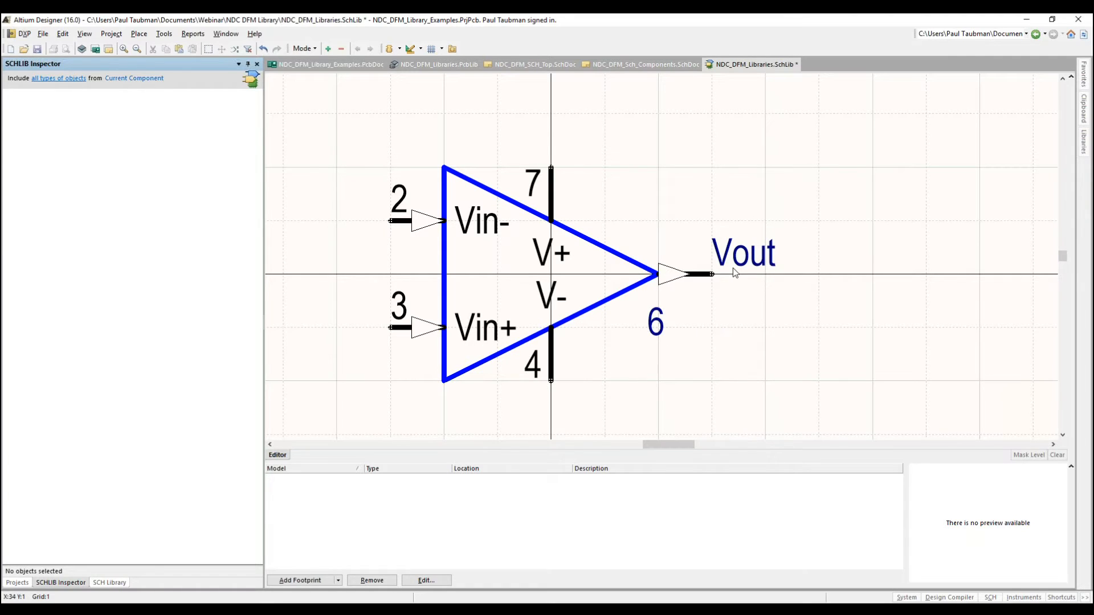
left_click_drag(704, 261, 679, 269)
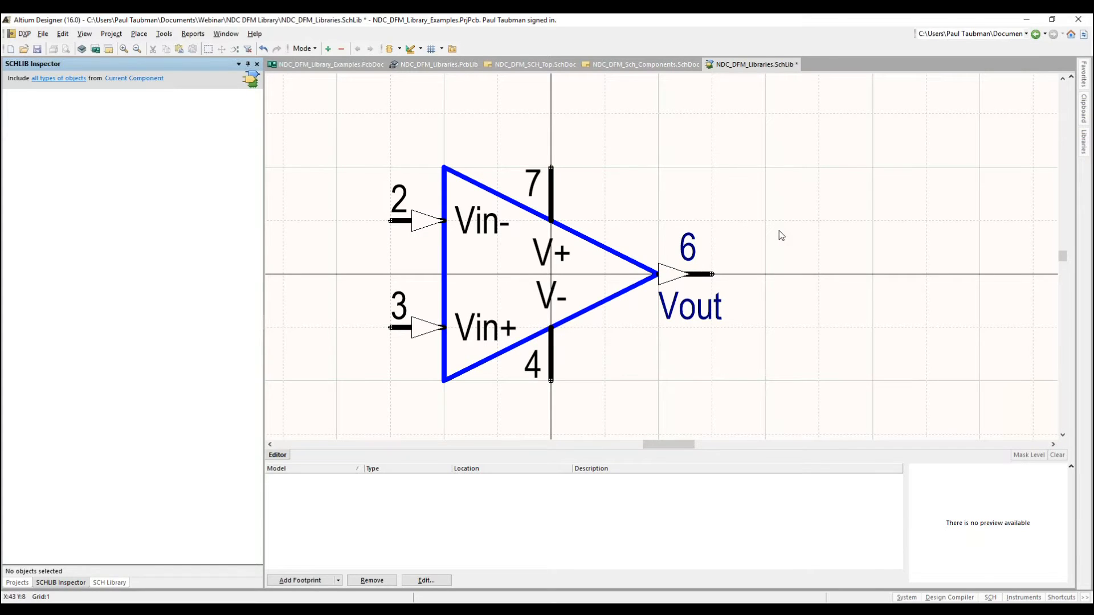
key("ctrl+s")
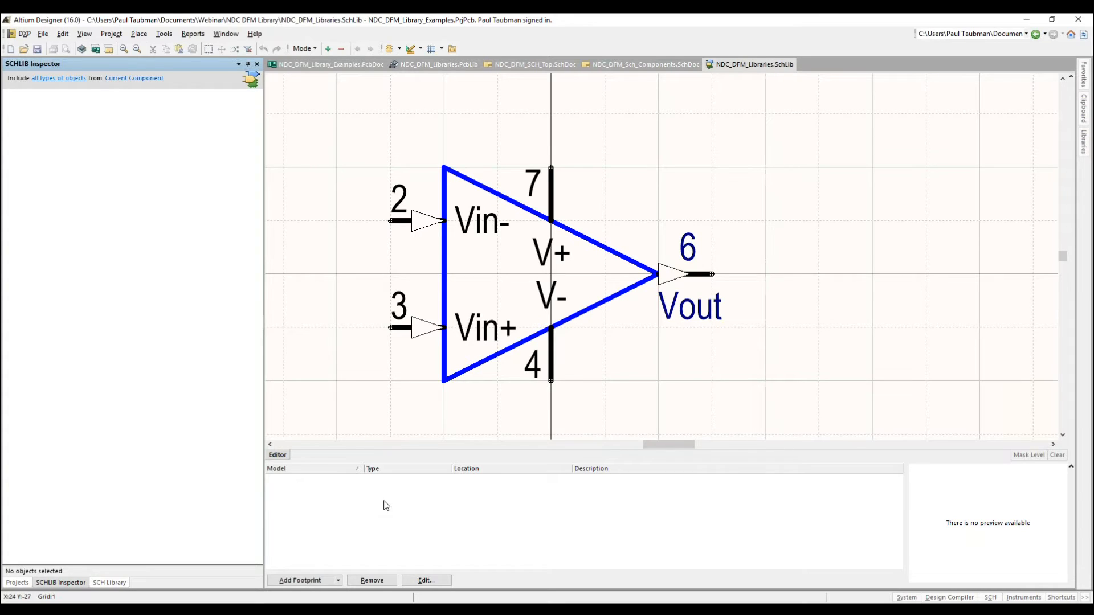
Step: Add the TI-R-DIP-T8 footprint from NDC_DFM_Libraries.PcbLib, filtering by "ti", and show the schematic library's component list
left_click(321, 581)
left_click(607, 123)
left_click(339, 580)
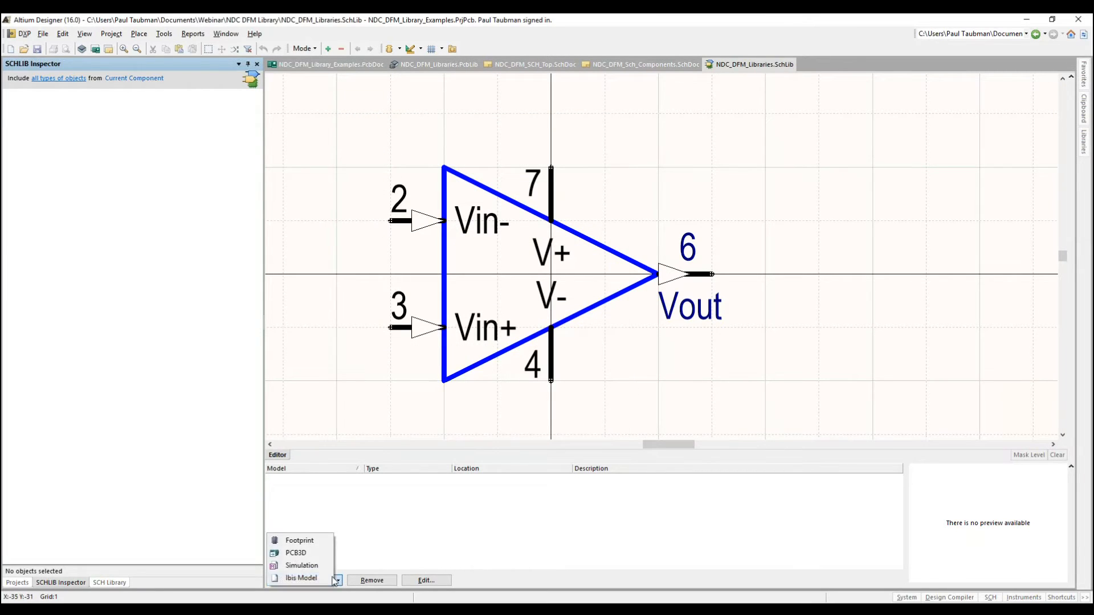
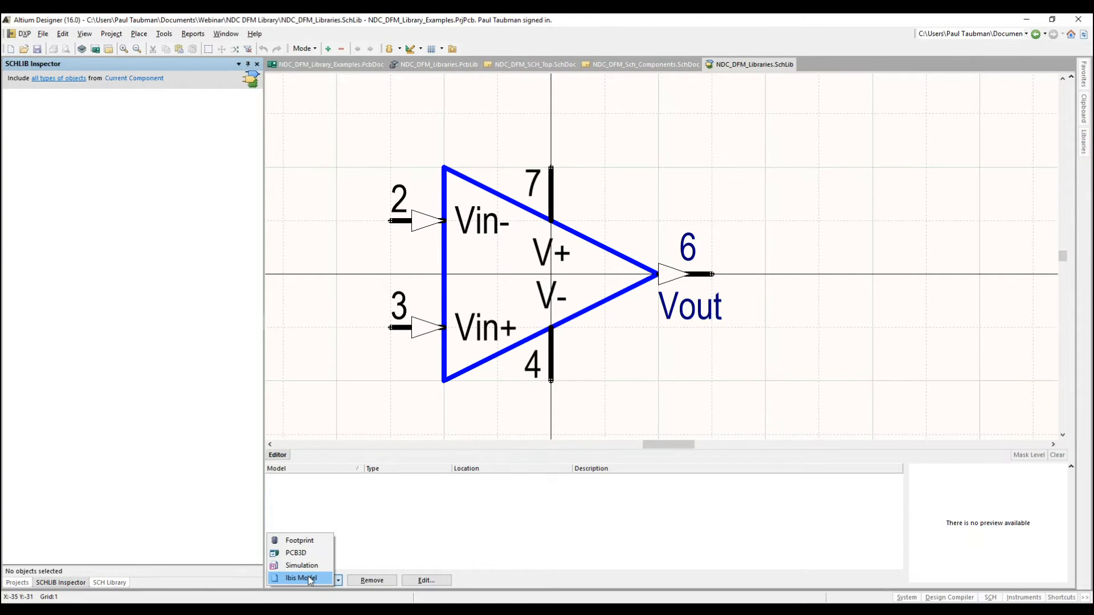
left_click(302, 541)
left_click(538, 161)
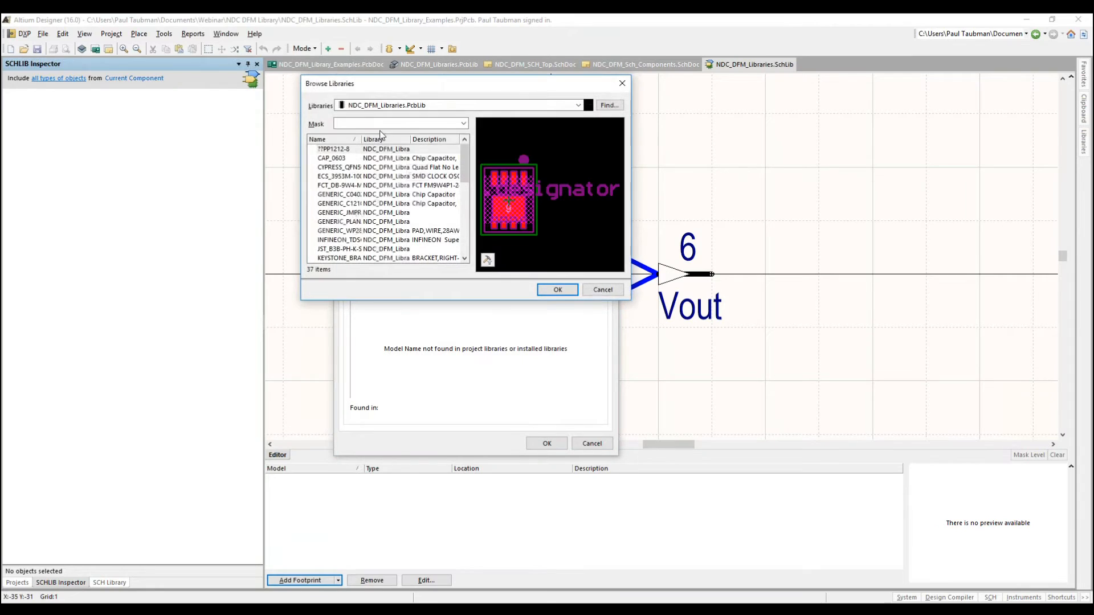
type("ti")
left_click(334, 150)
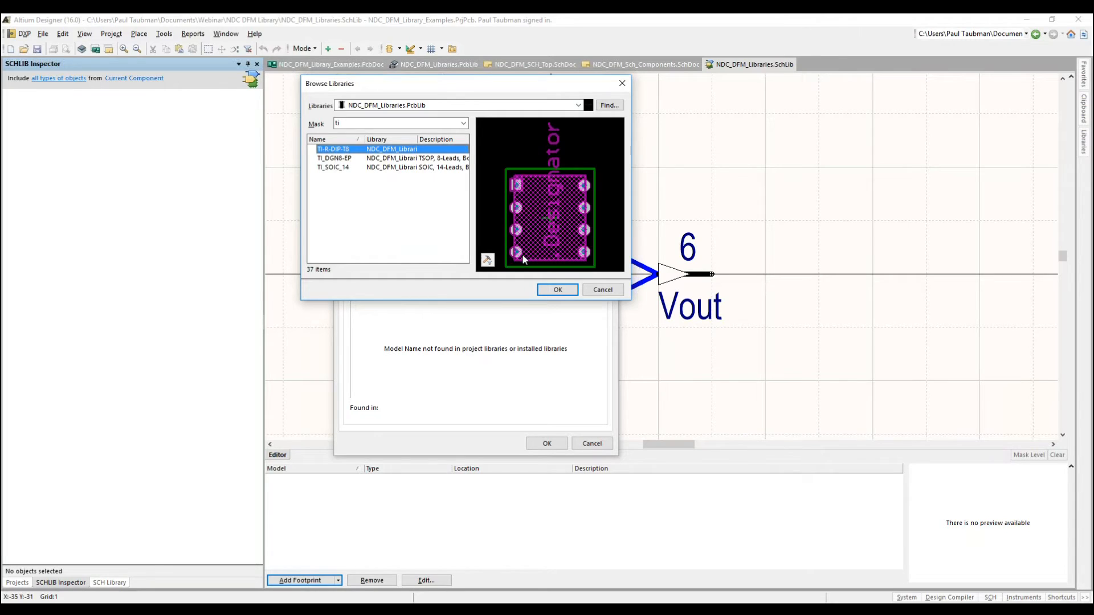
left_click(552, 291)
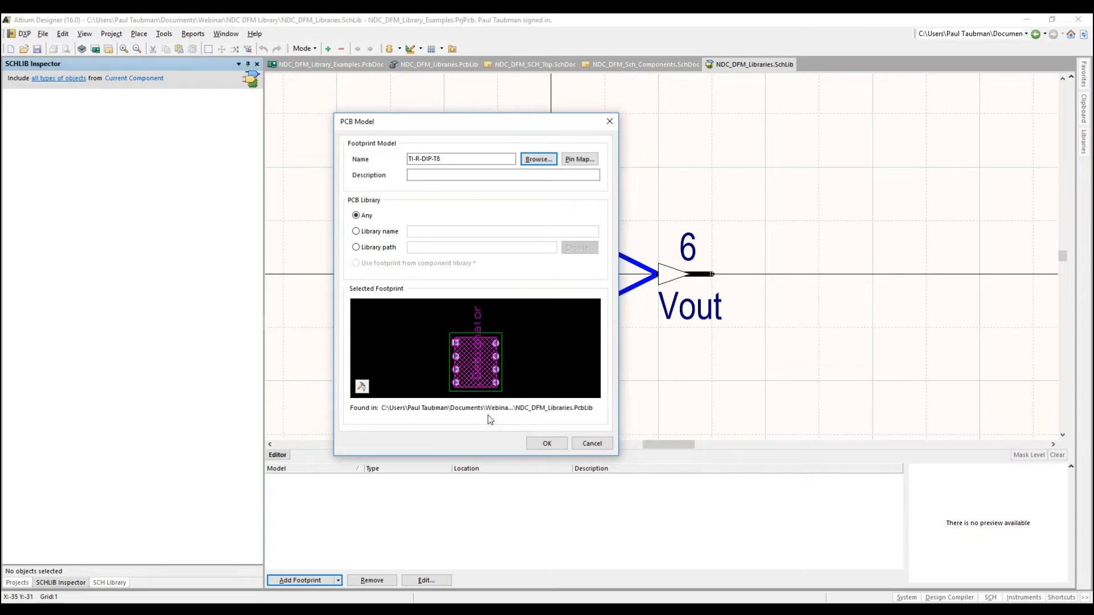
left_click(541, 444)
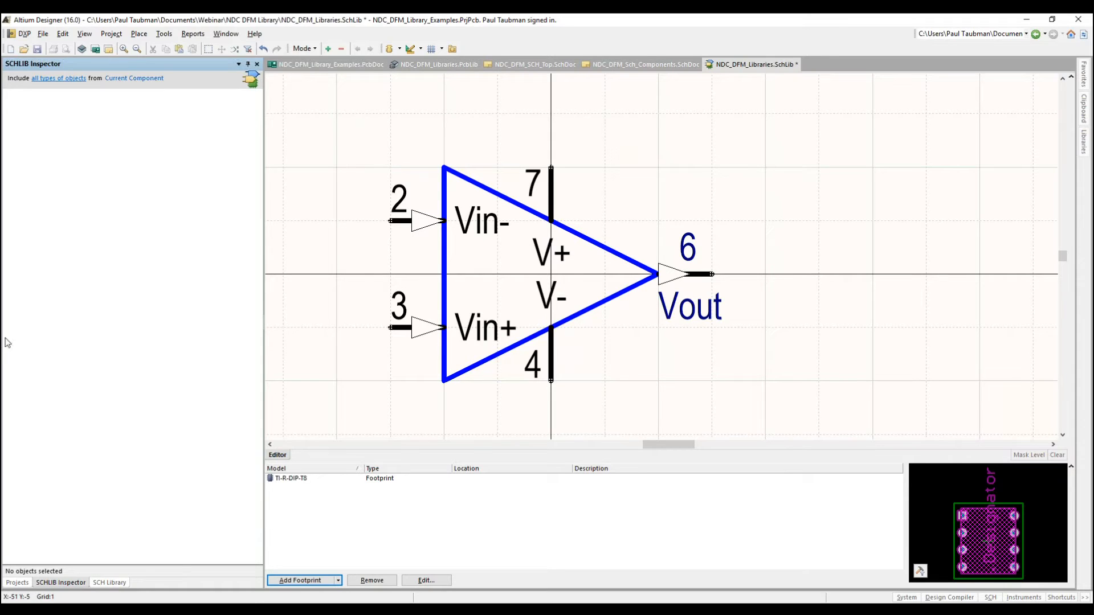
left_click(109, 582)
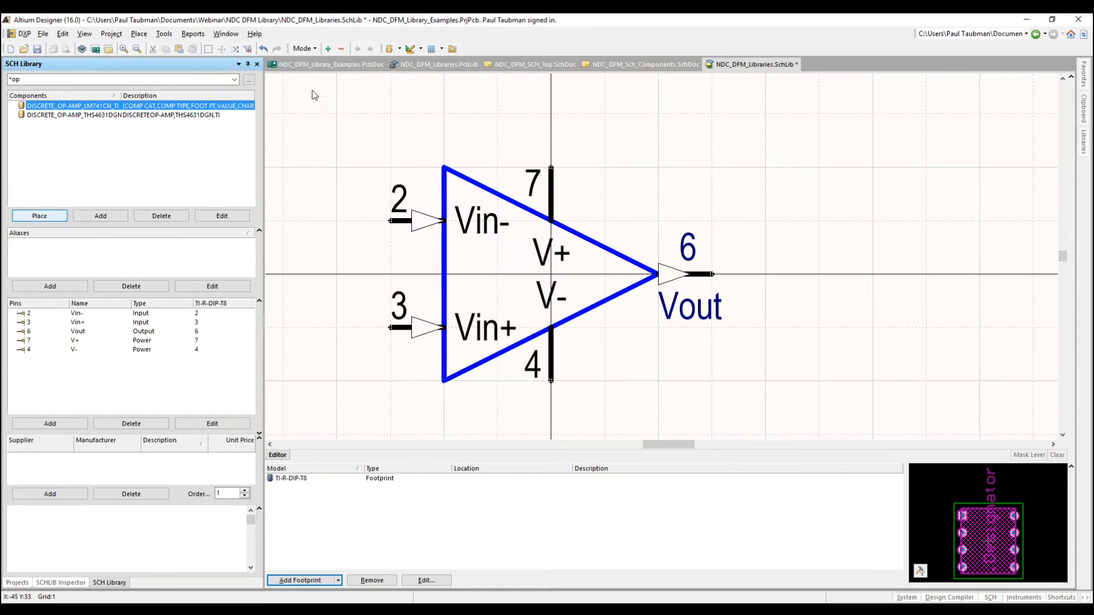
Step: Add an alternate display mode to the LM741CN op-amp and reload the component in its normal mode
left_click(328, 48)
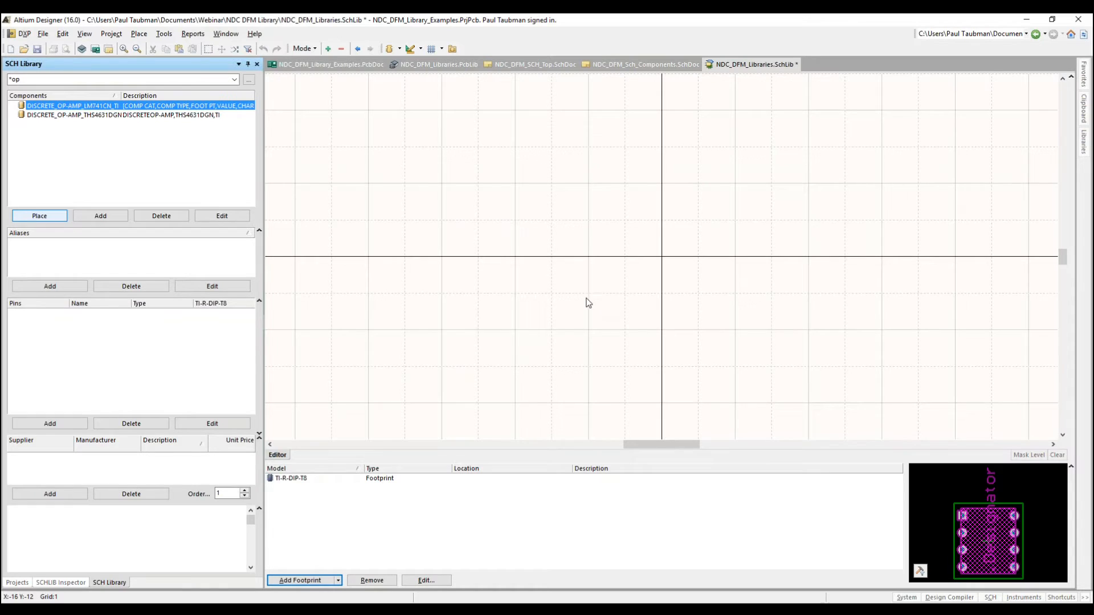
left_click(91, 107)
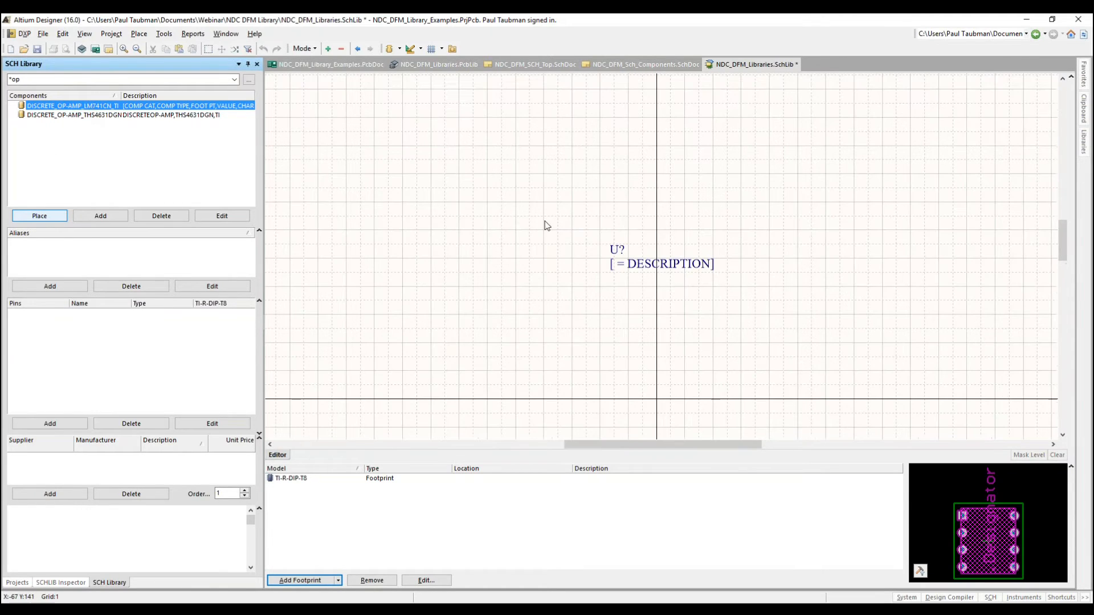
left_click(94, 115)
left_click(93, 107)
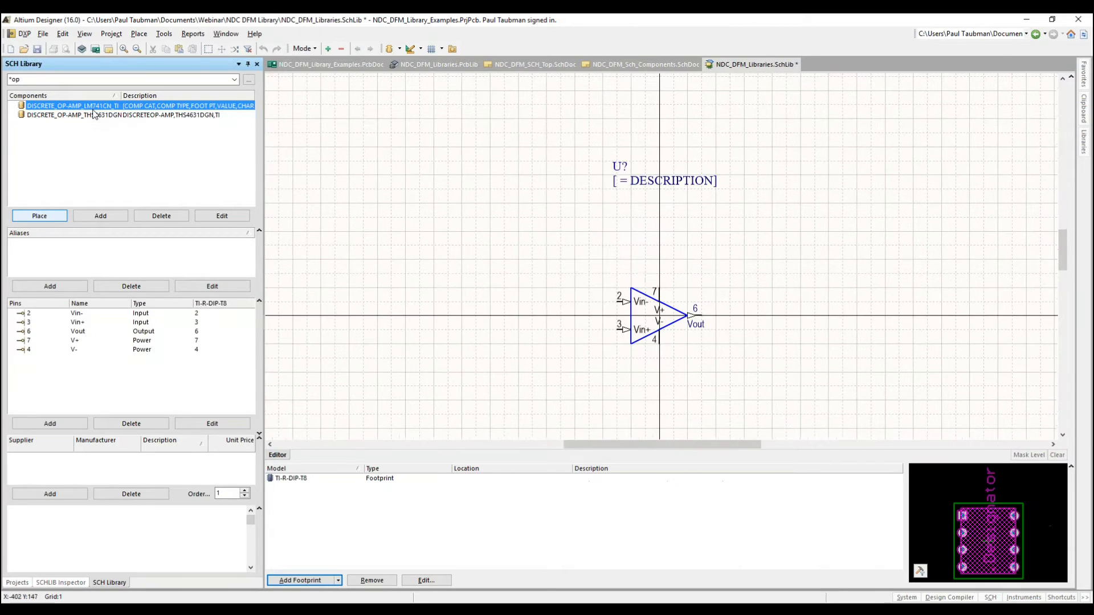
Step: Check the list of display modes available for the LM741CN op-amp, keeping Normal selected
left_click(313, 49)
left_click(313, 49)
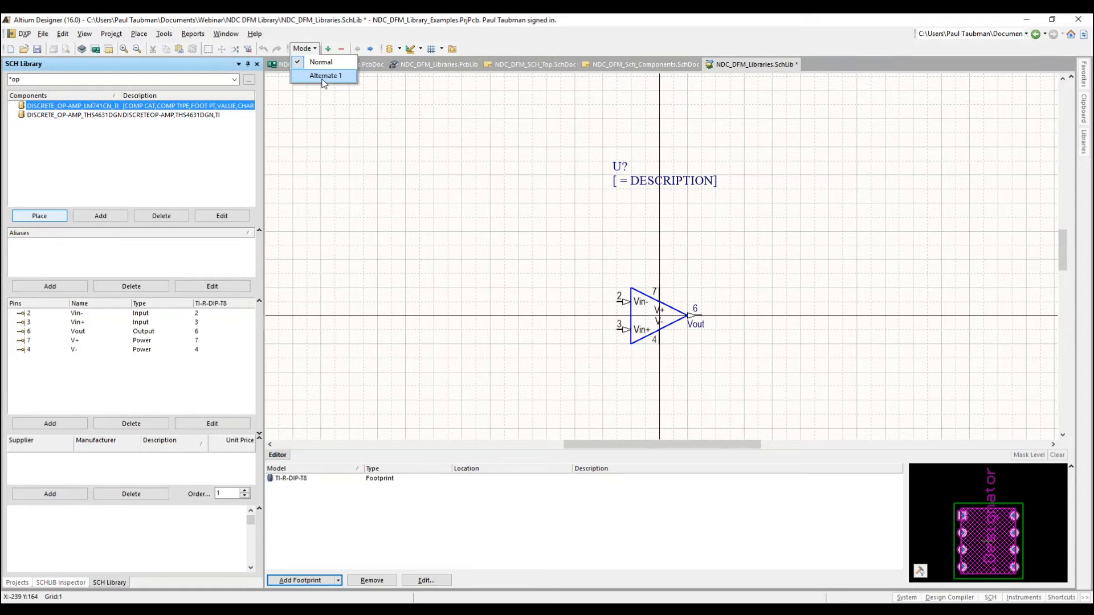
left_click(402, 245)
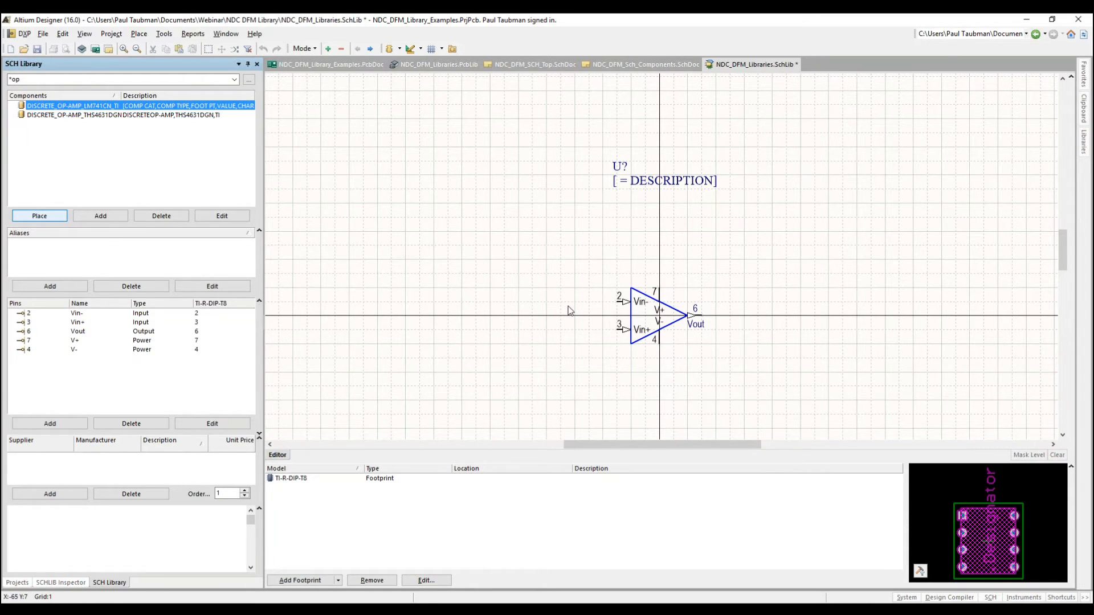
Step: Clear the component name filter so the schematic library lists all its components
scroll(568, 310, "up", 3, "ctrl")
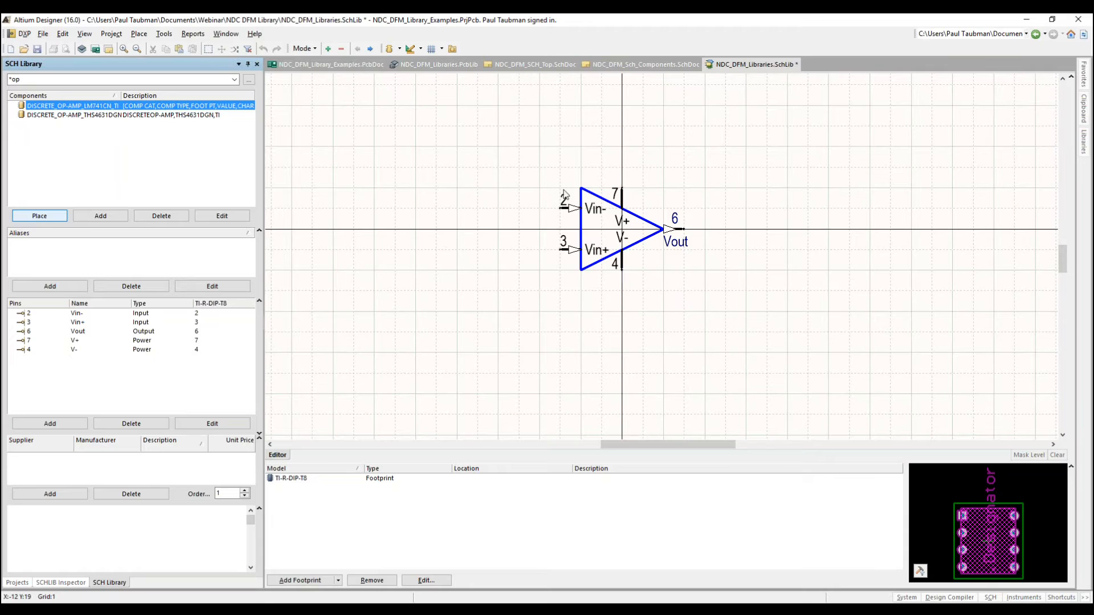
left_click(42, 79)
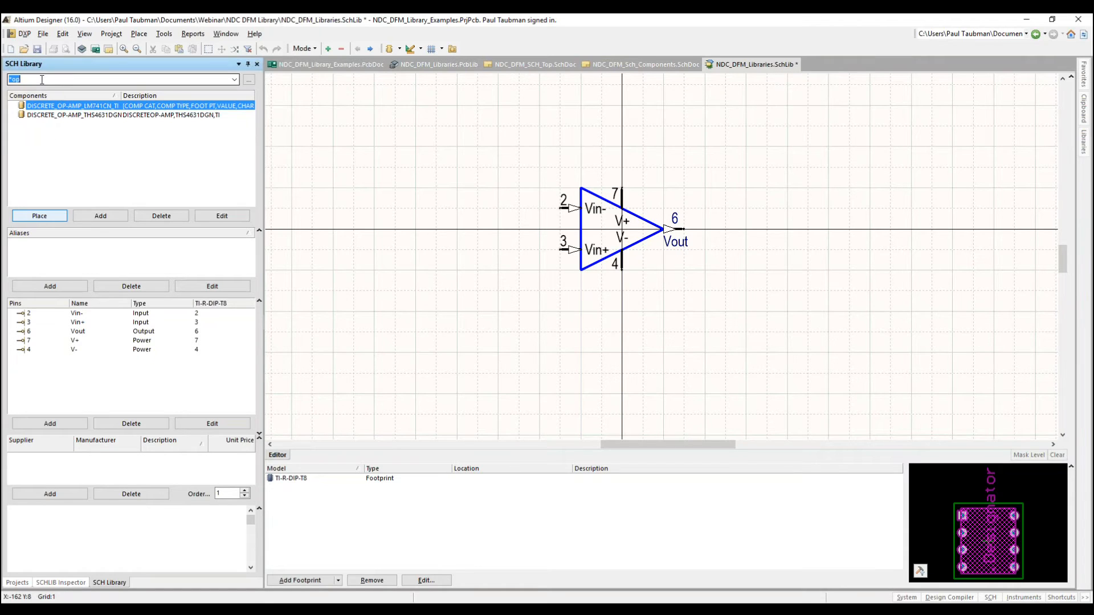
key("BackSpace")
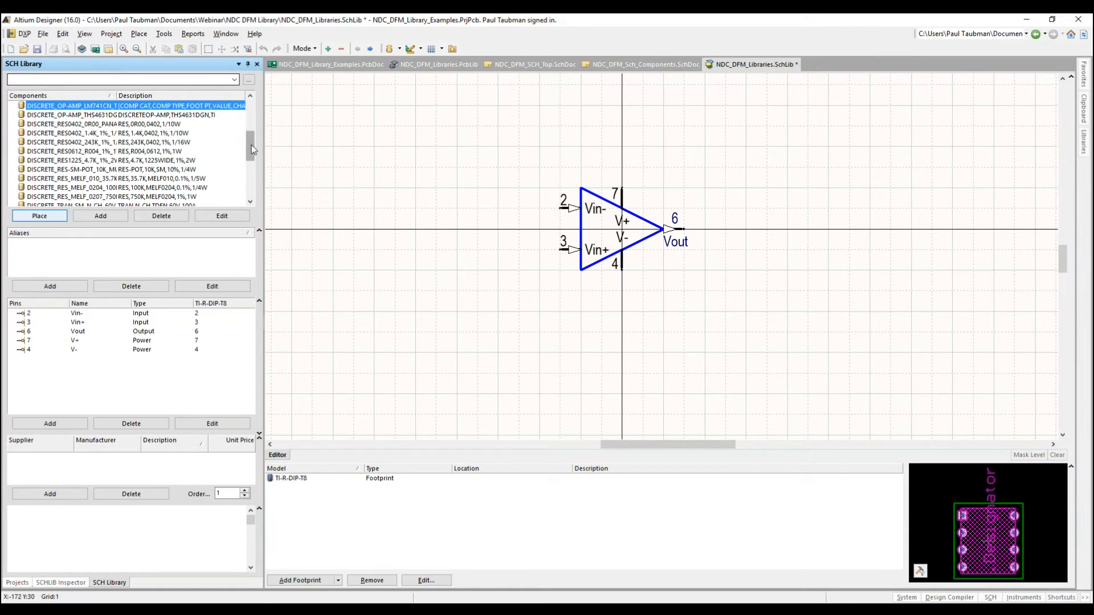
Step: Expand IC_QUAD-AND-GATE_SN74HCT08DR_TI in the component list and examine the symbols of Part A and Part B
scroll(251, 151, "down", 3)
scroll(252, 156, "down", 3)
left_click(12, 151)
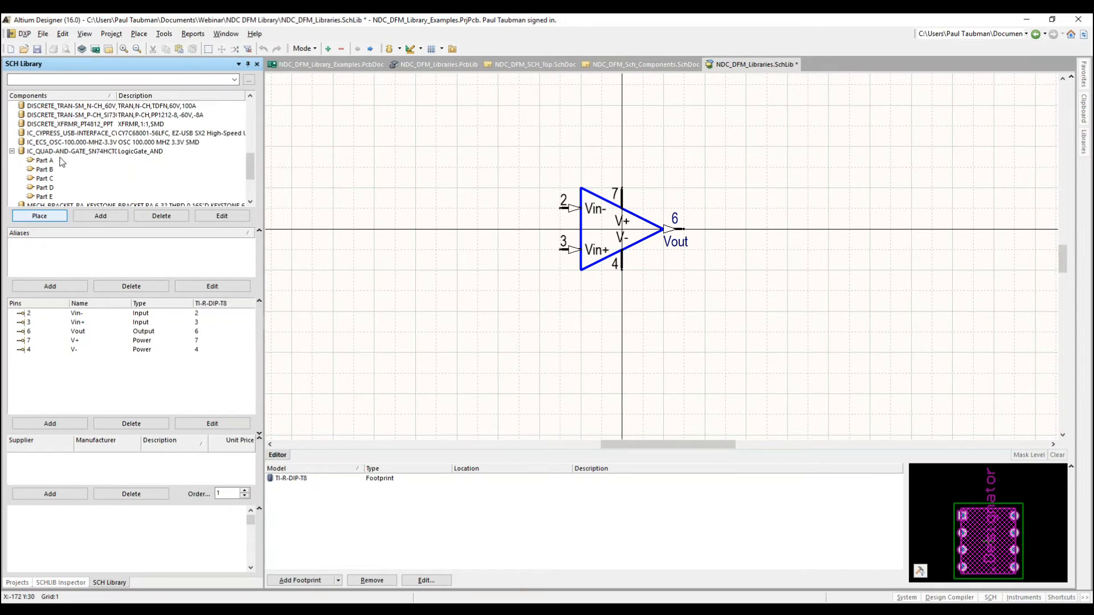
left_click(55, 161)
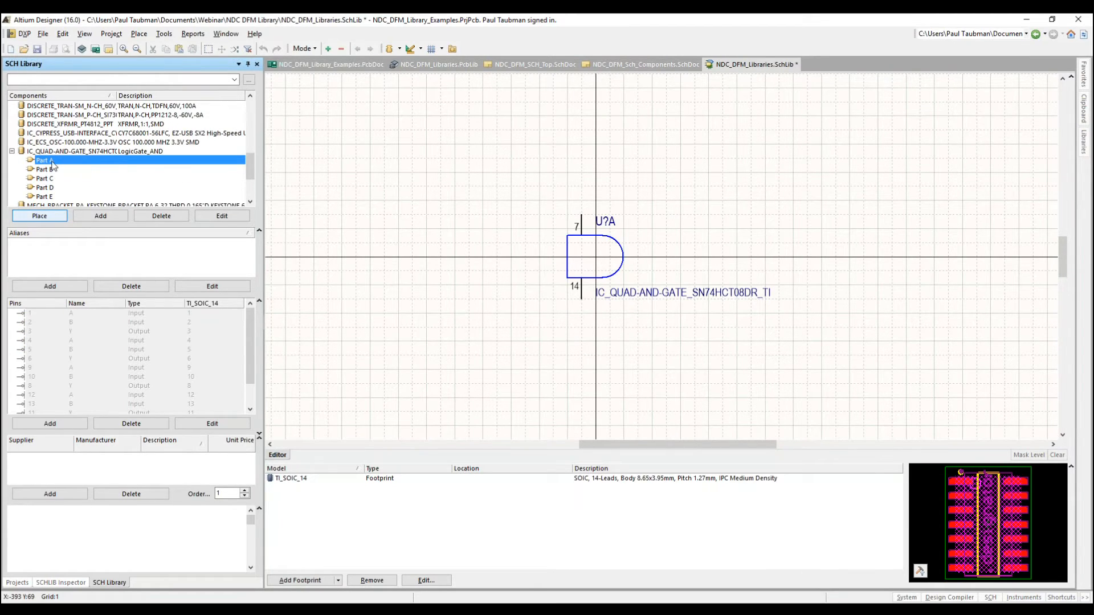
left_click(53, 170)
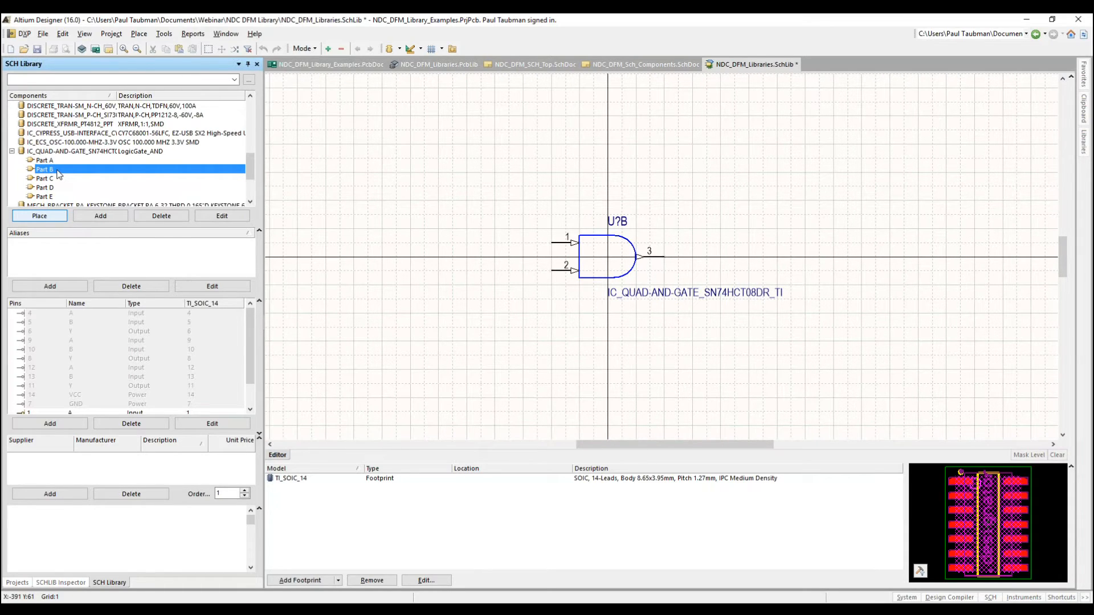
Step: Filter the library's component list with *op to display the op-amp components
left_click(105, 78)
type("*")
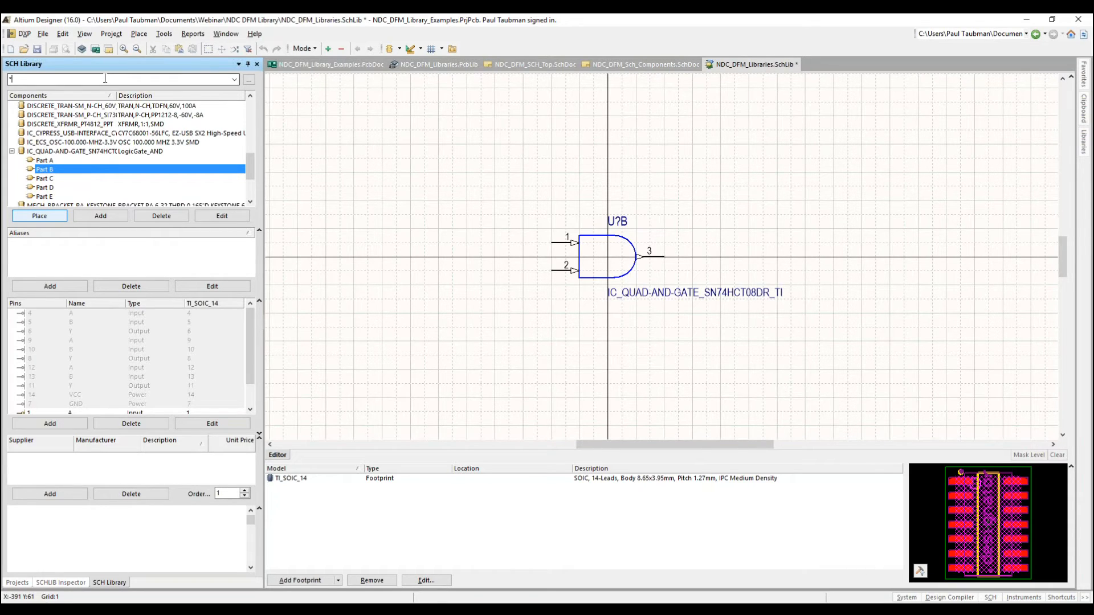
type("op")
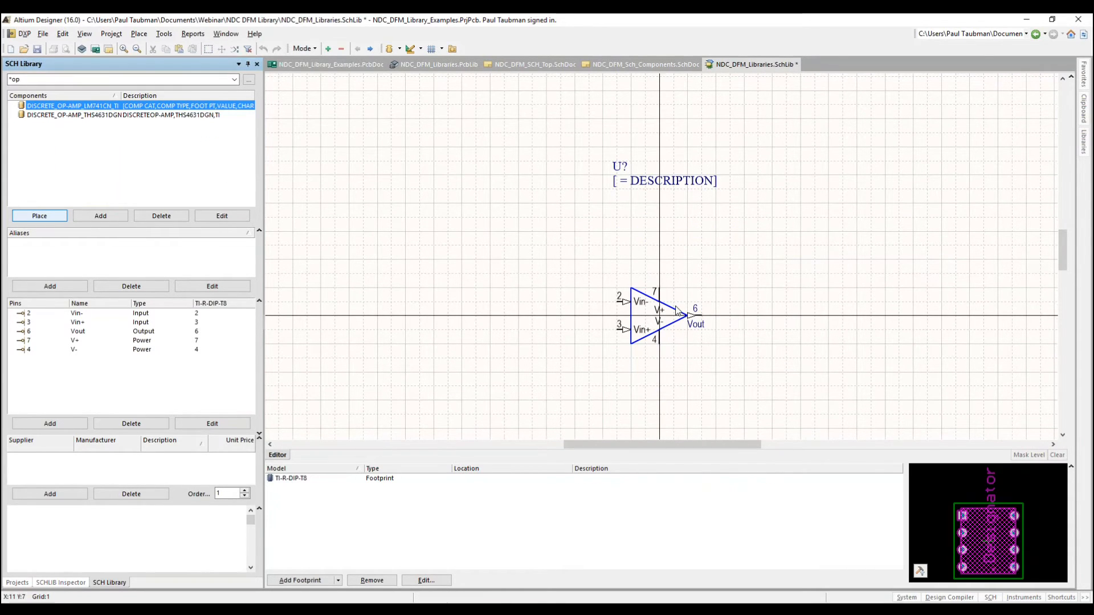
Step: Check the LM741 op-amp's Alternate 1 symbol mode and return to its Normal mode
right_click_drag(646, 261, 651, 225)
left_click(304, 48)
left_click(323, 76)
right_click_drag(647, 308, 685, 201)
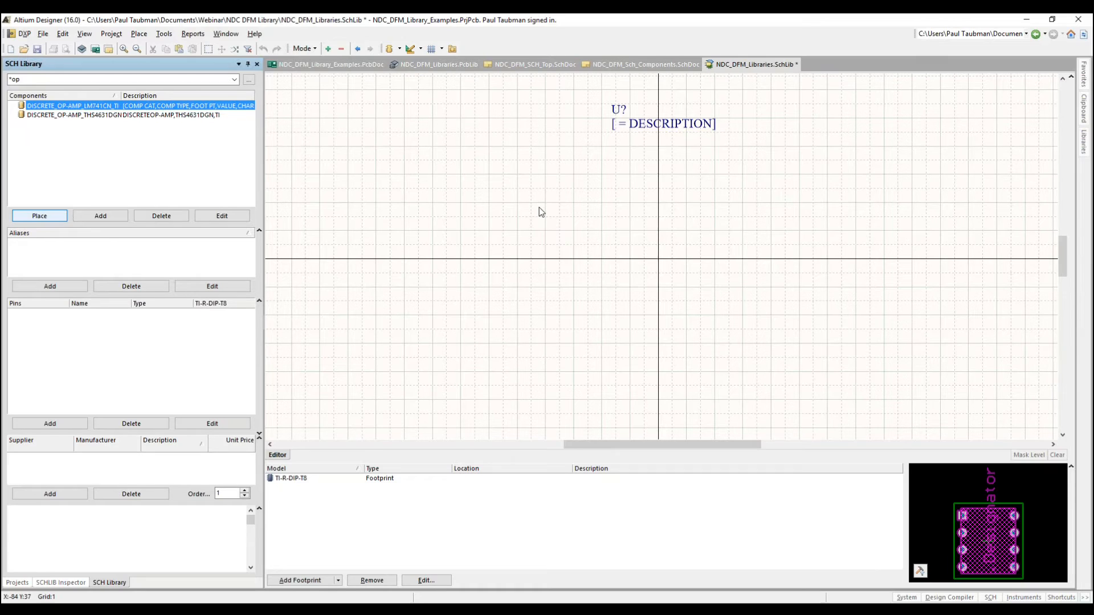
left_click(297, 50)
left_click(322, 73)
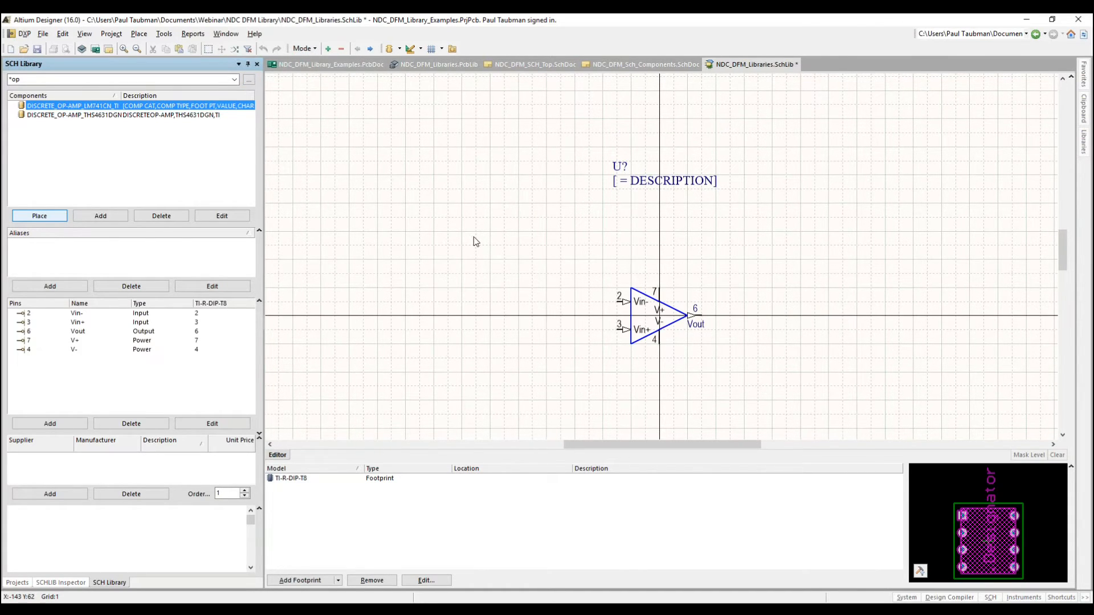
right_click_drag(528, 252, 512, 178)
scroll(538, 186, "up", 1, "ctrl")
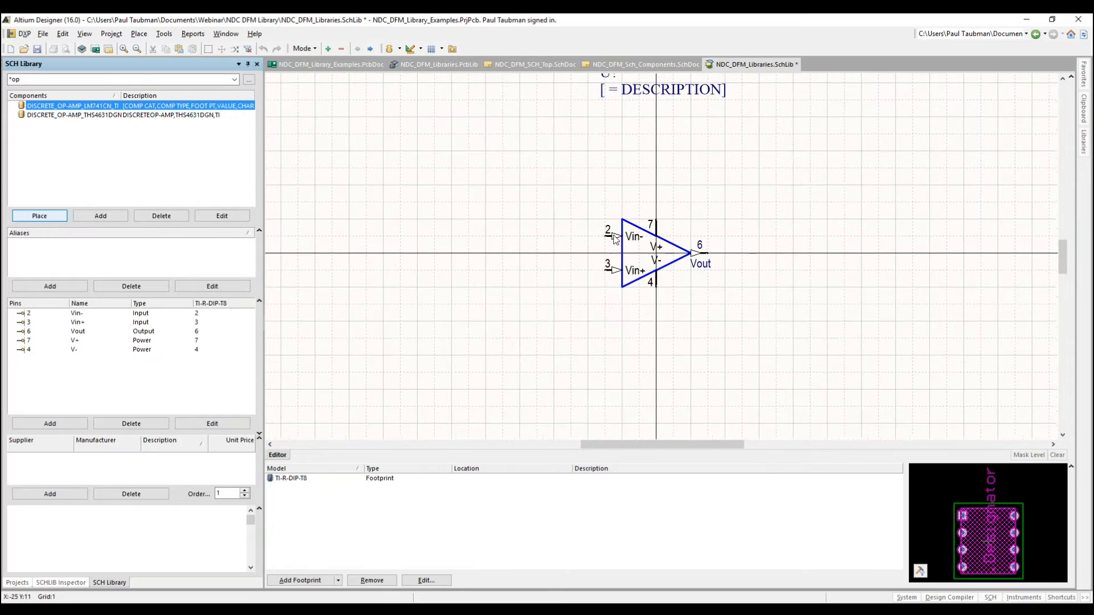
Step: Select all pins of the current op-amp component with Find Similar Objects, starting from the Vin- pin
left_click(608, 235)
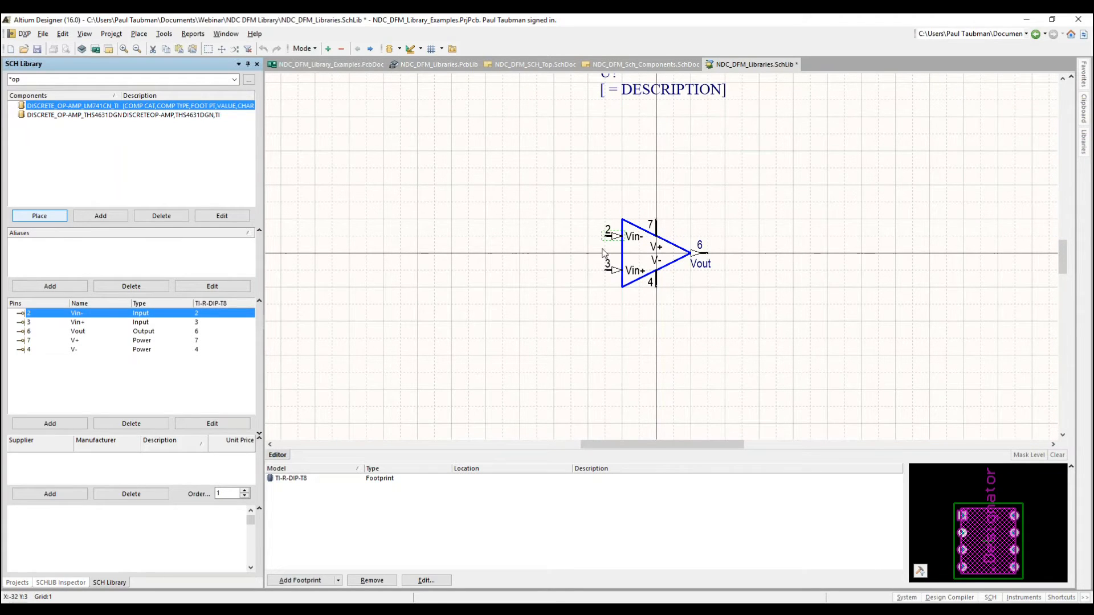
right_click(611, 240)
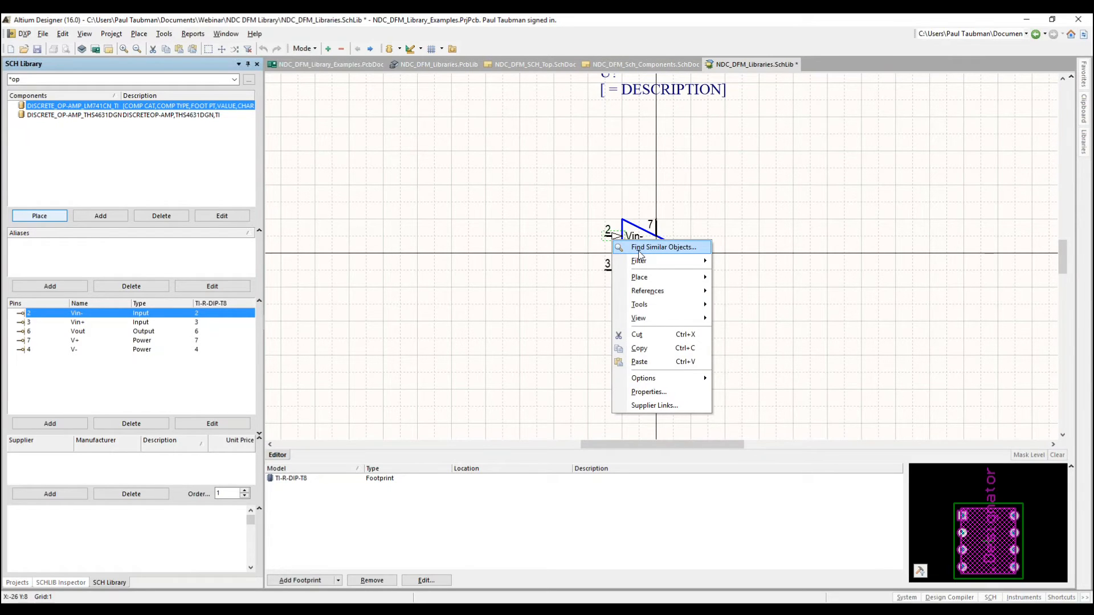
left_click(639, 248)
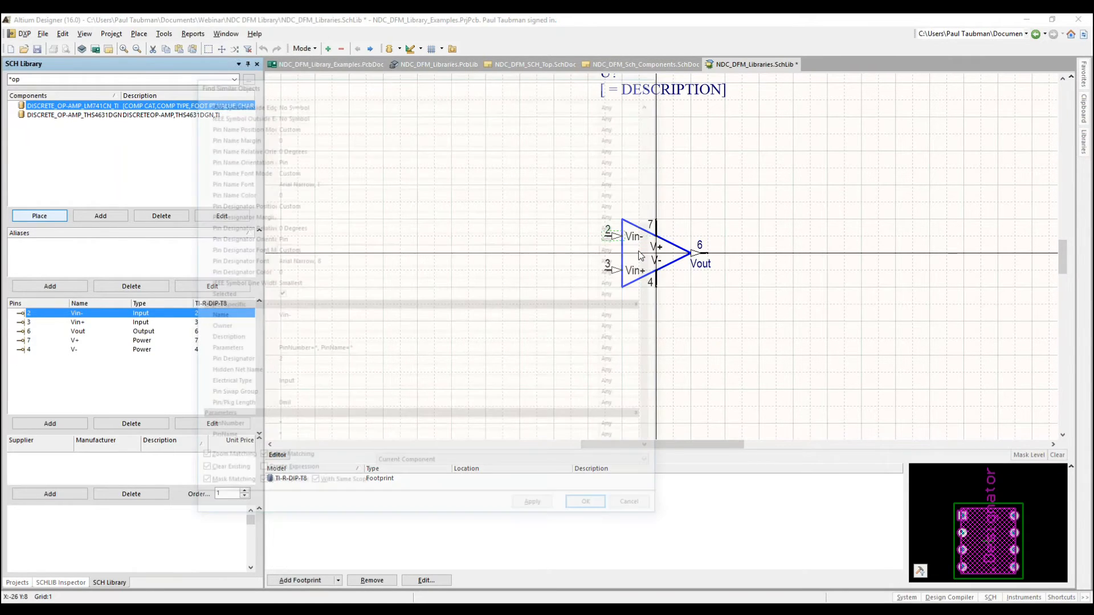
scroll(230, 206, "up", 5)
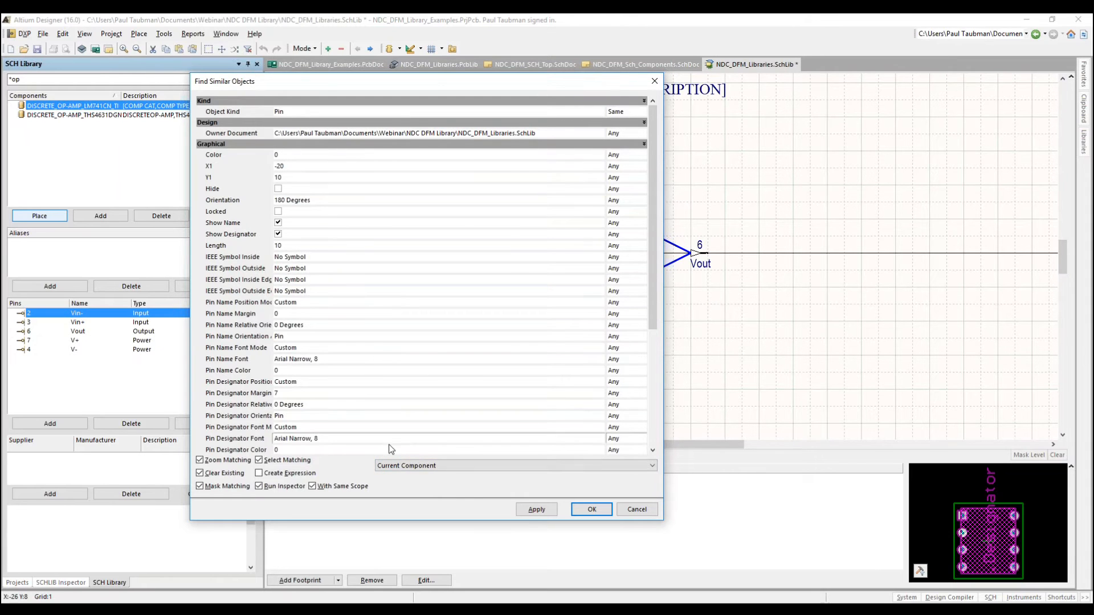
left_click(592, 509)
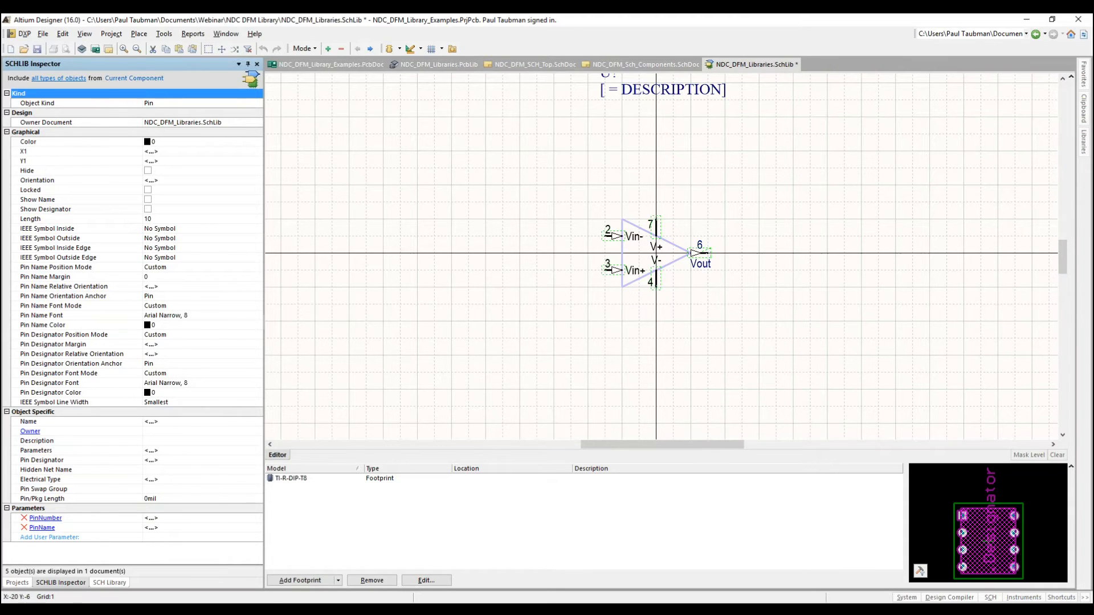
Step: Examine the op-amp's pin properties and the available grid commands in the SCHLIB List, and close the list
left_click(991, 599)
left_click(1023, 590)
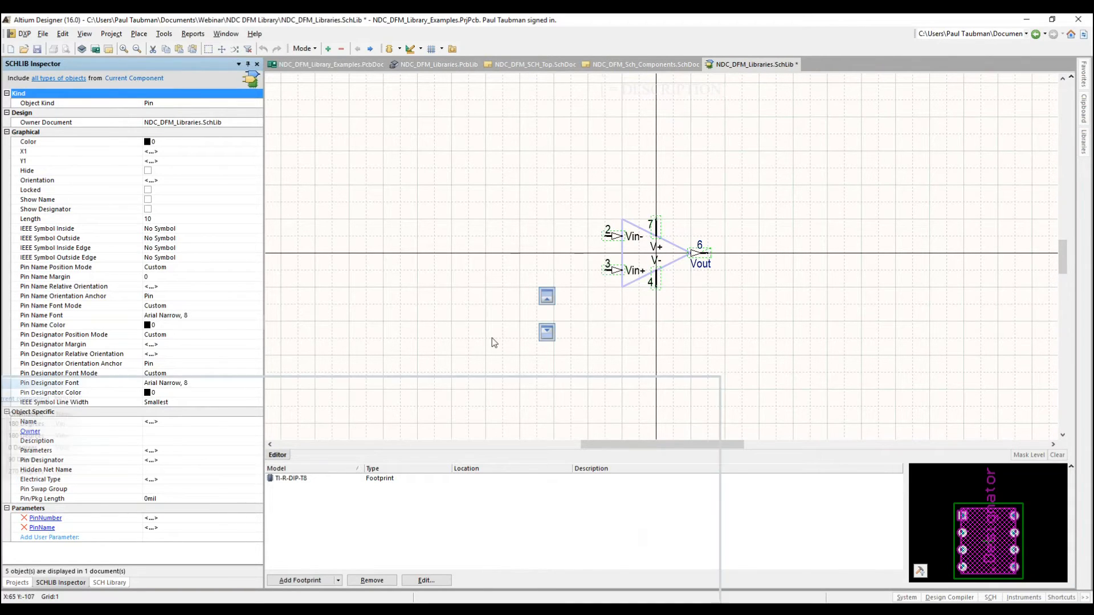
left_click_drag(670, 181, 671, 181)
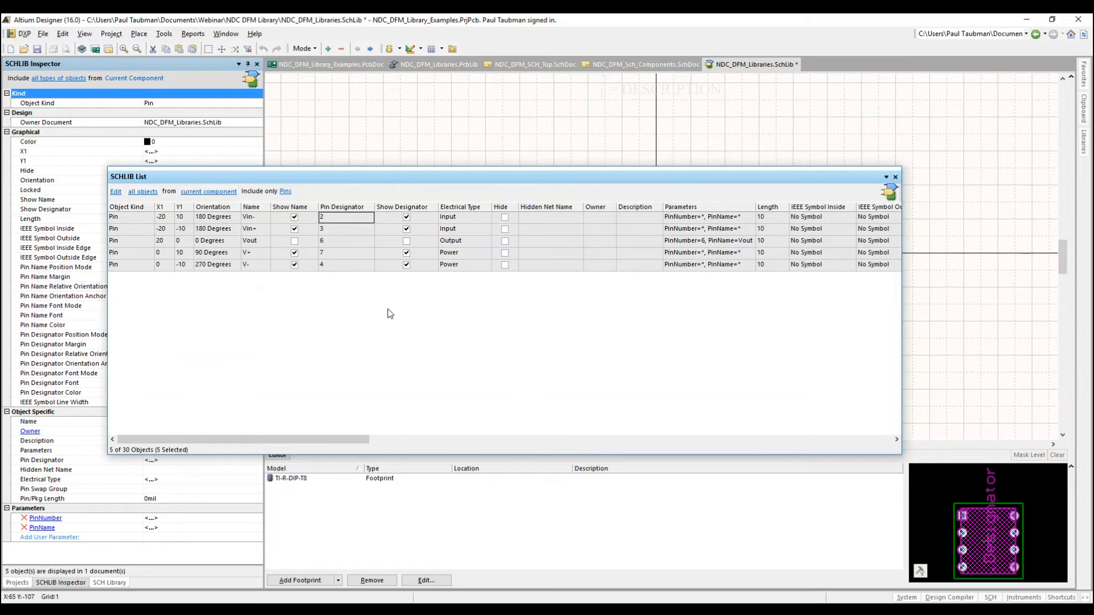
right_click(399, 293)
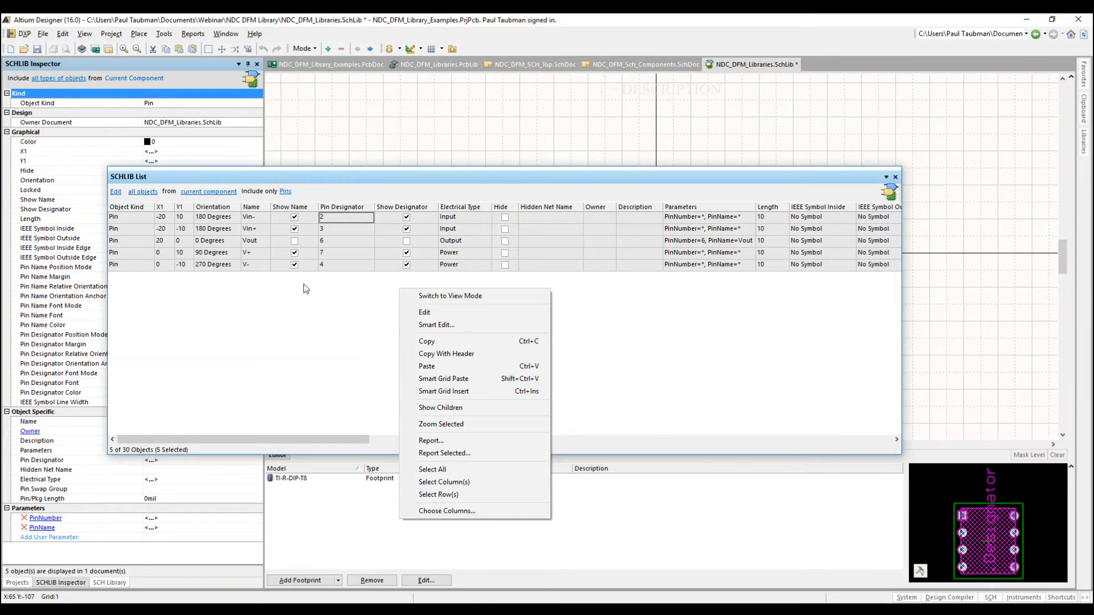
left_click(314, 317)
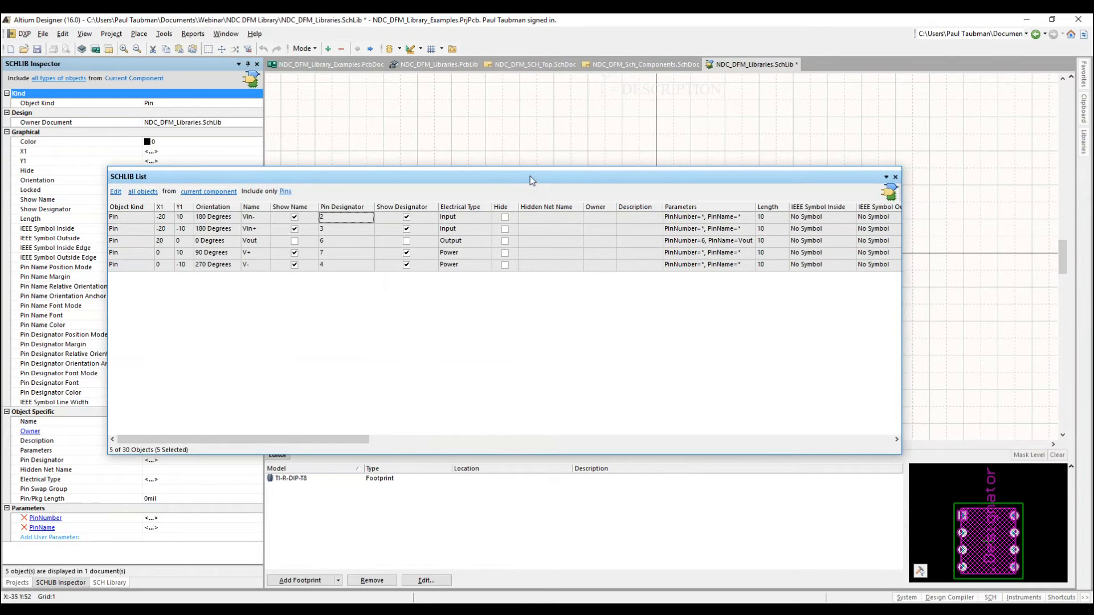
left_click(894, 178)
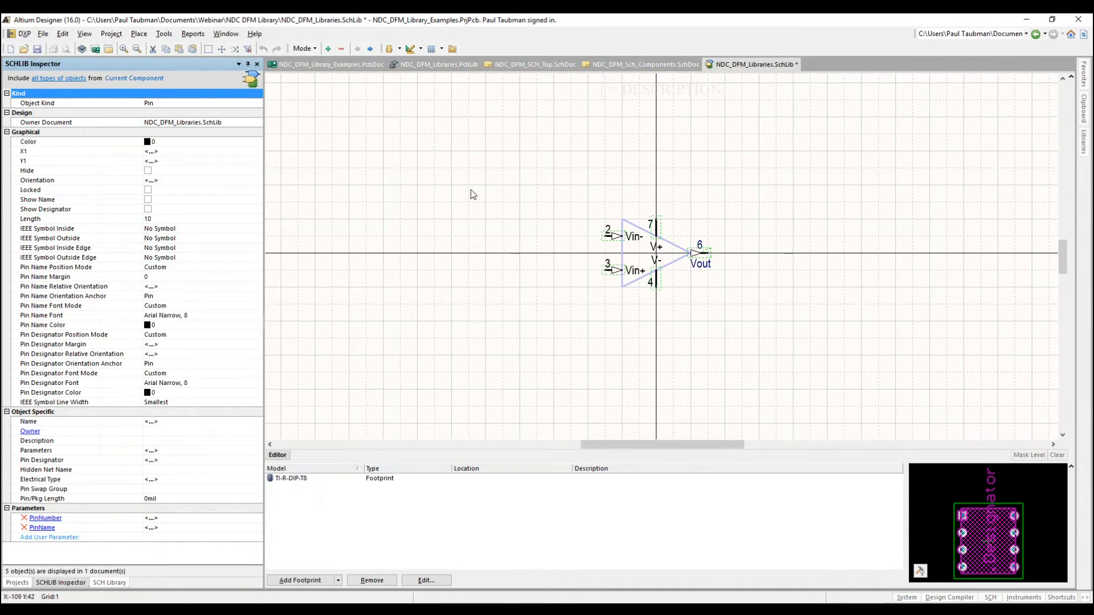
Step: Switch the op-amp to Alternate 1 mode and inspect the SCHLIB List and its available grid commands
left_click(302, 51)
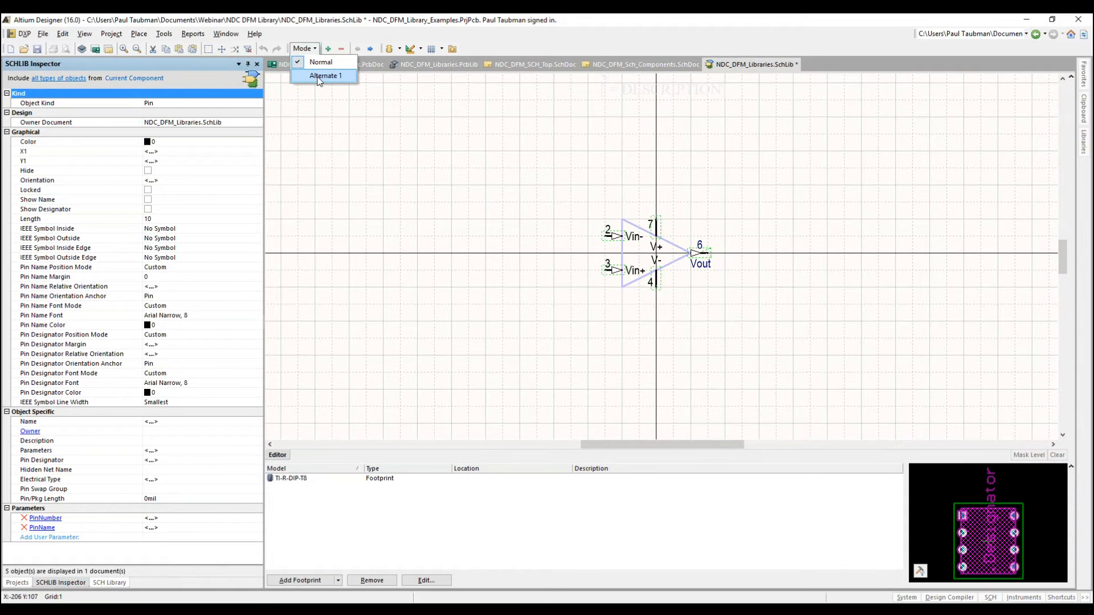
left_click(322, 75)
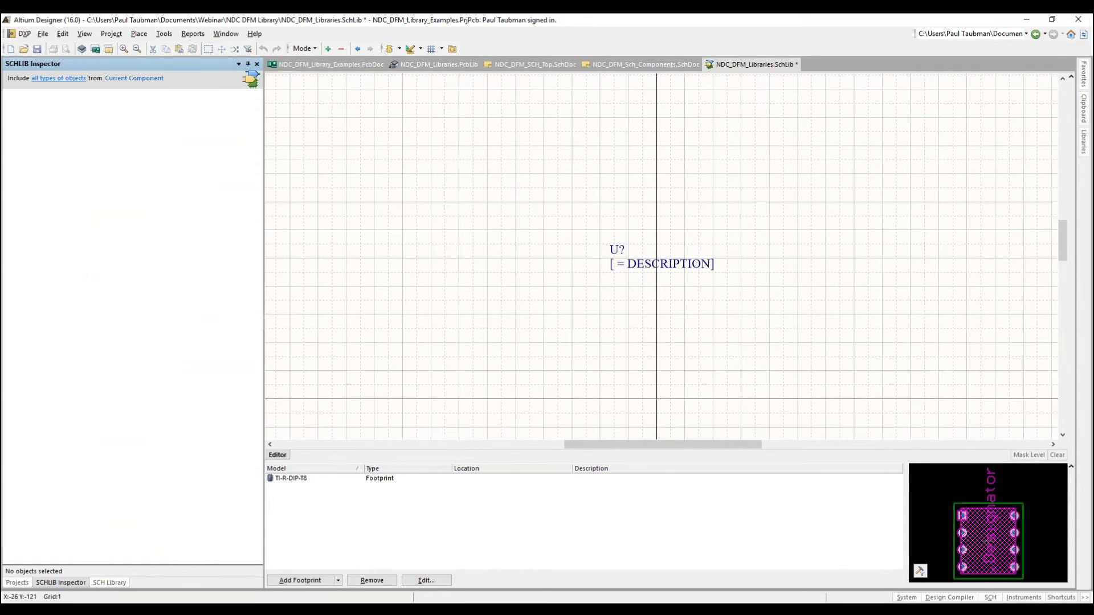
key("shift+F12")
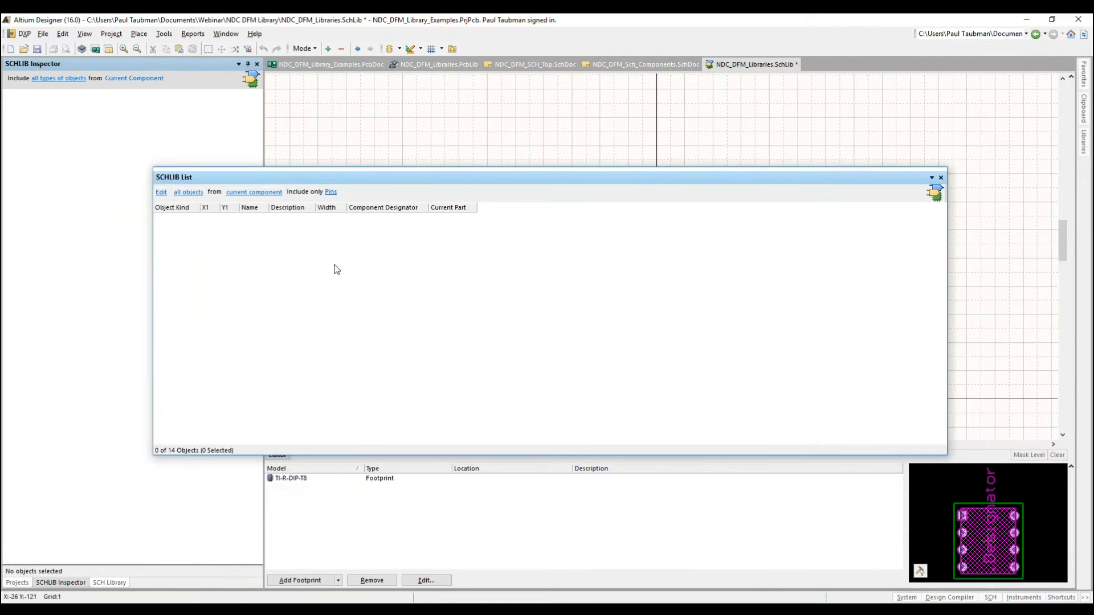
right_click(325, 238)
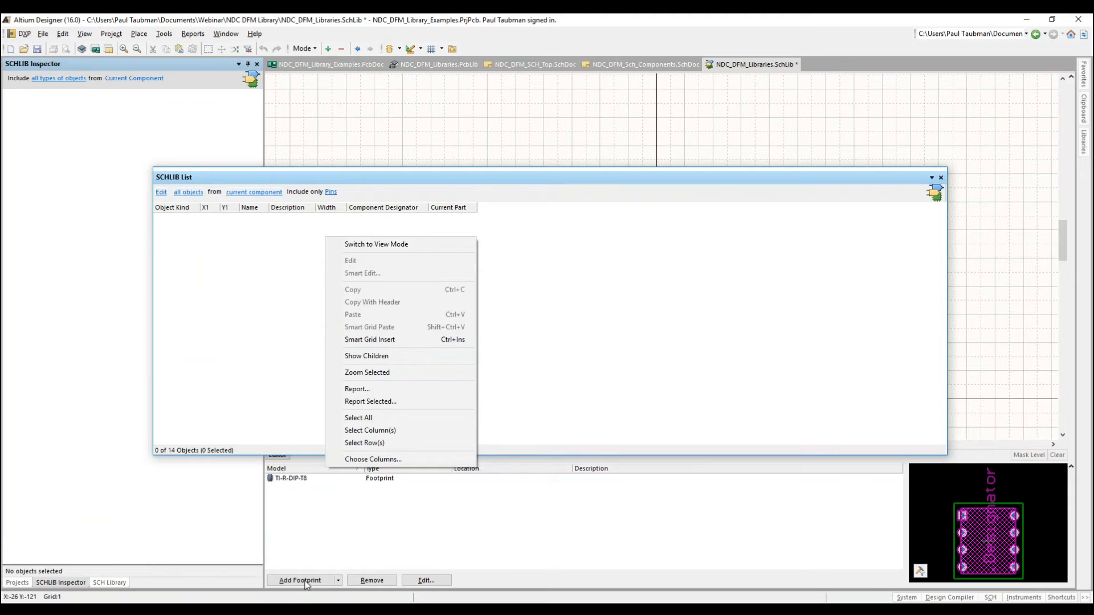
Step: Switch to Excel to examine the pin table in LM741 Discete Op Amp.xlsx, and return to Altium Designer to close the SCHLIB List
left_click(297, 608)
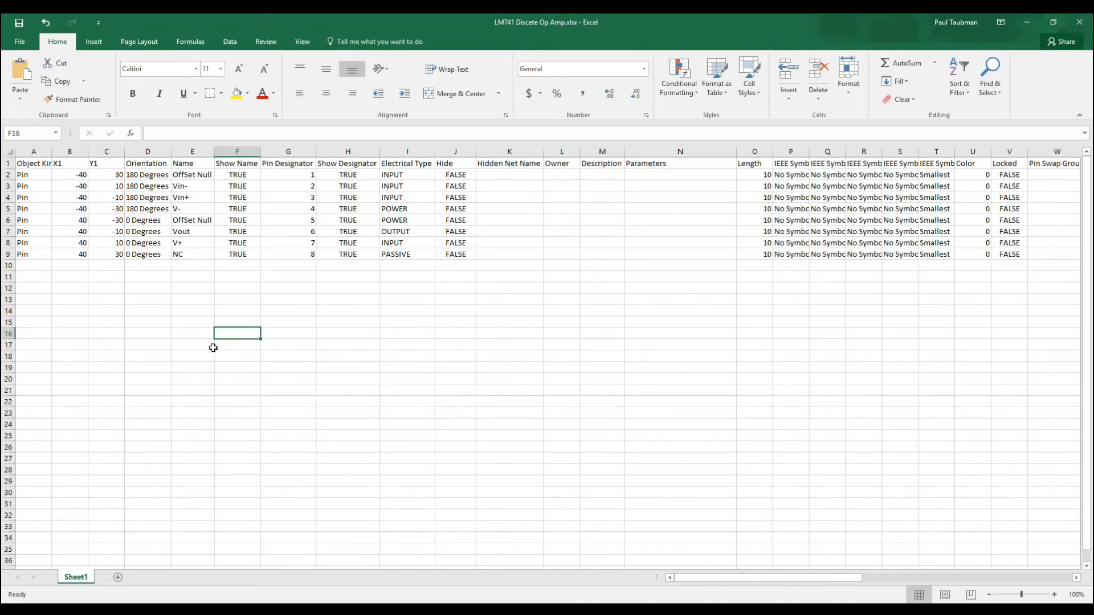
left_click(1028, 23)
left_click(940, 181)
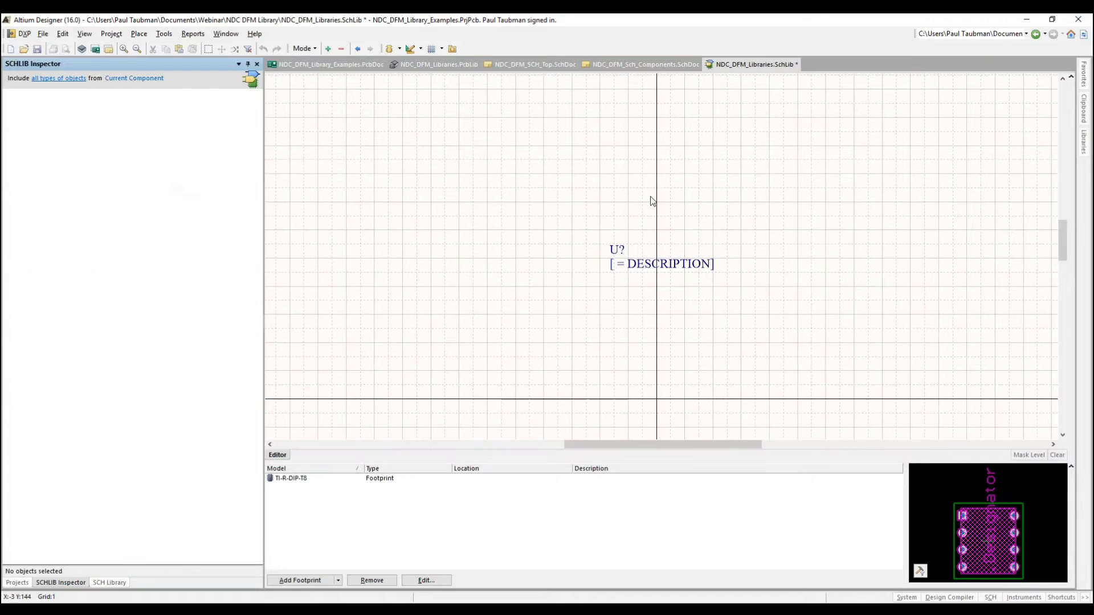
Step: Return the op-amp to Normal mode and list its pins in the SCHLIB List
left_click(304, 49)
left_click(312, 63)
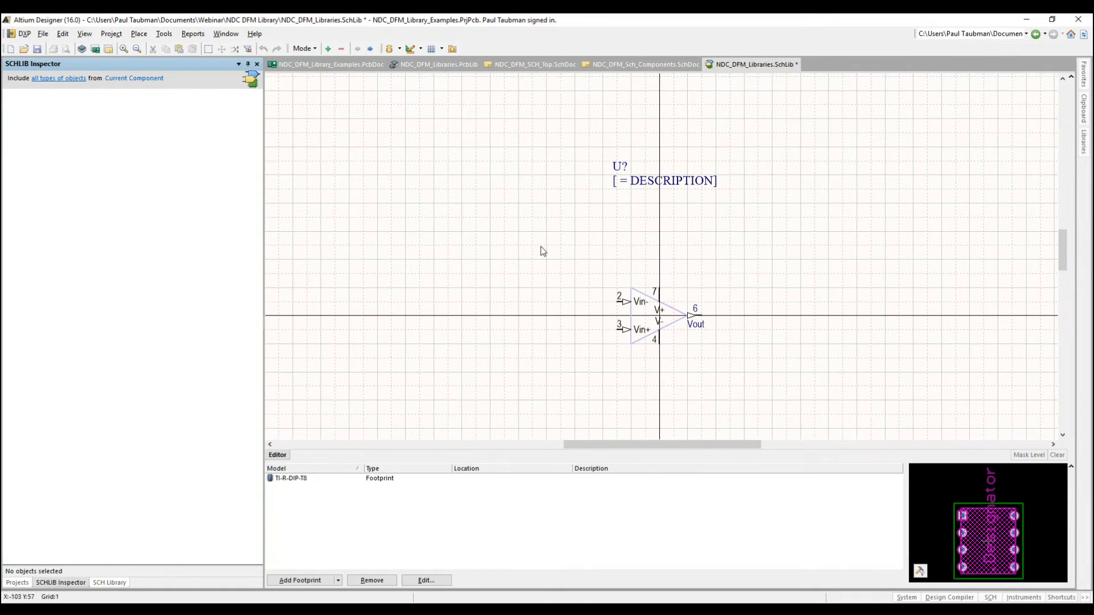
left_click(622, 303)
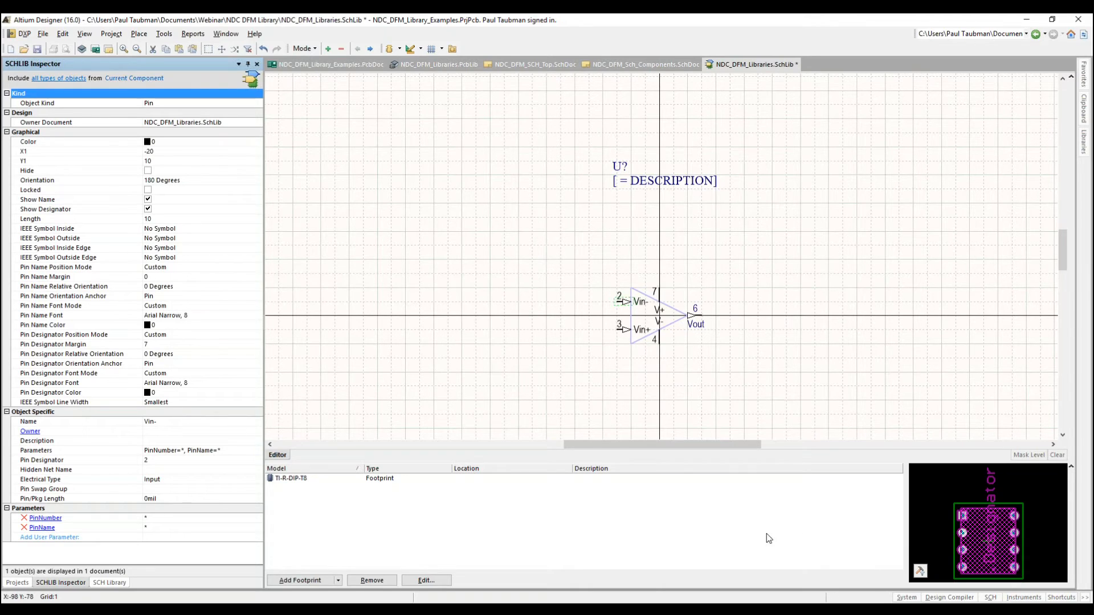
left_click(991, 599)
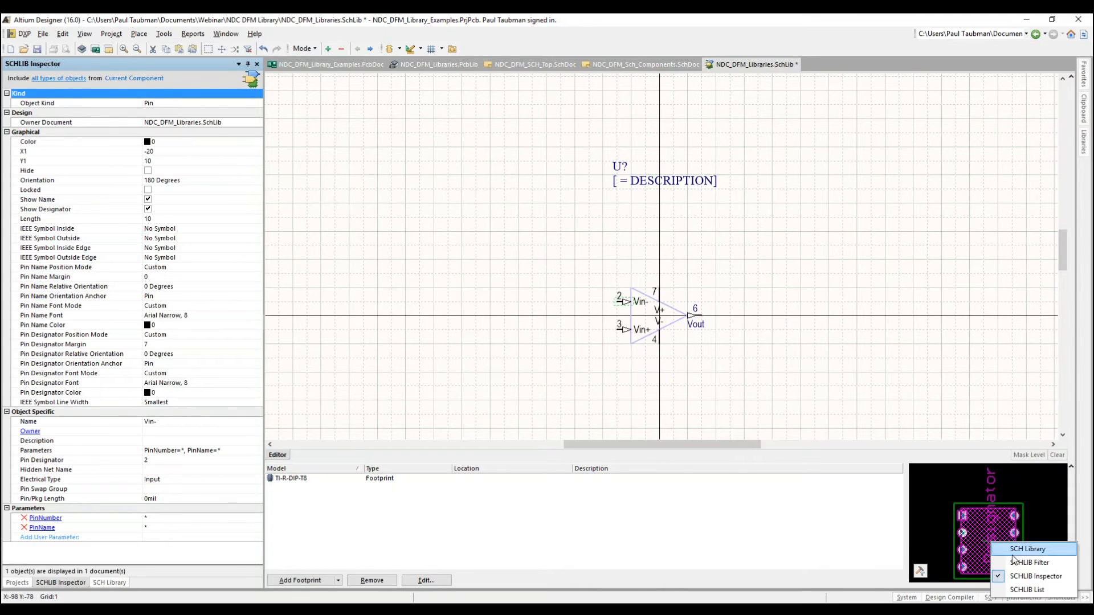
left_click(1023, 597)
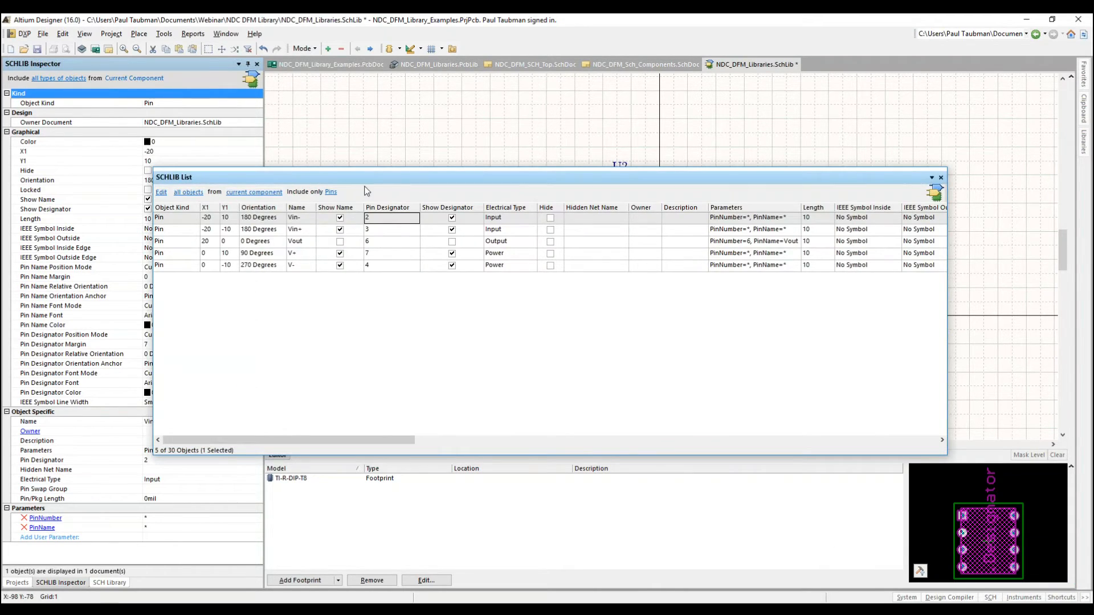
left_click_drag(295, 179, 271, 145)
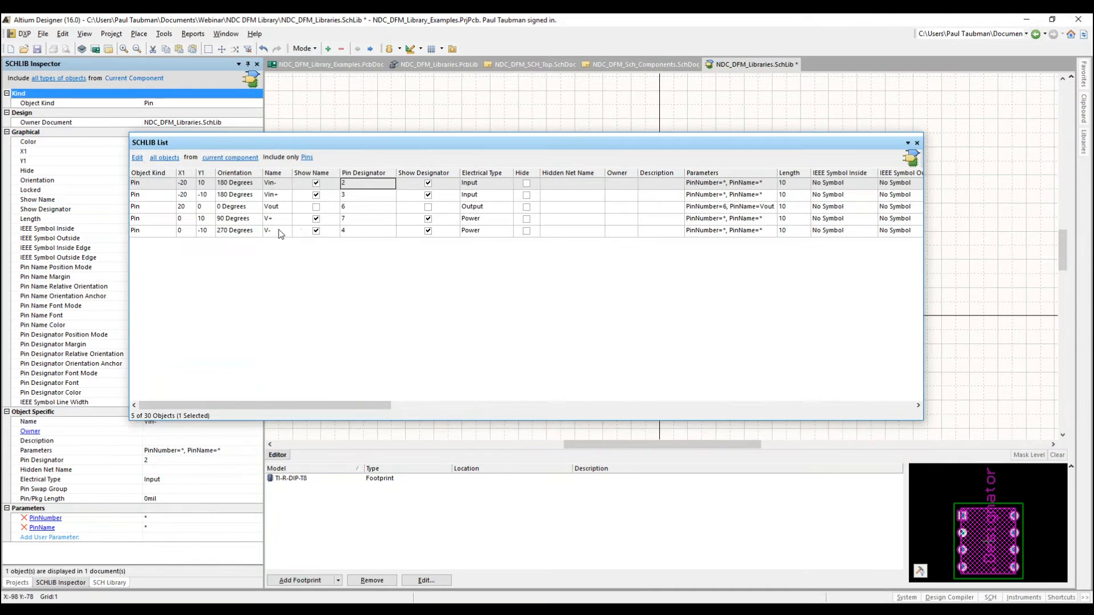
Step: Copy all the pin rows in the SCHLIB List together with their column header
right_click(172, 183)
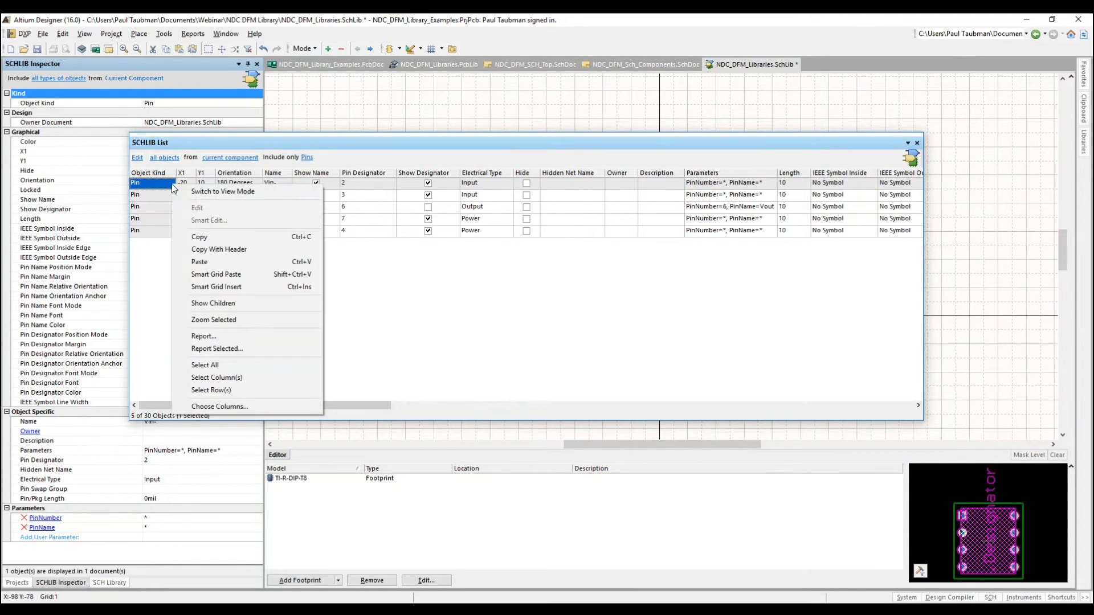
left_click(204, 365)
right_click(169, 195)
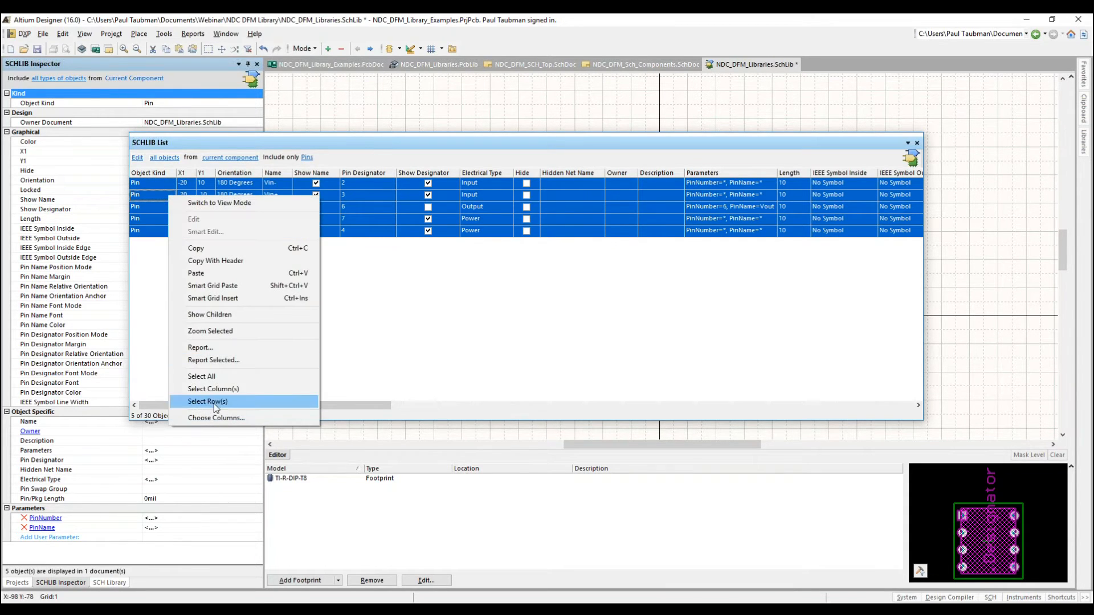
left_click(210, 261)
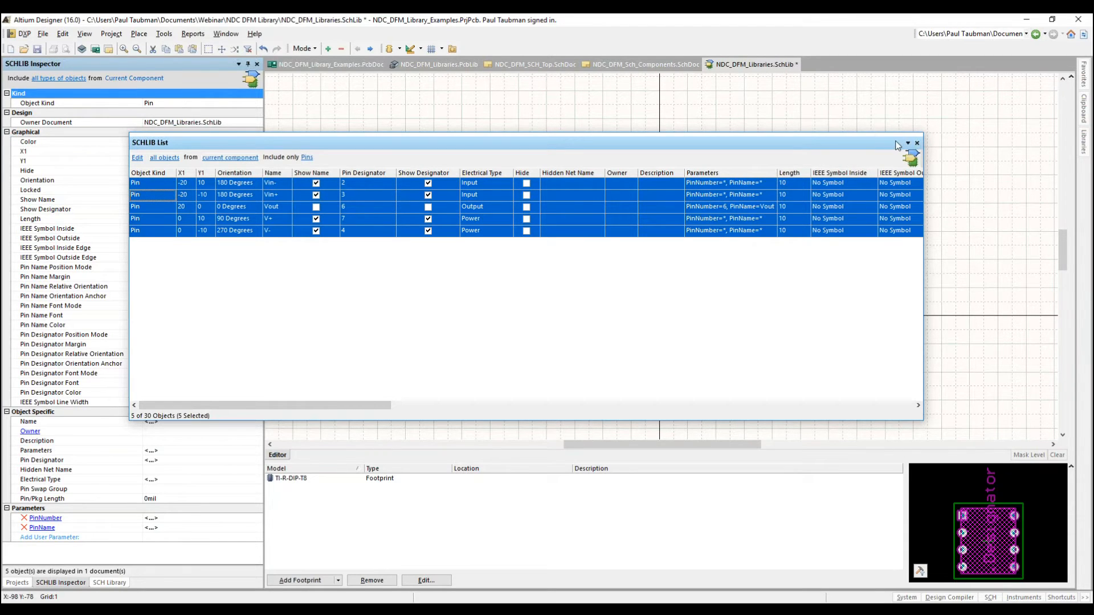
Step: Switch to Excel and paste the copied pin rows as plain text into cell A1 of a new sheet
key("shift+F12")
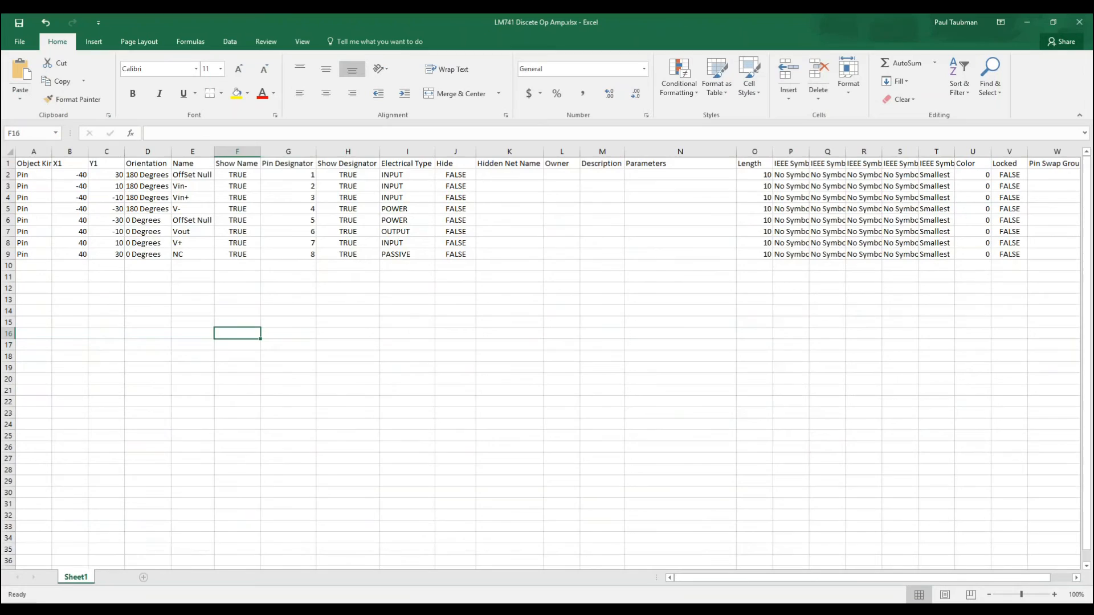
left_click(143, 577)
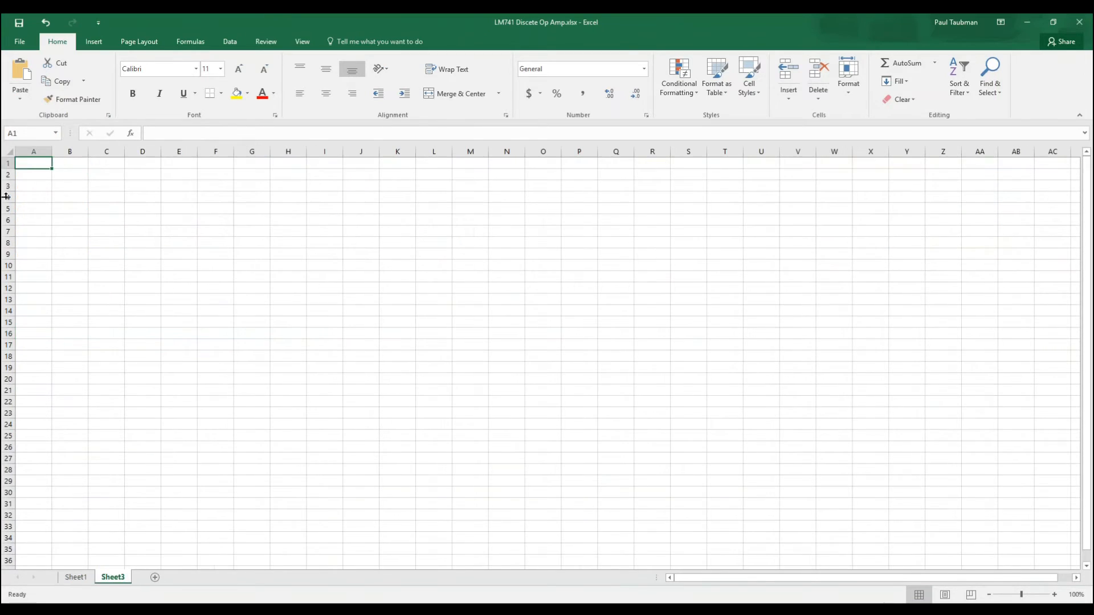
right_click(32, 163)
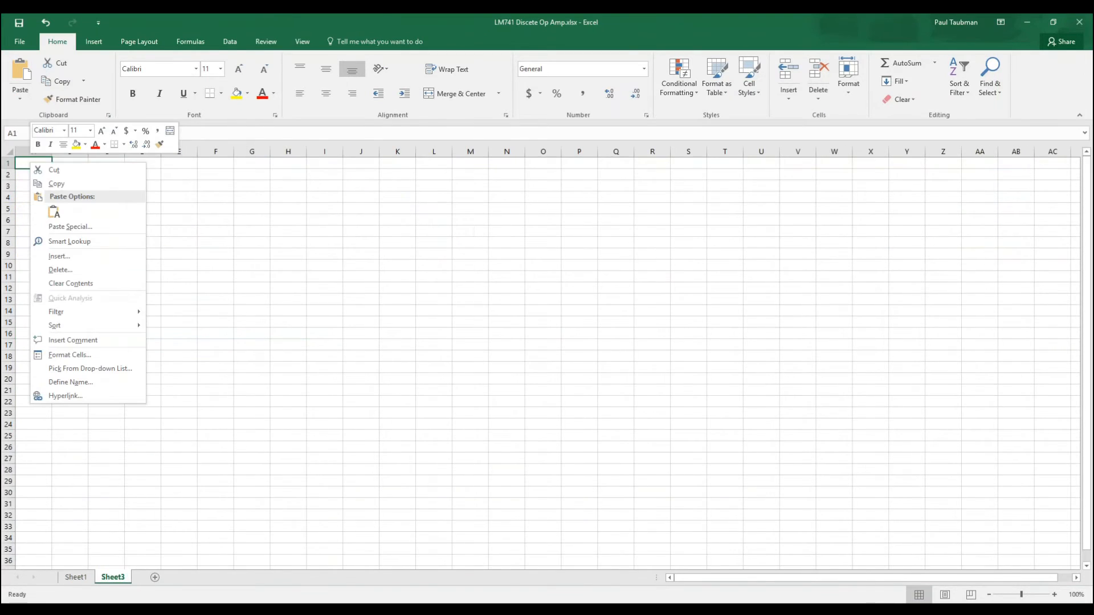
left_click(58, 227)
left_click(63, 154)
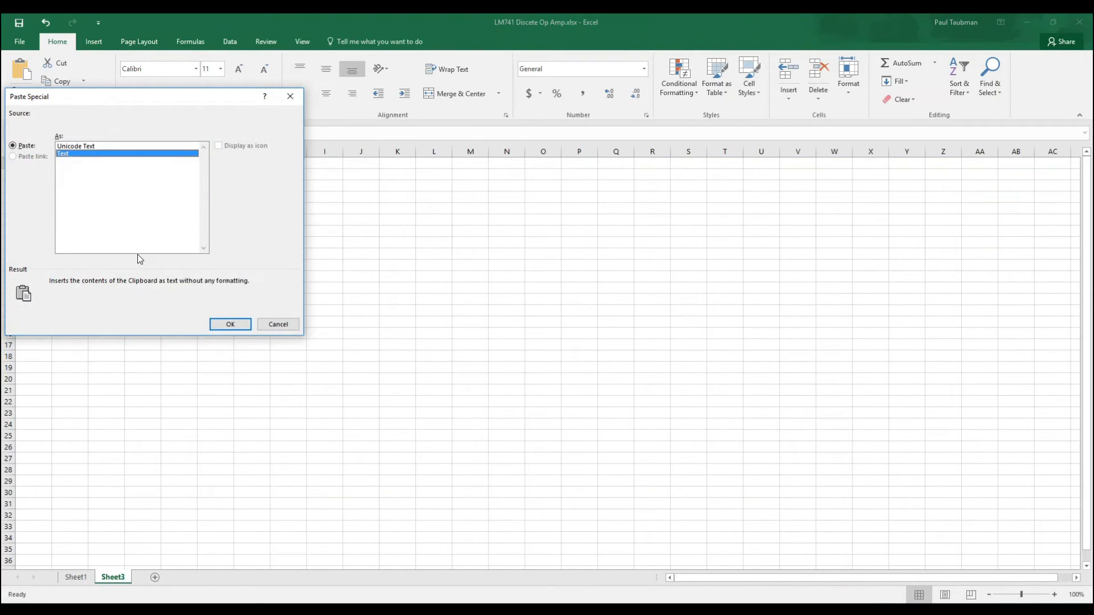
left_click(230, 324)
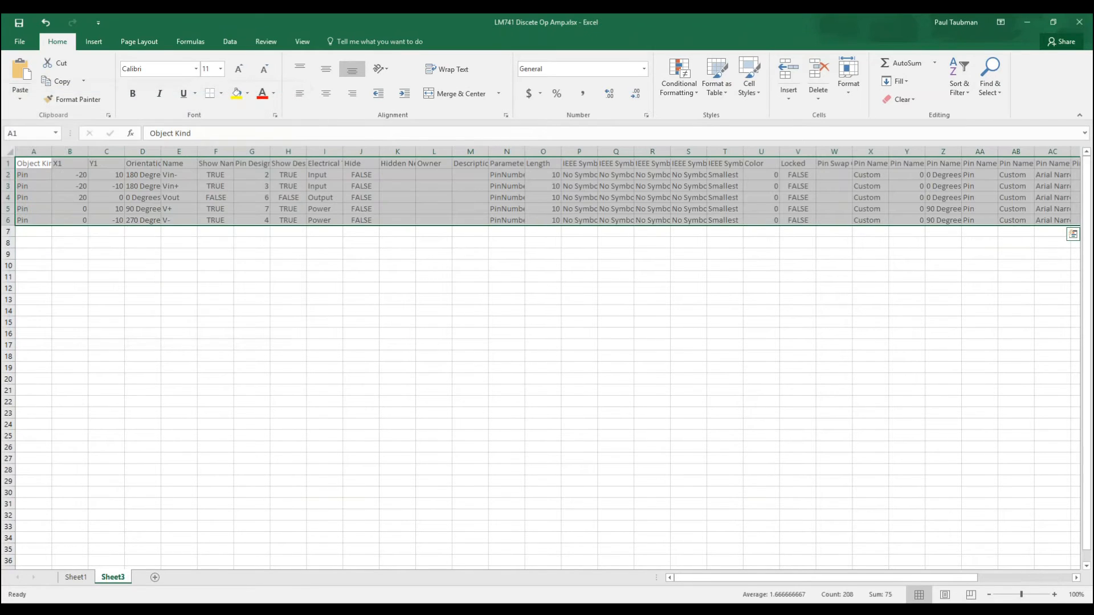
left_click(143, 276)
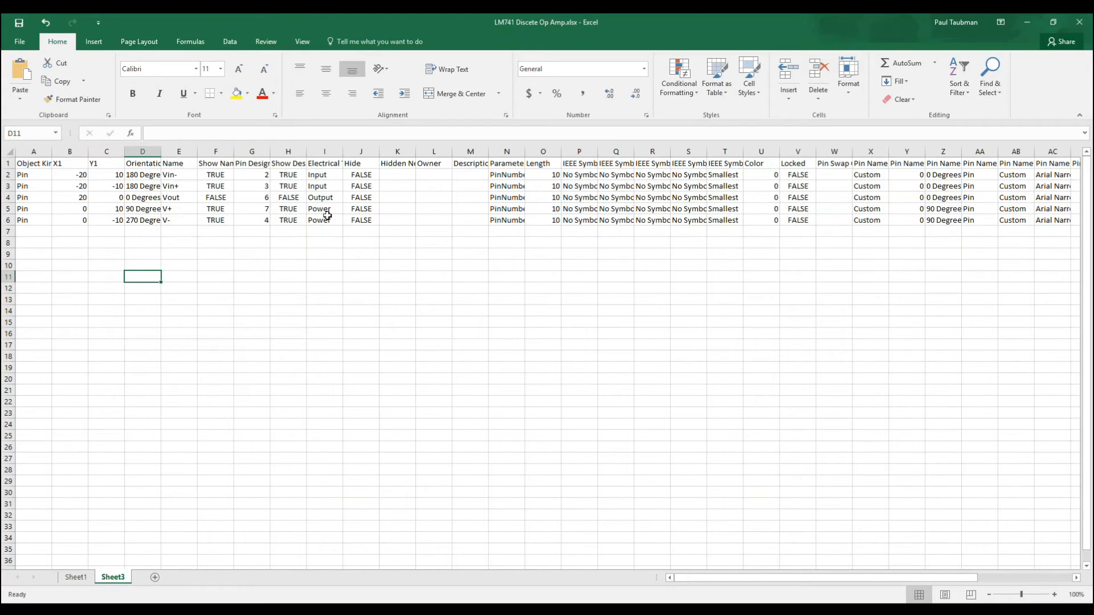
Step: Copy the entire eight-pin table from Sheet1 of the workbook
left_click(75, 577)
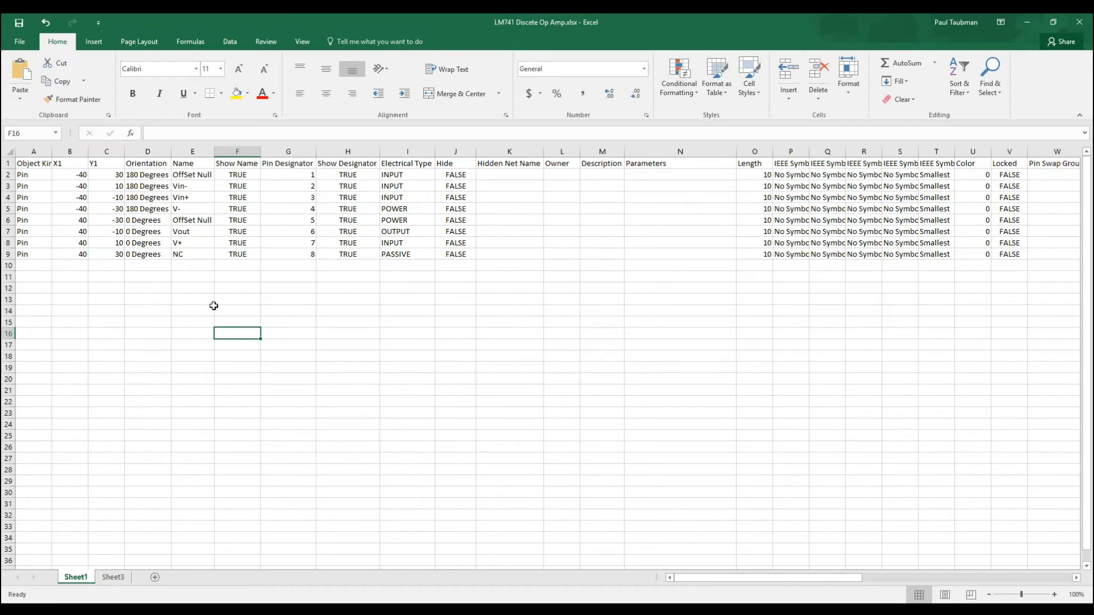
key("ctrl+a")
key("ctrl+c")
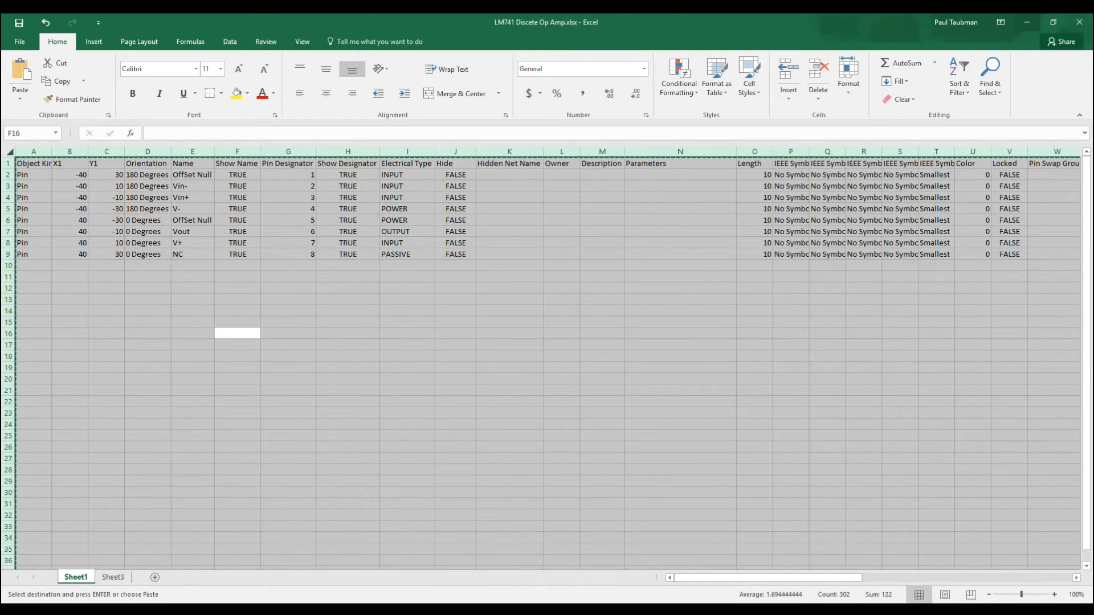
Step: Switch to Altium Designer, set the op-amp to Alternate 1 mode, and start a Smart Grid Insert in the SCHLIB List
left_click(278, 609)
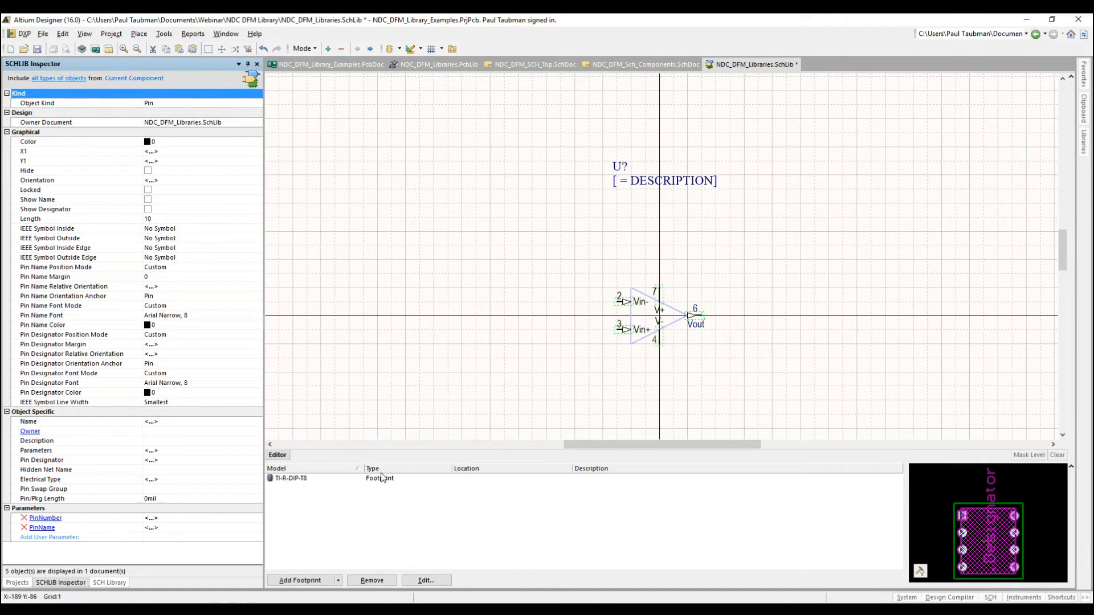
key("shift+F12")
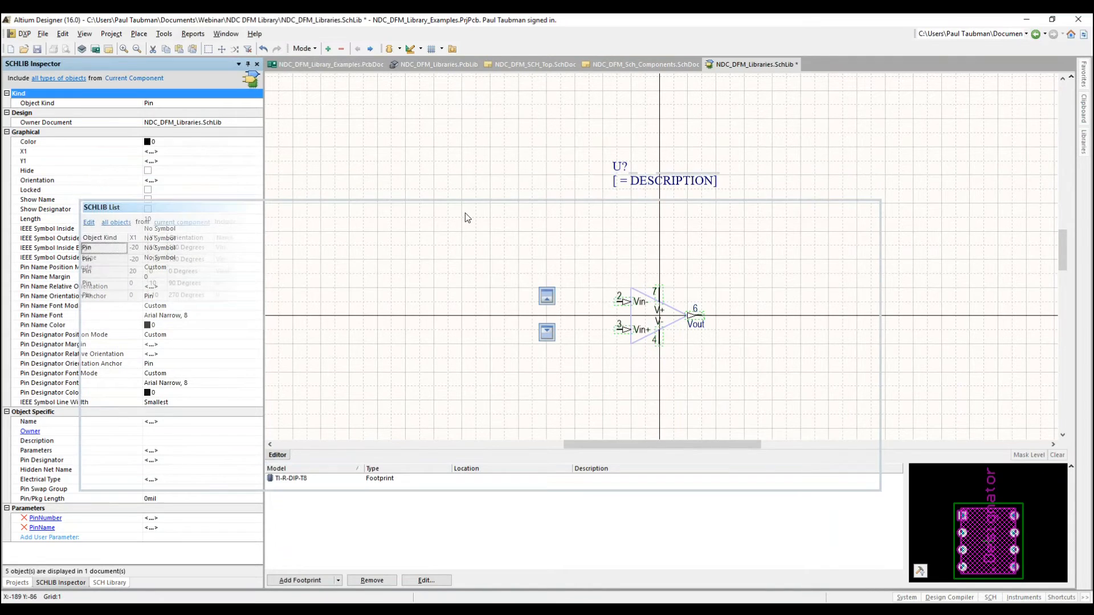
left_click(303, 48)
left_click(318, 75)
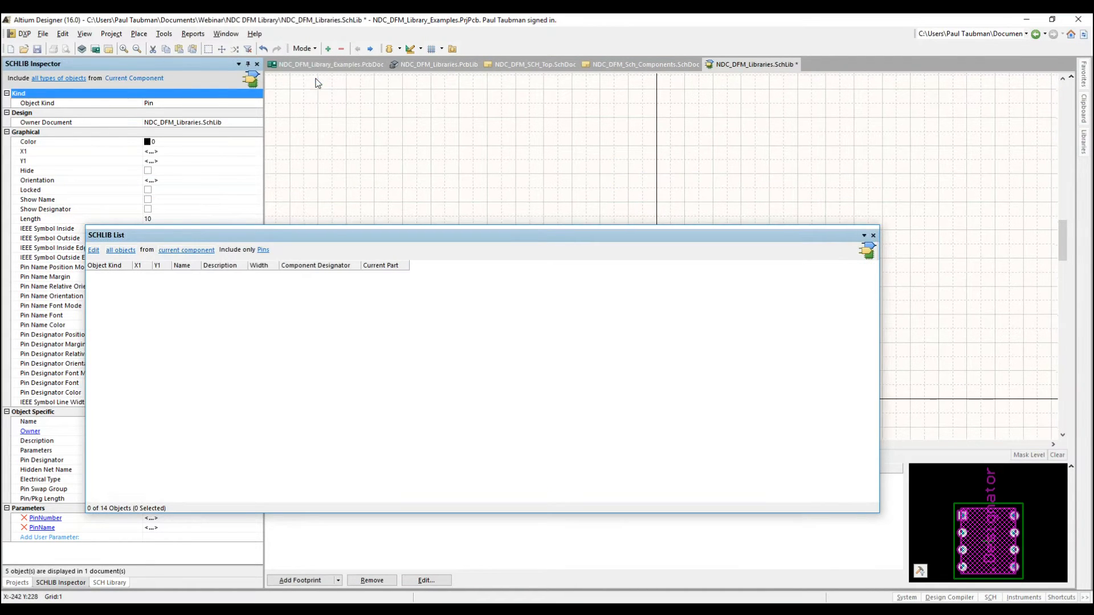
right_click(306, 309)
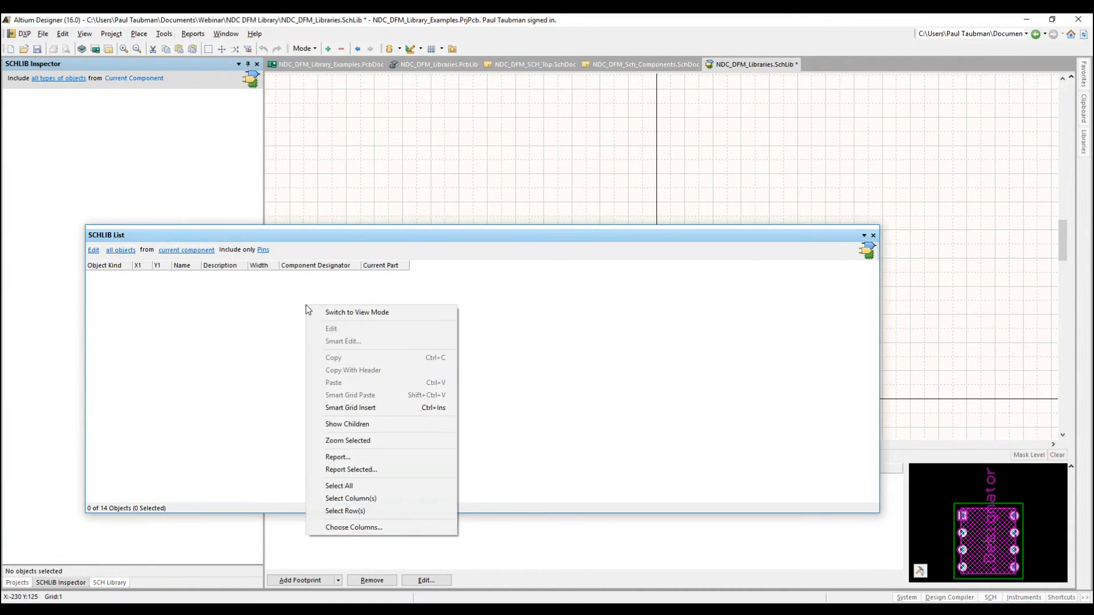
left_click(343, 412)
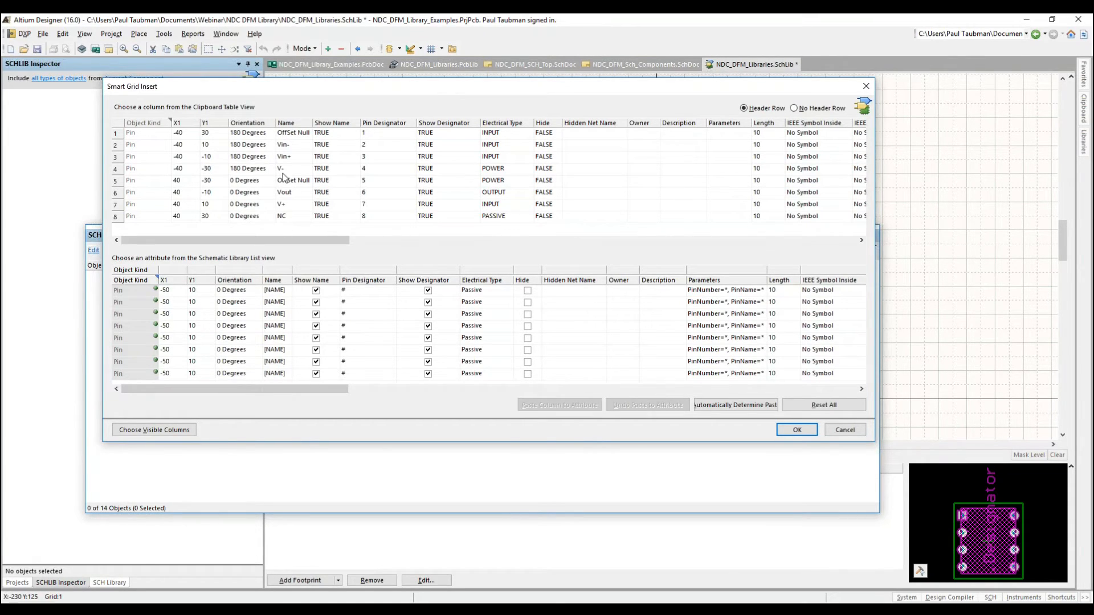
Step: Paste the clipboard's Name column into the Name attribute of the new pins
left_click(291, 124)
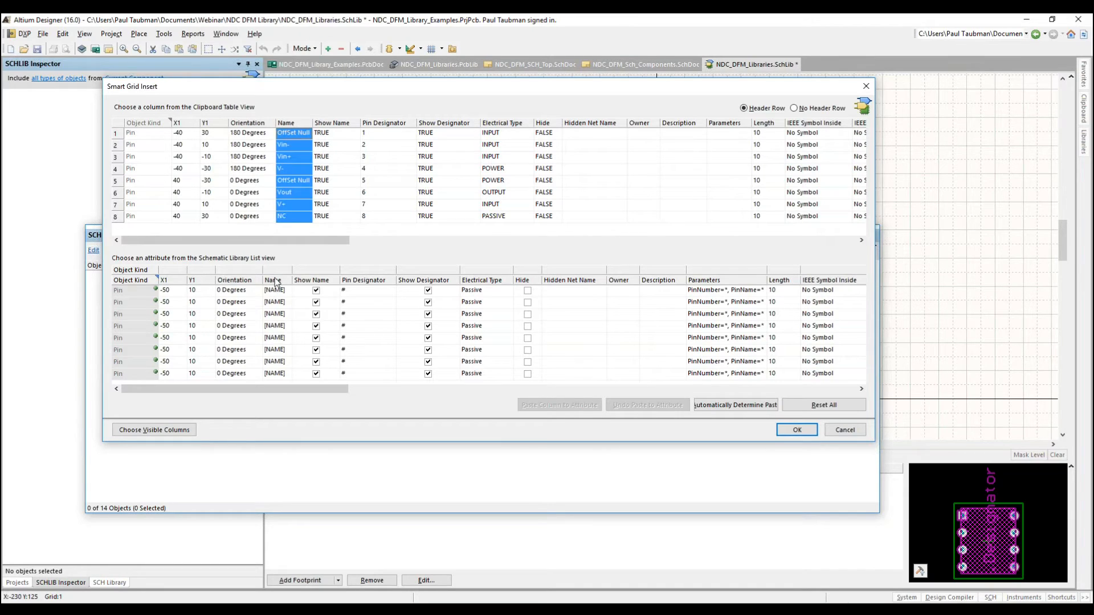
left_click(275, 280)
left_click(536, 406)
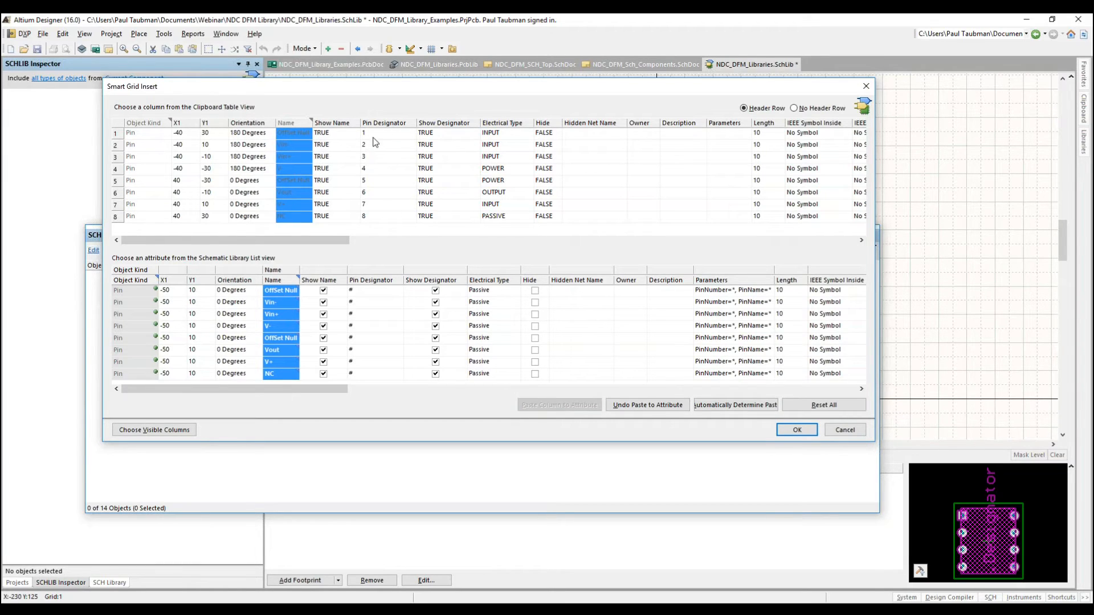
Step: Match the remaining clipboard columns automatically, insert the eight pins, and put the SCHLIB List away
left_click(726, 405)
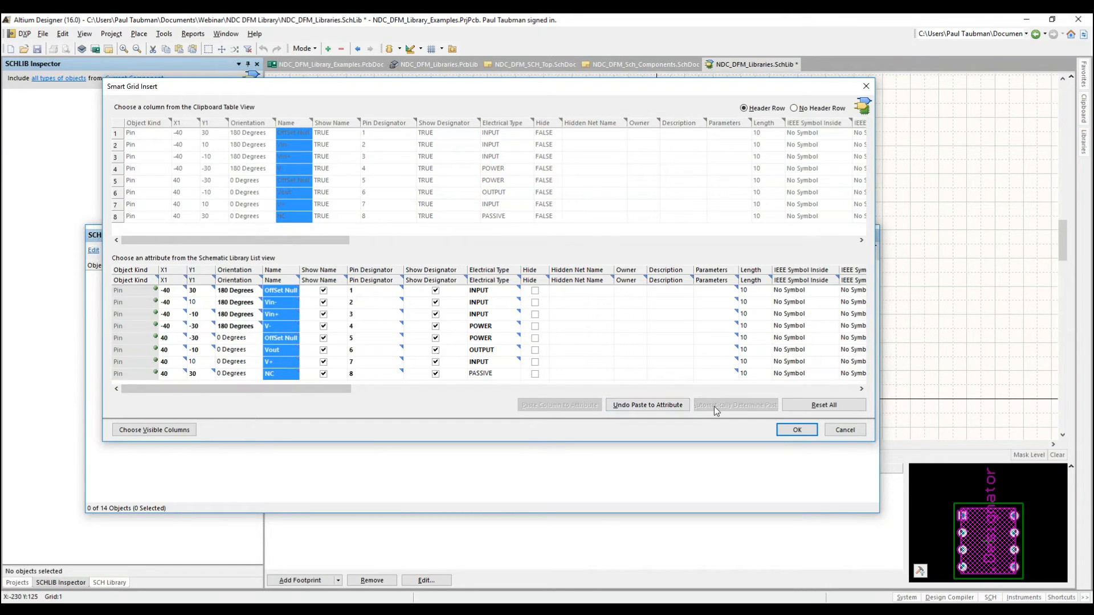
left_click(796, 430)
left_click_drag(405, 235, 423, 610)
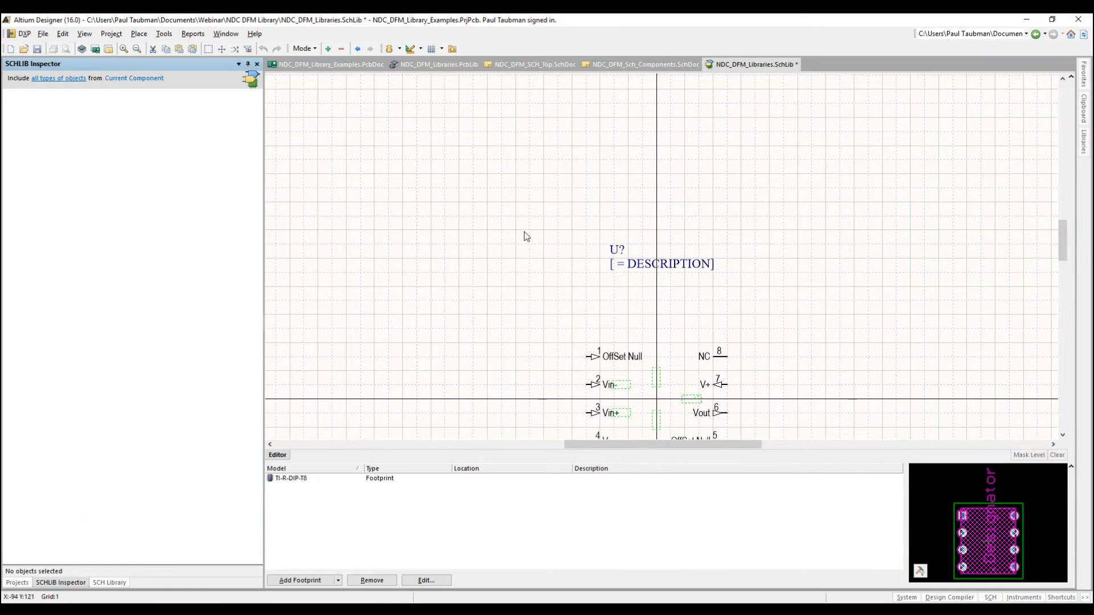
Step: Place a rectangle between the pin columns from X -40, Y -40 to X 30, Y 40, using a snap grid of 10
right_click_drag(515, 318, 508, 215)
scroll(590, 316, "up", 3, "ctrl")
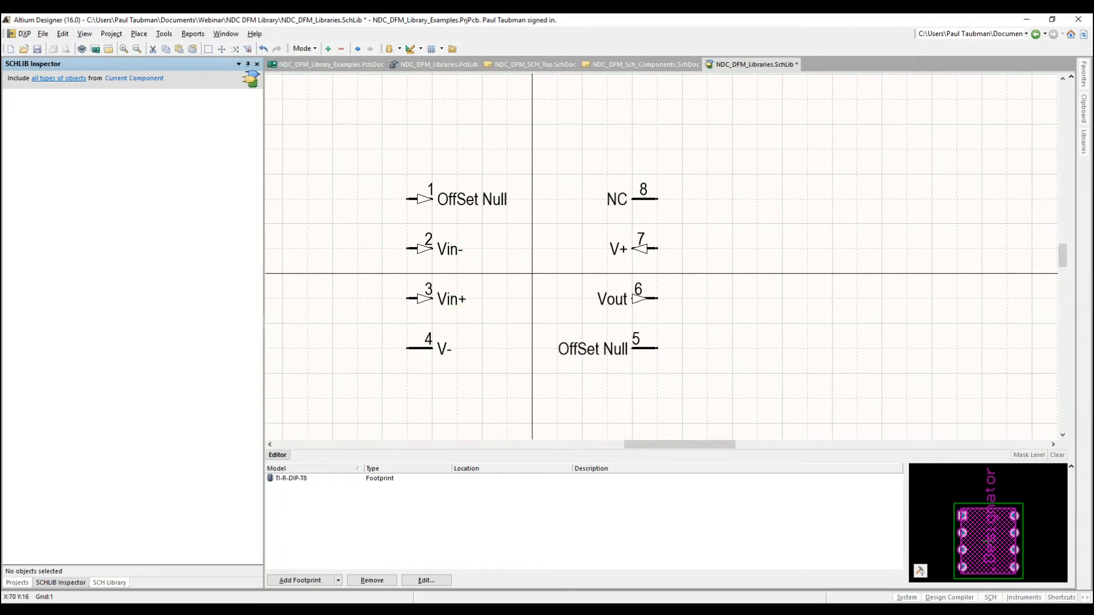
right_click_drag(334, 146, 420, 174)
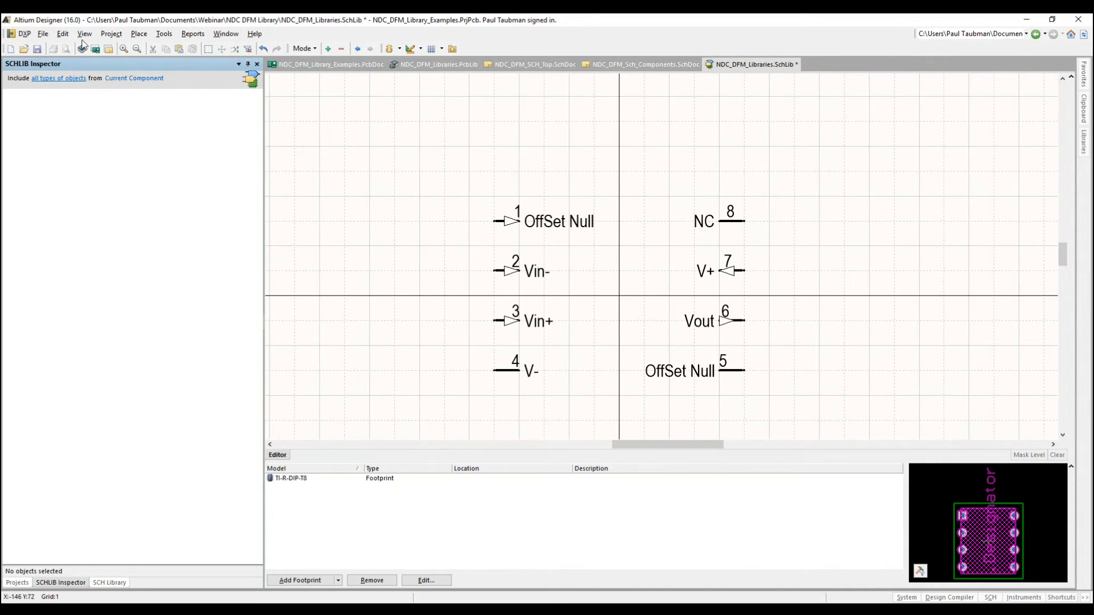
left_click(135, 34)
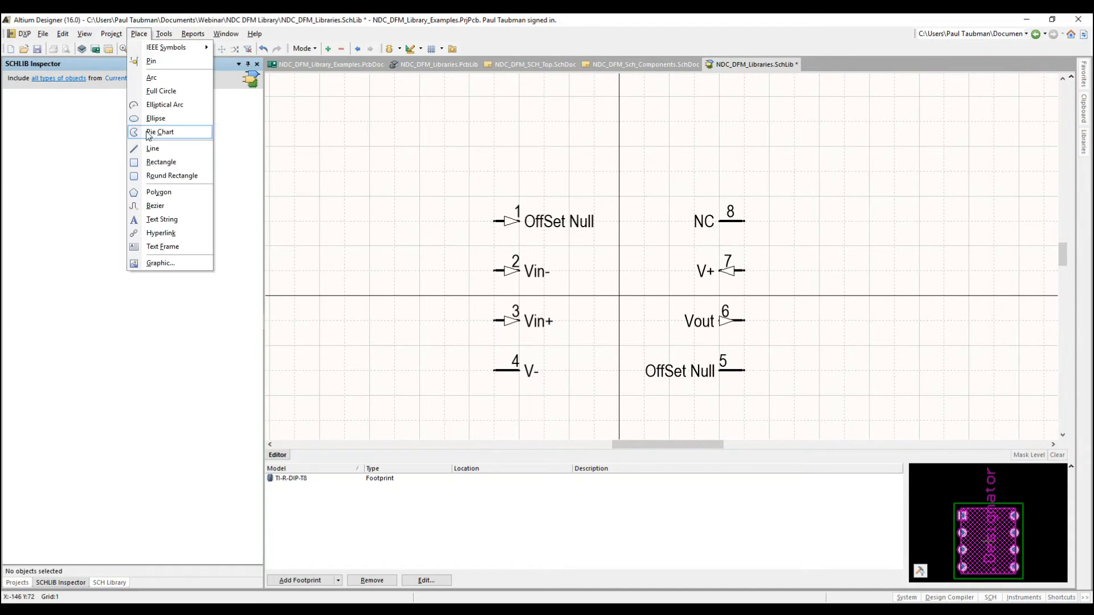
left_click(159, 161)
key("g")
key("g")
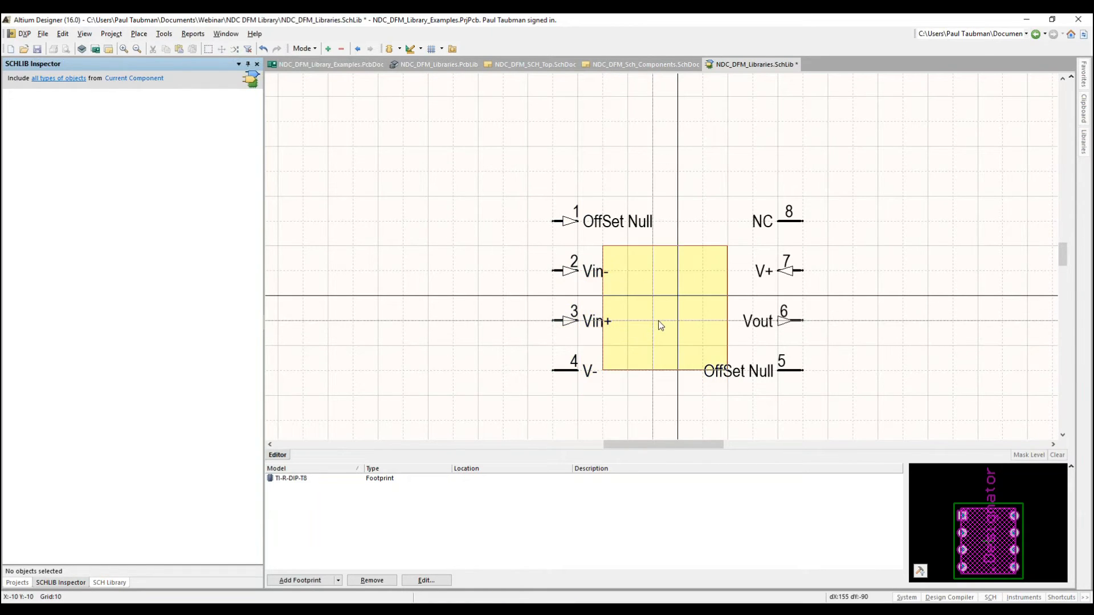
left_click(639, 334)
key("Page_Up")
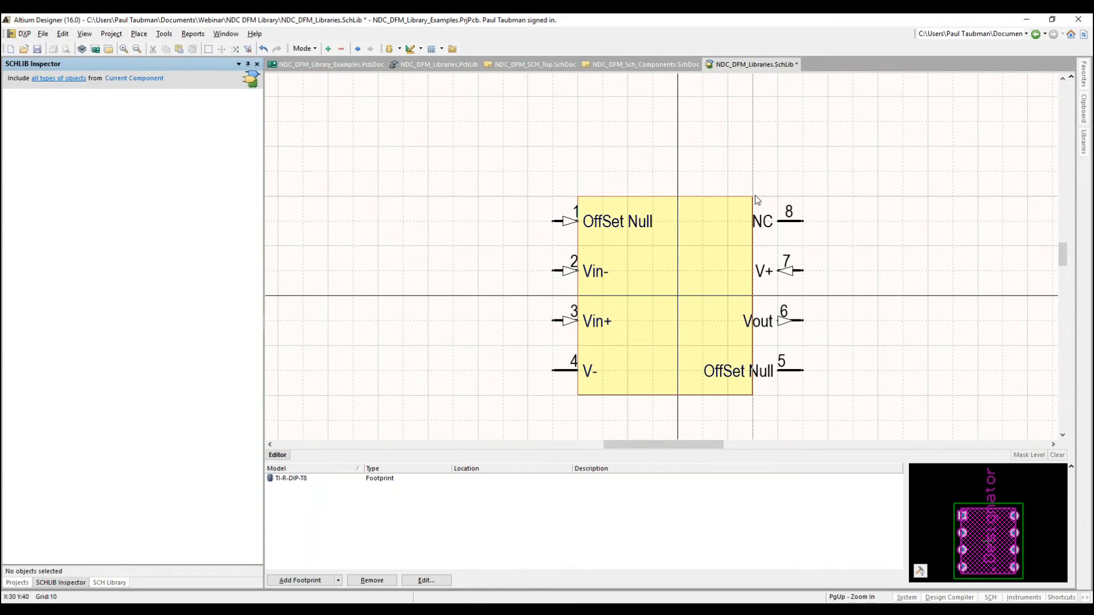
left_click(755, 196)
right_click(574, 199)
key("Page_Down")
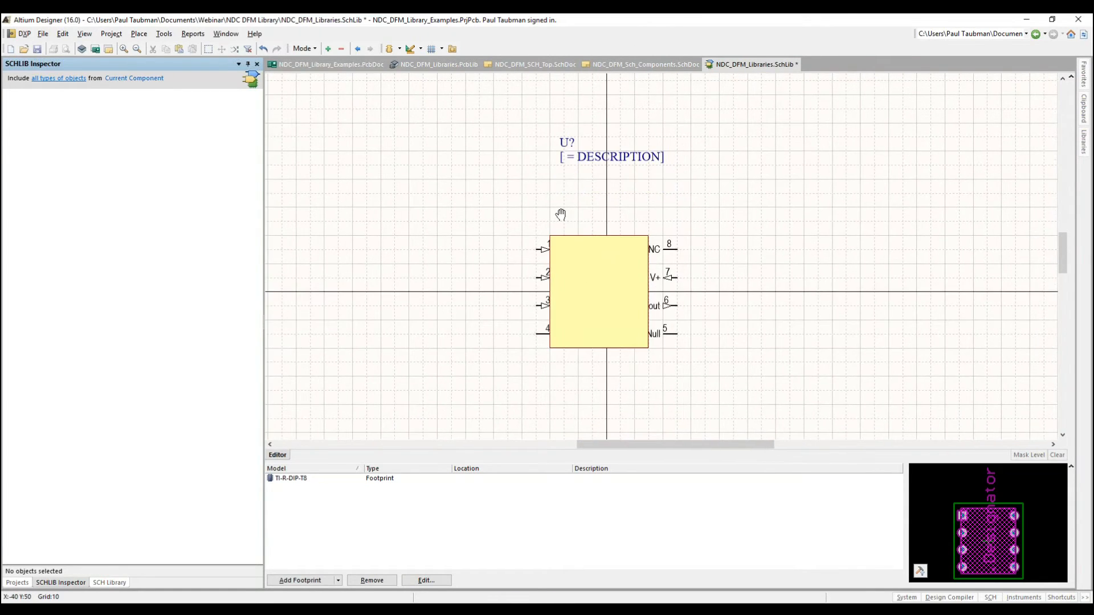
Step: Stretch the rectangle's edge near pins 5 to 8 out to X 40 and check its properties
left_click(670, 225)
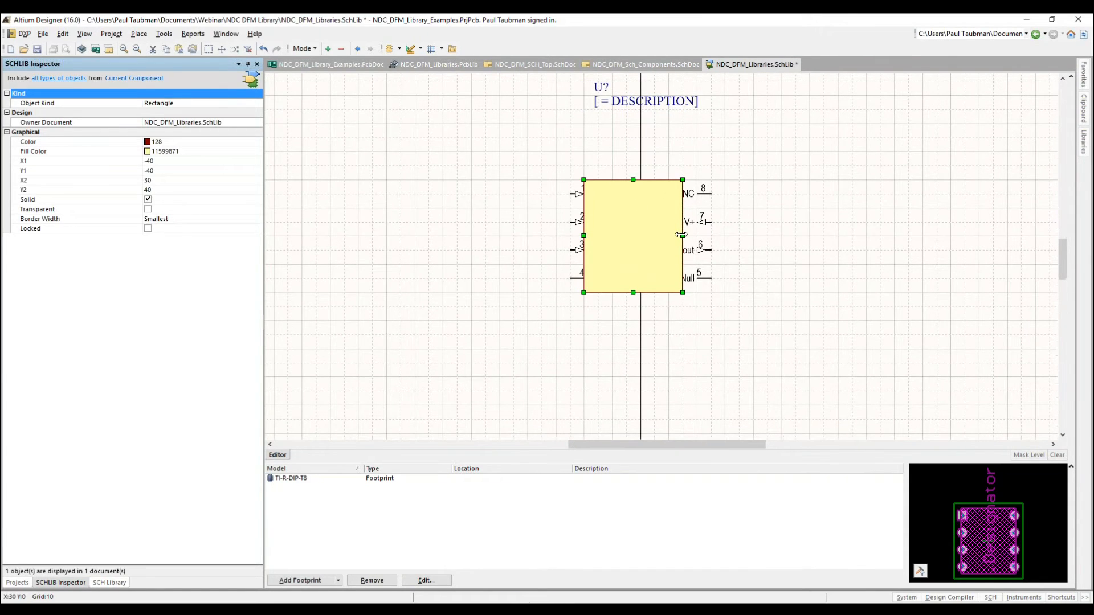
left_click_drag(681, 235, 696, 235)
left_click(749, 210)
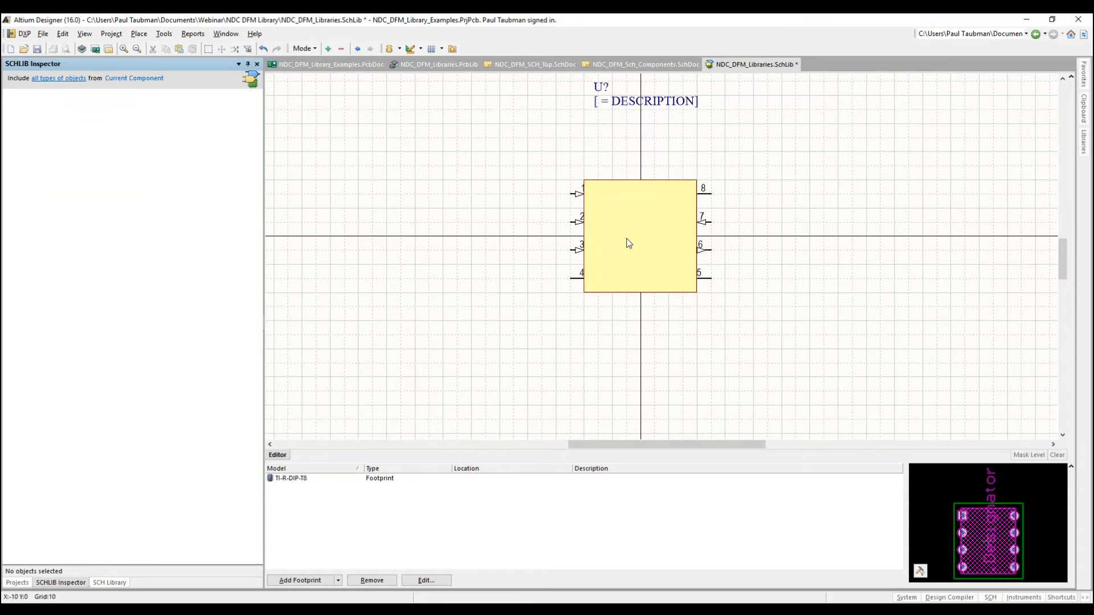
double_click(629, 243)
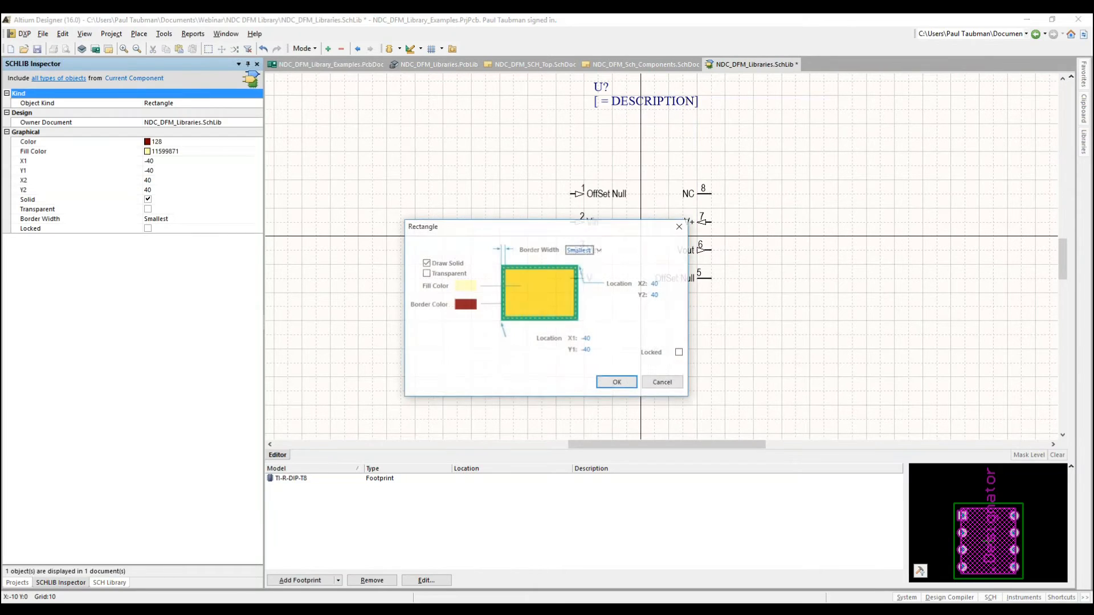
left_click(617, 382)
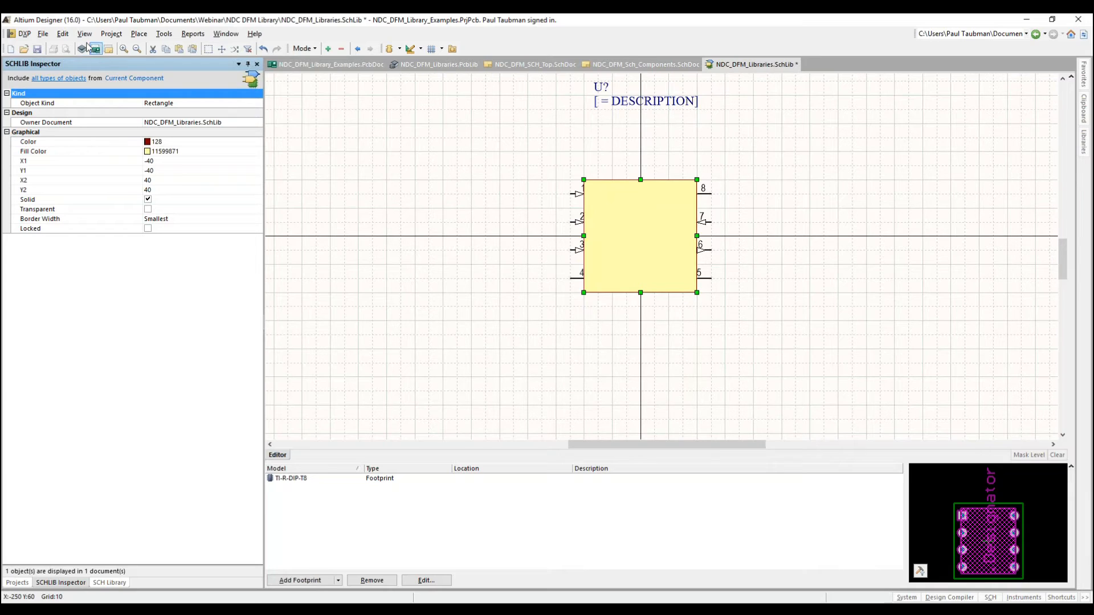
Step: Send the body rectangle to the back, behind the pin names
left_click(63, 35)
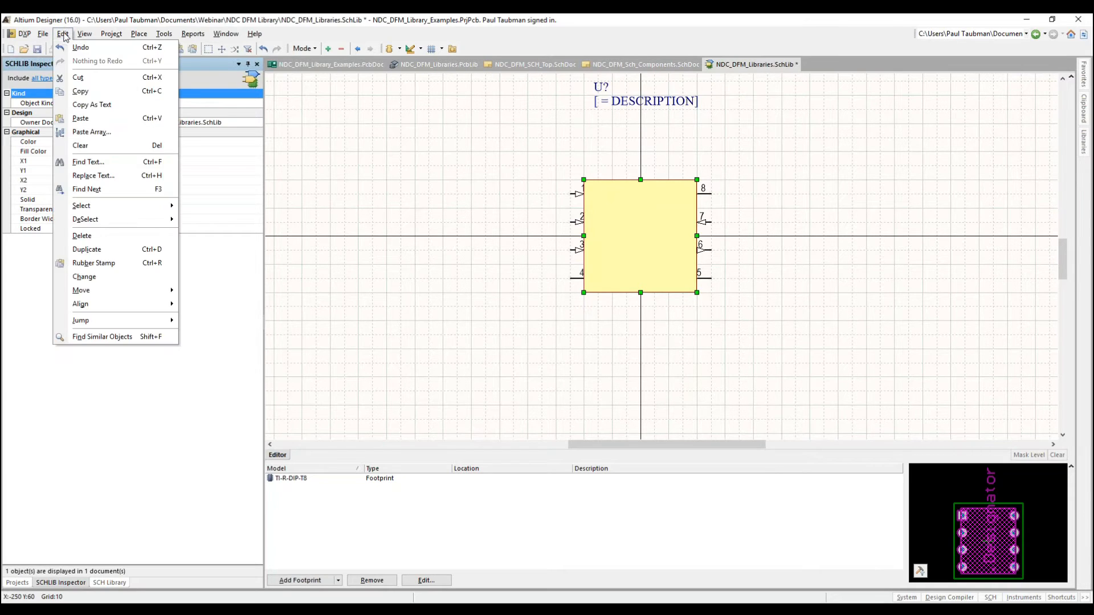
mouse_move(138, 296)
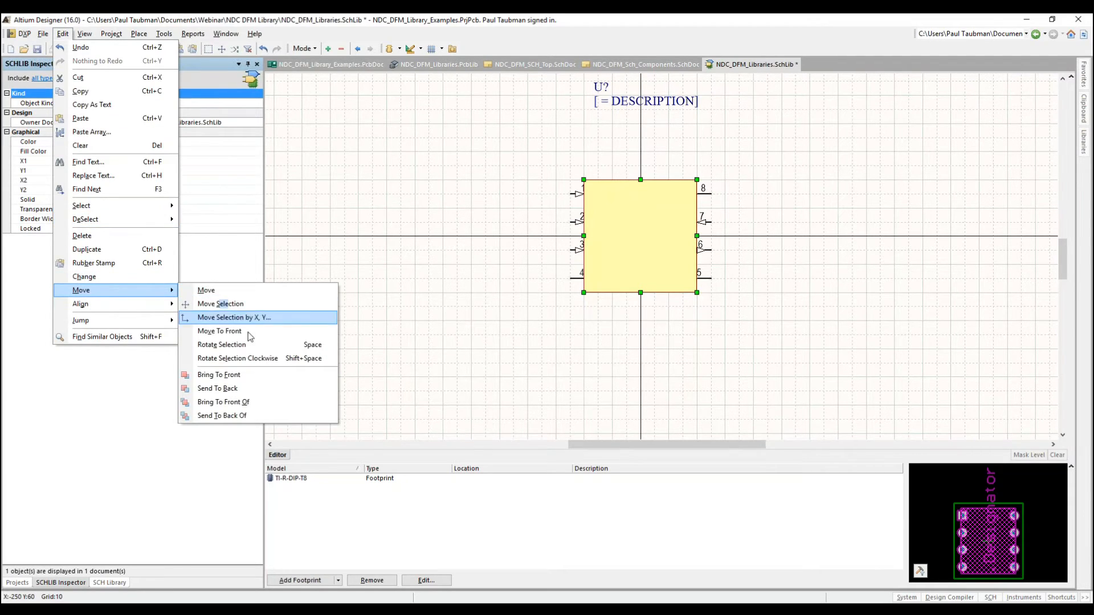
left_click(219, 388)
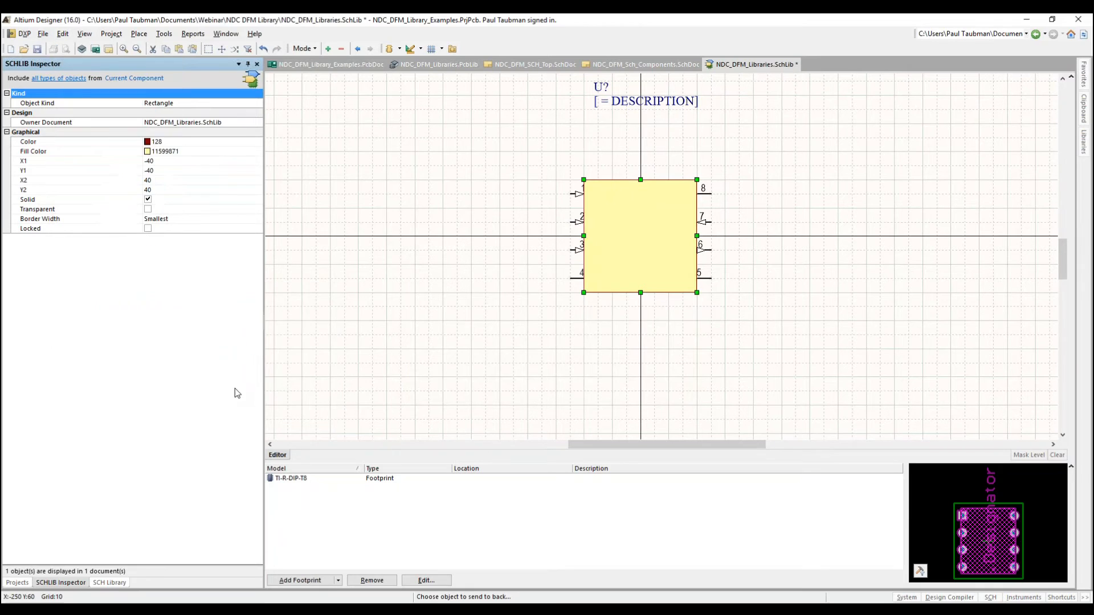
left_click(617, 195)
right_click(475, 248)
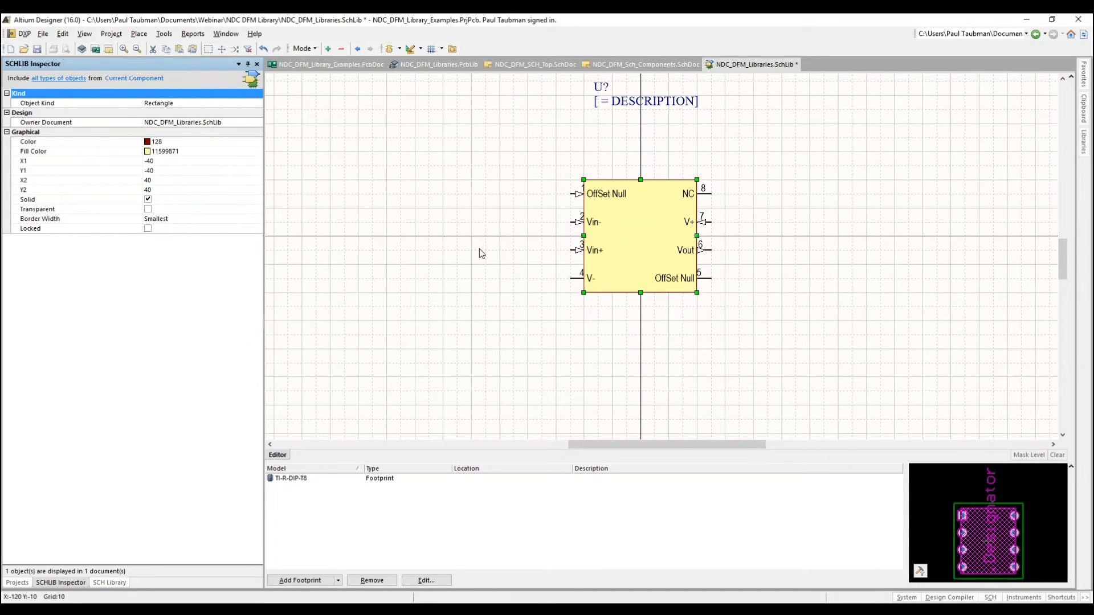
Step: Move the U? designator and the description text so they sit centred just above the body rectangle
scroll(490, 252, "up", 1, "ctrl")
scroll(490, 252, "down", 2, "ctrl")
right_click_drag(488, 252, 462, 325)
scroll(533, 279, "up", 1, "ctrl")
left_click_drag(617, 175, 567, 257)
left_click_drag(572, 165, 628, 235)
left_click(510, 237)
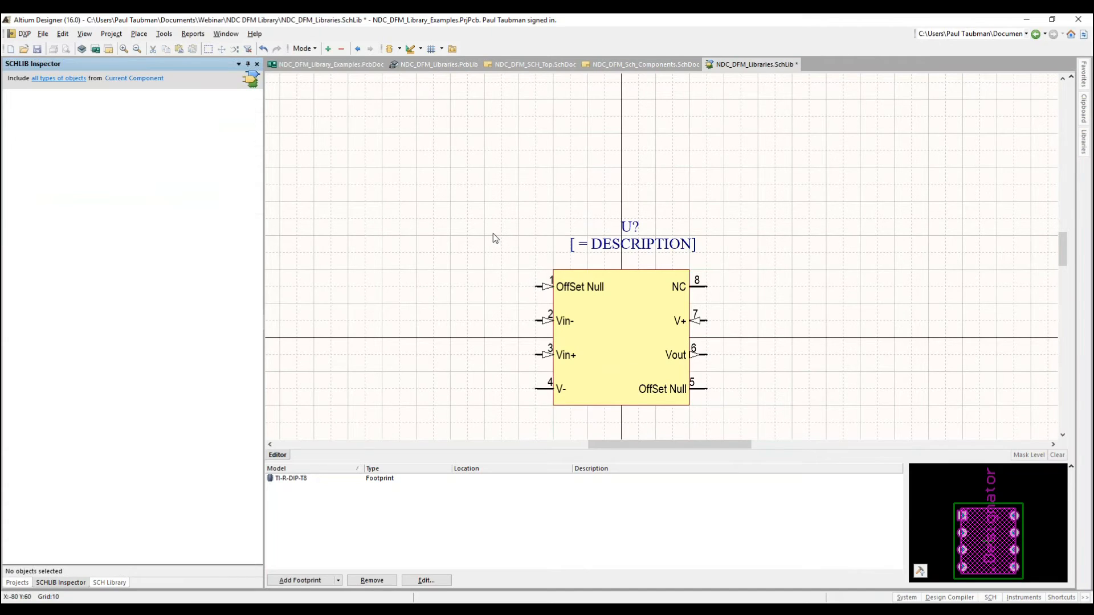
Step: Return the op-amp to Normal mode and save the schematic library
left_click(304, 49)
left_click(318, 62)
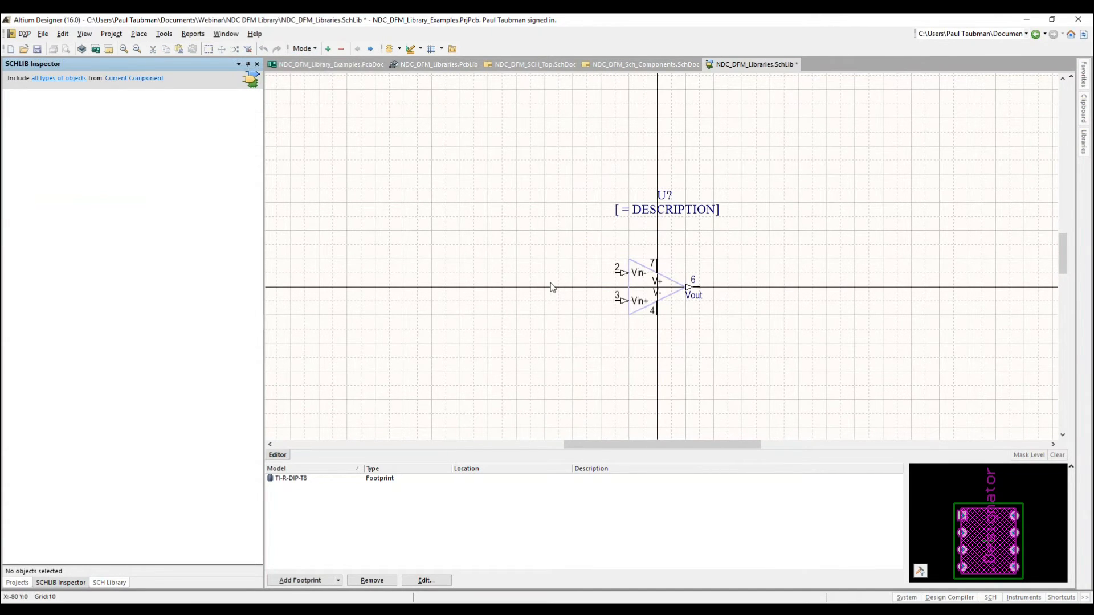
key("ctrl+s")
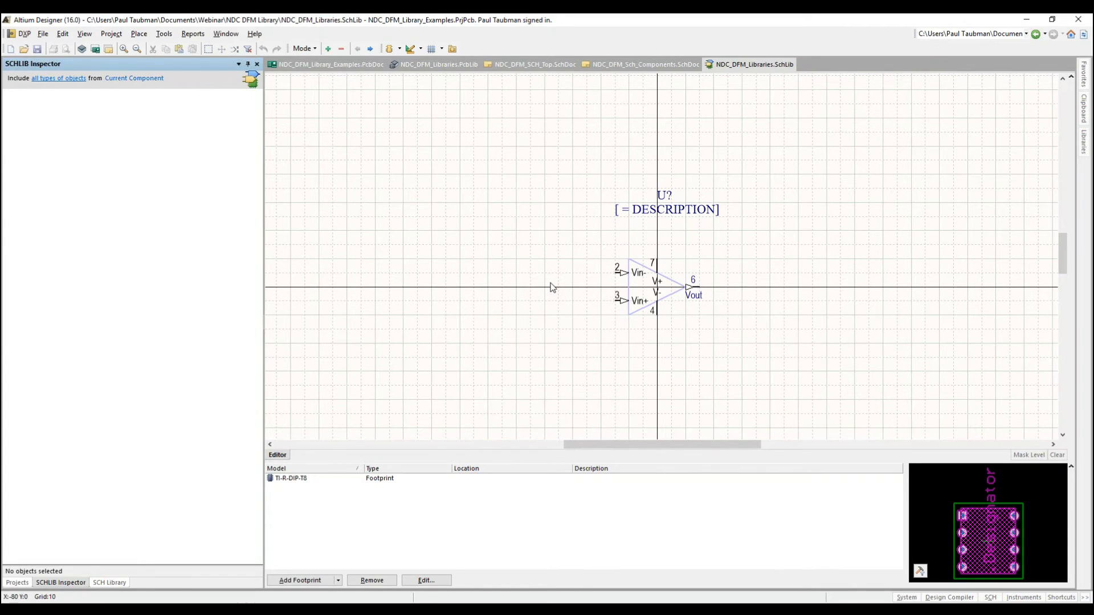
Step: Switch the op-amp symbol to its Alternate 1 mode and examine its pins up close
left_click(298, 49)
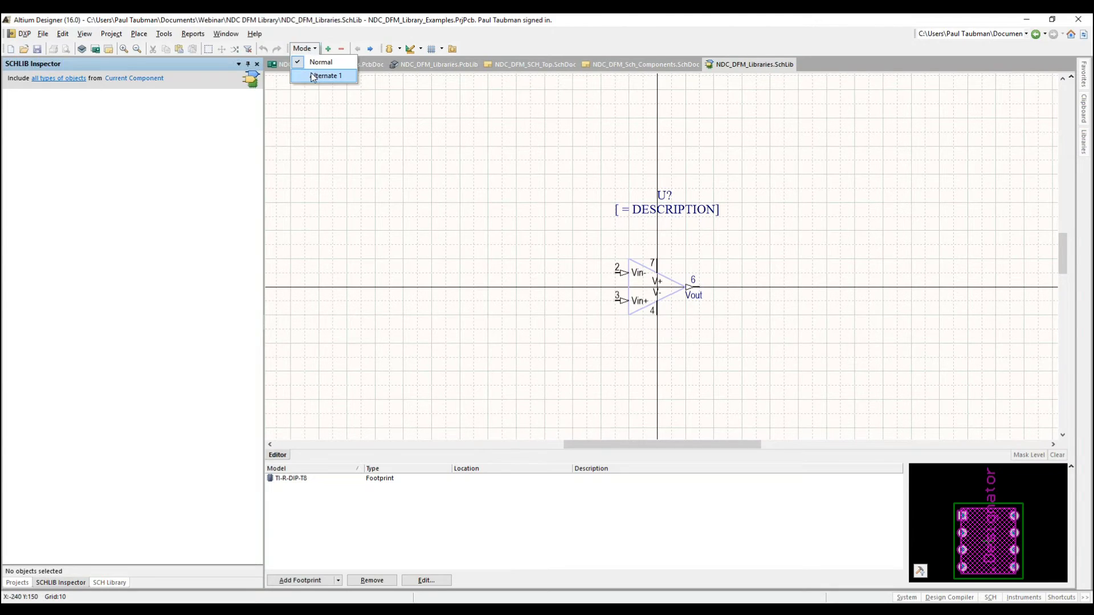
left_click(318, 77)
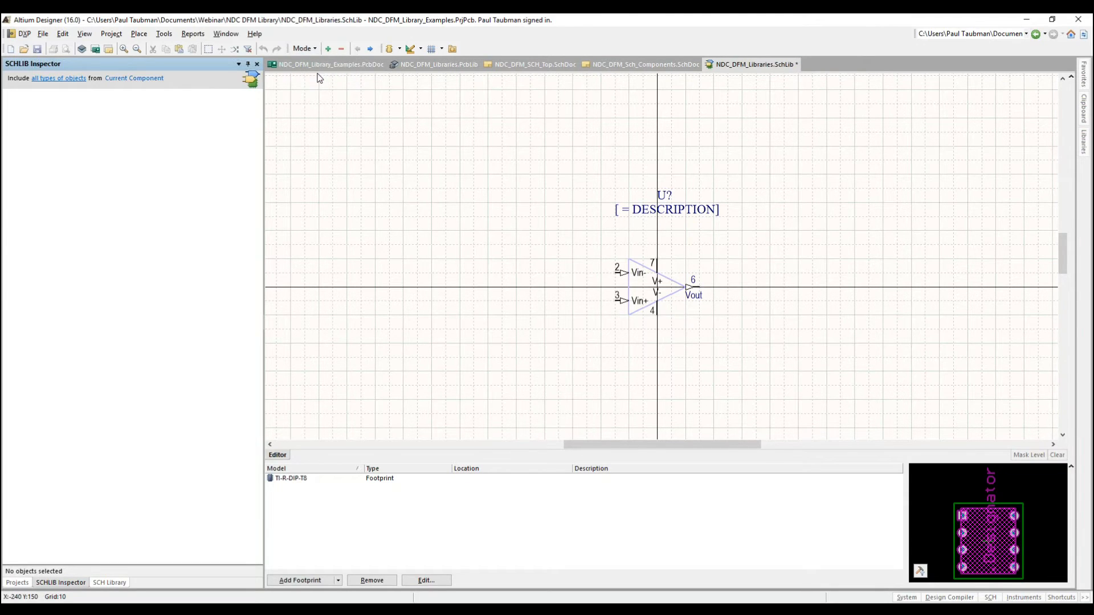
scroll(564, 271, "up", 1, "ctrl")
scroll(563, 270, "up", 2, "ctrl")
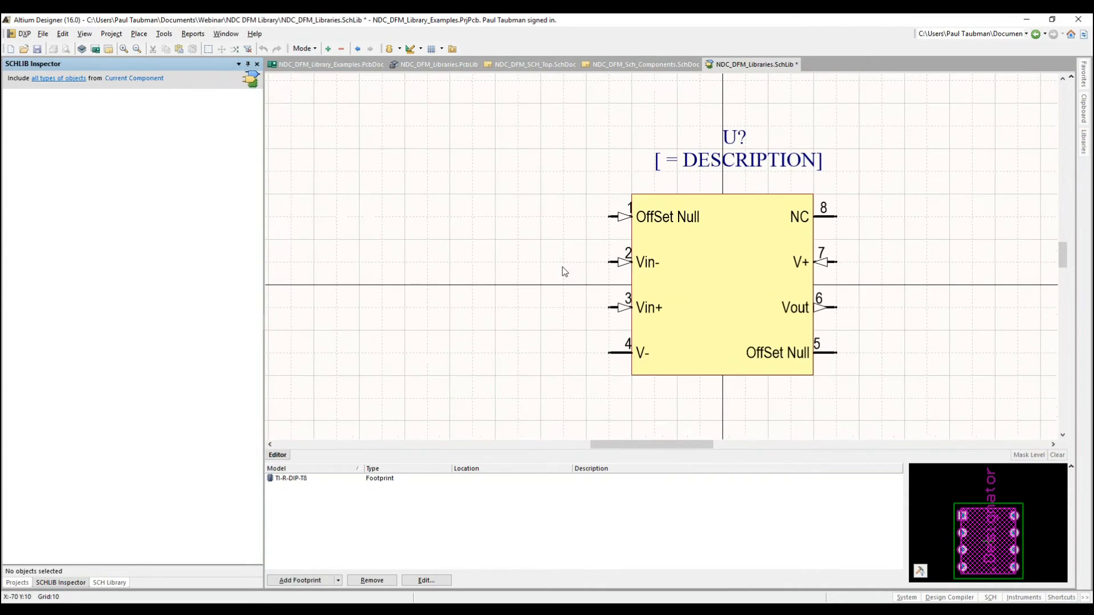
right_click_drag(542, 256, 411, 259)
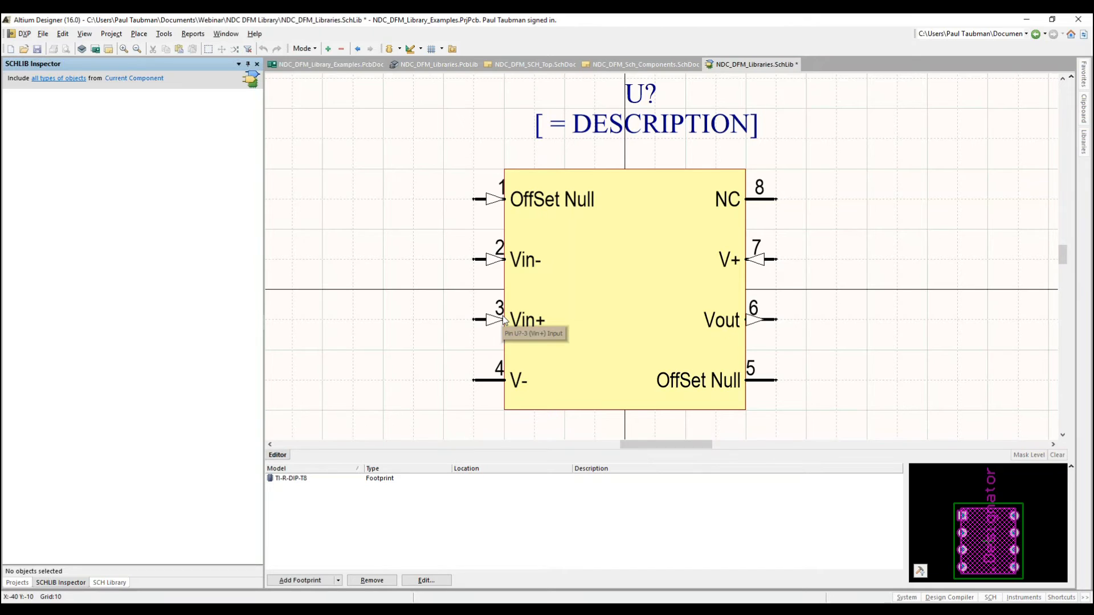
Step: Place the LM741 component in Alternate 1 mode from the library into the CONNECTORS area of the components schematic
left_click(111, 586)
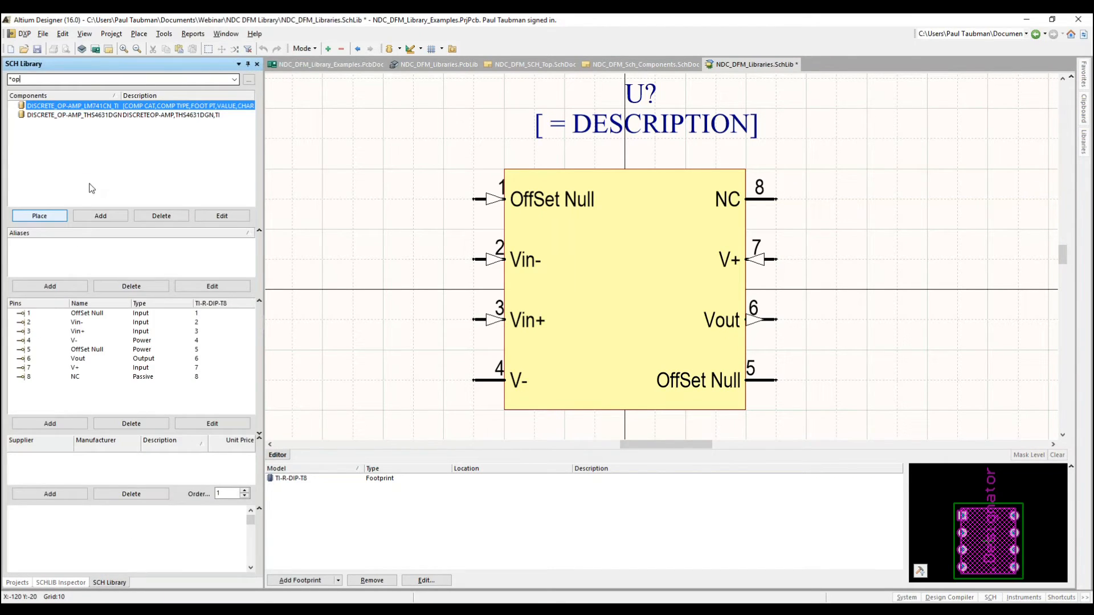
left_click(28, 218)
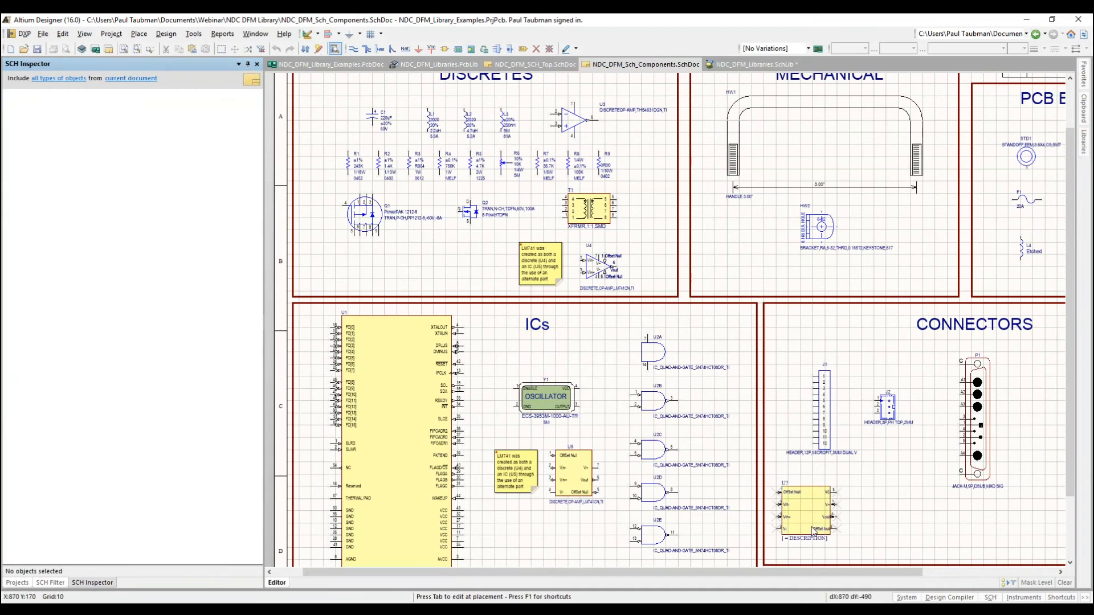
left_click(825, 535)
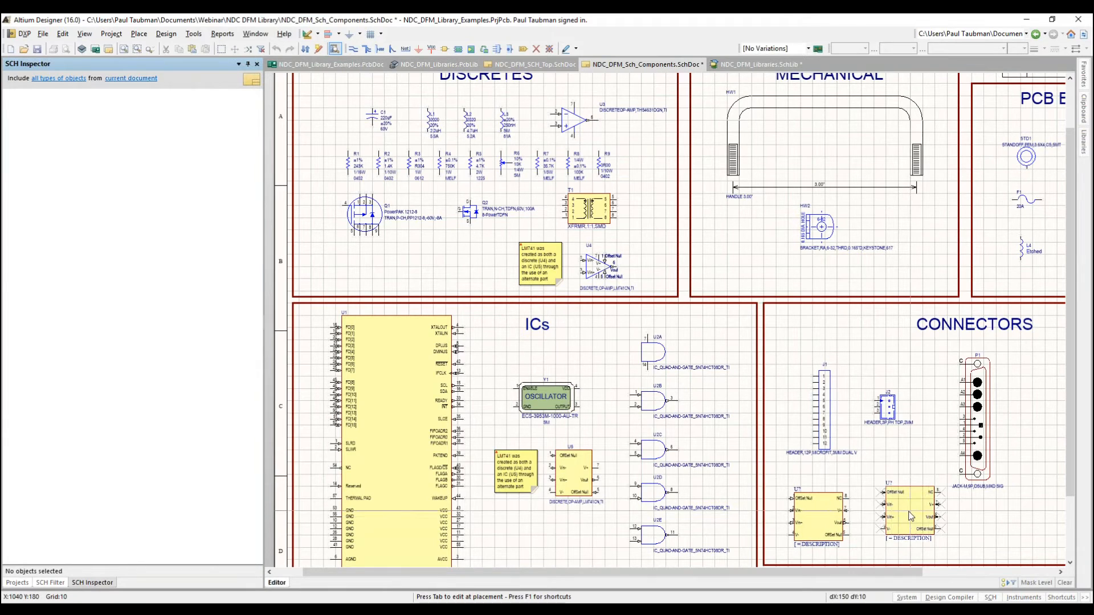
Step: Set the second op-amp copy to Normal mode and place it beside the rectangular symbol in the CONNECTORS area
key("End")
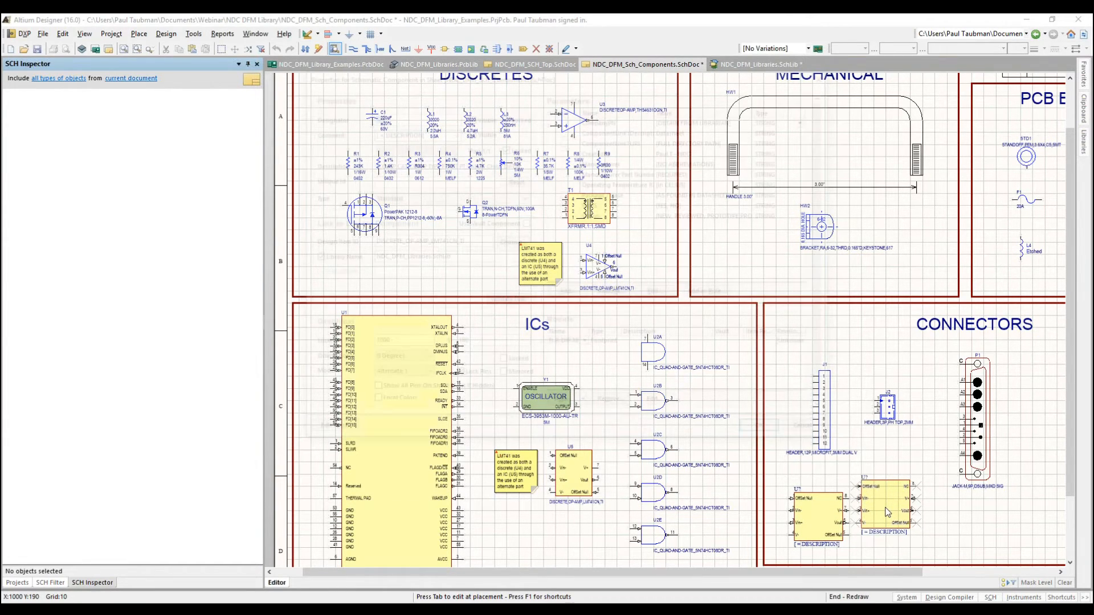
left_click(767, 432)
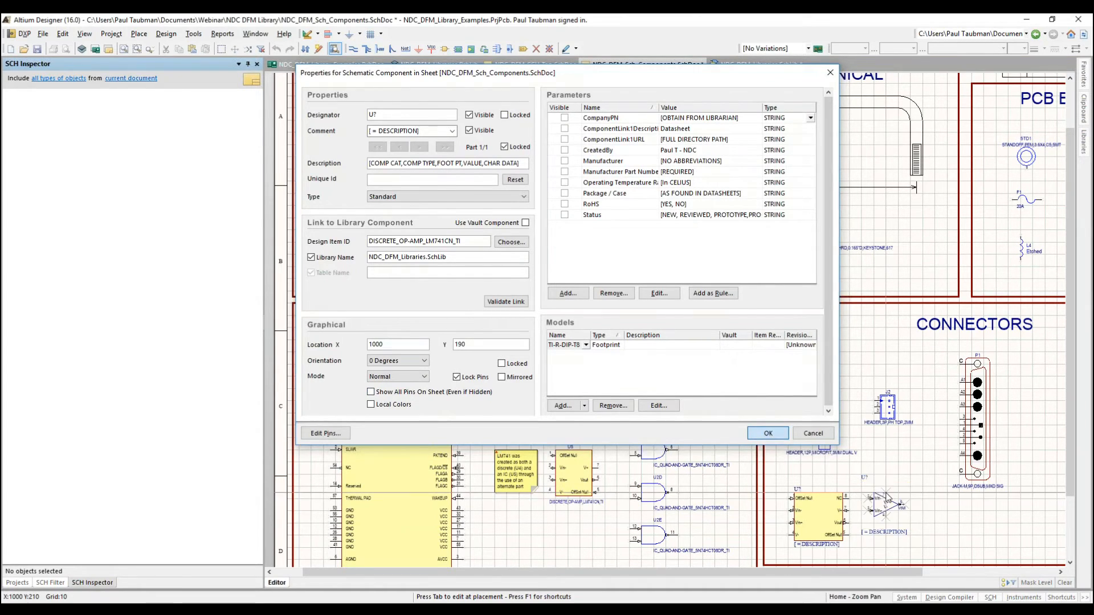
right_click_drag(851, 496, 583, 351)
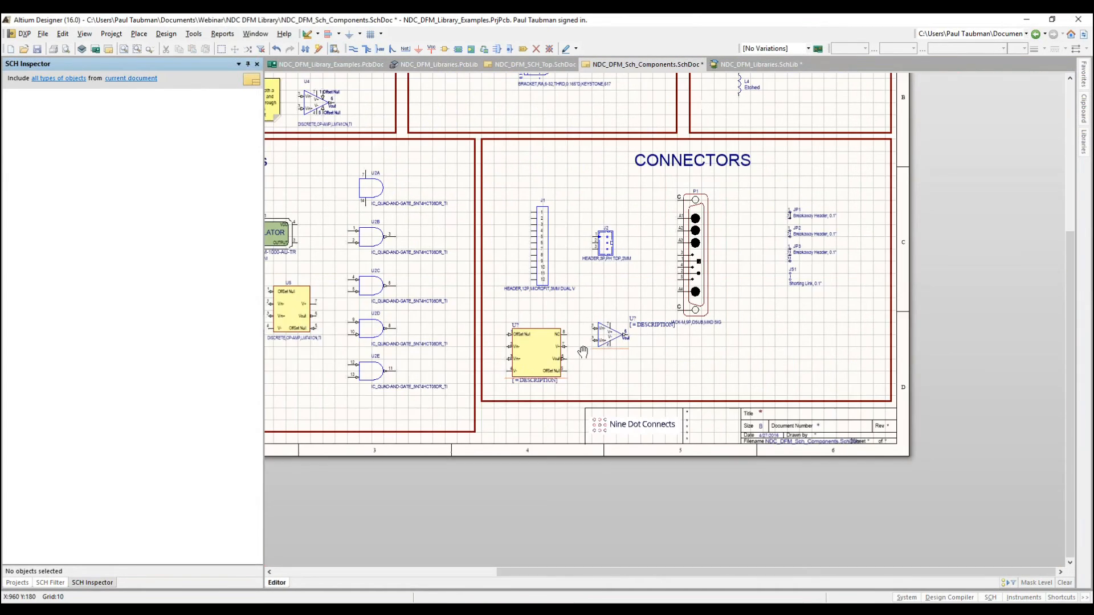
scroll(525, 307, "up", 3, "ctrl")
right_click_drag(657, 321, 565, 276)
Step: Compile the NDC_DFM_Library_Examples.PrjPcb project and review the compiler messages for extra pins in the op-amp's Alternate 1 mode
left_click(17, 582)
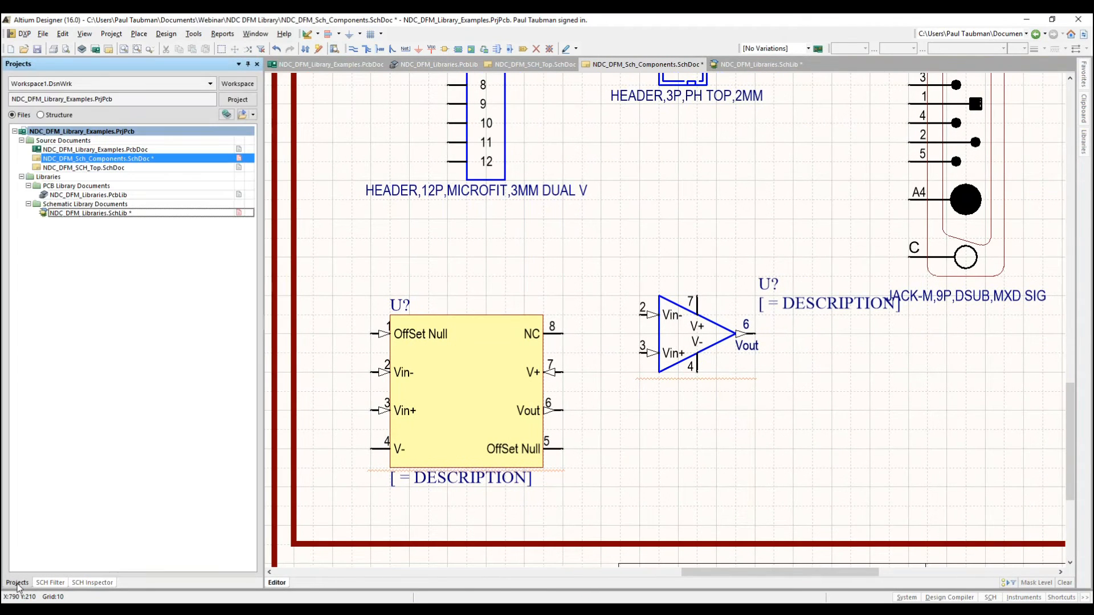
right_click(82, 132)
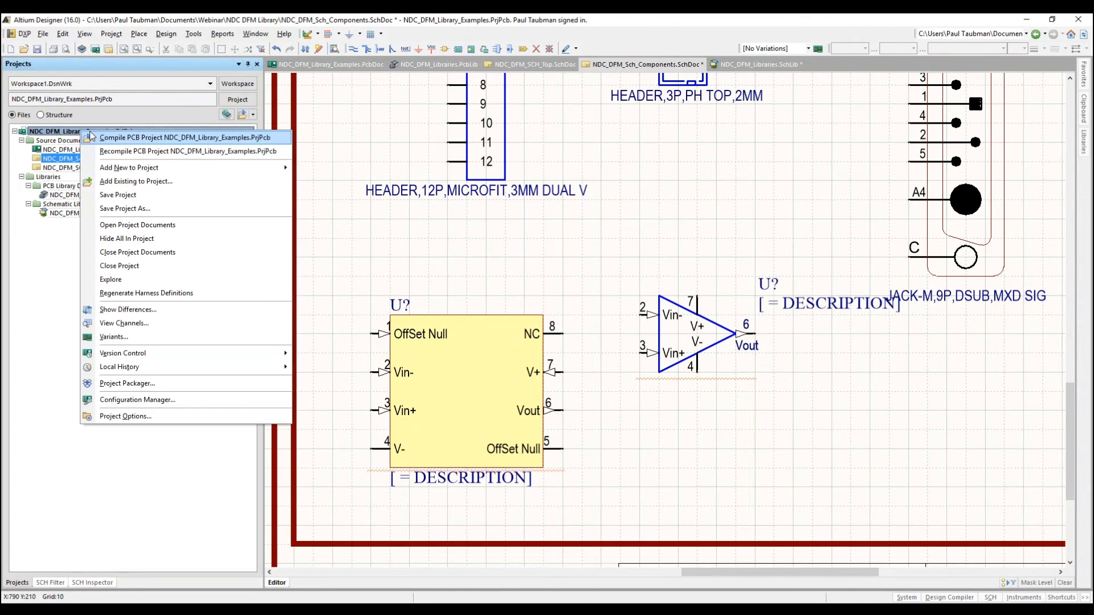
left_click(105, 138)
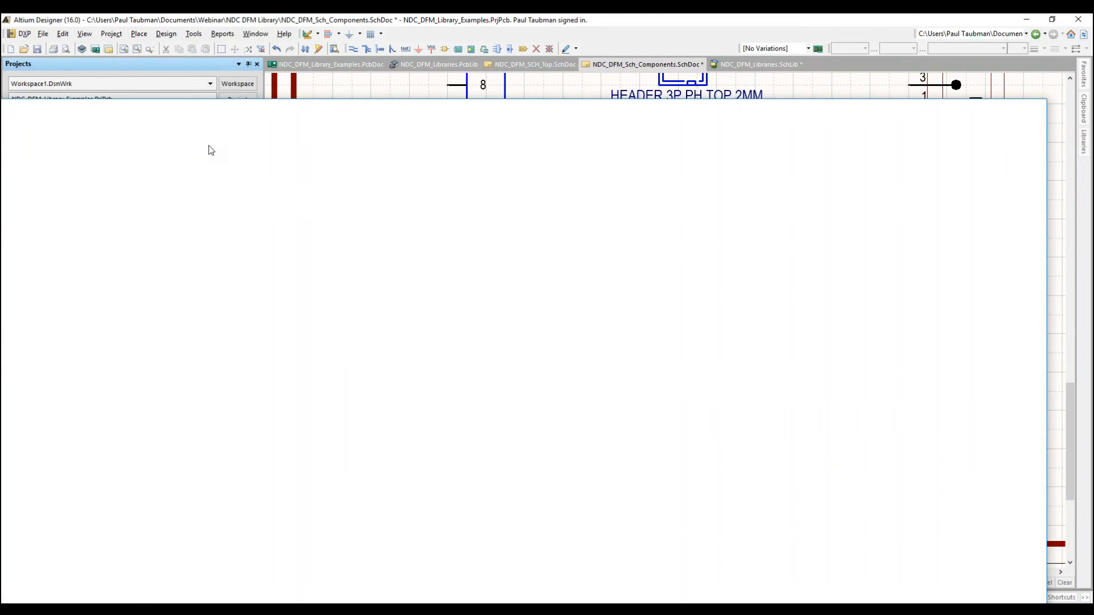
scroll(371, 324, "up", 5)
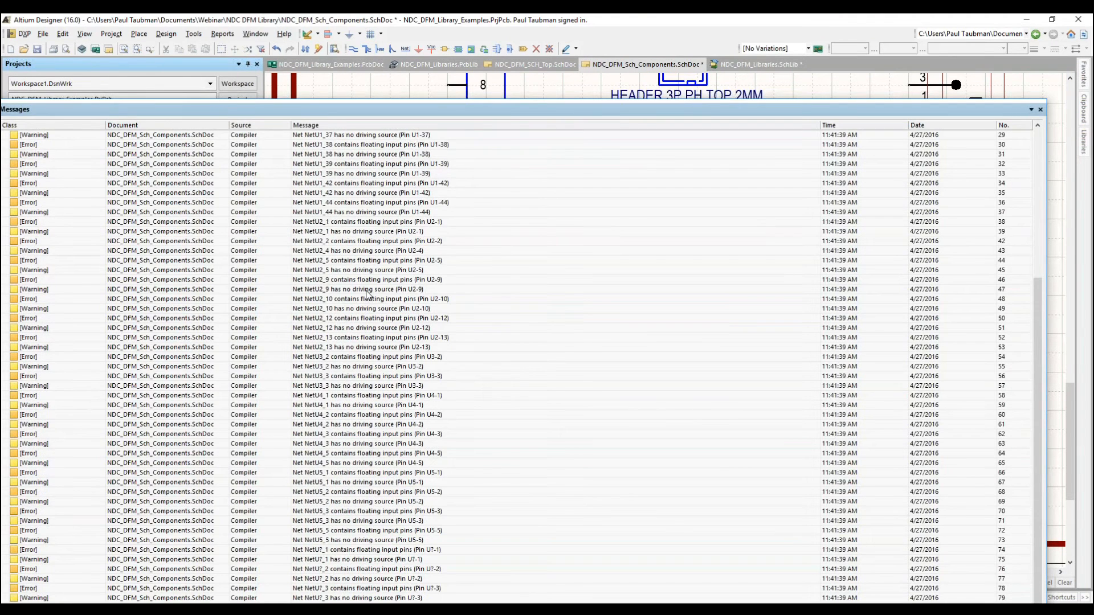
scroll(368, 294, "up", 10)
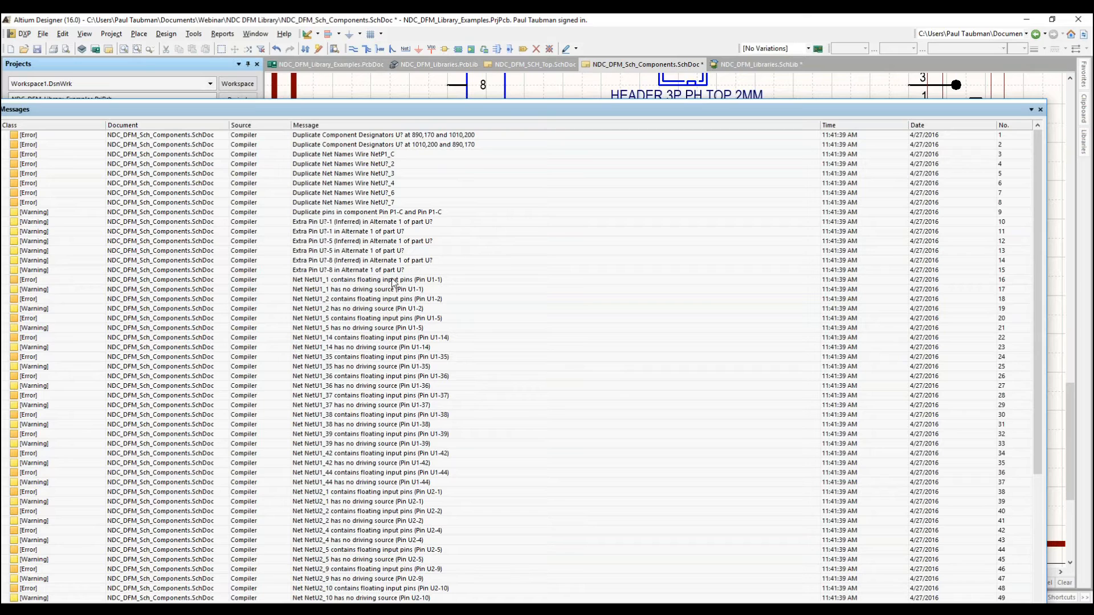
left_click(1040, 109)
Step: Check the violations flagged on the rectangular op-amp symbol and delete both placed op-amps from the schematic
left_click(496, 359)
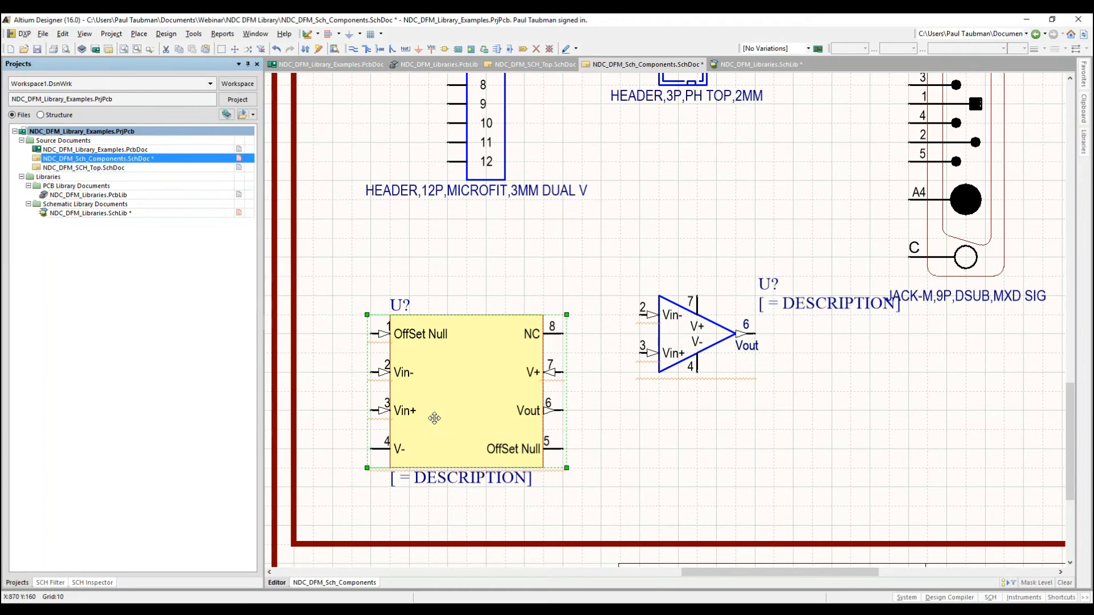
mouse_move(434, 418)
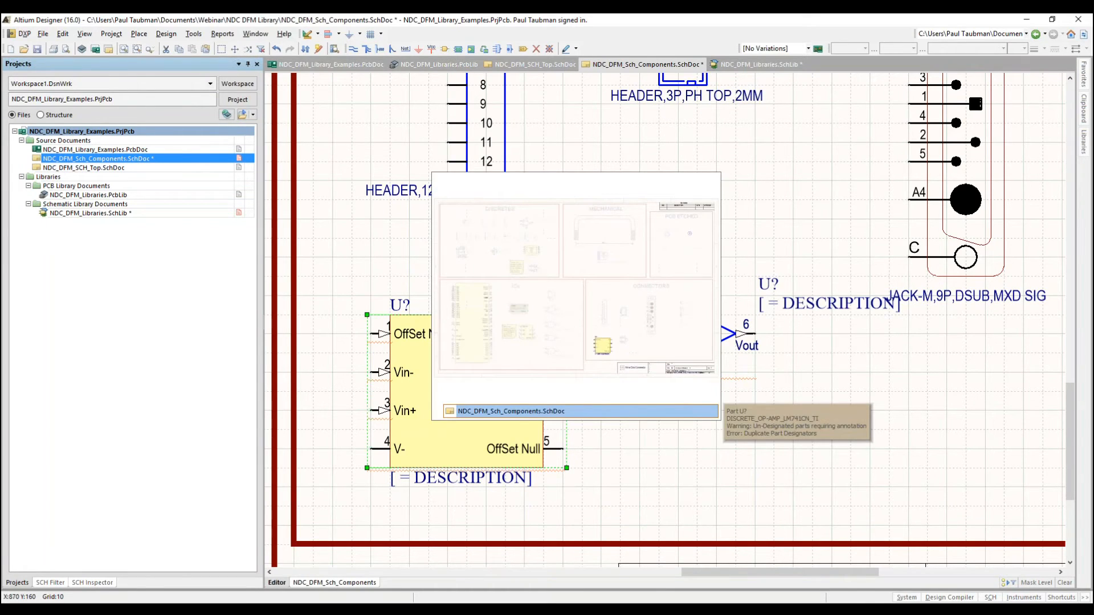
left_click_drag(674, 331, 521, 374)
key("Delete")
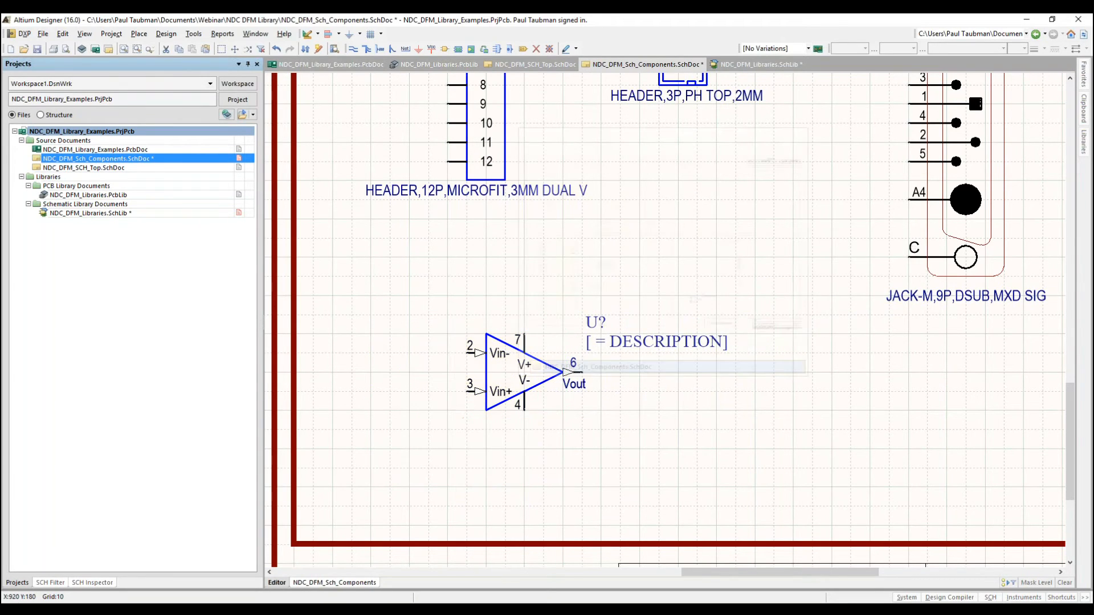
left_click(511, 386)
key("Delete")
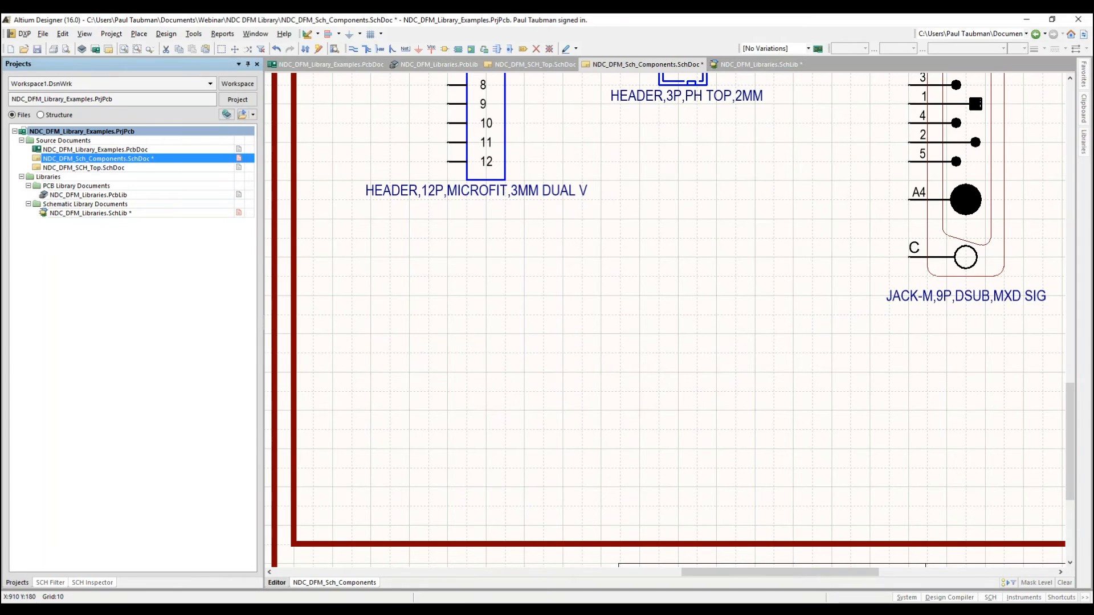
Step: Return to the schematic library, pull the NC pin 8 away from the Alternate 1 body and delete it
left_click(753, 63)
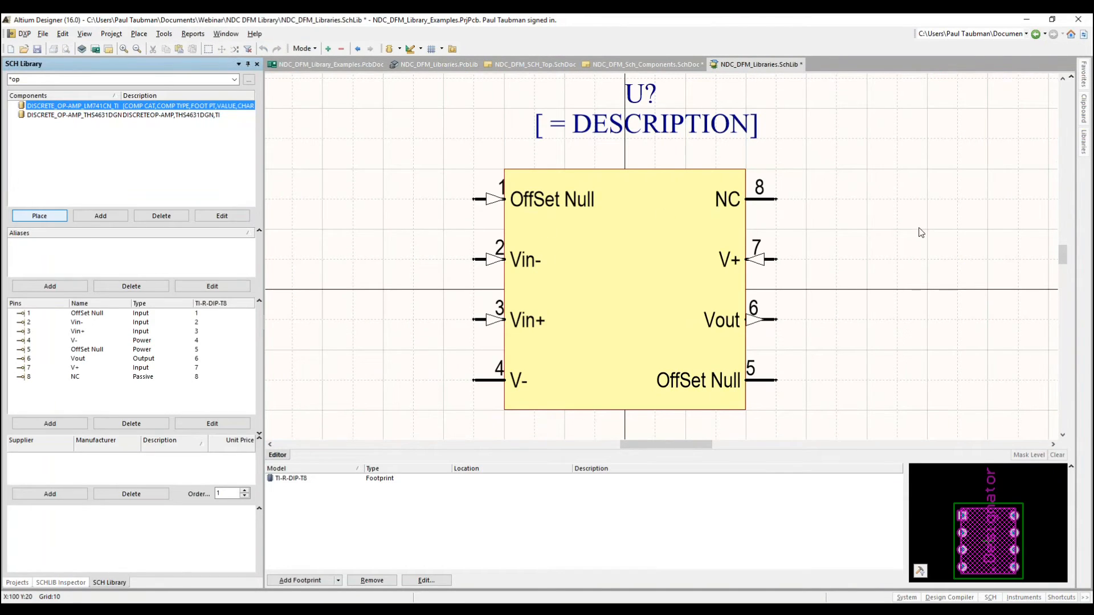
left_click(762, 199)
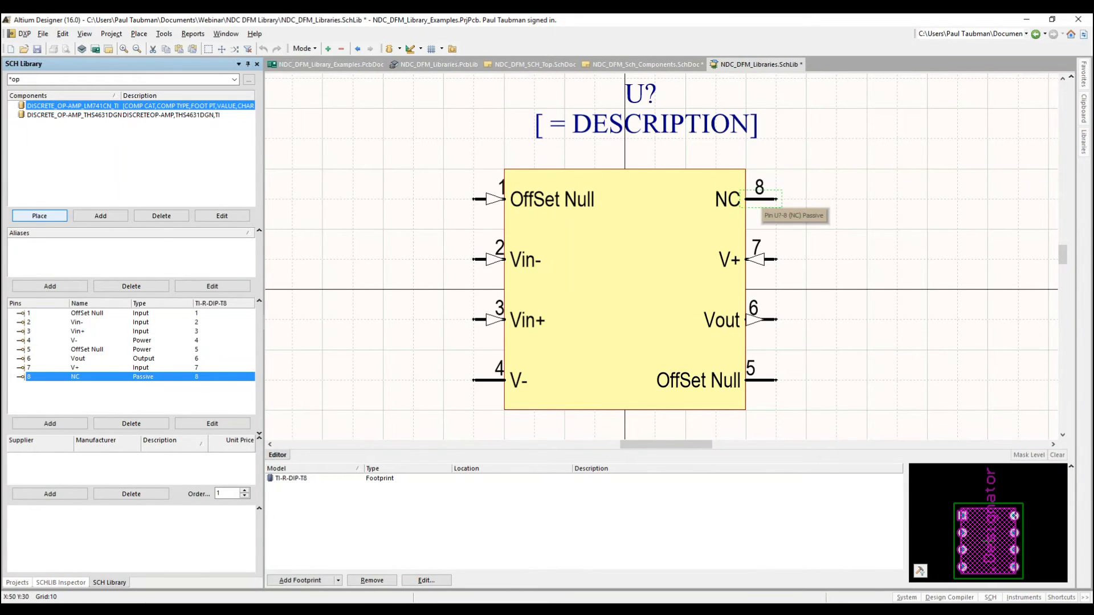
left_click_drag(767, 201, 828, 201)
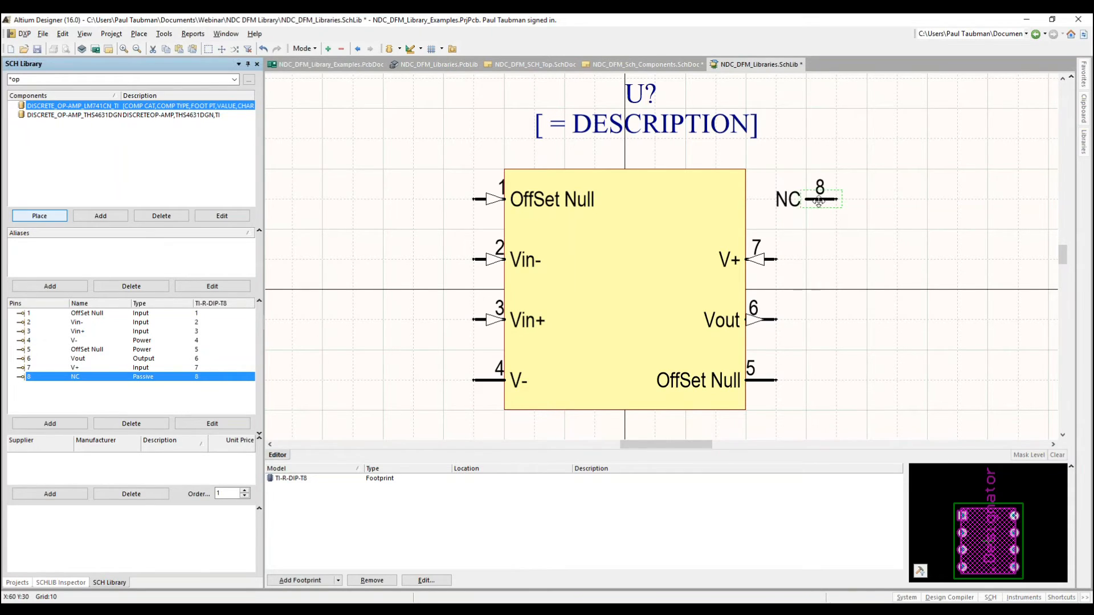
left_click_drag(819, 201, 844, 232)
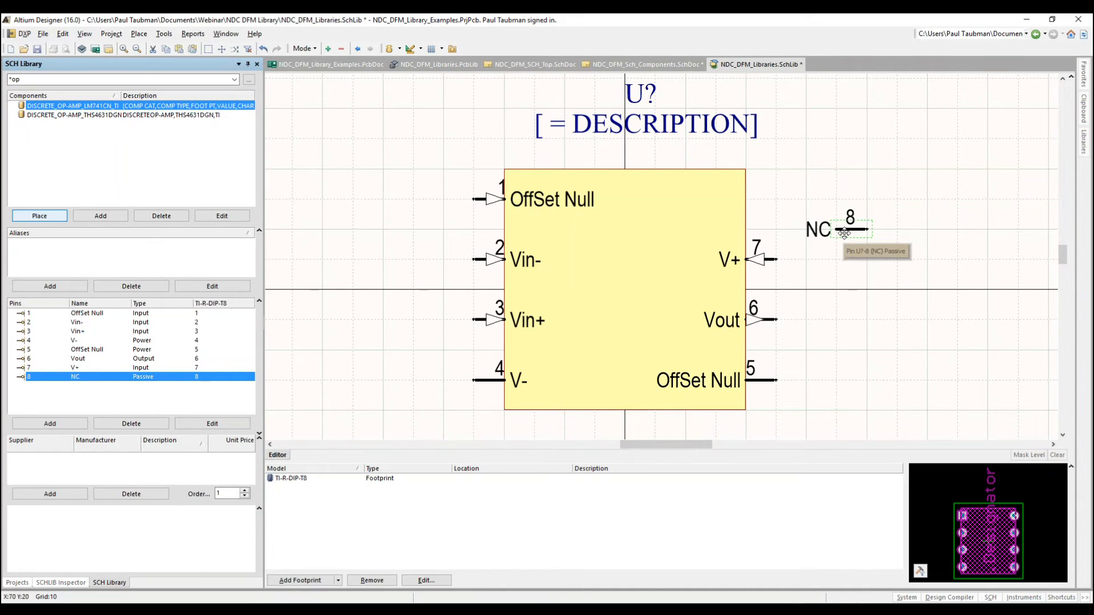
key("Delete")
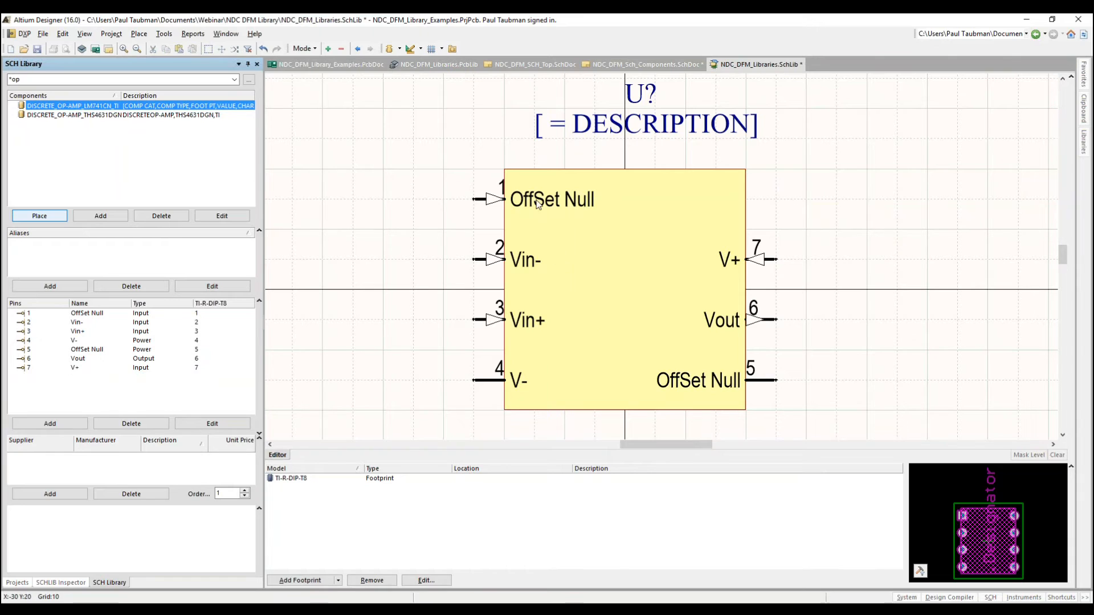
Step: Set the electrical type of the OffSet Null pin 5 to Input
right_click_drag(679, 423, 739, 416)
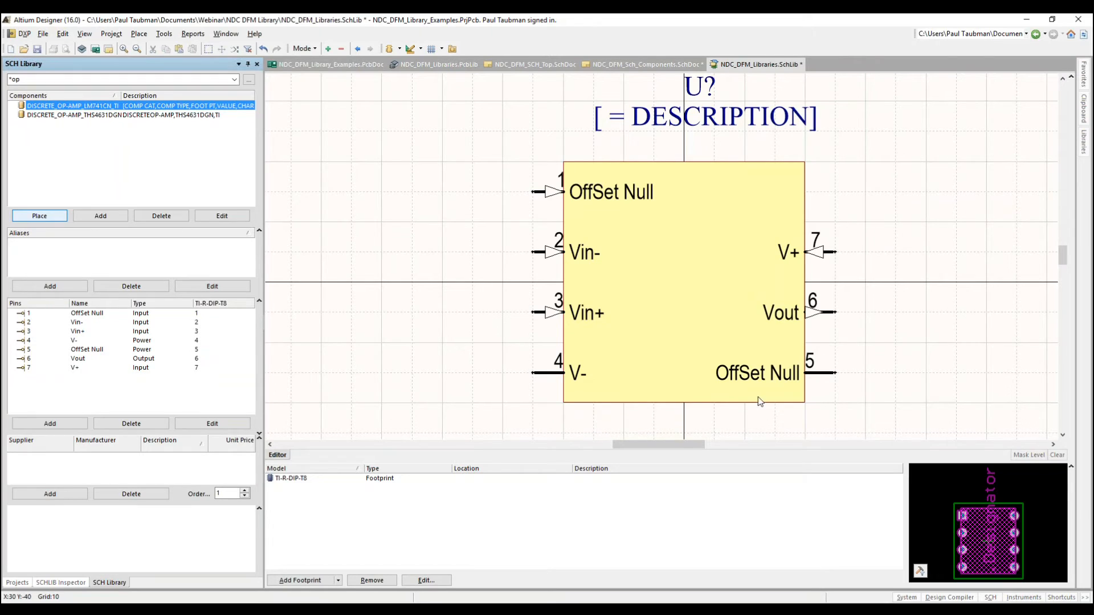
left_click(824, 374)
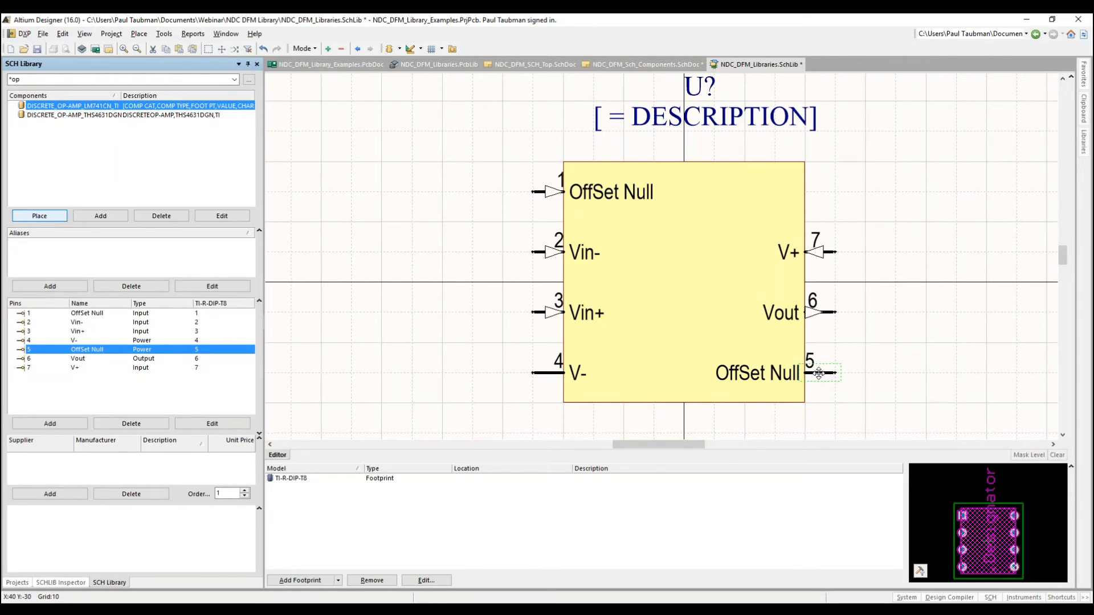
double_click(818, 373)
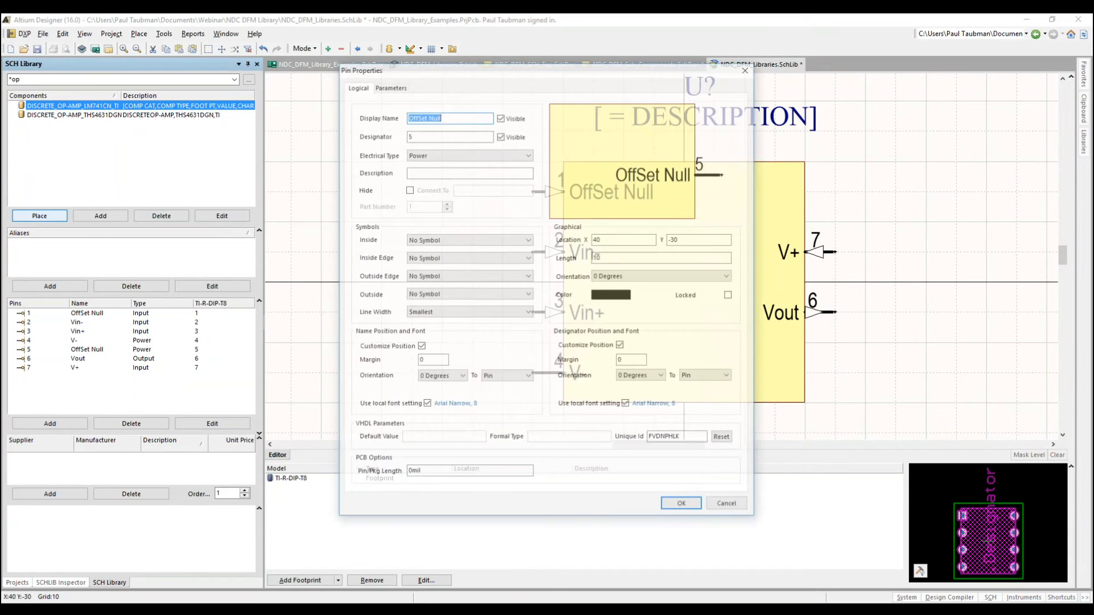
left_click(528, 154)
left_click(427, 162)
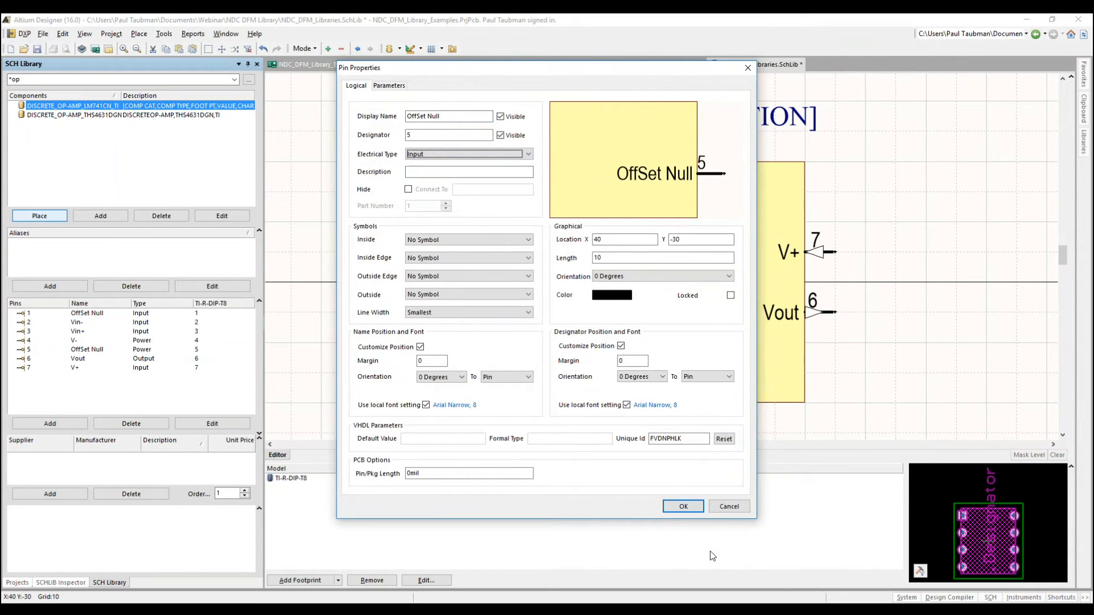
left_click(689, 508)
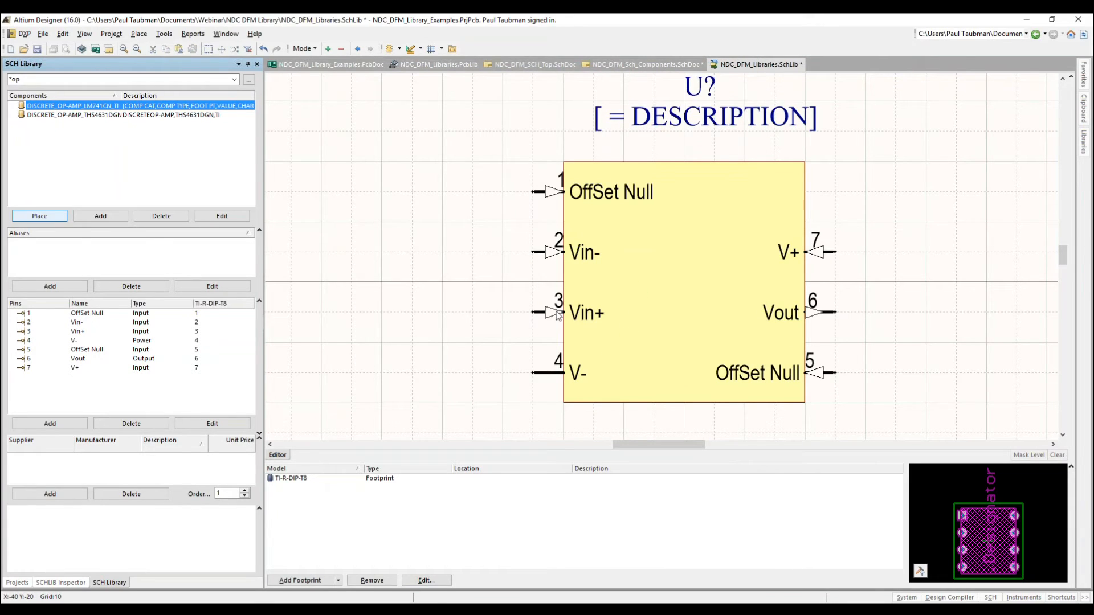
Step: Check the V- pin 4 and set the electrical type of the V+ pin 7 to Power
left_click(546, 376)
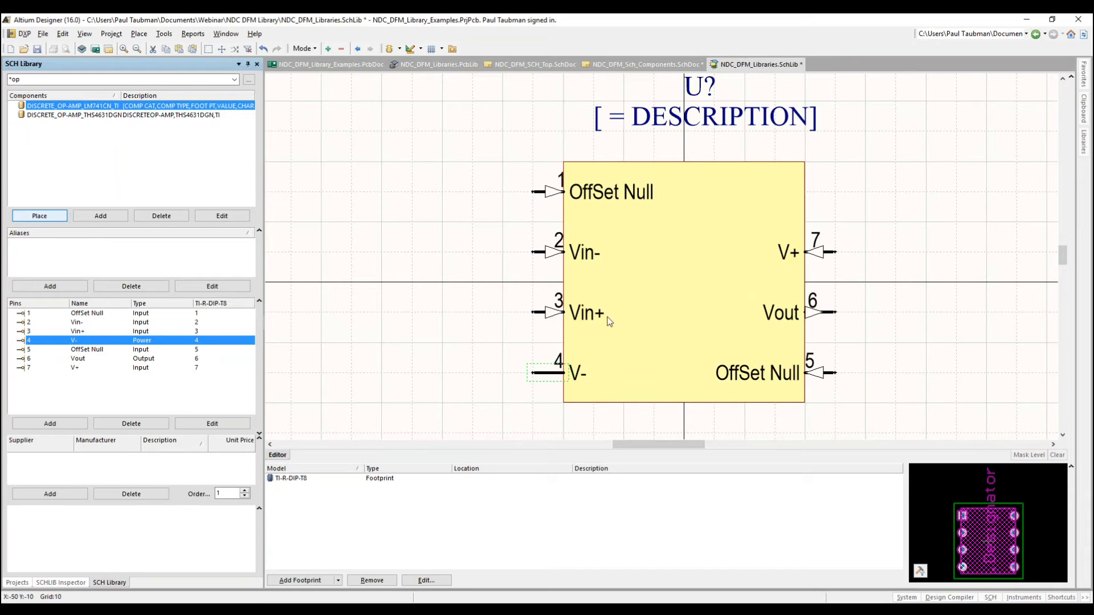
left_click(823, 251)
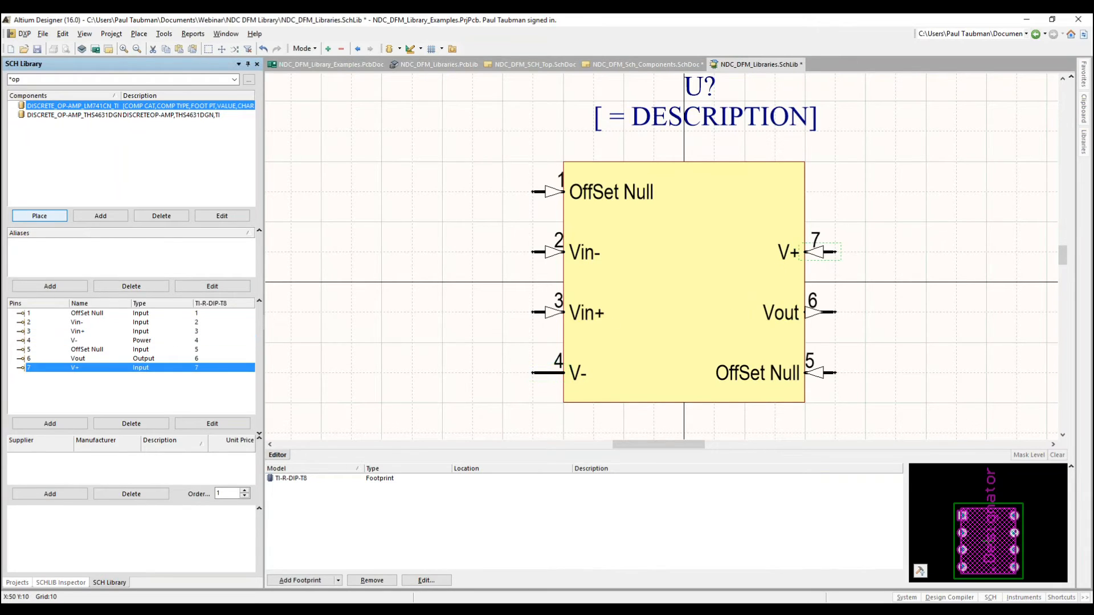
double_click(824, 252)
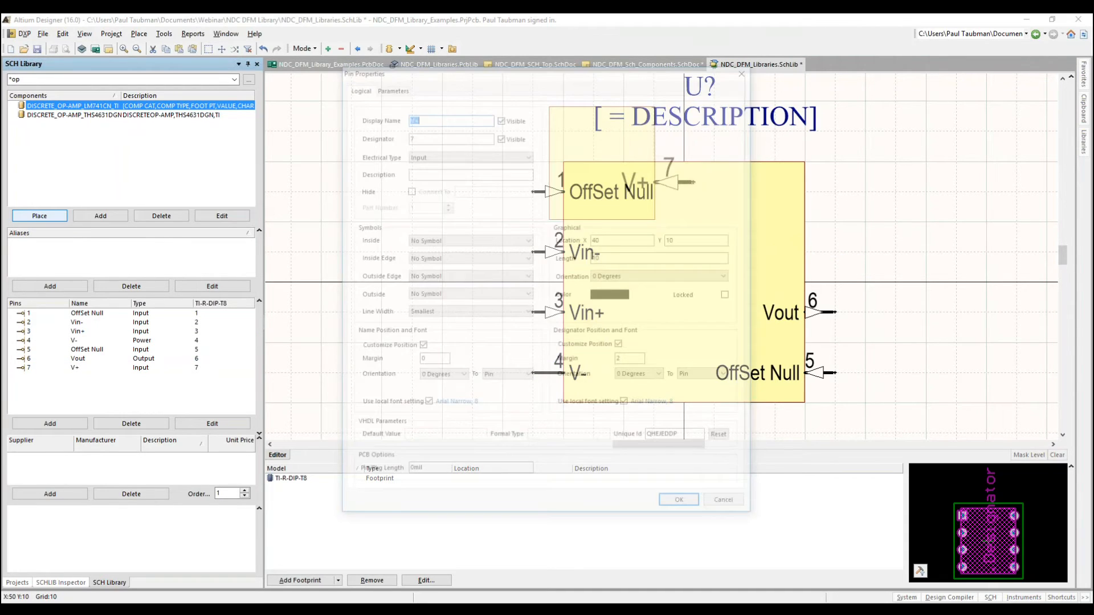
left_click(469, 154)
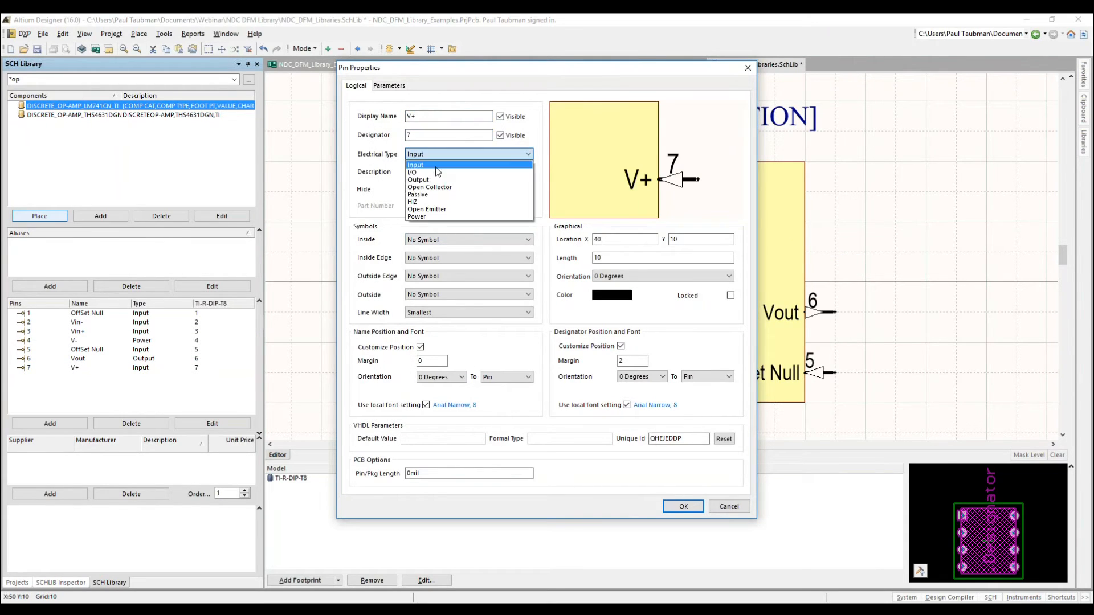
left_click(444, 222)
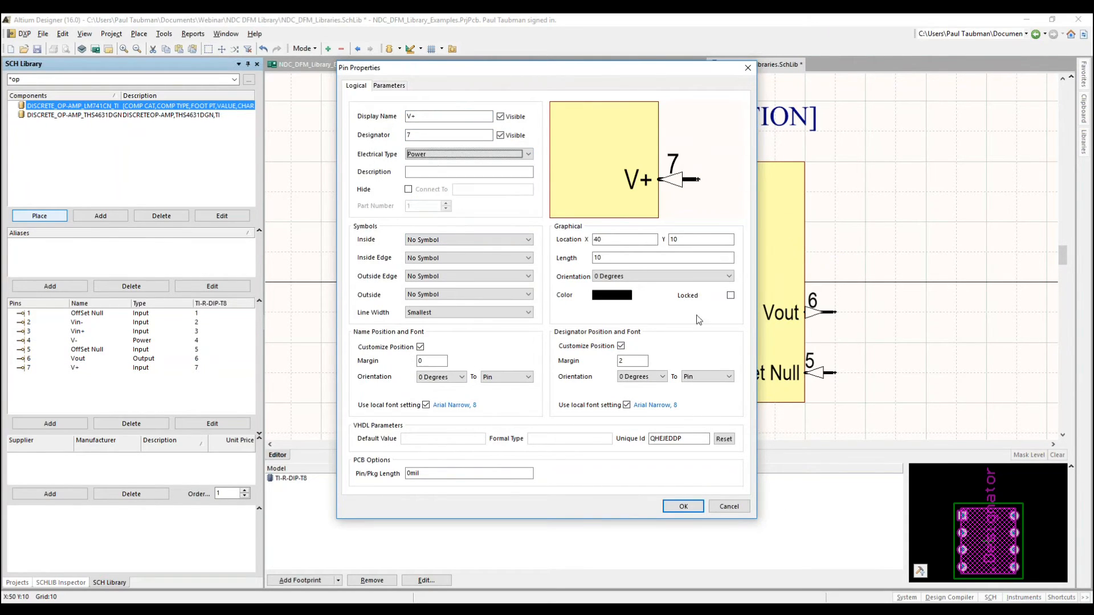
left_click(681, 507)
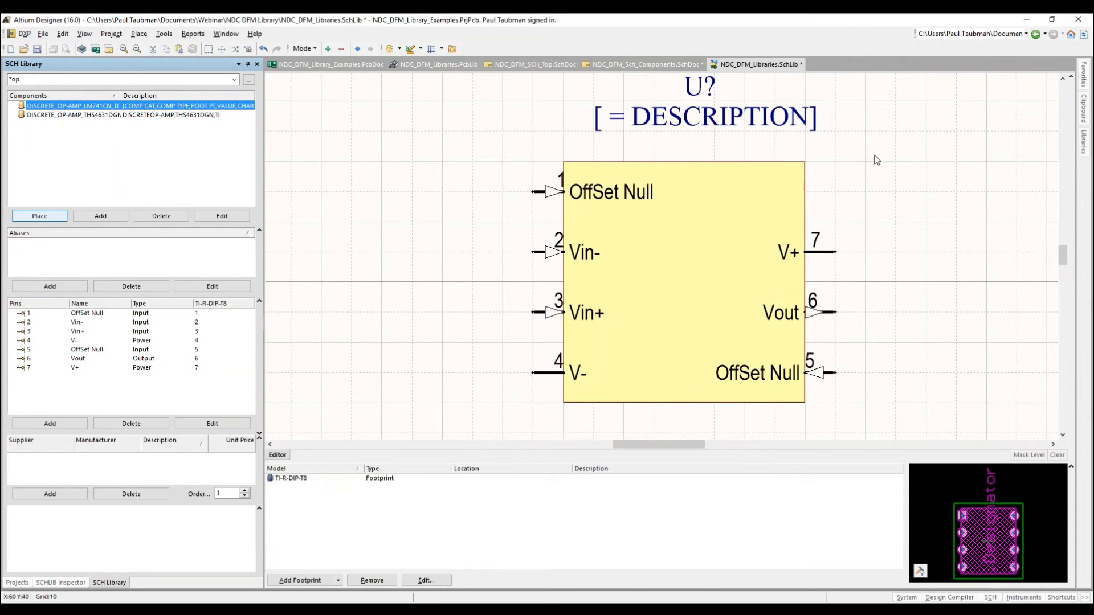
Step: Copy the OffSet Null pin 1 from the Alternate 1 symbol and switch the component to Normal mode
left_click(550, 195)
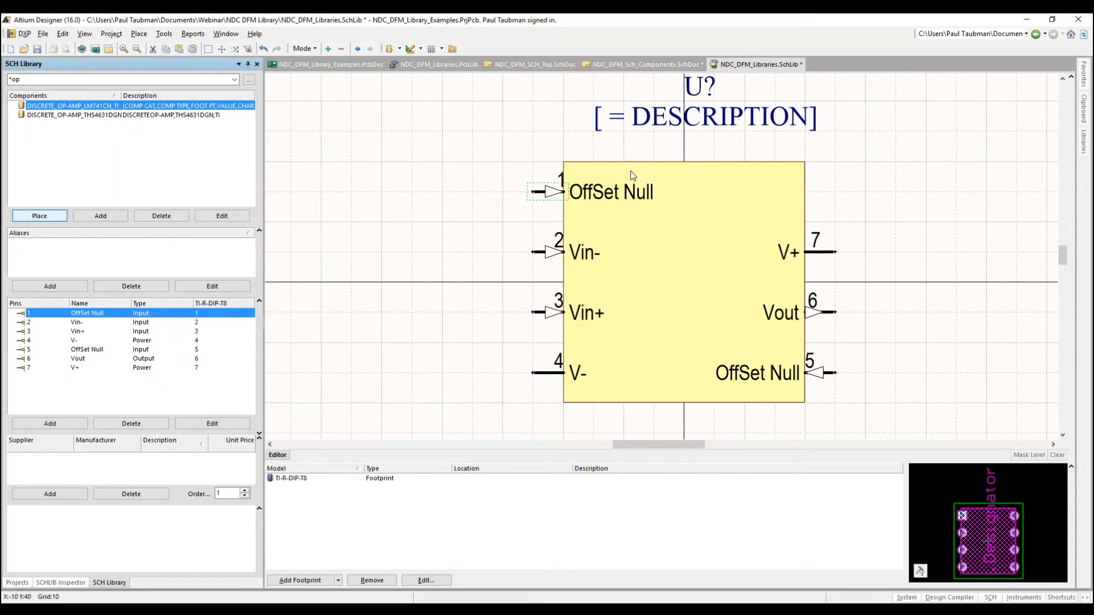
left_click(303, 48)
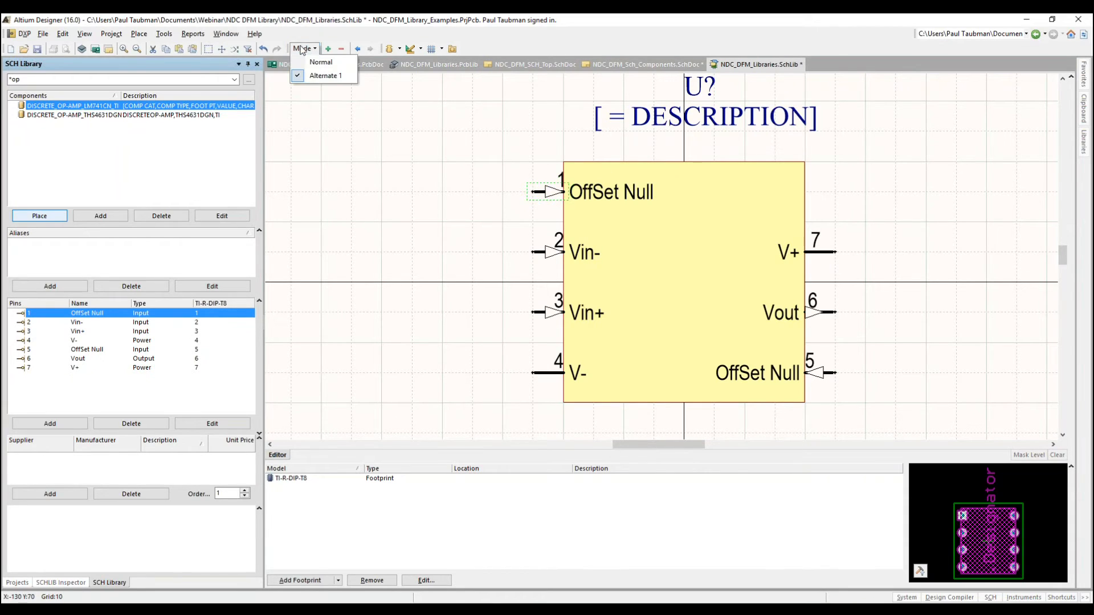
left_click(321, 62)
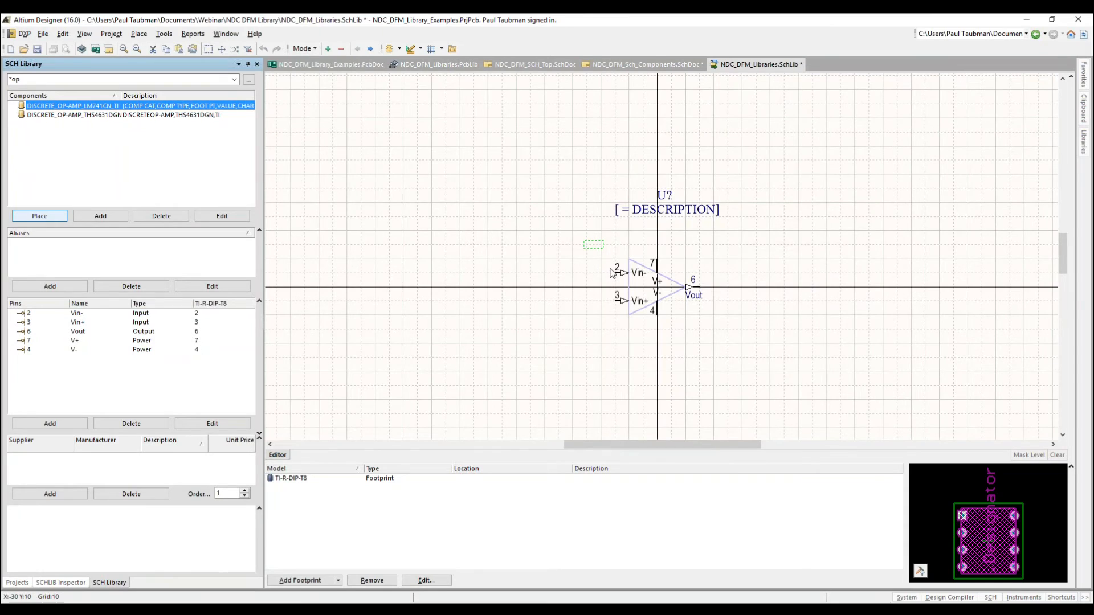
scroll(605, 234, "up", 3, "ctrl")
scroll(605, 234, "up", 3, "ctrl")
right_click_drag(891, 257, 495, 138)
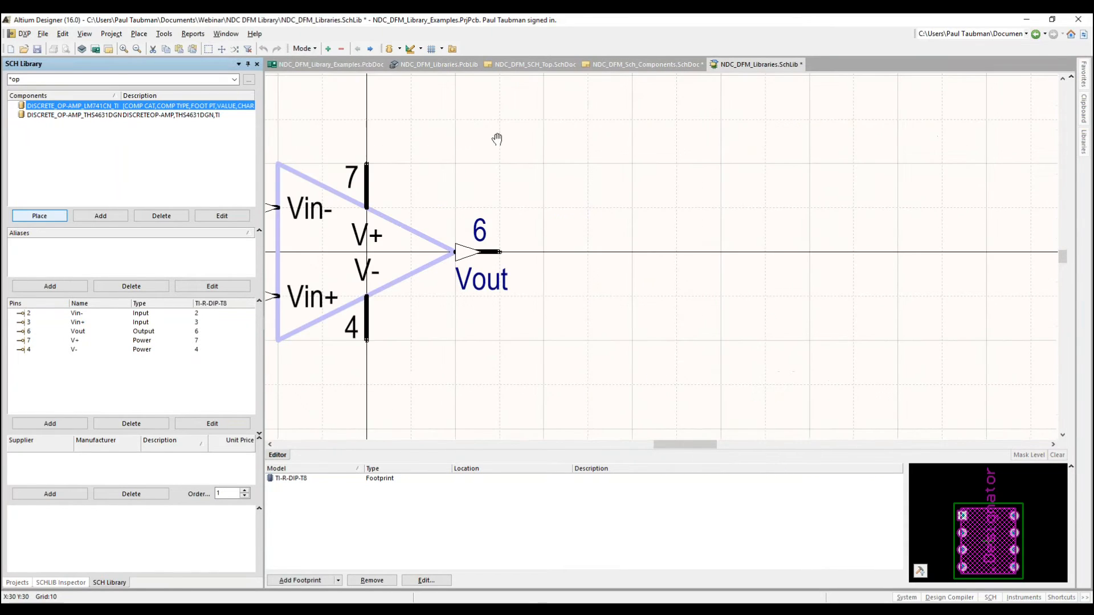
scroll(538, 162, "down", 2, "ctrl")
right_click(602, 188)
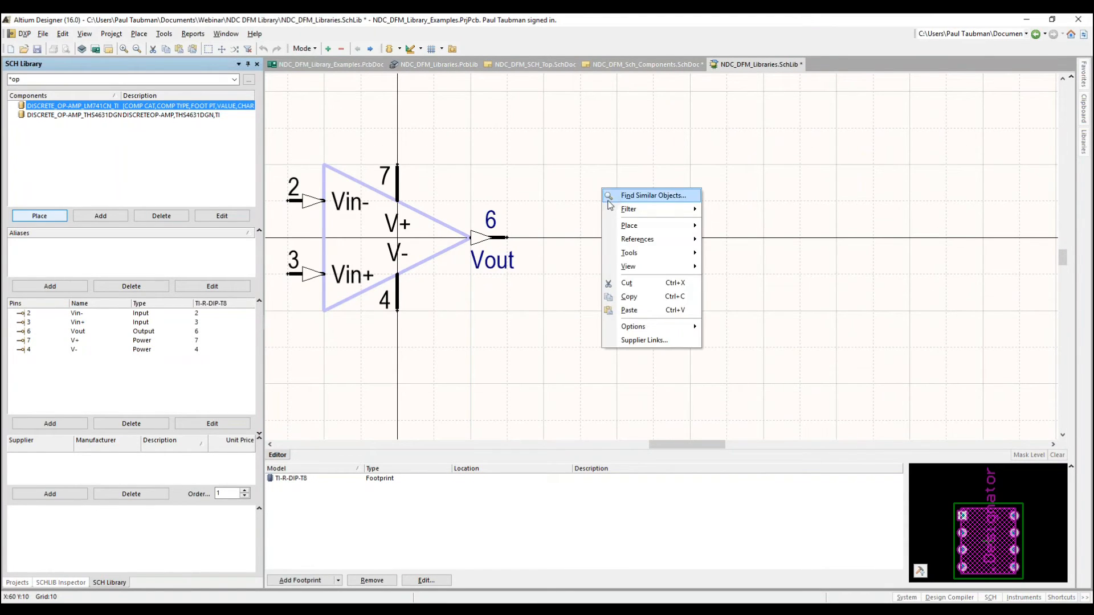
Step: Paste the OffSet Null pin 1 beside the triangular op-amp symbol, rotated vertically with its connection end at the top
left_click(555, 165)
key("p")
key("p")
key("space")
key("space")
key("space")
left_click(580, 200)
key("Escape")
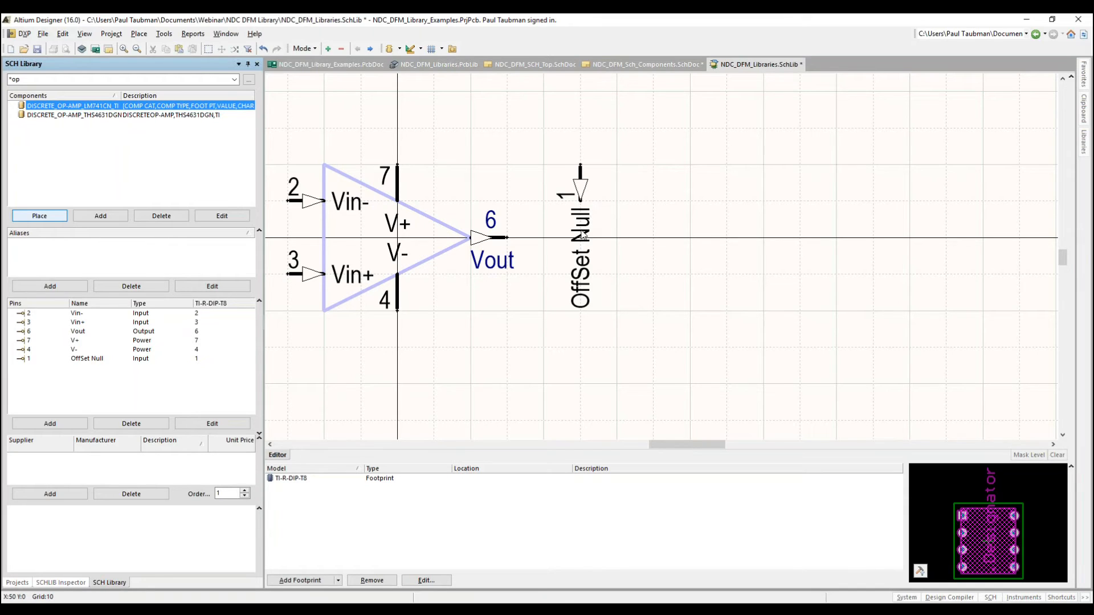
left_click(580, 190)
key("ctrl+c")
key("ctrl+v")
left_click(581, 191)
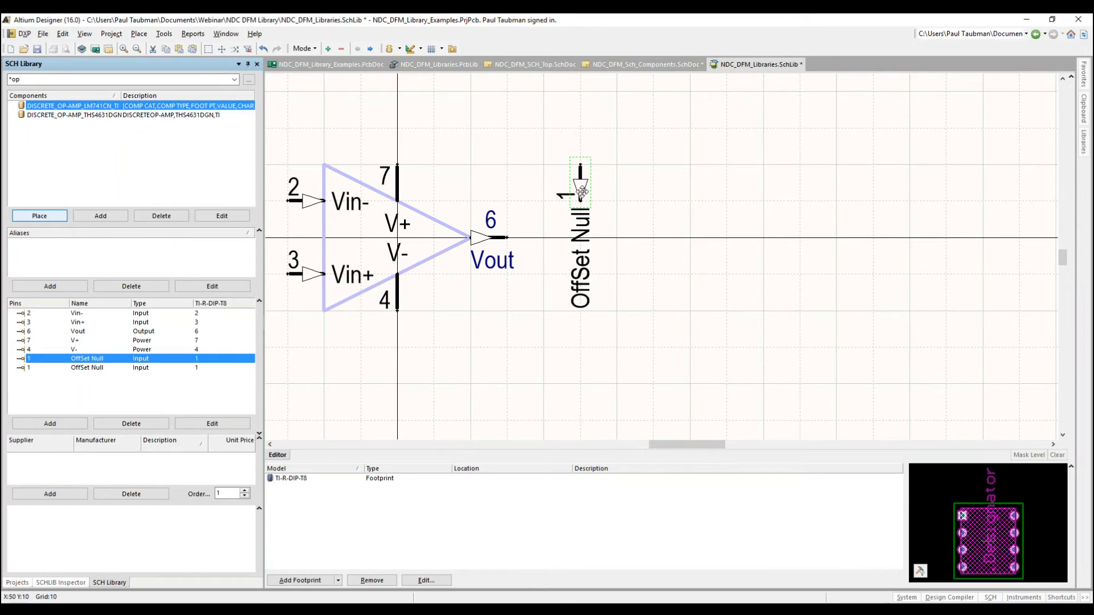
left_click_drag(578, 191, 624, 201)
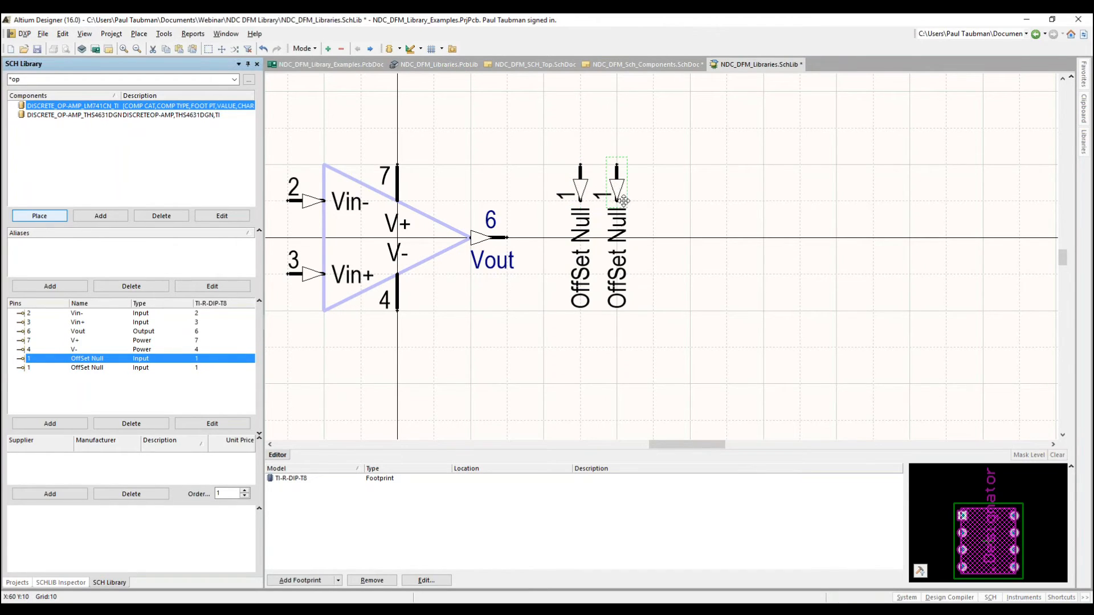
left_click_drag(613, 200, 648, 211)
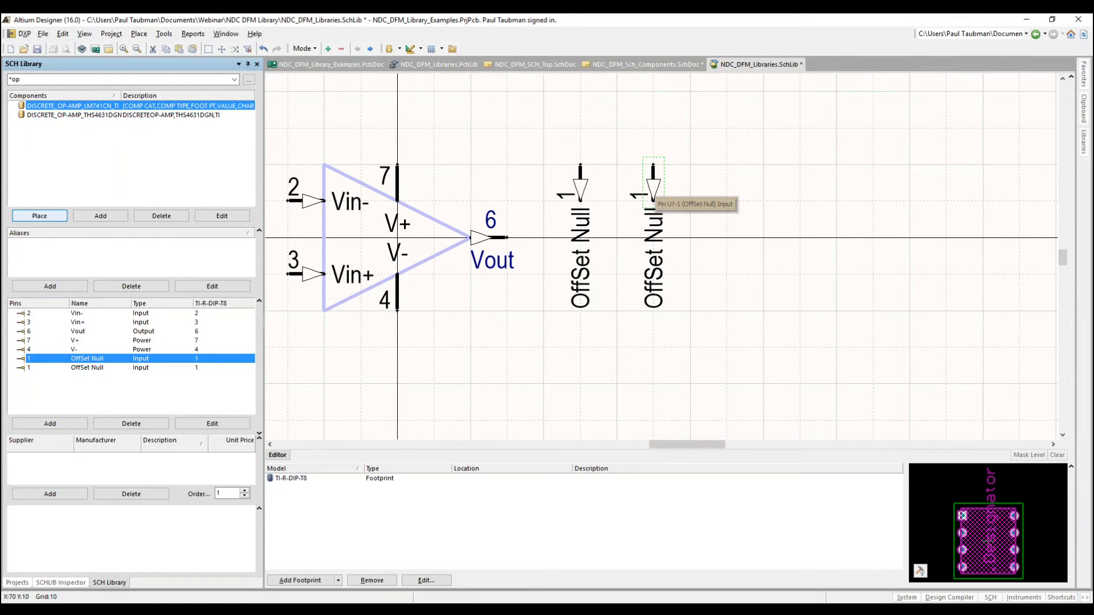
key("Delete")
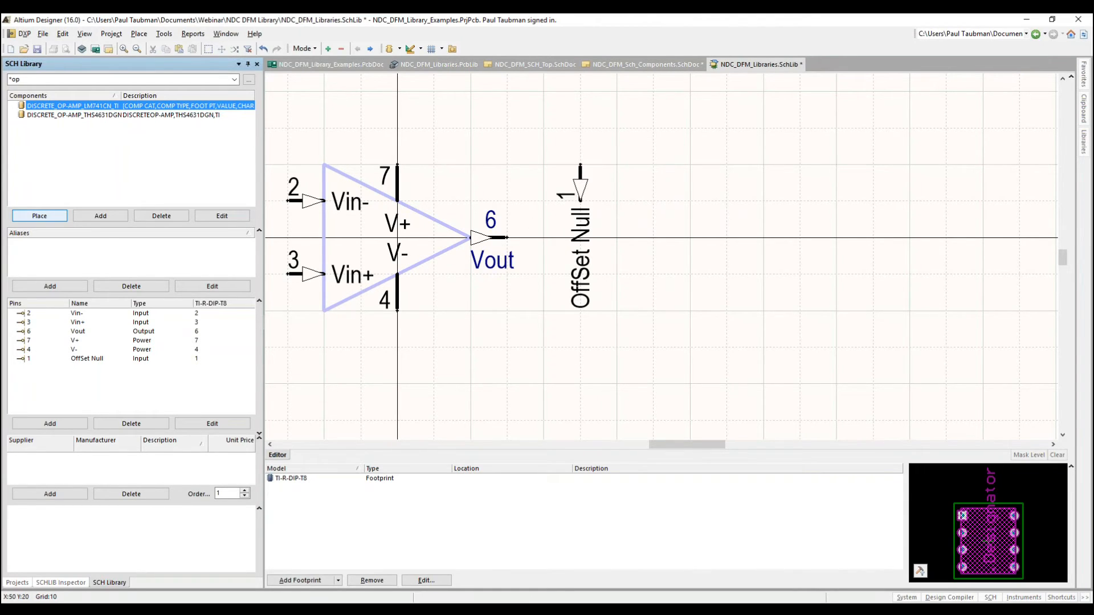
Step: Hide the display name and designator of the vertical OffSet Null pin 1
left_click(581, 184)
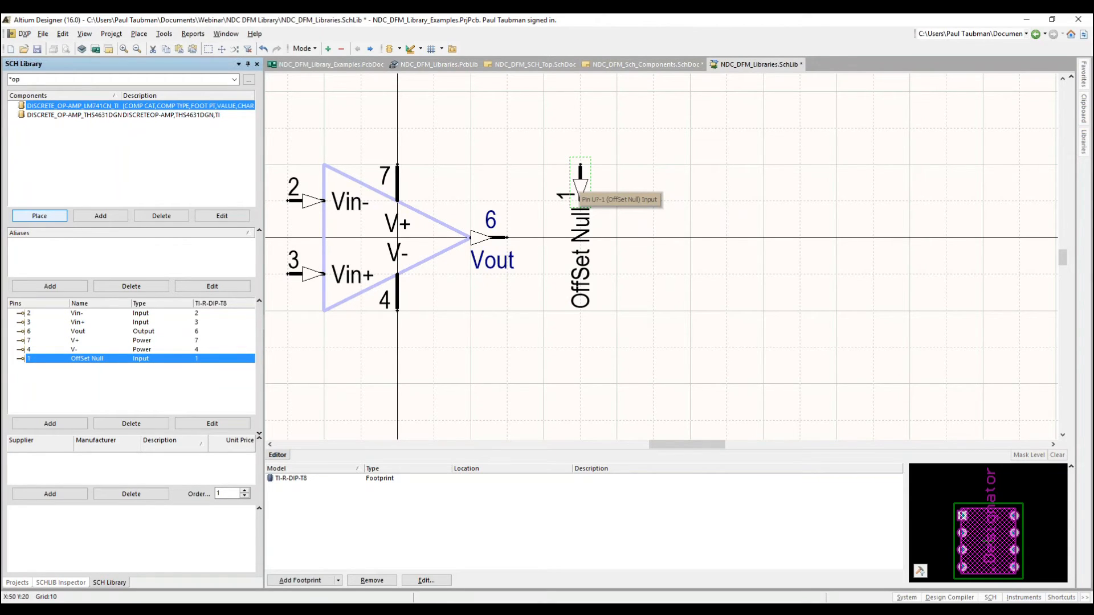
double_click(579, 193)
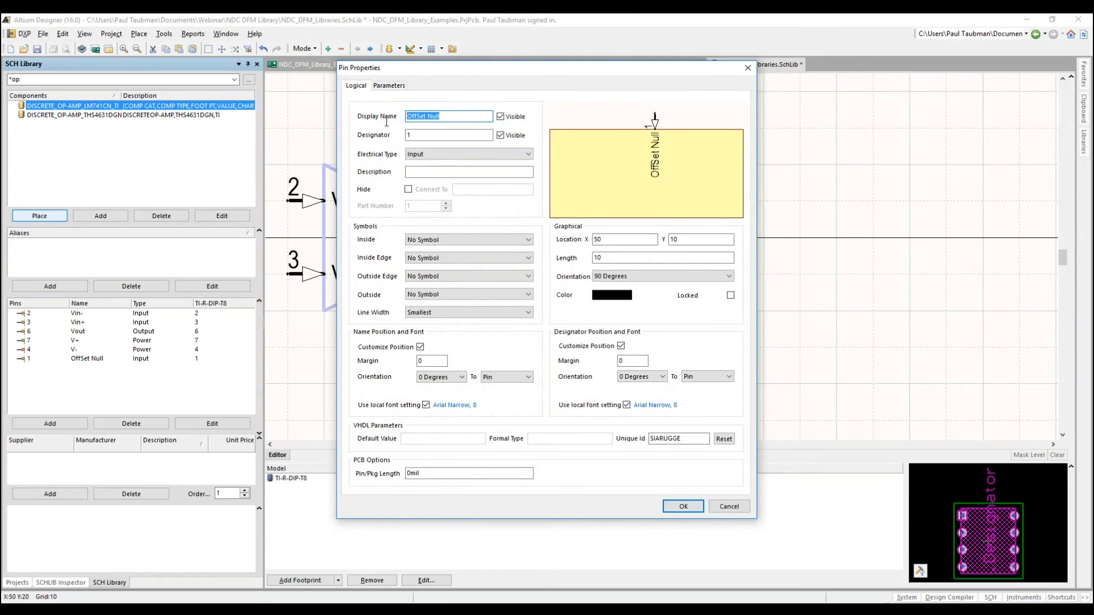
left_click(500, 117)
left_click(502, 136)
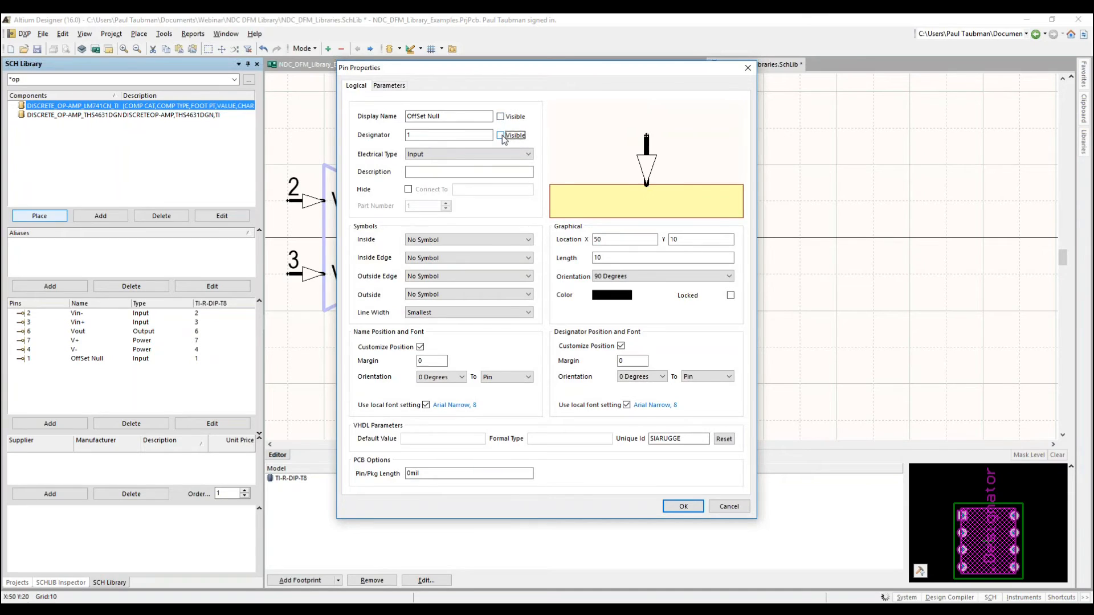
Step: Set pin 1's PinName parameter to OffSet Null and PinNumber to 1, and make both parameters visible
left_click(391, 86)
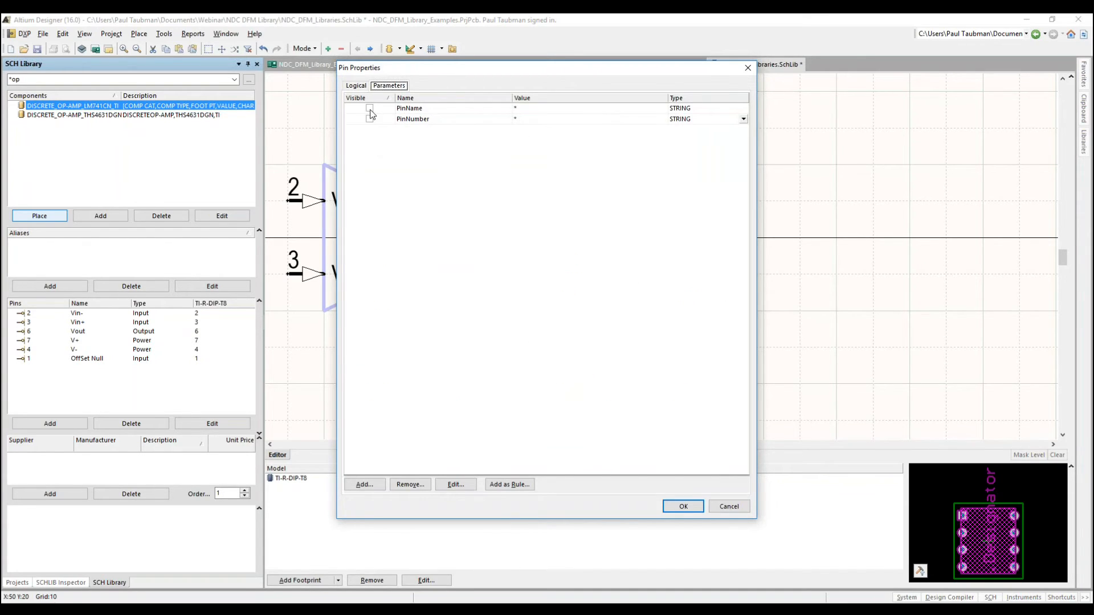
left_click(529, 112)
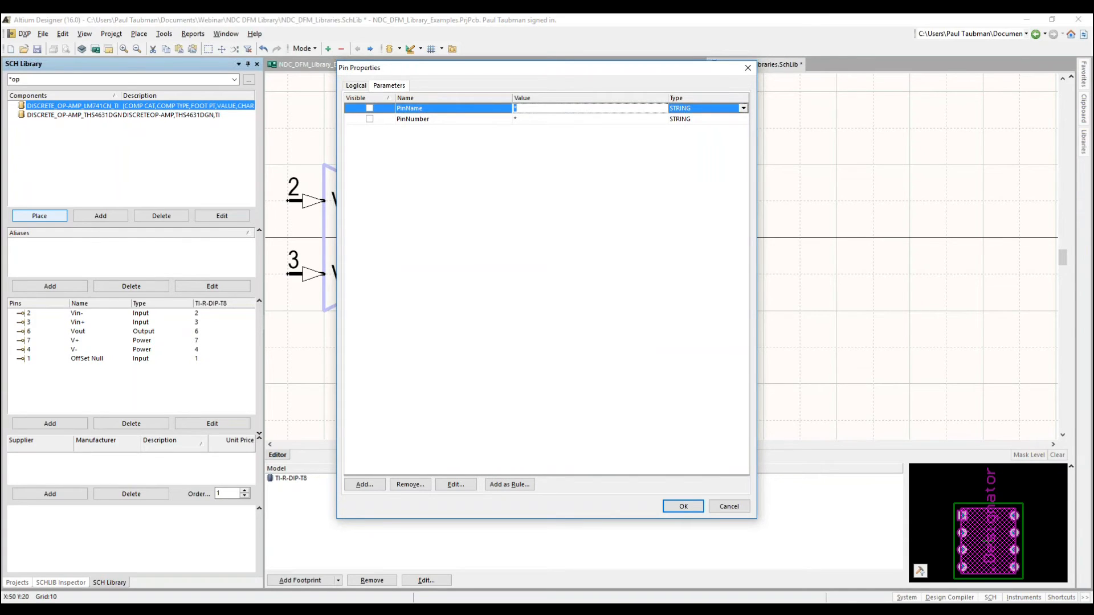
key("ctrl+v")
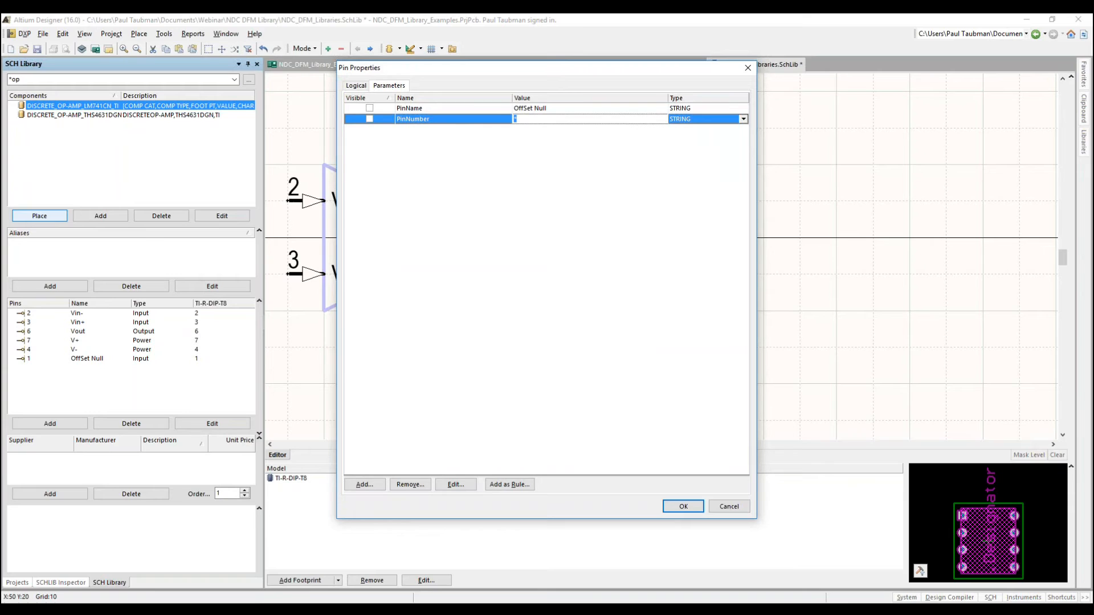
left_click(370, 109)
left_click(370, 118)
left_click(369, 117)
left_click(369, 109)
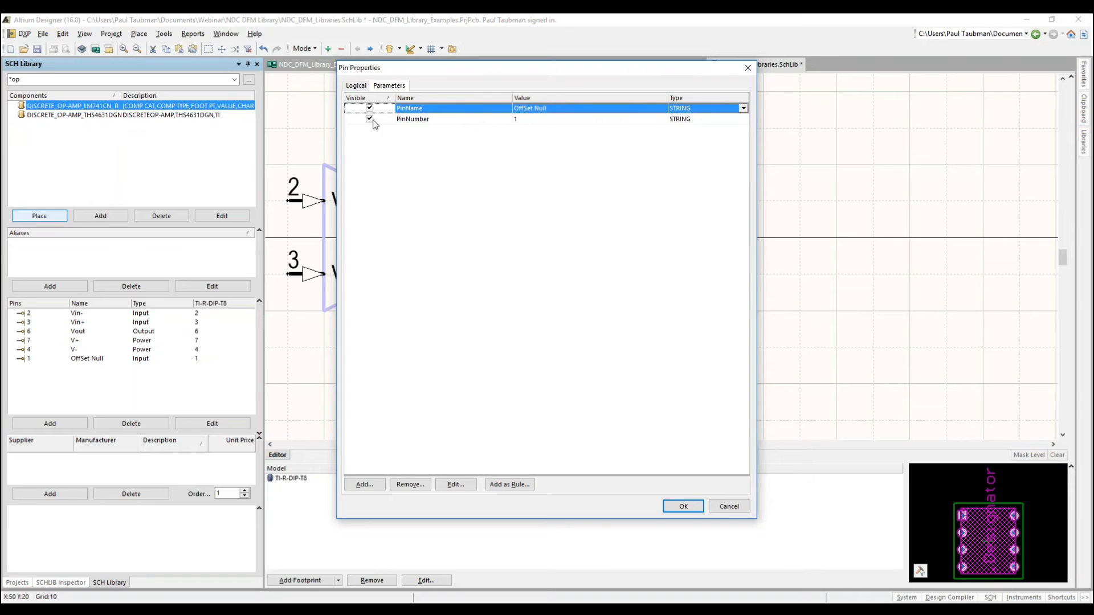
left_click(683, 506)
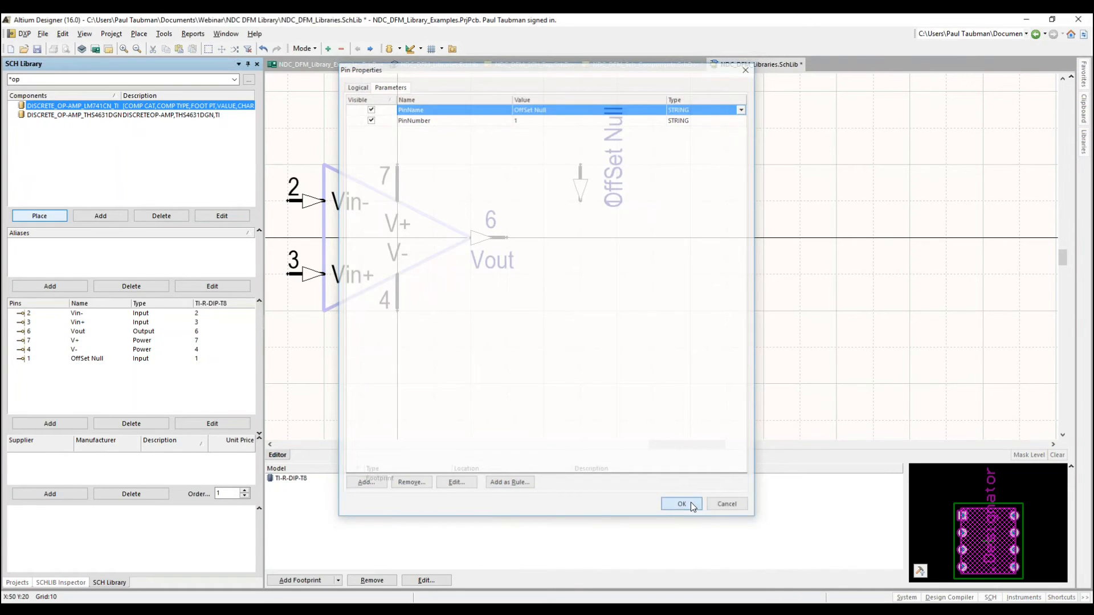
Step: Move pin 1 above the triangle's upper sloped edge next to pin 7, and turn its name and number labels horizontal
left_click(572, 190)
left_click_drag(575, 190, 512, 169)
key("space")
key("space")
key("space")
left_click_drag(467, 197, 611, 126)
key("space")
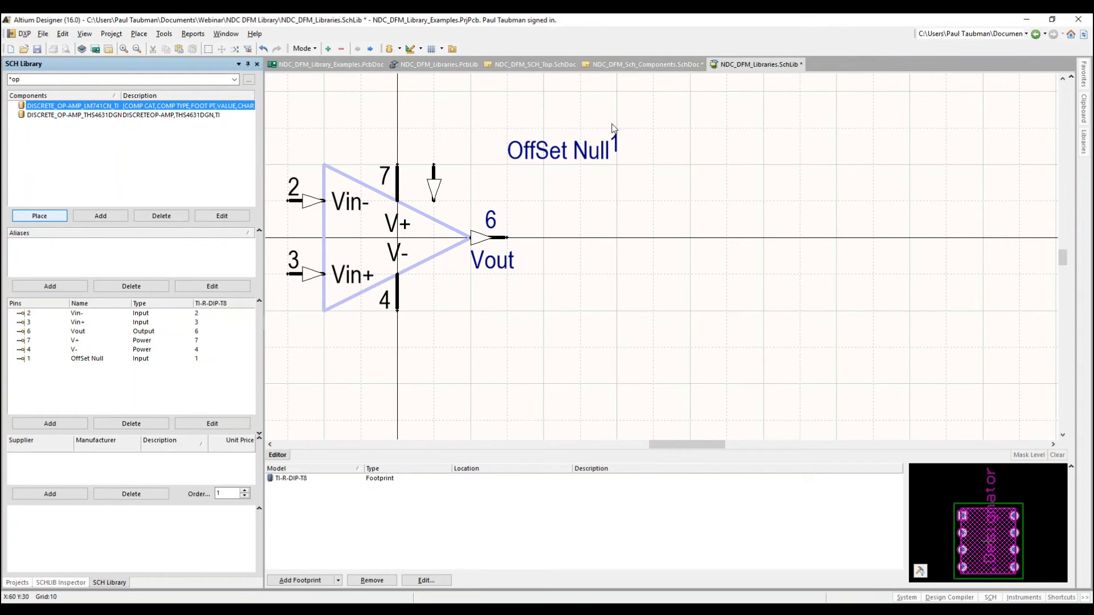
left_click(433, 181)
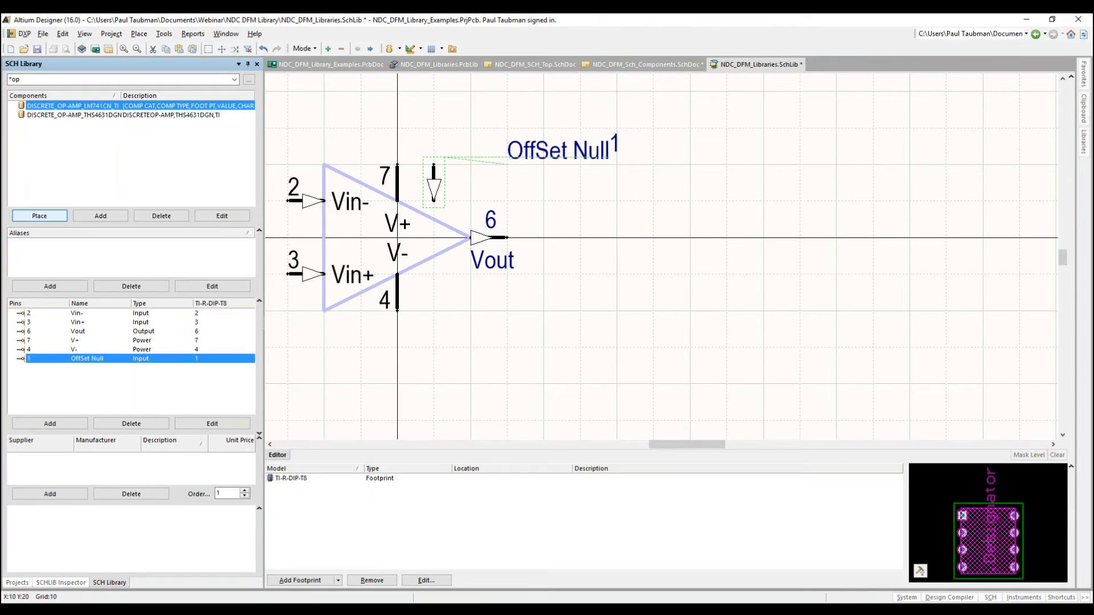
left_click(435, 180)
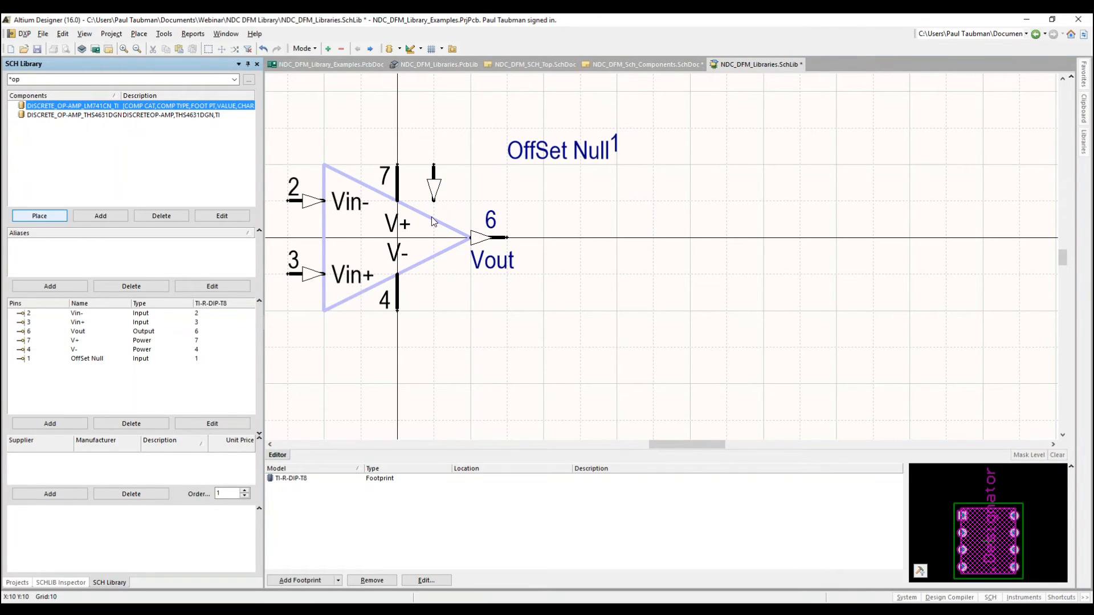
Step: Set the length of pin 1 to 15 and move it down to touch the triangle's upper sloped edge
scroll(432, 205, "up", 2, "ctrl")
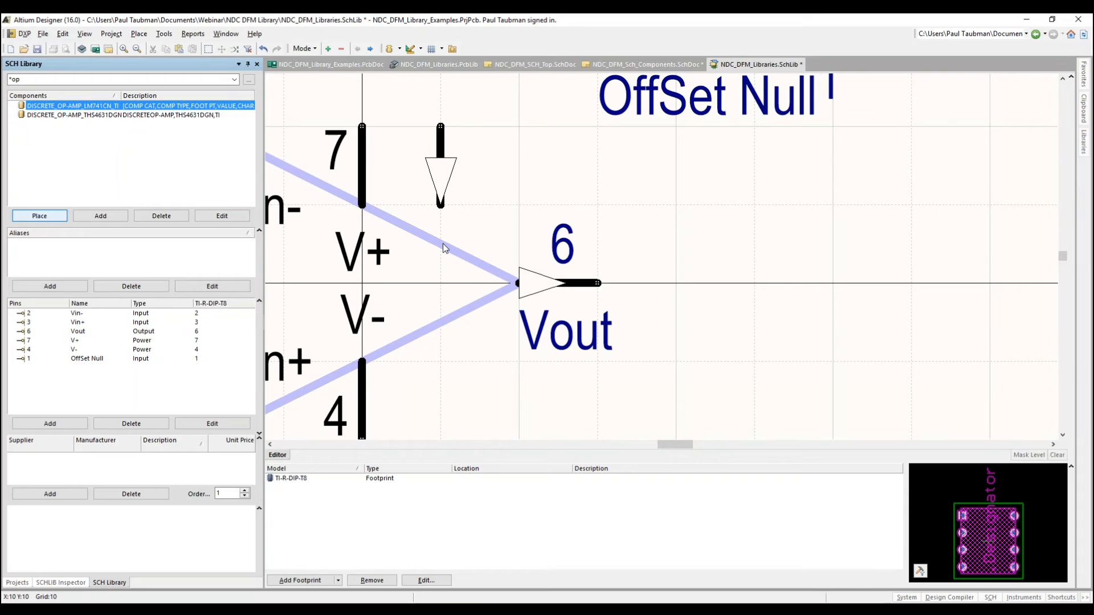
double_click(439, 150)
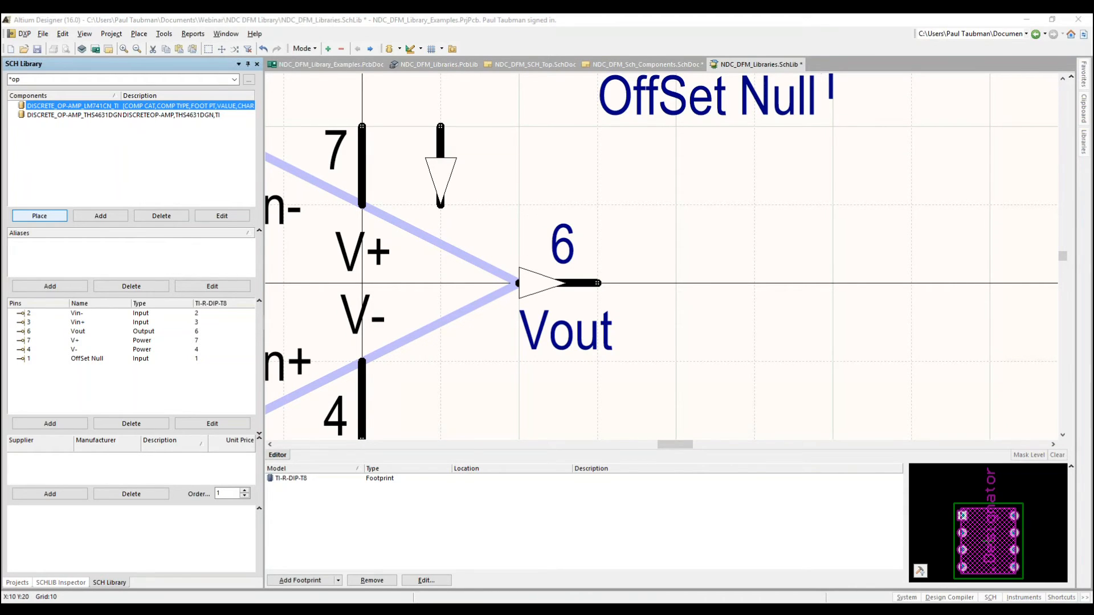
left_click_drag(607, 258, 563, 256)
type("15")
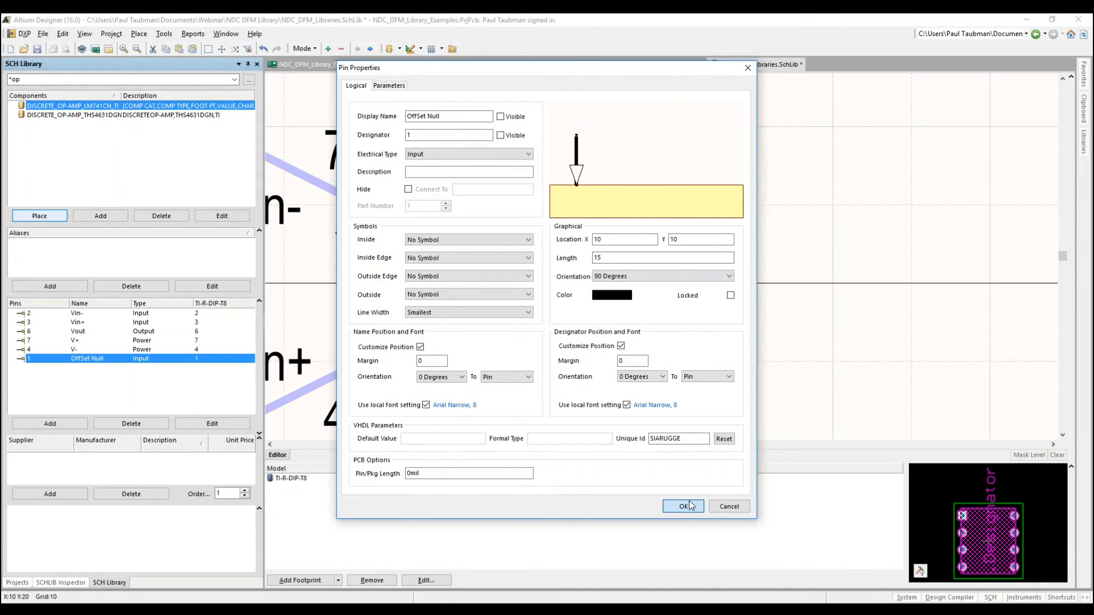
left_click(683, 506)
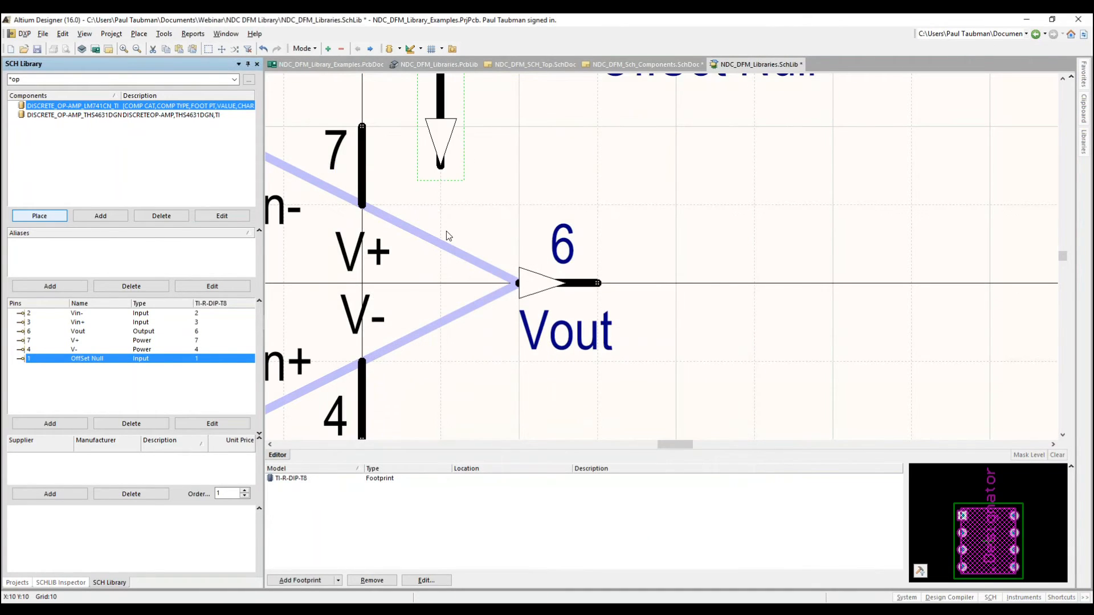
left_click_drag(441, 140, 439, 231)
left_click(641, 205)
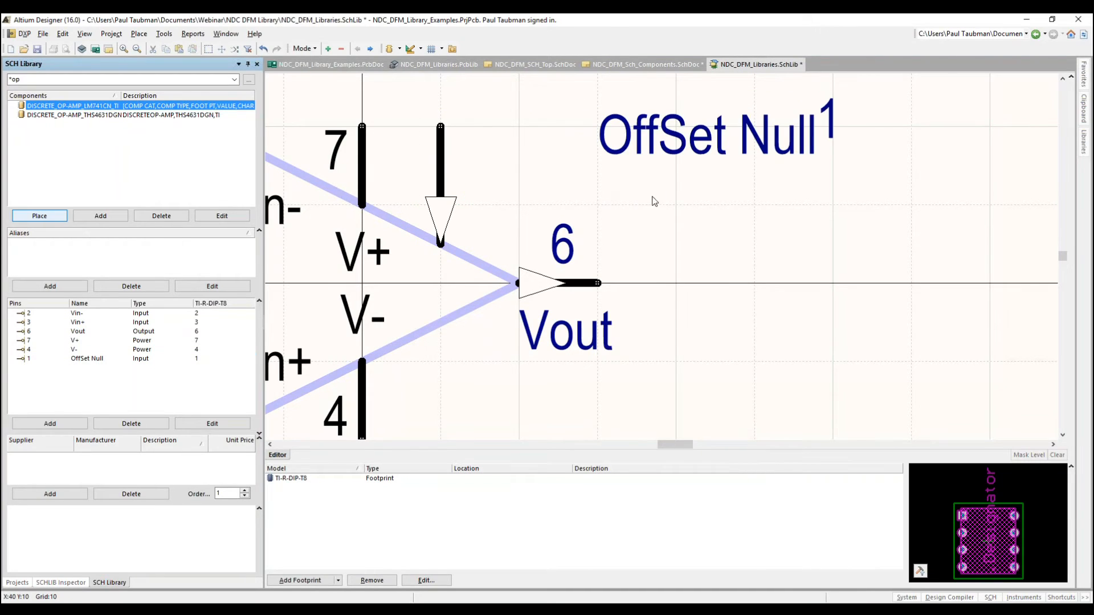
Step: Copy pin 1 and paste it flipped against the triangle's lower sloped edge, directly opposite the original
left_click(441, 179)
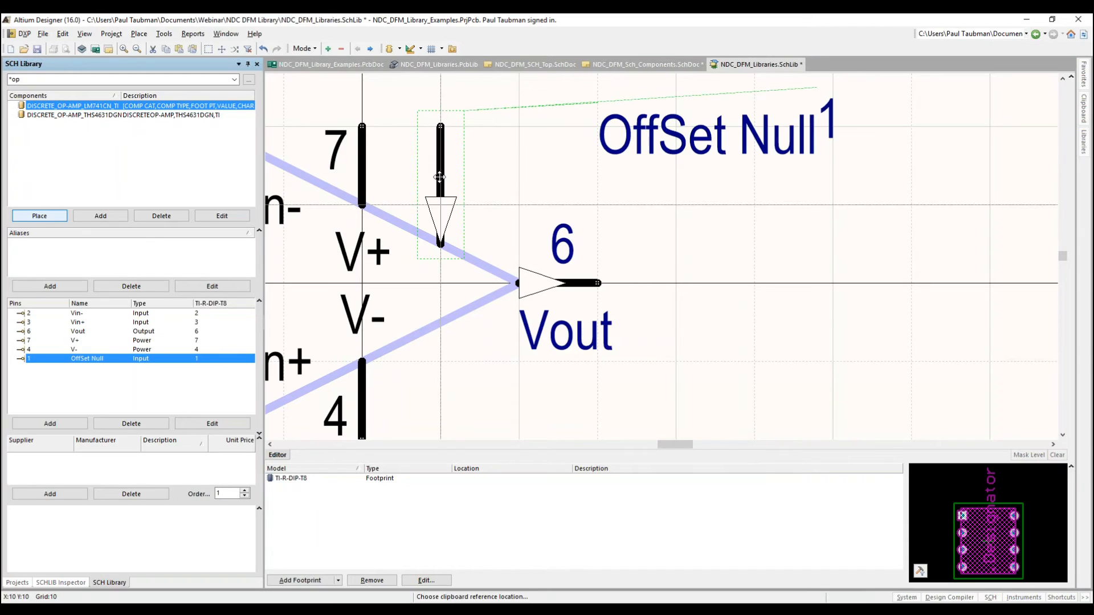
left_click(515, 180)
key("p")
key("p")
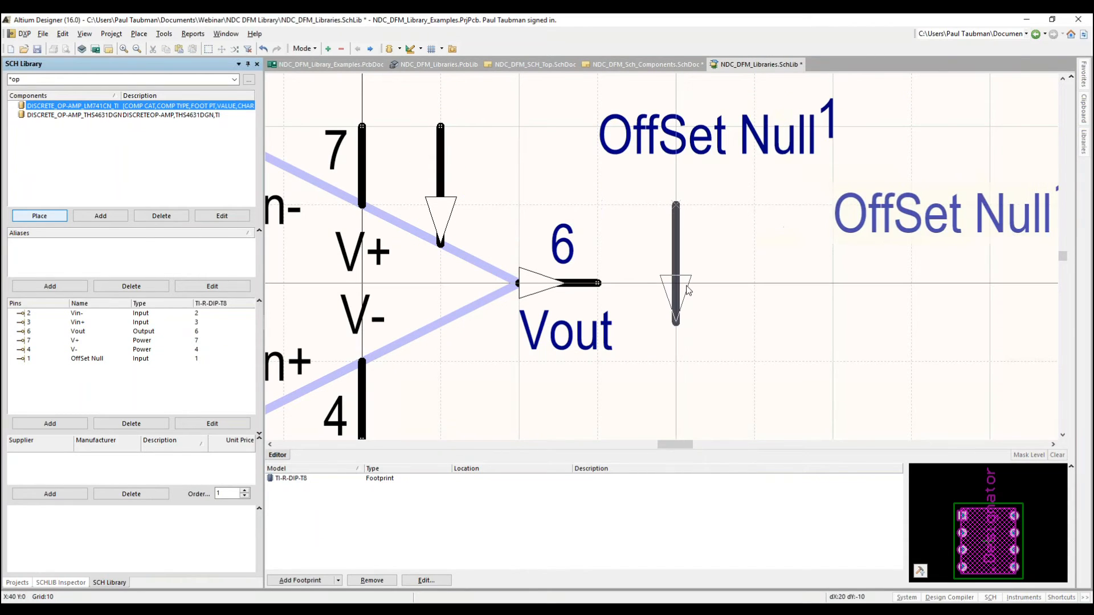
key("space")
key("space")
left_click(448, 352)
key("Escape")
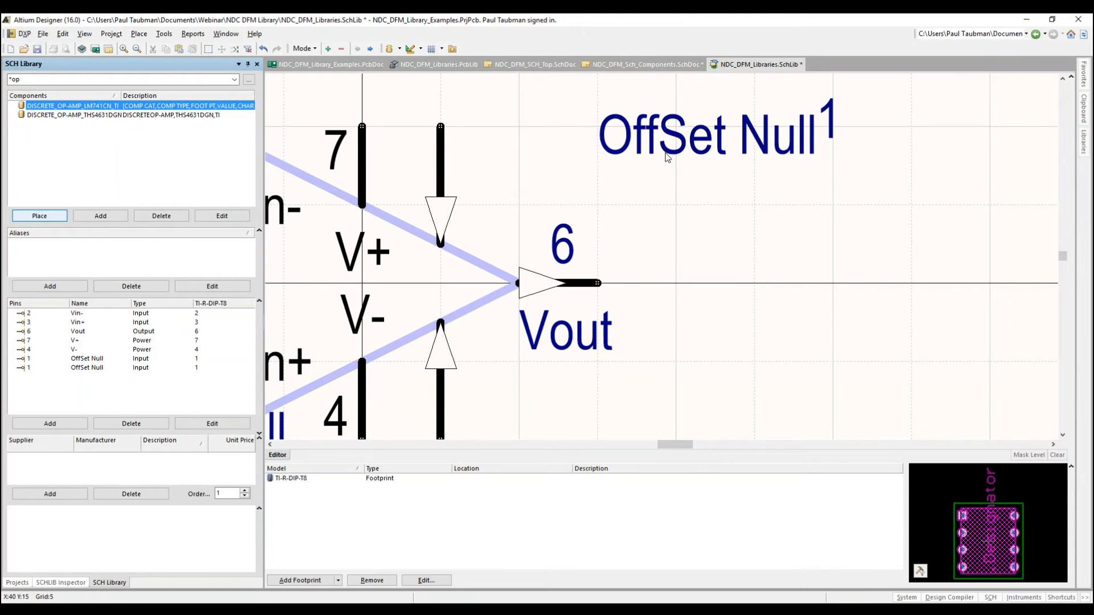
Step: Arrange the labels of both OffSet Null pins with the number left of each pin and the name right of it
left_click_drag(677, 142, 454, 192)
left_click_drag(832, 119, 417, 161)
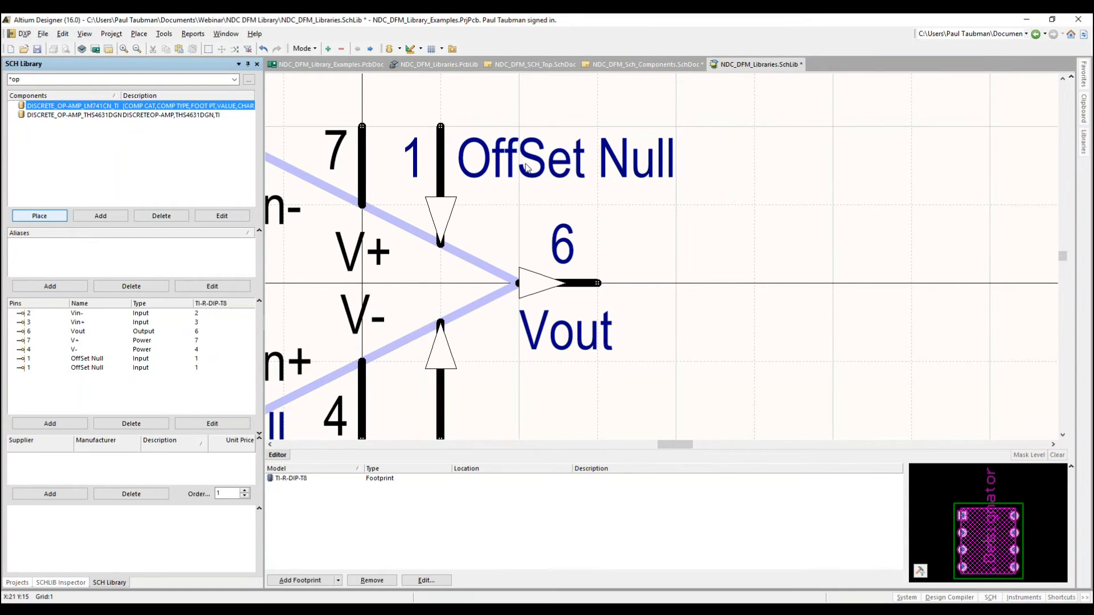
scroll(525, 165, "down", 5, "ctrl")
right_click_drag(534, 394, 619, 306)
left_click_drag(439, 250, 712, 229)
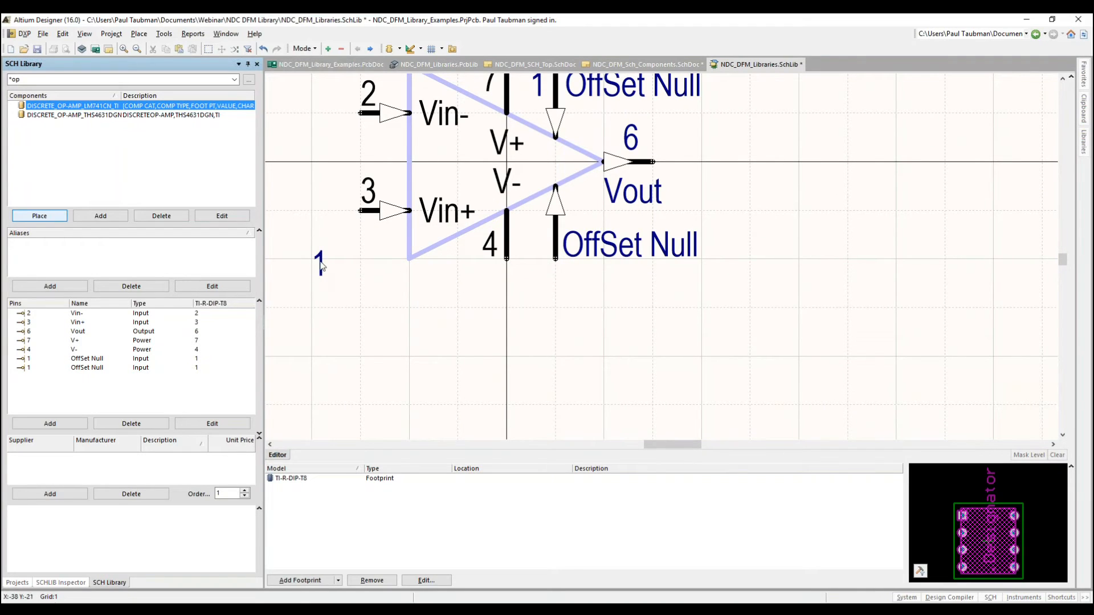
left_click_drag(321, 270, 539, 243)
Step: Change the designator of the lower OffSet Null pin to 5 and save the library
double_click(556, 251)
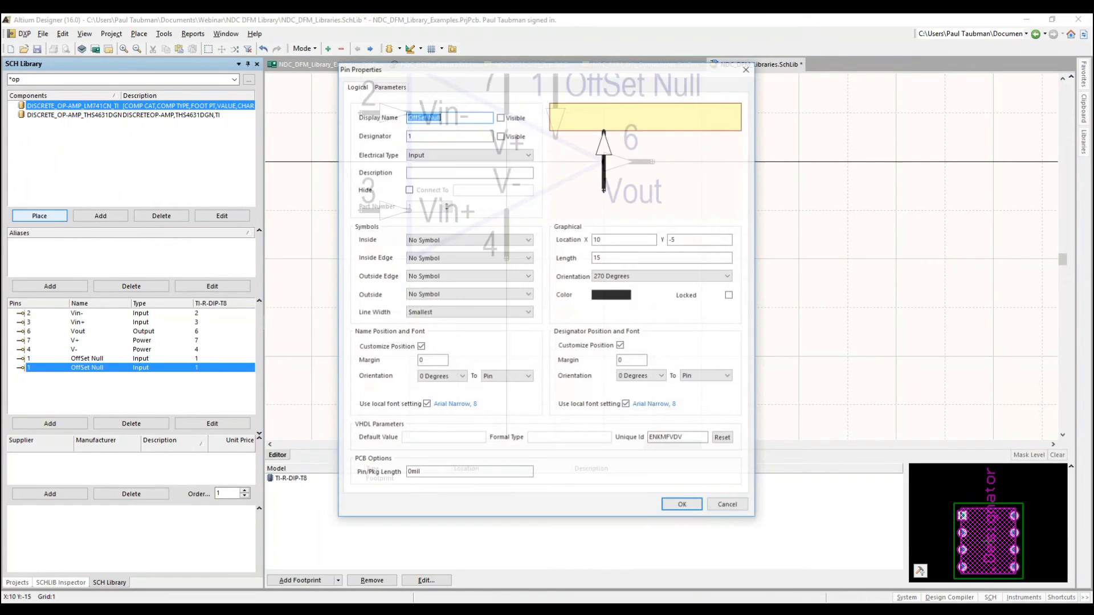
left_click(391, 86)
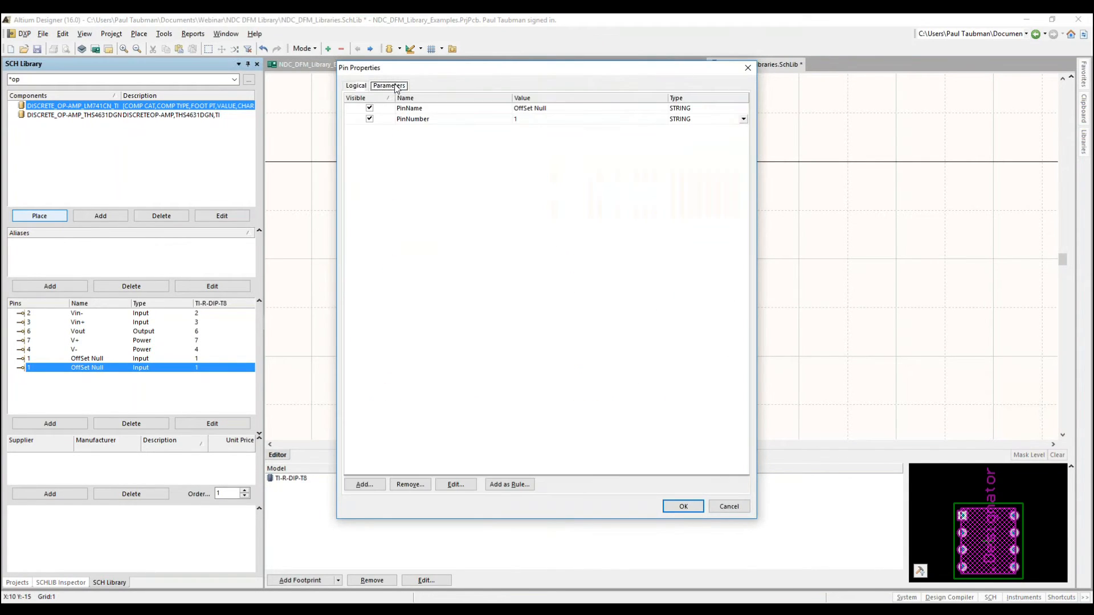
left_click(524, 117)
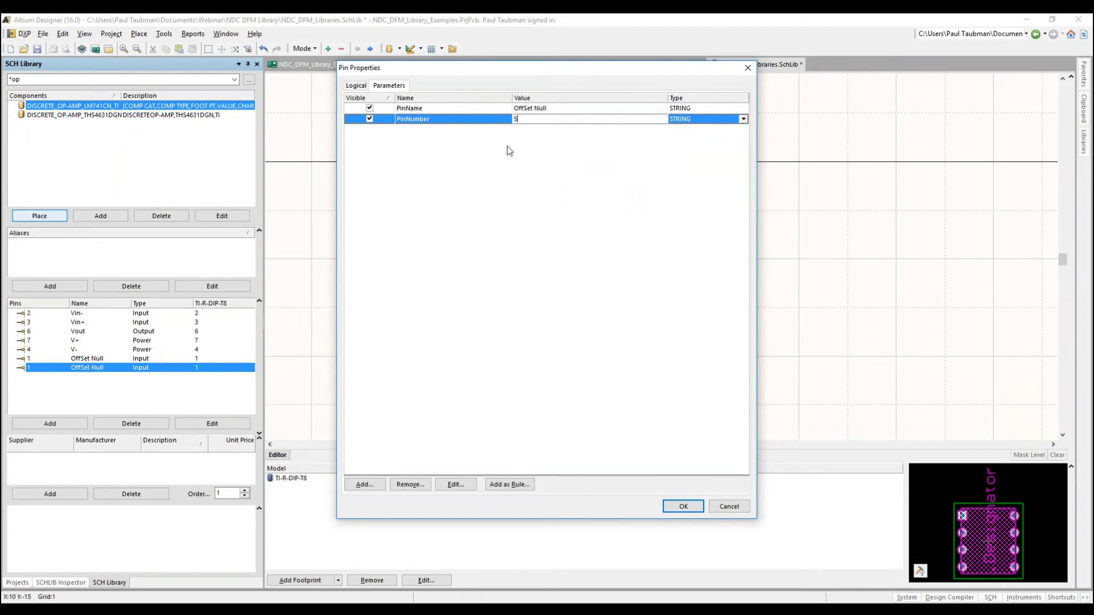
left_click(356, 86)
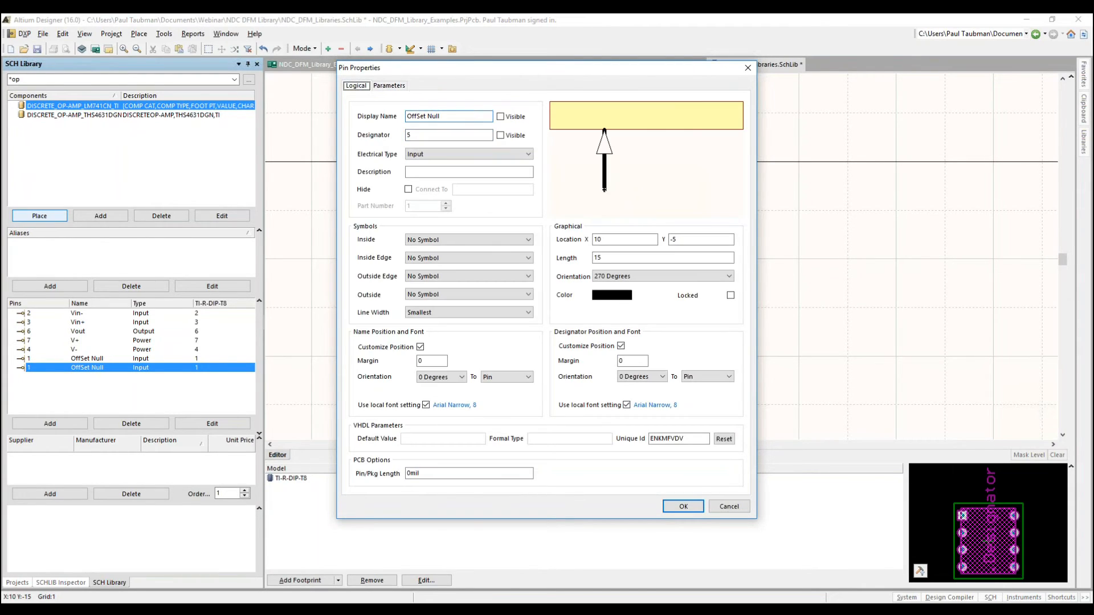
left_click(682, 507)
key("ctrl+s")
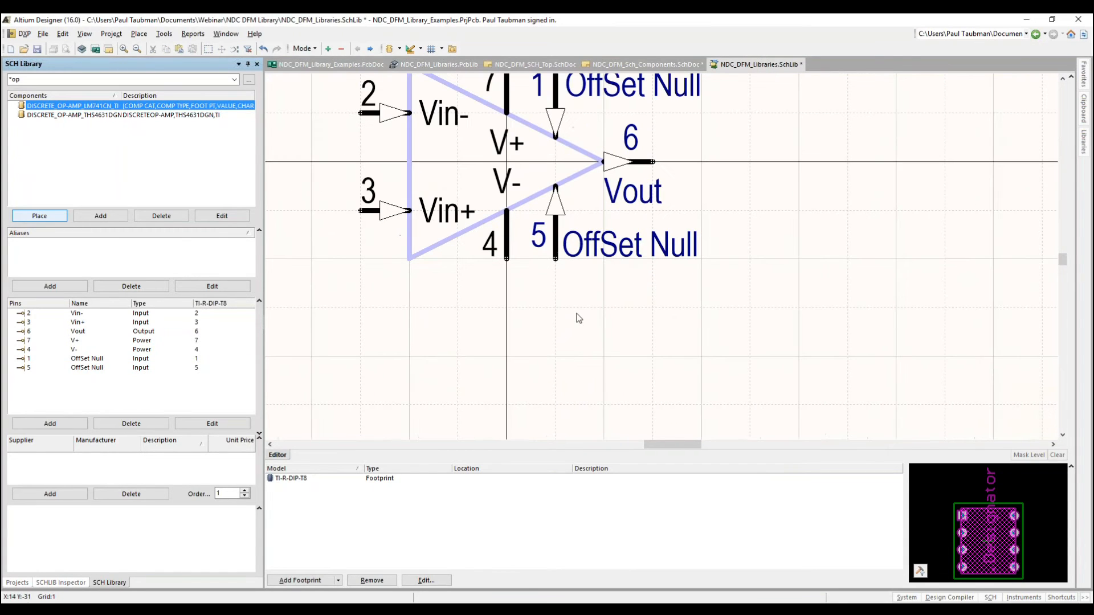
right_click_drag(578, 323, 567, 433)
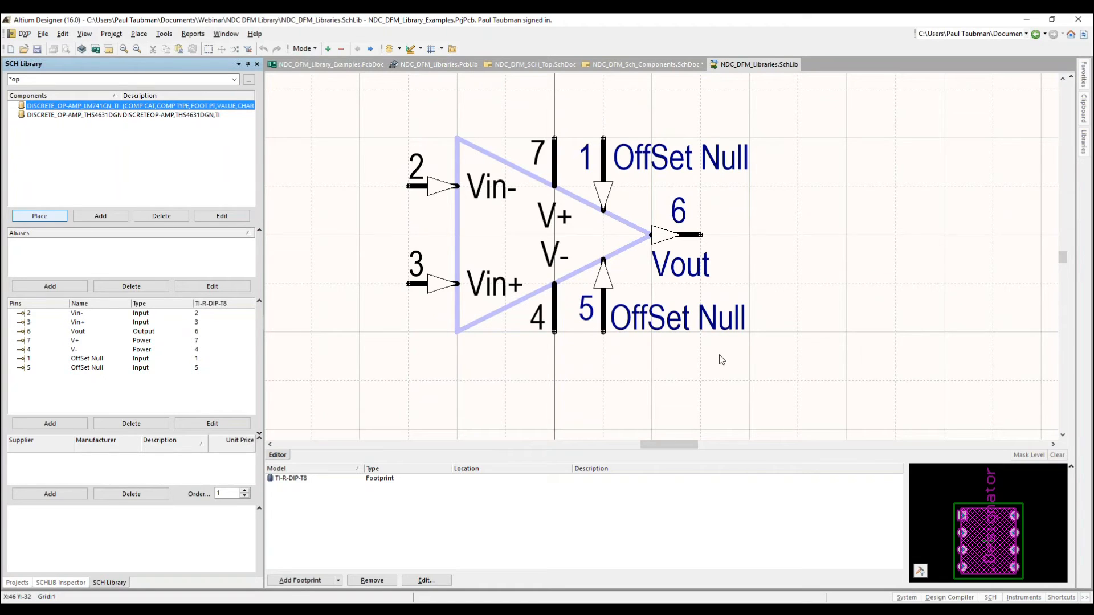
Step: Open the parameter table for all parts in the project, including system parameters
double_click(98, 103)
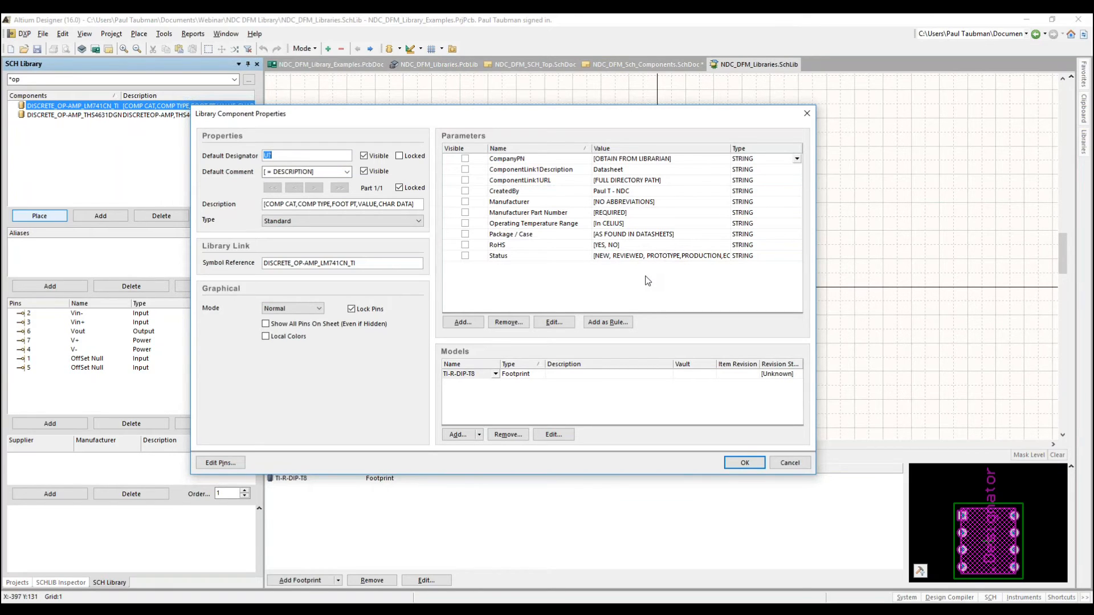
left_click(785, 461)
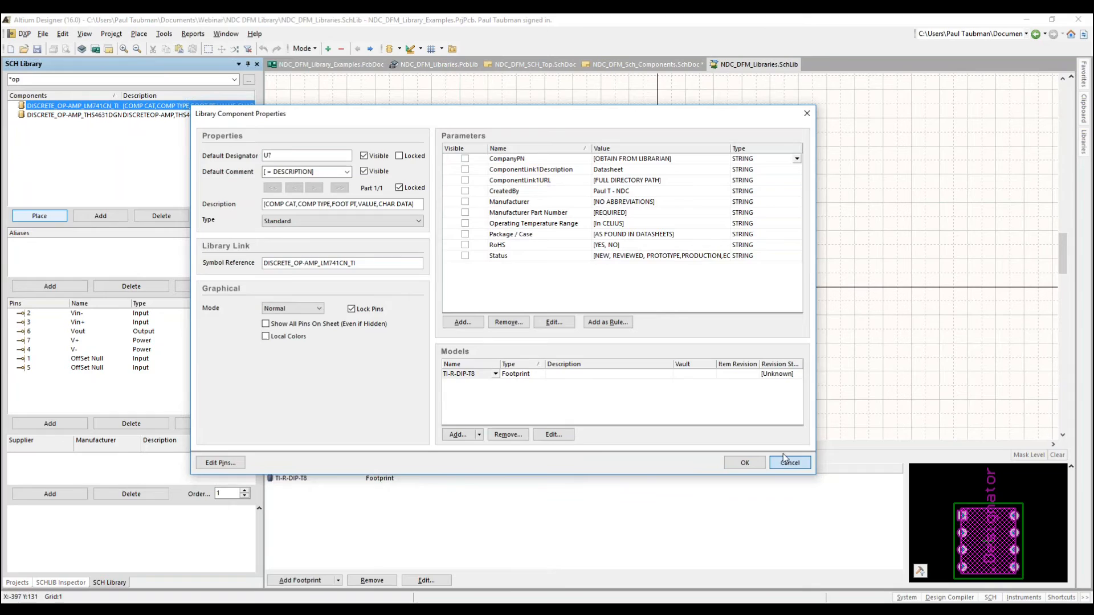
left_click(165, 36)
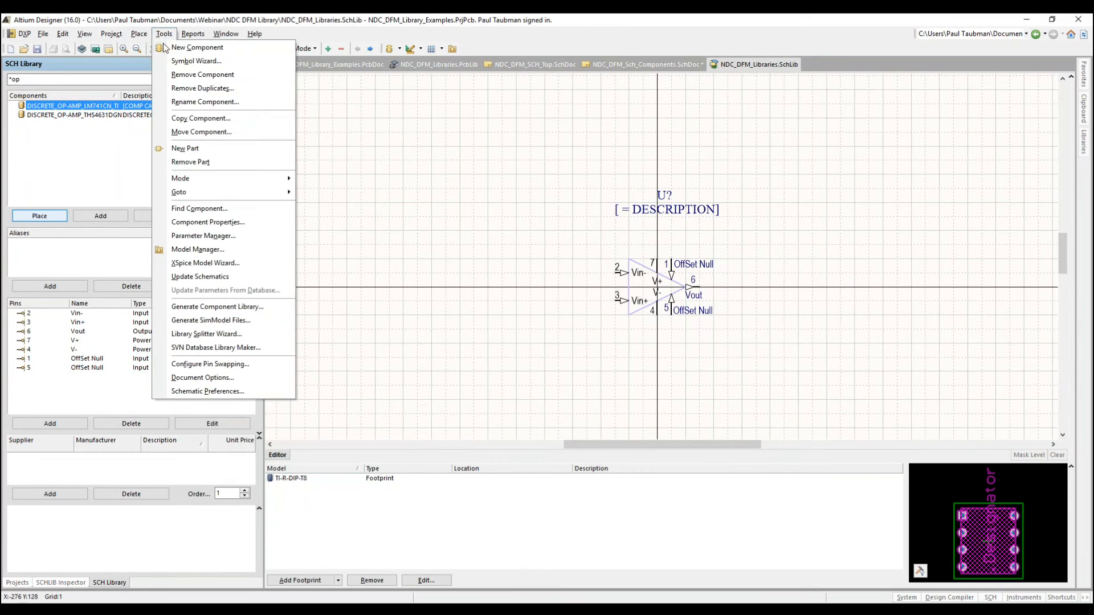
left_click(203, 236)
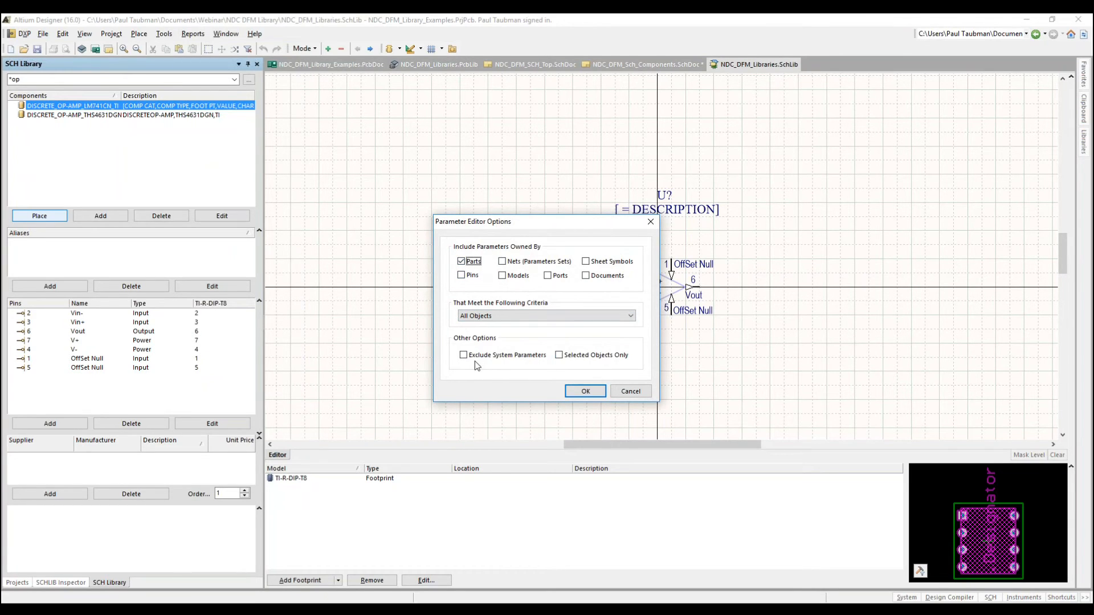
left_click(577, 395)
left_click(584, 393)
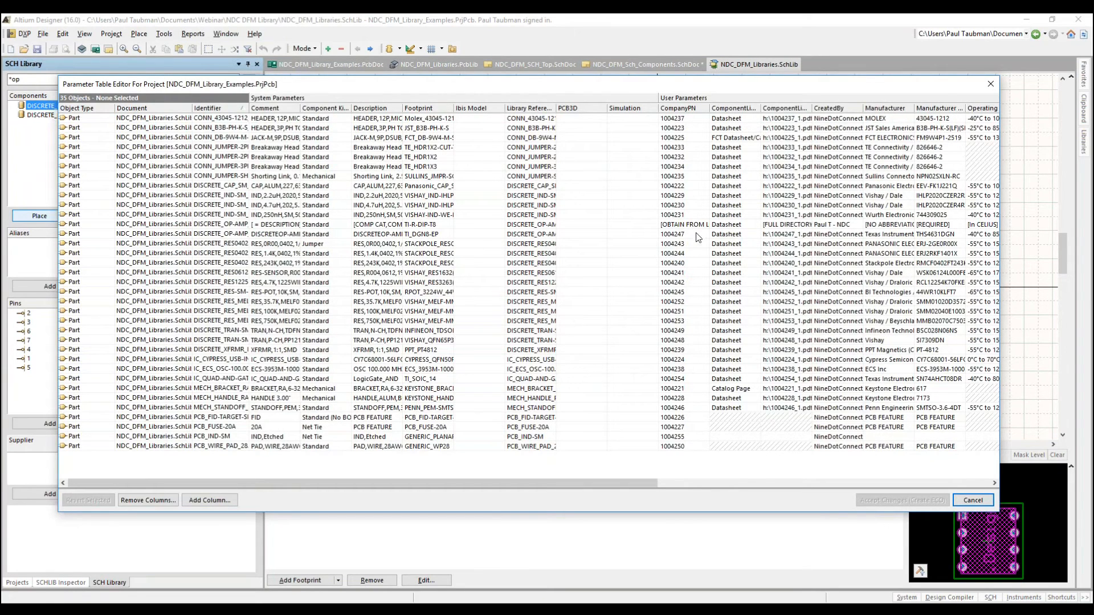
Step: Sort the parameter table by CompanyPN and set the LM741CN op-amp's CompanyPN to 1004256
left_click(695, 228)
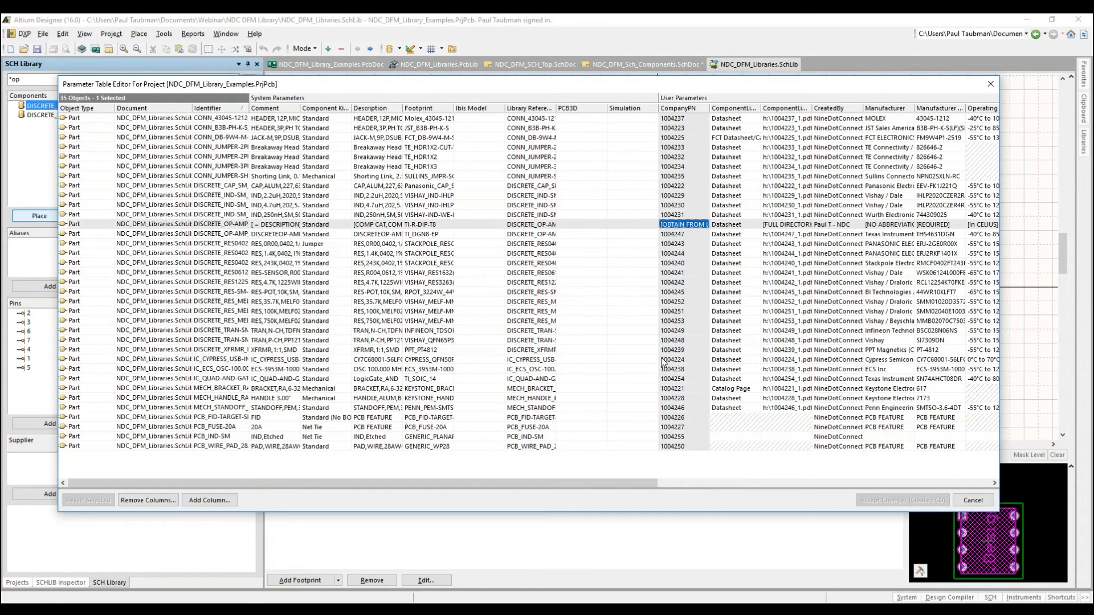
left_click(688, 108)
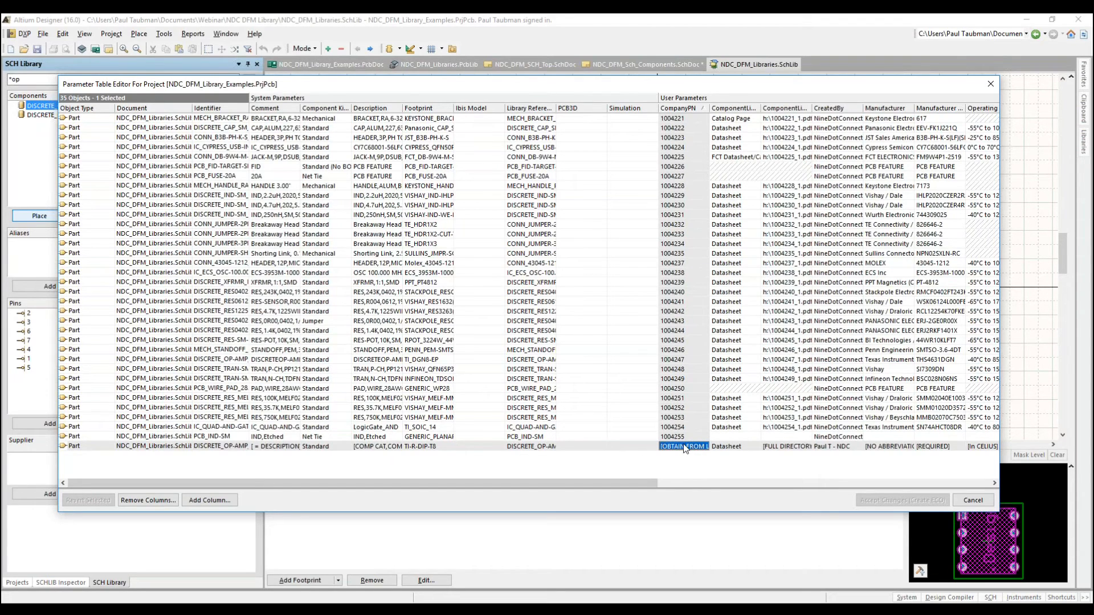
left_click(705, 446)
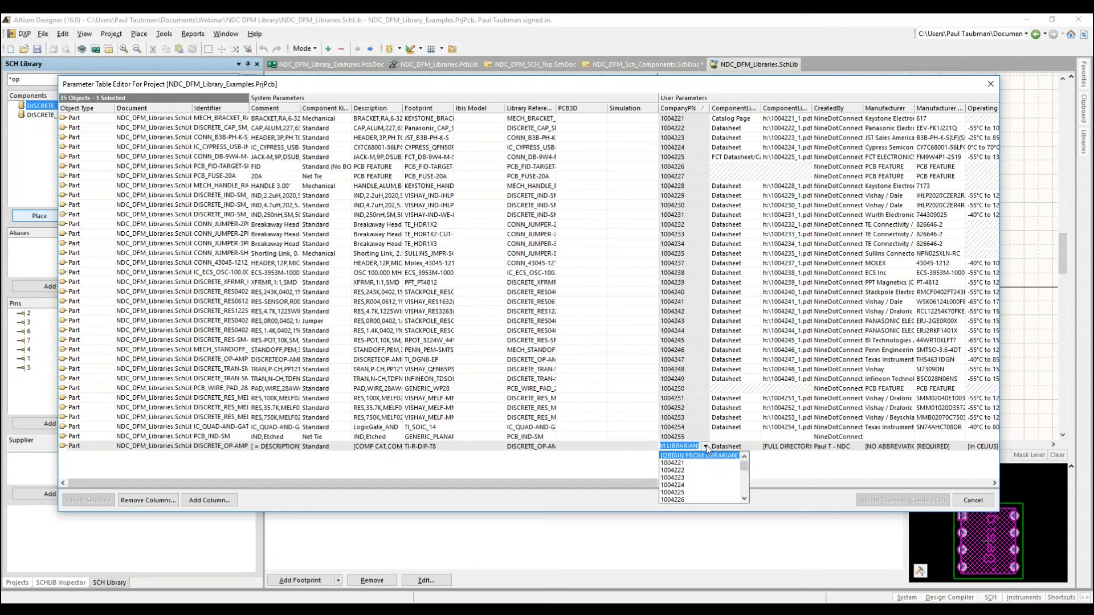
left_click_drag(742, 465, 740, 498)
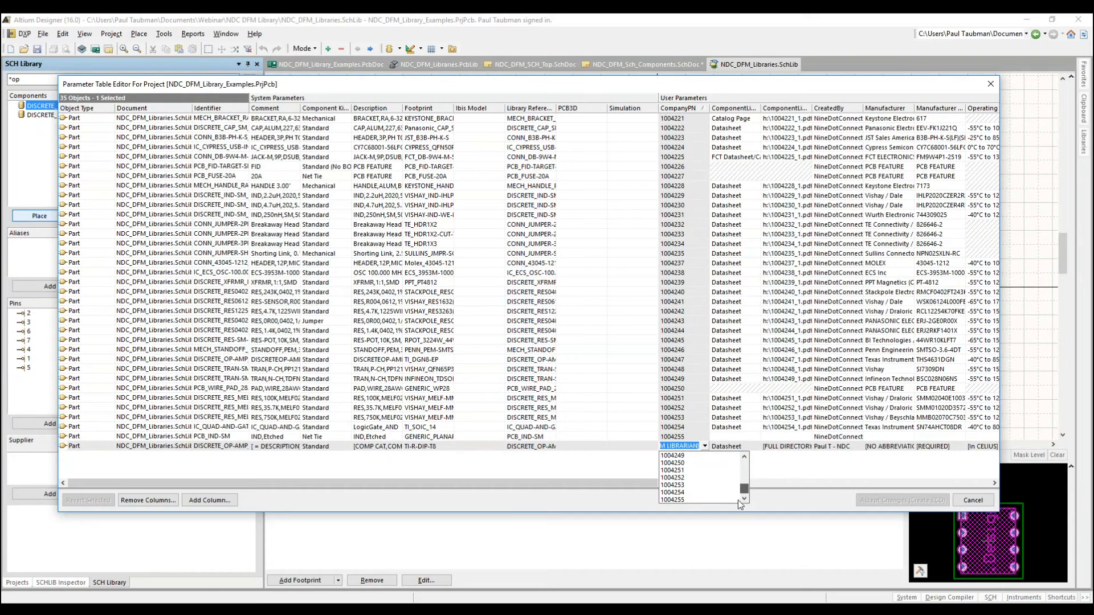
left_click(677, 500)
left_click(692, 446)
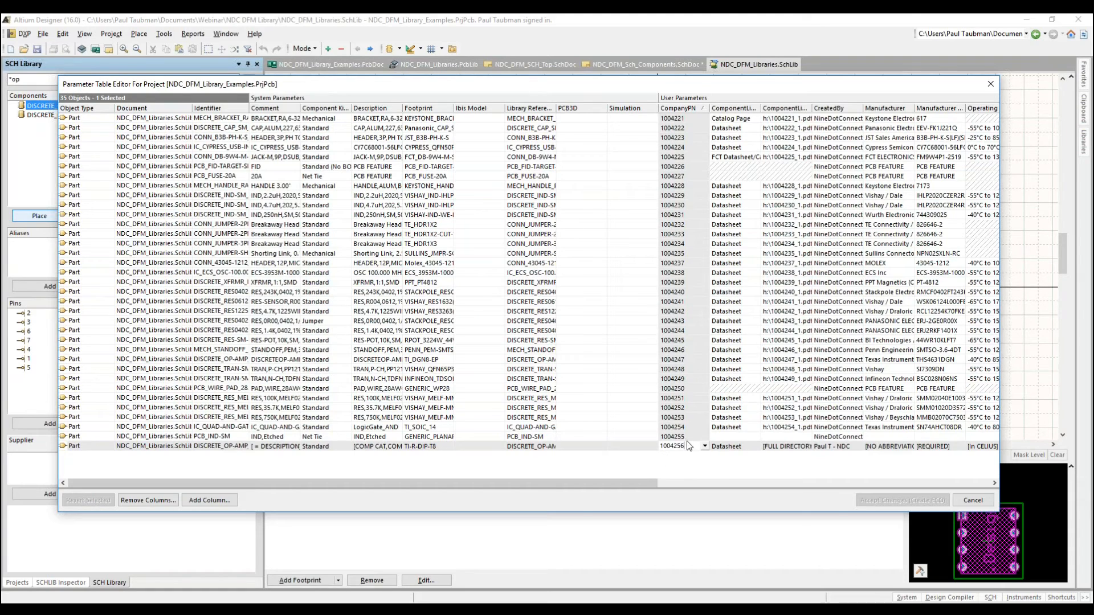
left_click(737, 449)
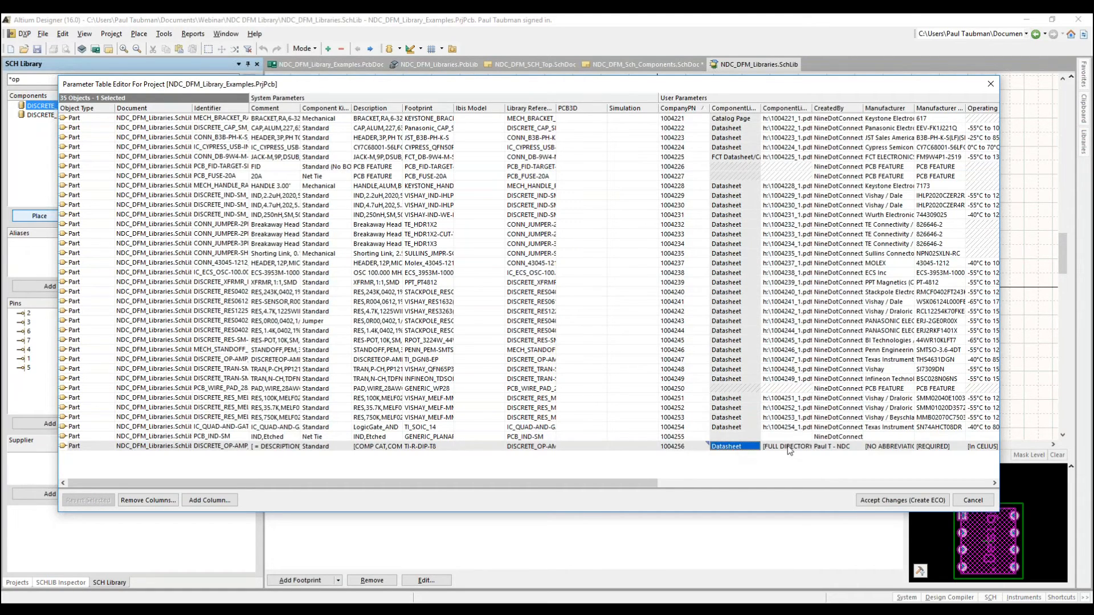
Step: Fill the op-amp's datasheet link URL with the existing path h:\1004254_1.pdf as a starting value
left_click(800, 448)
left_click(803, 447)
left_click(807, 446)
scroll(802, 457, "down", 4)
scroll(801, 461, "down", 3)
left_click(849, 494)
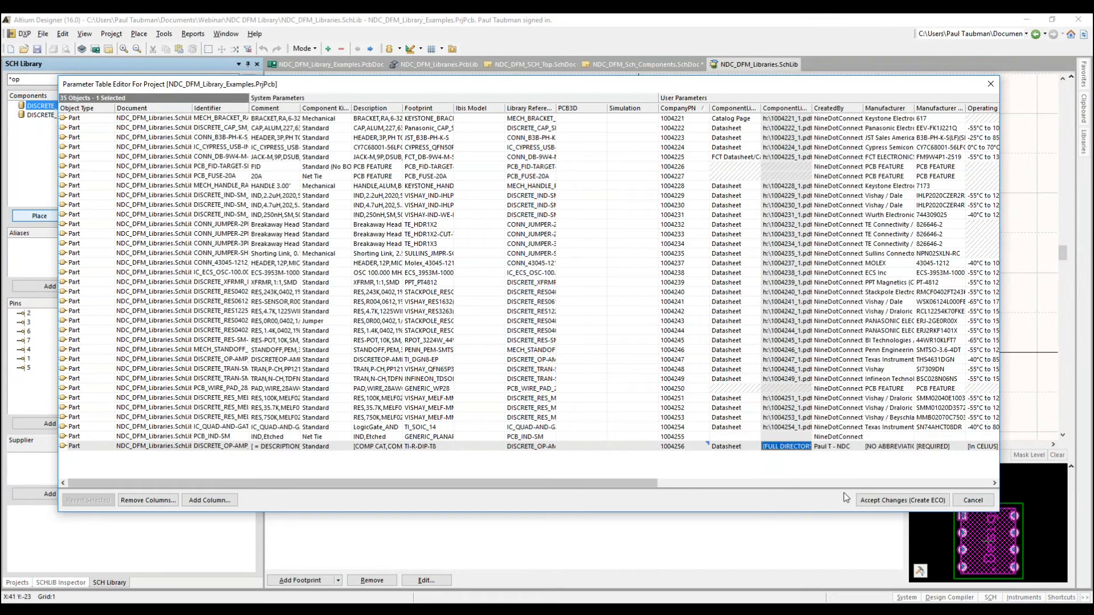
left_click(803, 439)
left_click(804, 445)
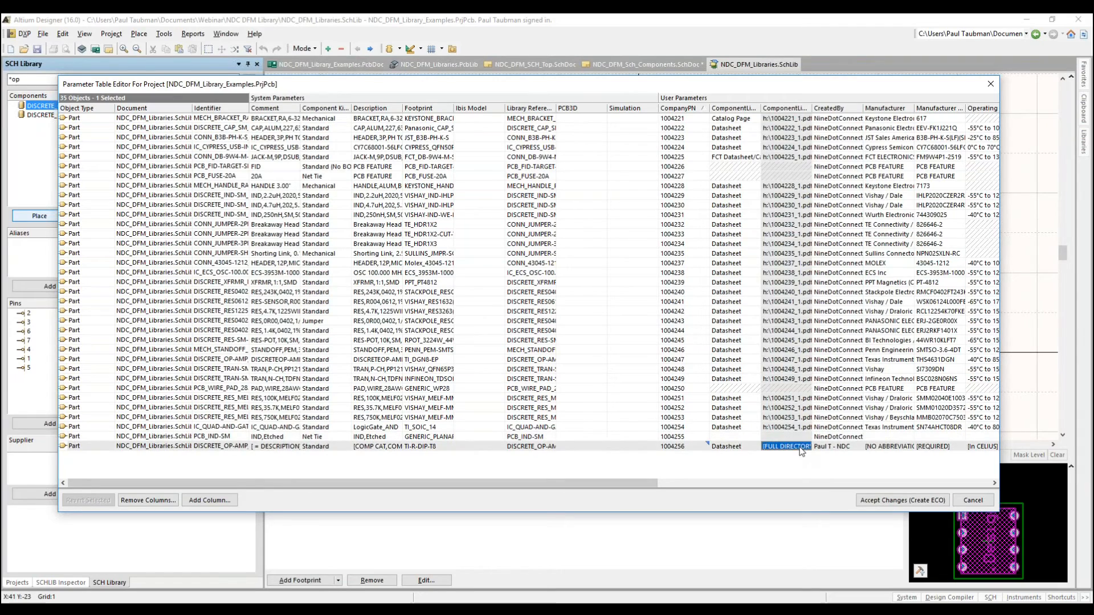
left_click(805, 446)
scroll(833, 484, "down", 3)
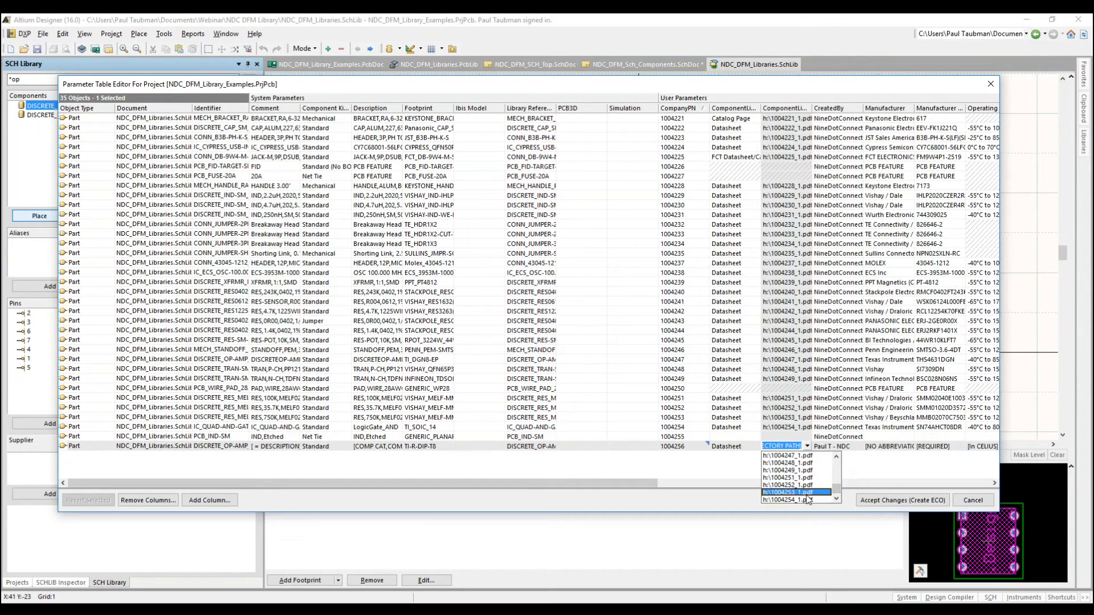
left_click(803, 500)
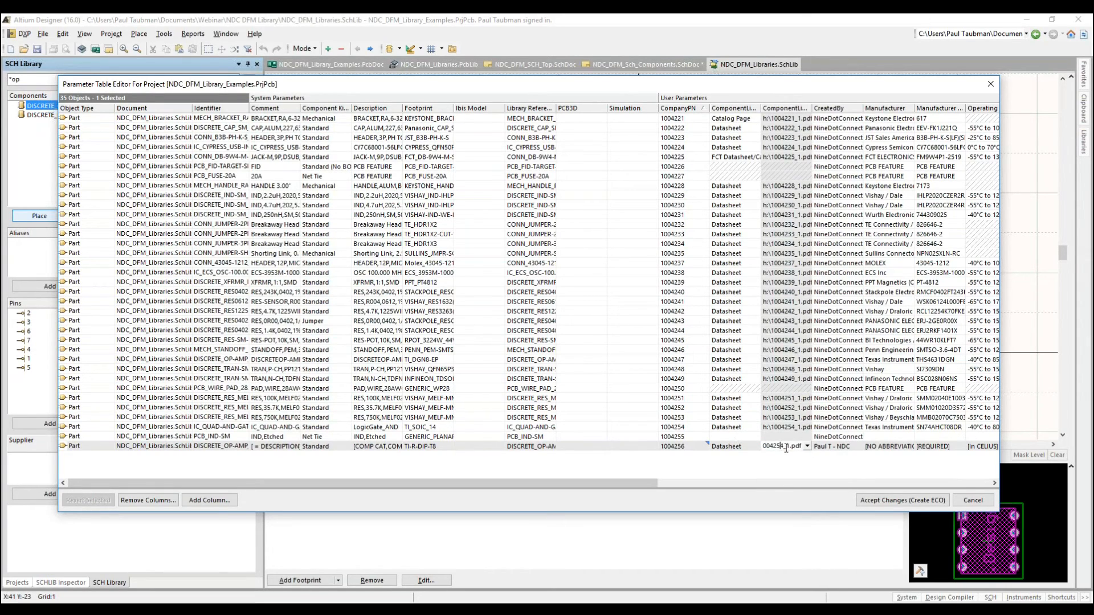
key("Return")
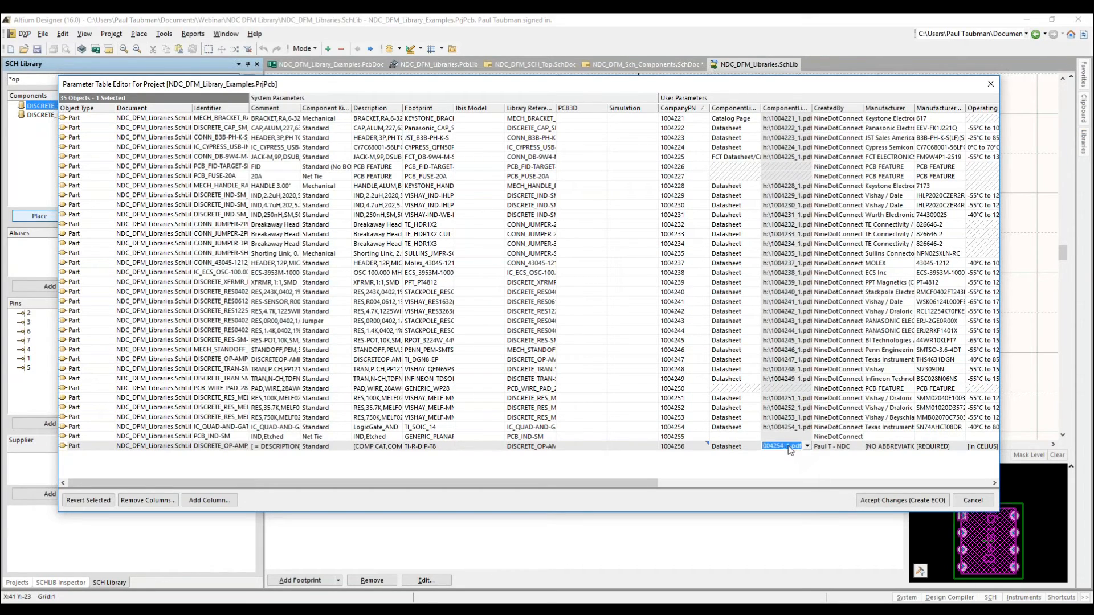
Step: Edit the op-amp's datasheet link URL to h:\1004256_1.pdf to match its company part number
left_click(783, 446)
key("BackSpace")
type("6")
left_click(834, 430)
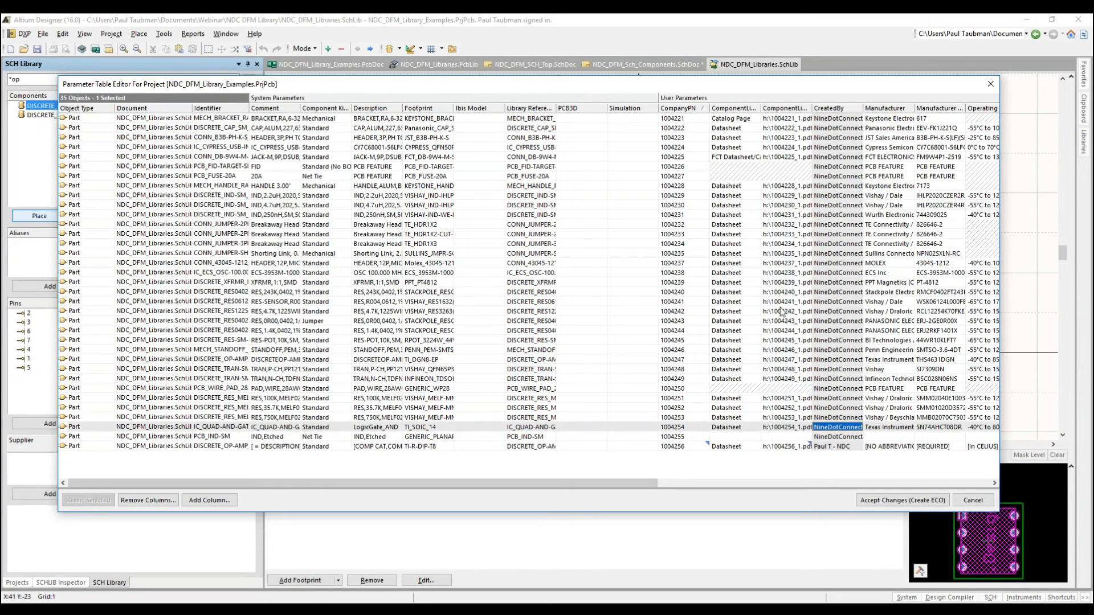
left_click(788, 445)
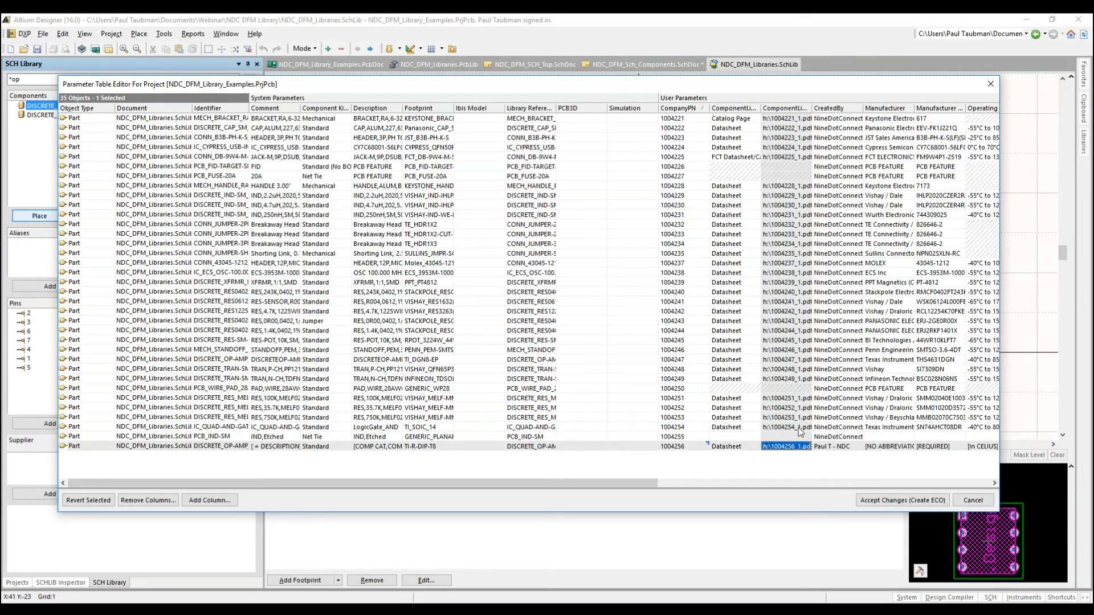
Step: Set the op-amp's Manufacturer to Texas Instruments
left_click(840, 448)
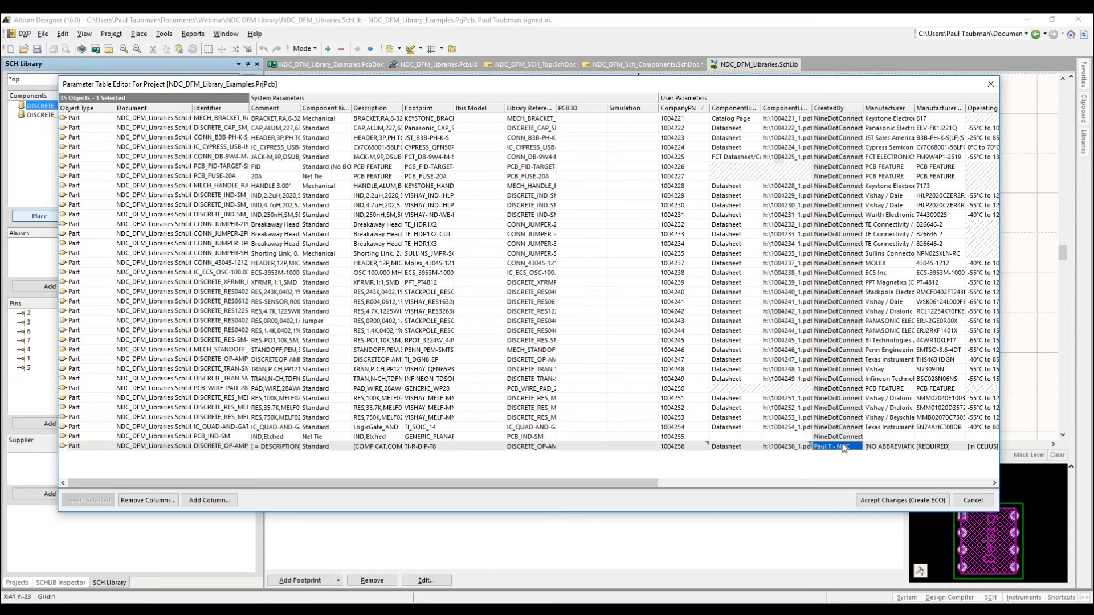
left_click(889, 448)
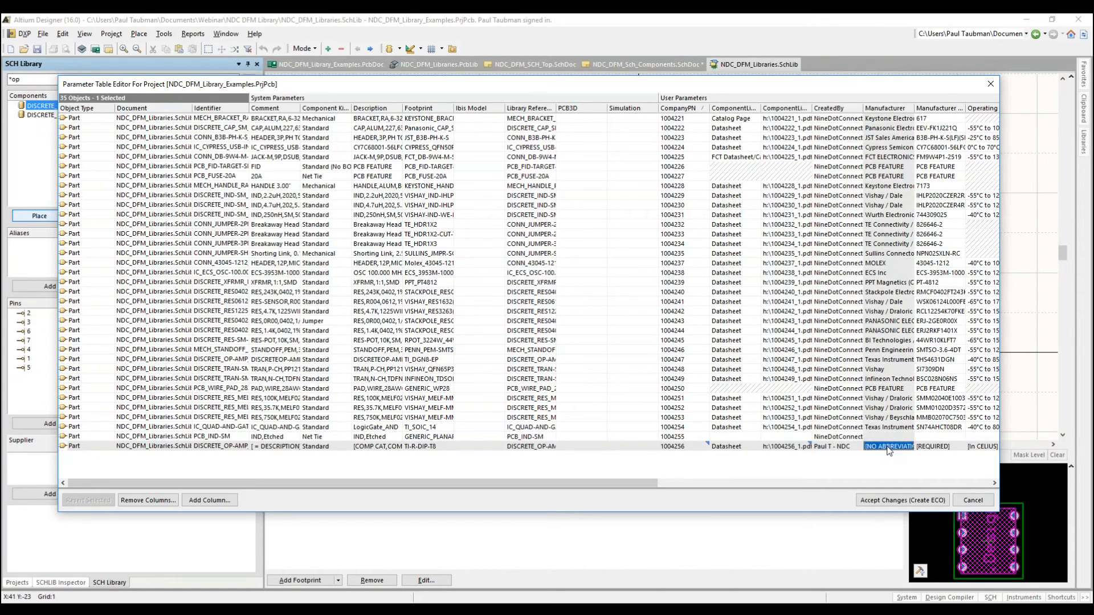
left_click(902, 448)
left_click(908, 446)
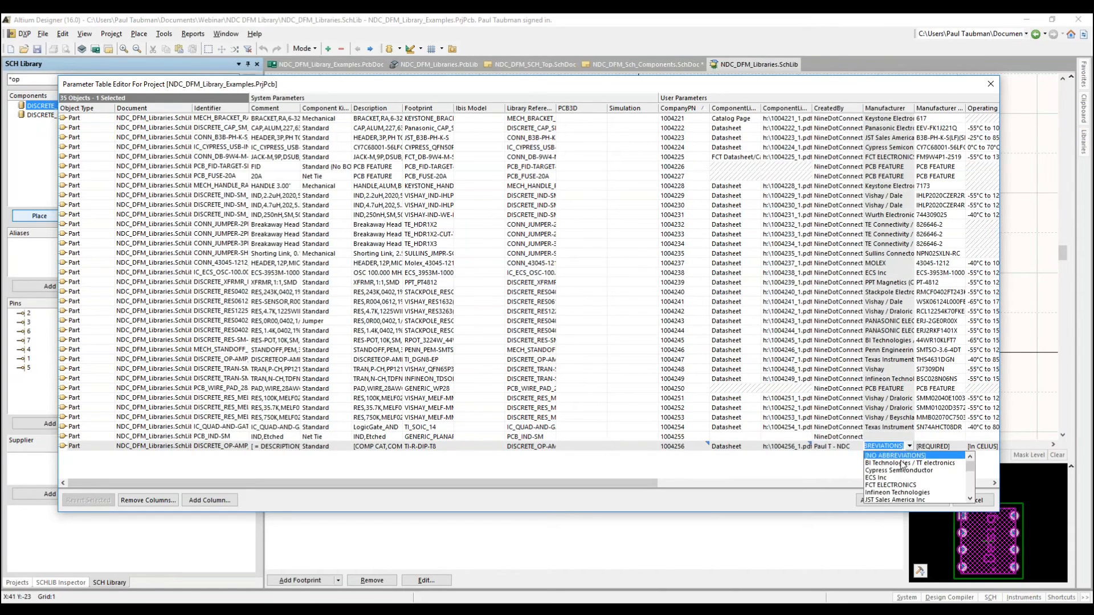
scroll(900, 476, "down", 5)
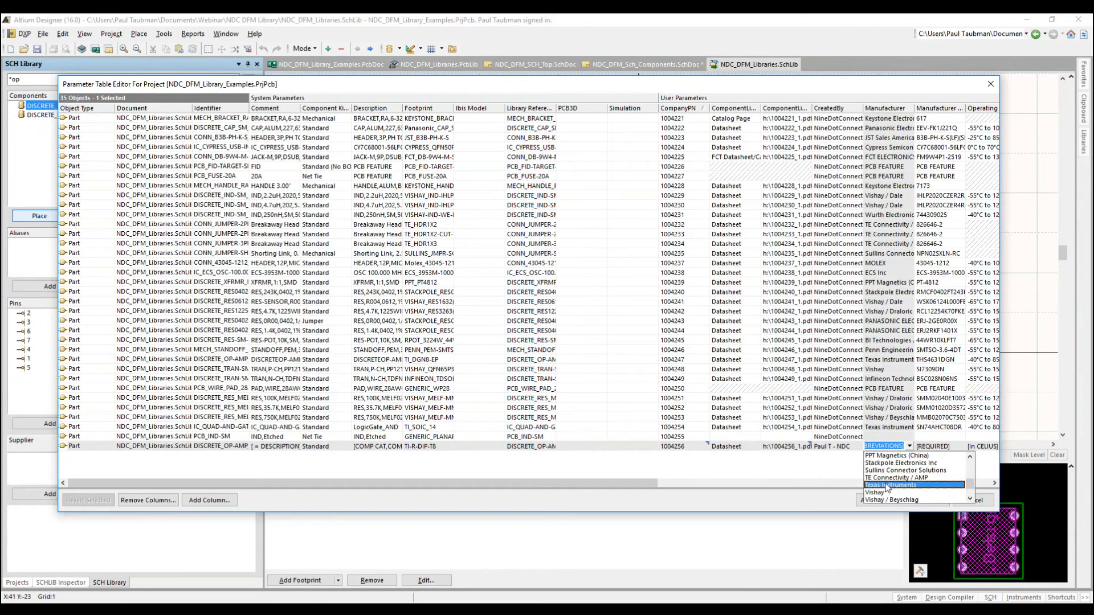
left_click(889, 486)
Step: Enter LM741CN as the op-amp's Manufacturer Part Number
left_click(953, 446)
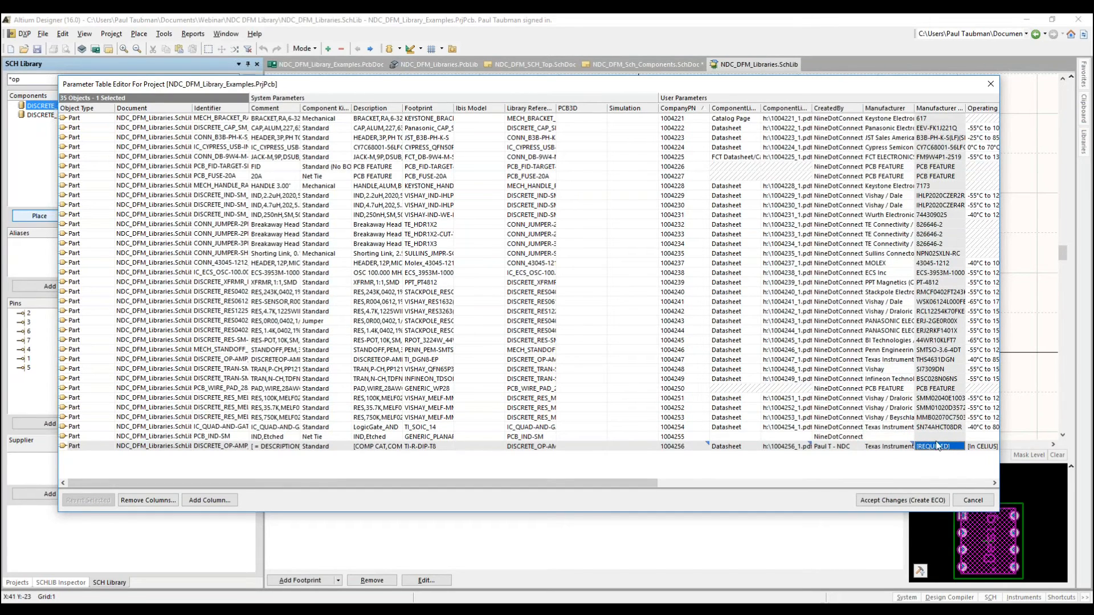
left_click(941, 447)
type("R-")
key("BackSpace")
key("BackSpace")
type("TM741")
key("BackSpace")
key("BackSpace")
key("BackSpace")
key("BackSpace")
key("BackSpace")
type("LM741CN")
key("Return")
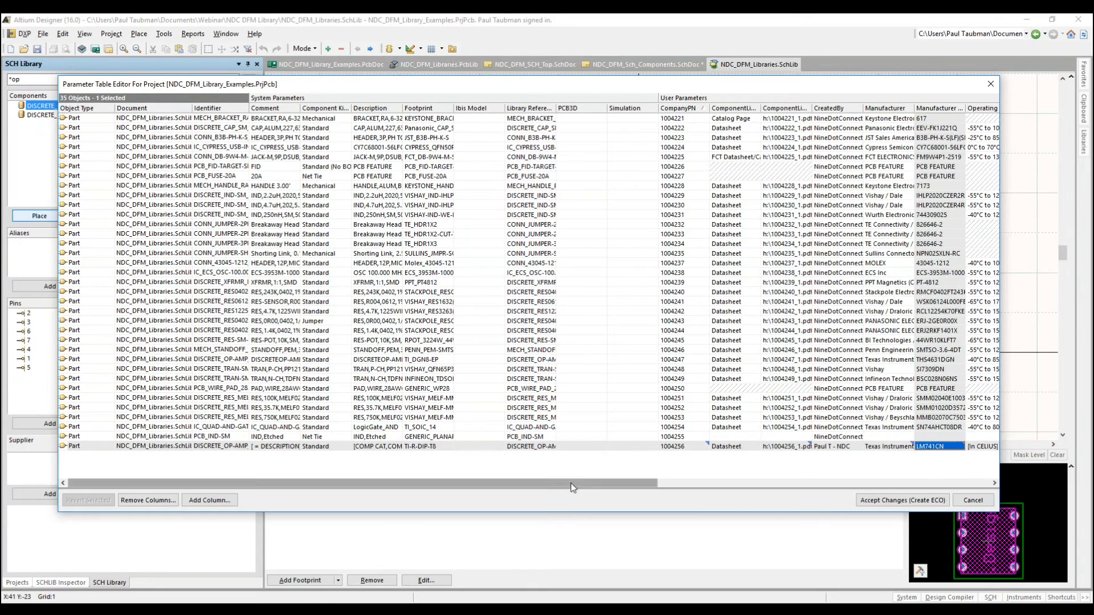
Step: Set the op-amp's Operating Temperature Range to -55°C to 125°C
left_click_drag(572, 488, 729, 488)
left_click(752, 446)
left_click(772, 447)
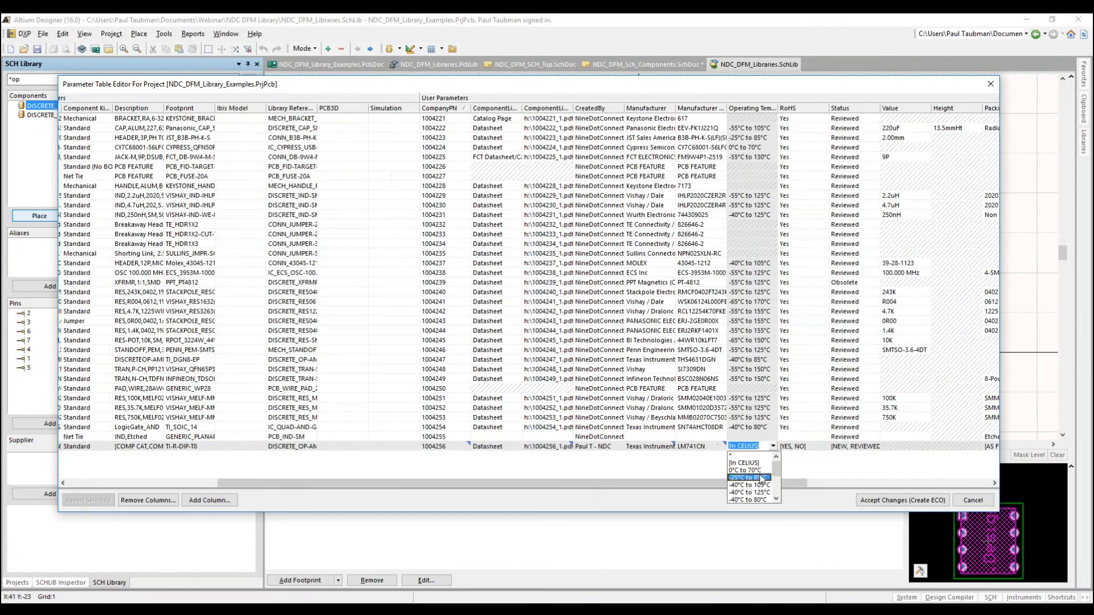
scroll(758, 495, "down", 4)
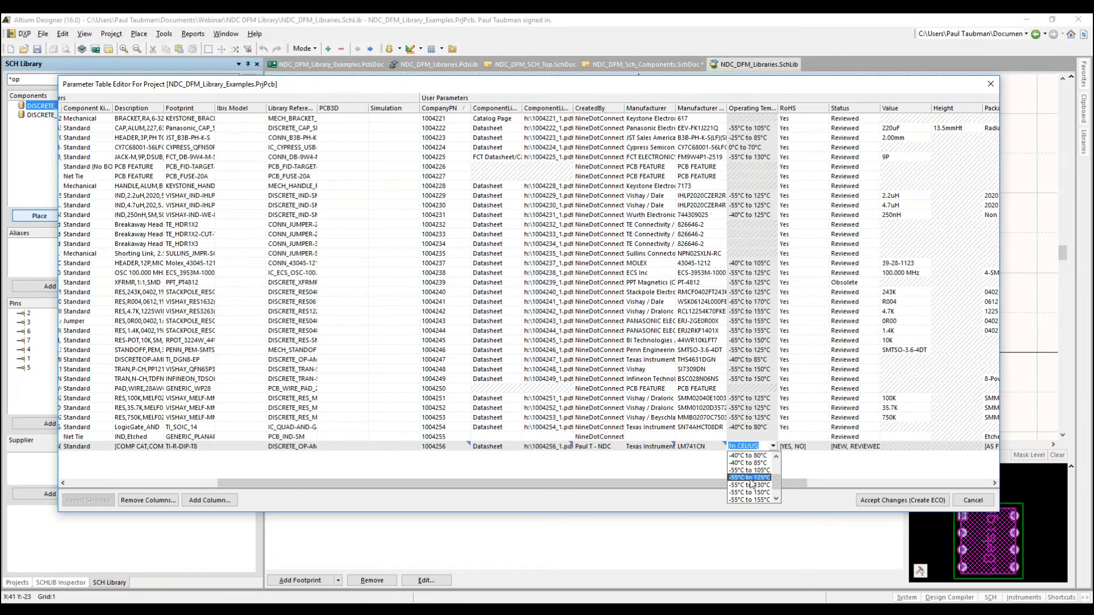
left_click(748, 477)
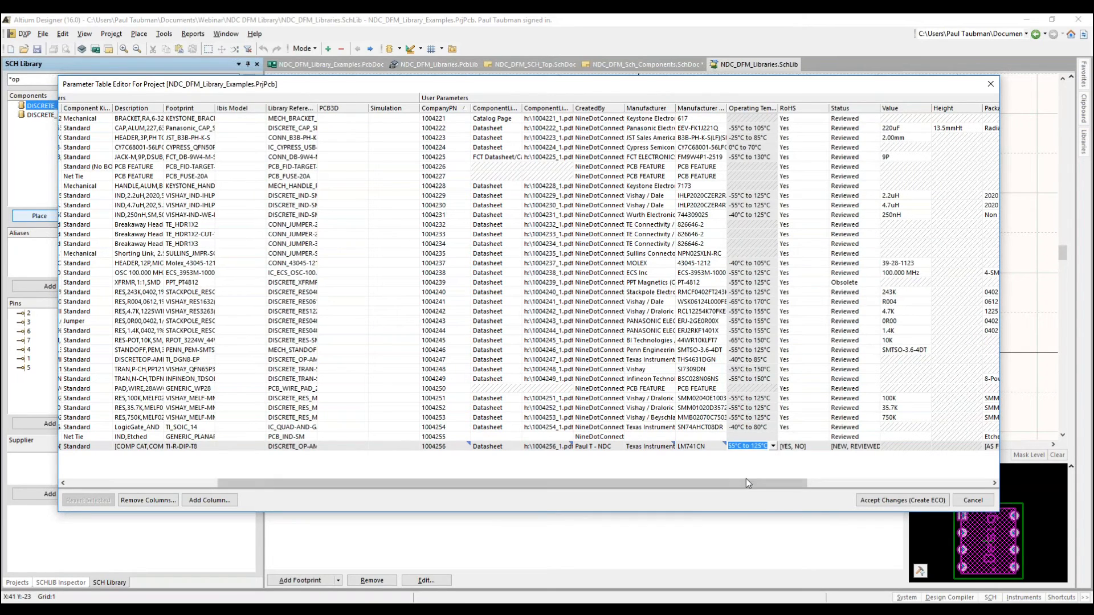
Step: Set the op-amp's RoHS parameter to Yes
left_click(791, 446)
left_click(793, 446)
left_click(810, 446)
left_click(823, 447)
left_click(802, 463)
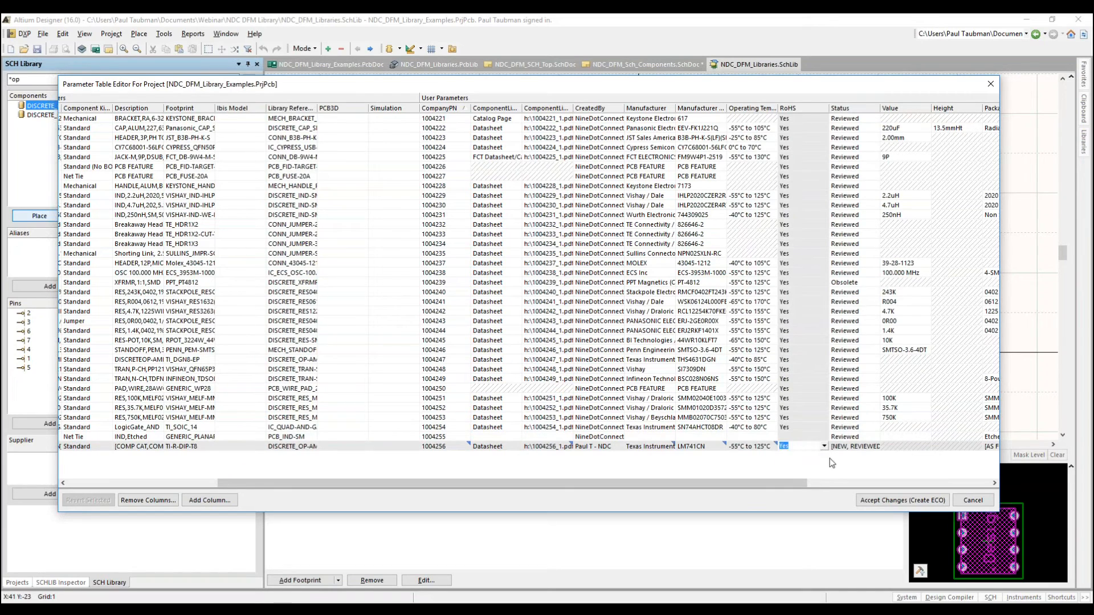
Step: Set the LM741CN op-amp's Status parameter to New
left_click(844, 446)
left_click(861, 447)
left_click(876, 447)
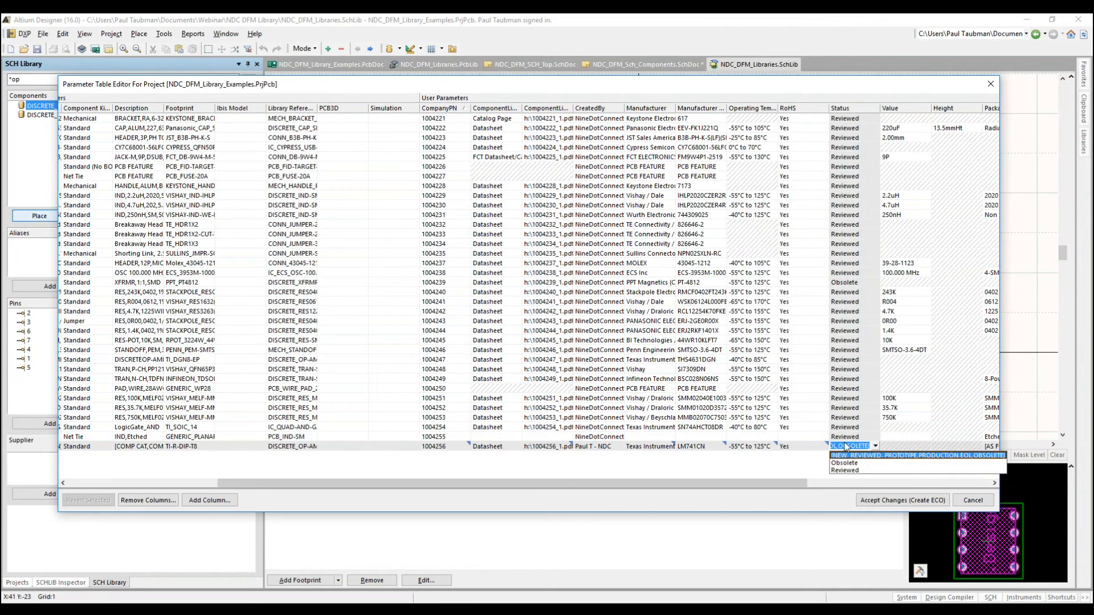
key("BackSpace")
type("New")
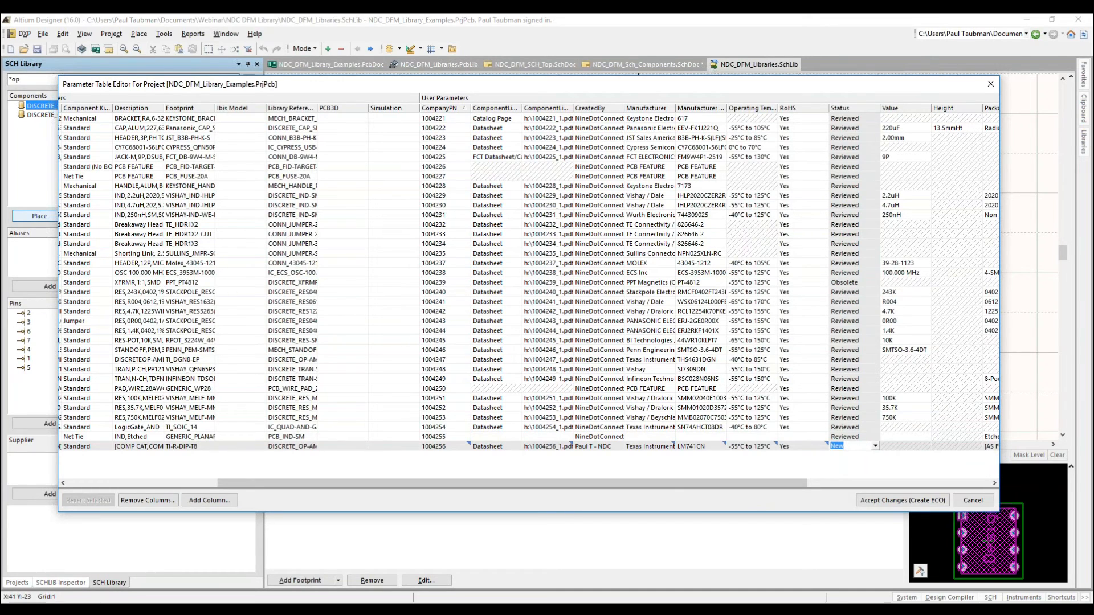
left_click(798, 483)
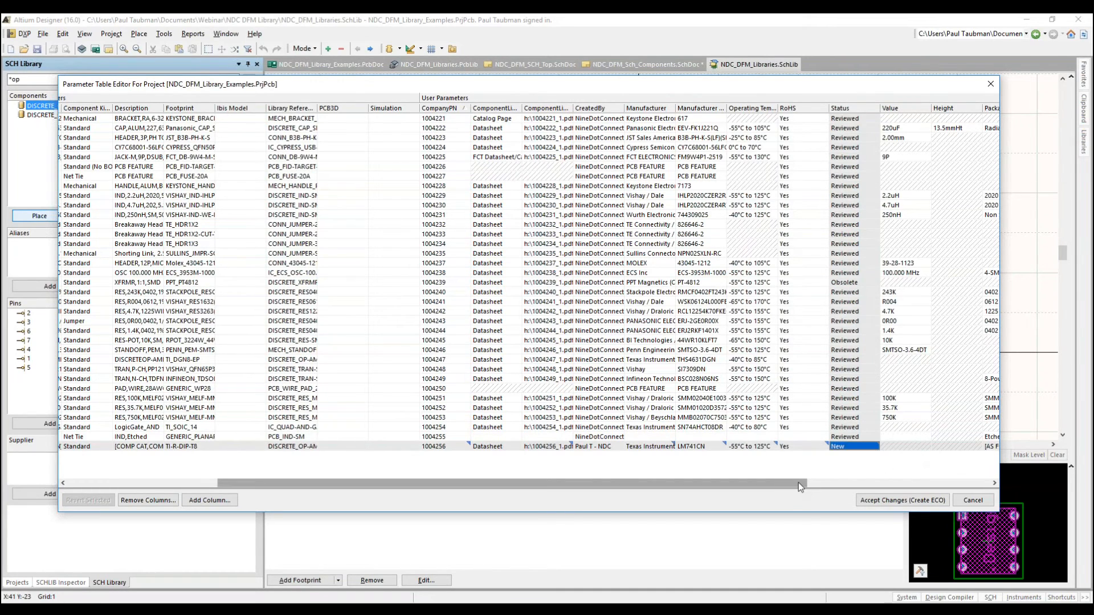
Step: Set the op-amp's Package / Case parameter to R-PDIP-T8
left_click_drag(798, 483, 897, 486)
double_click(843, 450)
type("R")
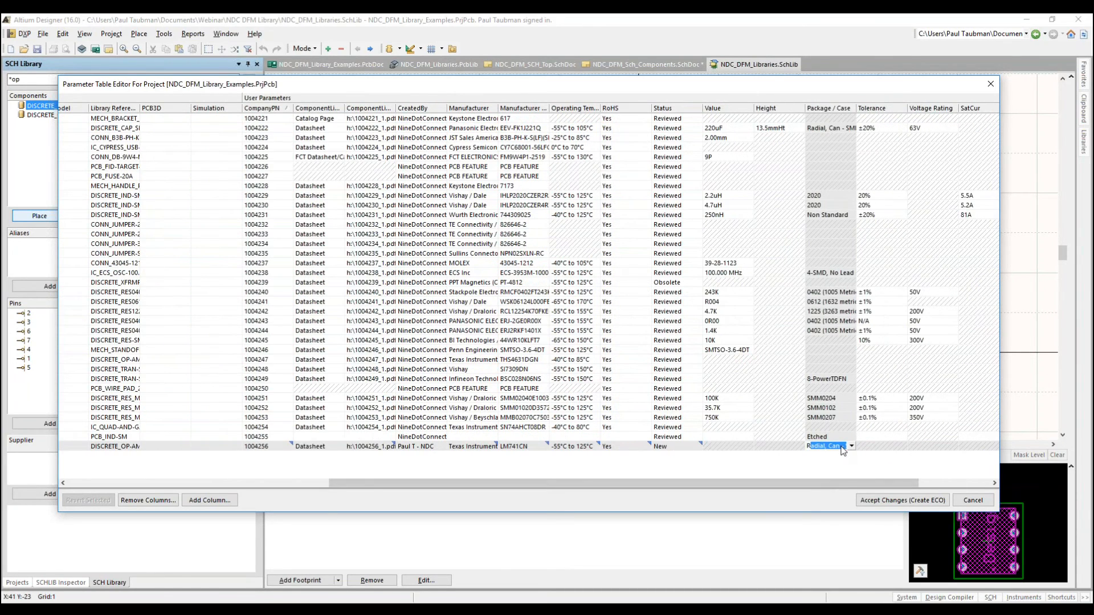
type("-PDIP-T8")
key("Return")
Step: Apply the parameter edits through an engineering change order and check the LM741CN component's properties
left_click(860, 501)
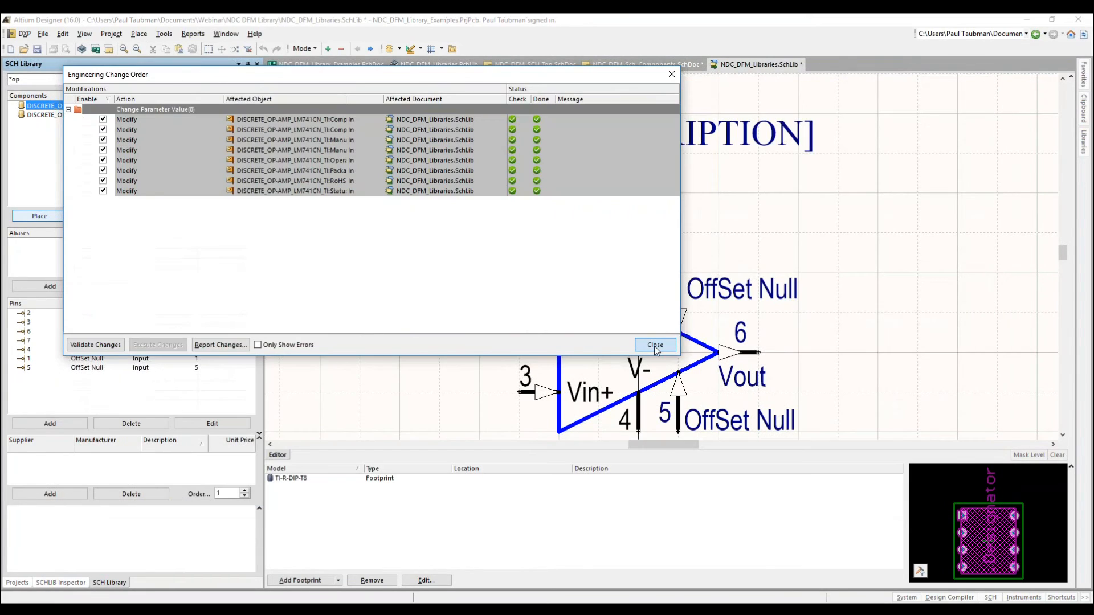
left_click(654, 345)
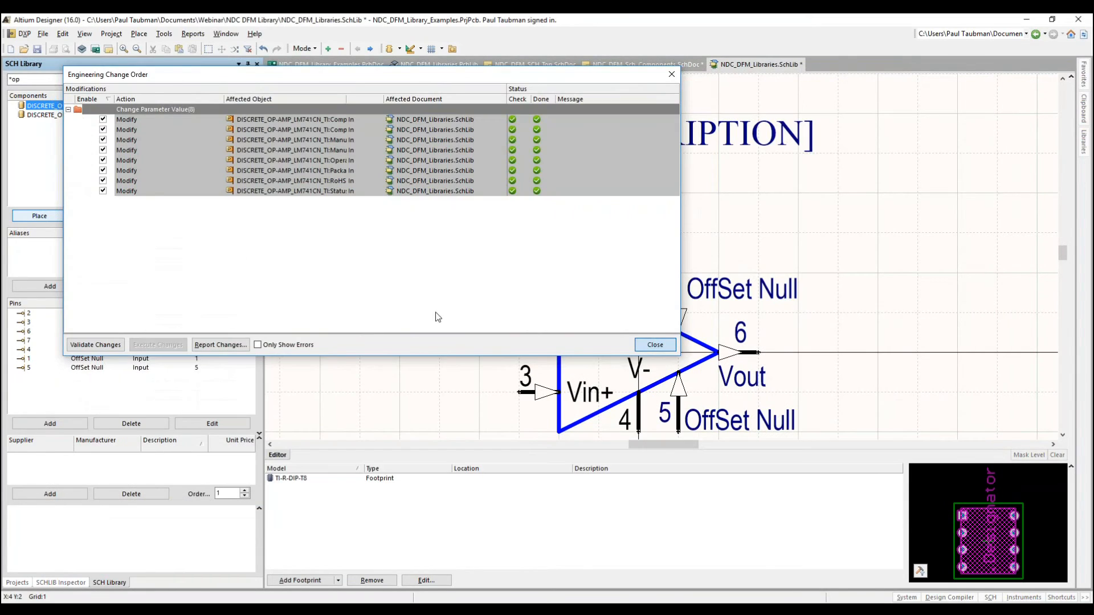
left_click(99, 107)
double_click(99, 107)
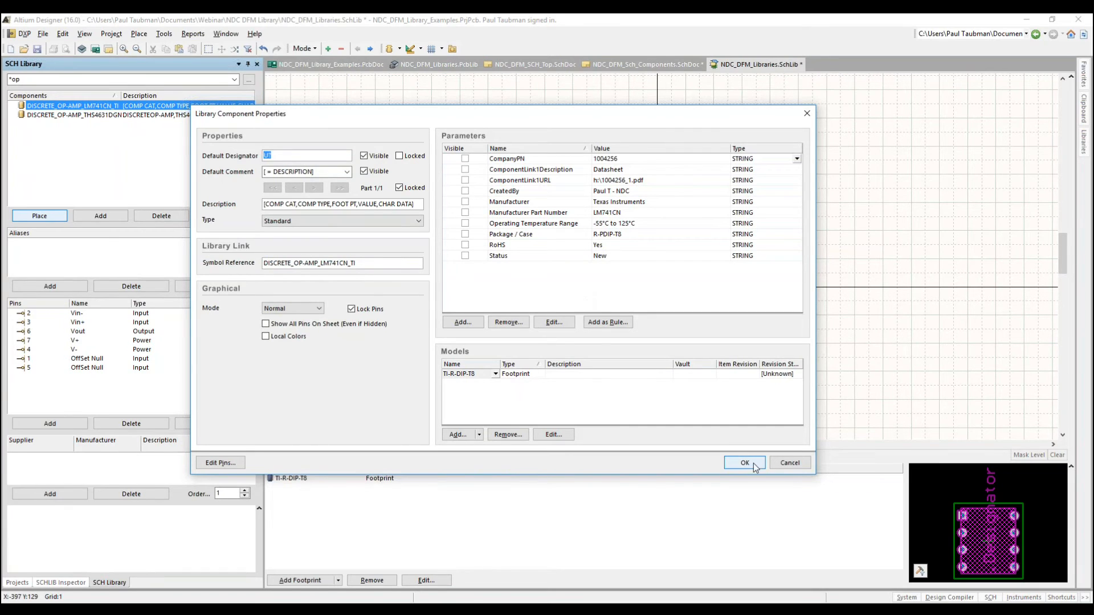
left_click(786, 466)
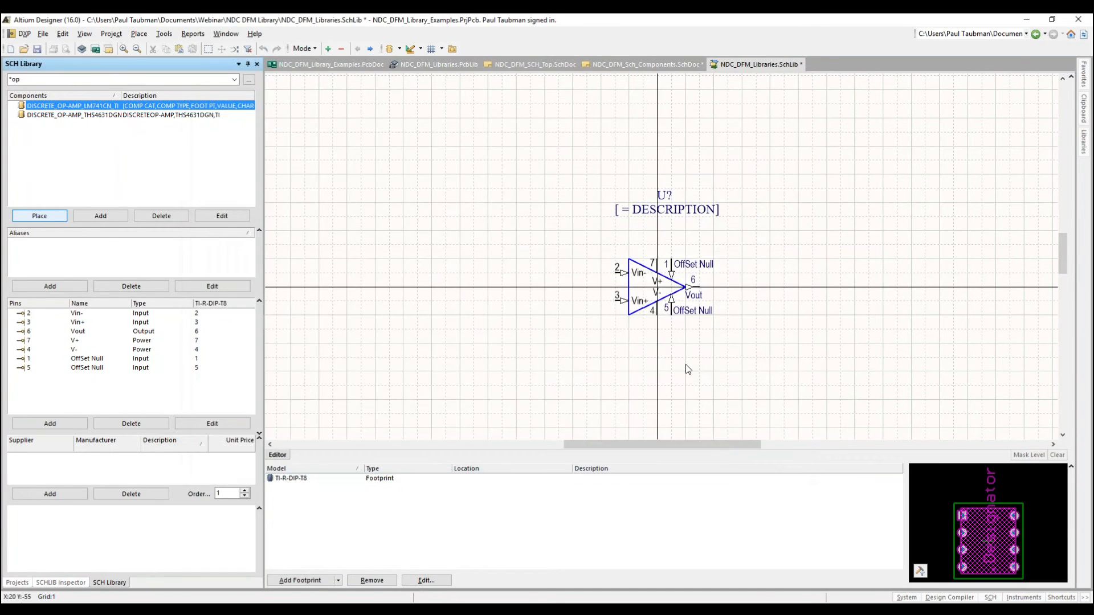
Step: Copy the THS4631DGN op-amp's description into the LM741CN component's Description
left_click(138, 115)
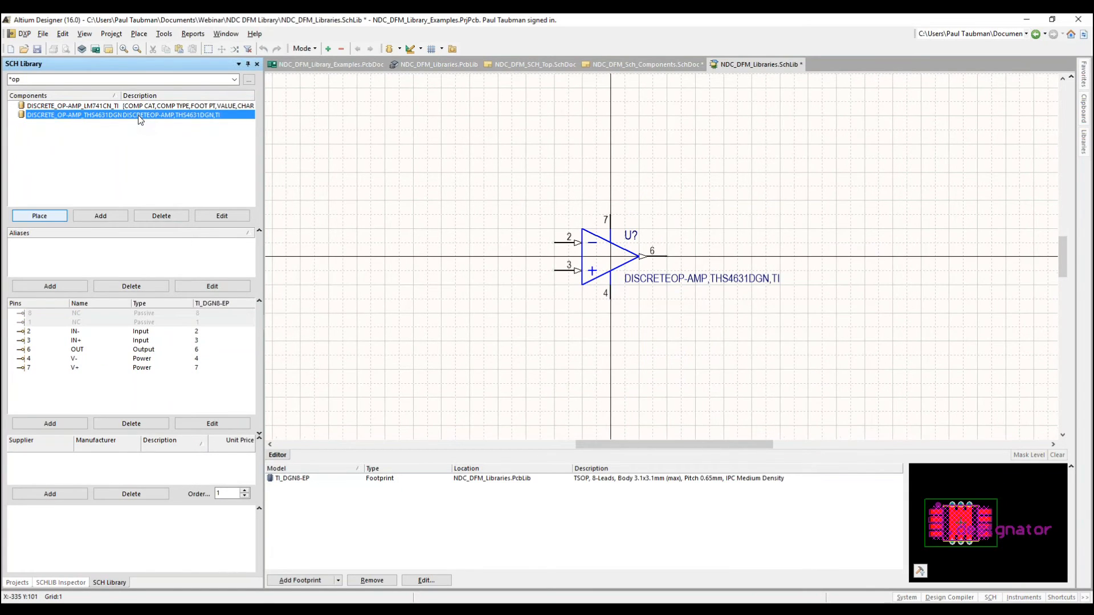
double_click(138, 115)
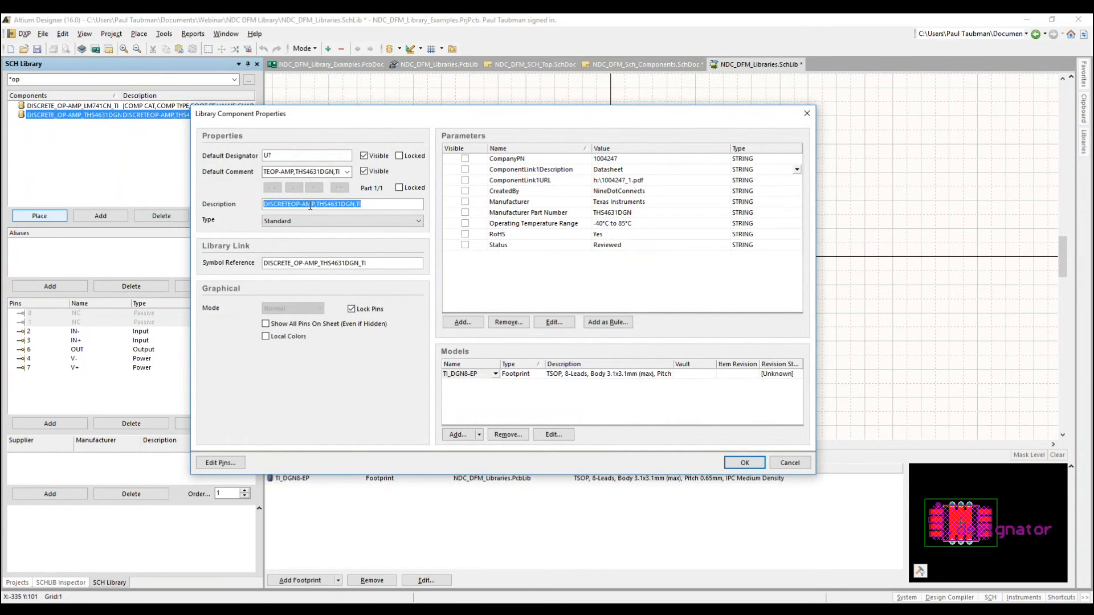
left_click(785, 461)
left_click(94, 108)
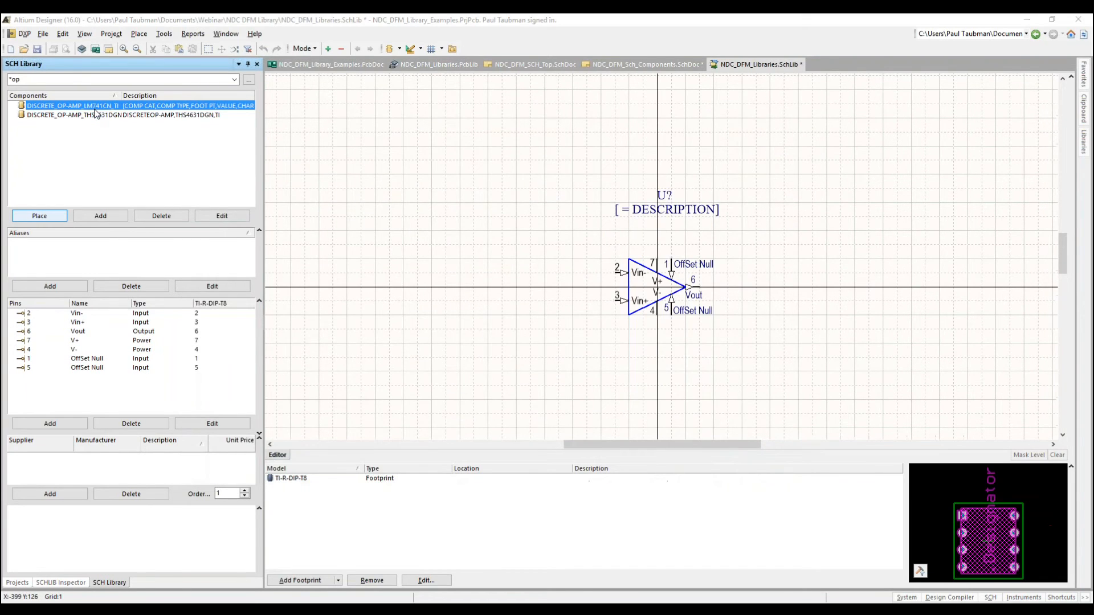
double_click(94, 109)
type("DISCRETEOP-AMP,THS4631DGN,TI")
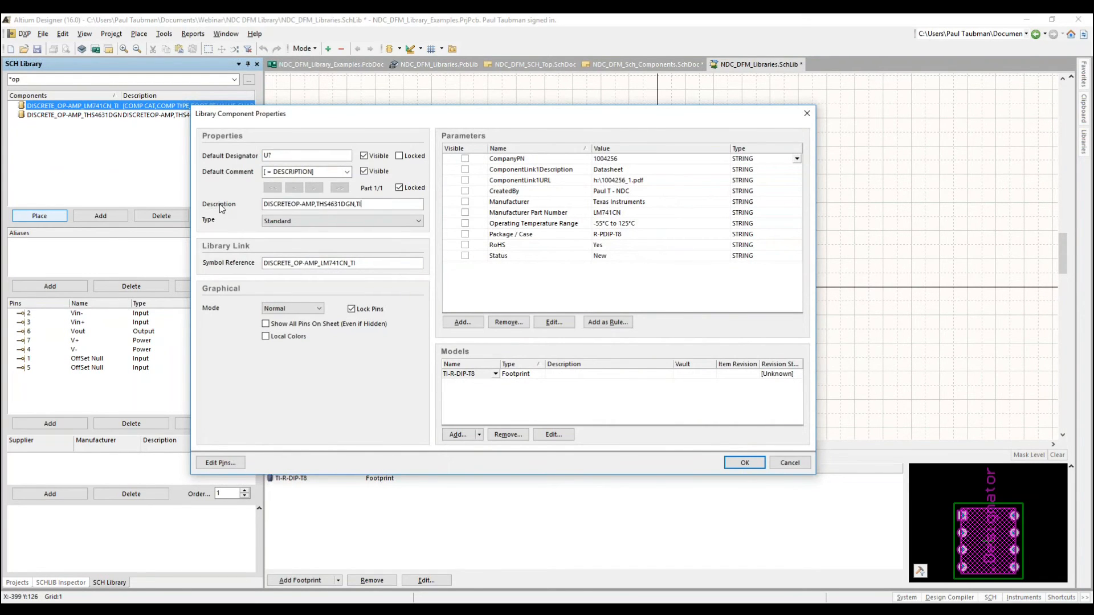
Step: Edit the LM741CN component's Description to read DISCRETE,OP-AMP,LM741CN,TI
left_click(286, 203)
type("_")
key("BackSpace")
key("BackSpace")
key("BackSpace")
key("BackSpace")
key("BackSpace")
key("BackSpace")
key("BackSpace")
key("BackSpace")
key("BackSpace")
key("BackSpace")
key("BackSpace")
type("LM741,")
key("Left")
type("CN")
Step: Copy the description DISCRETE,OP-AMP,LM741CN,TI into the Default Comment and accept the component properties
key("ctrl+a")
key("ctrl+c")
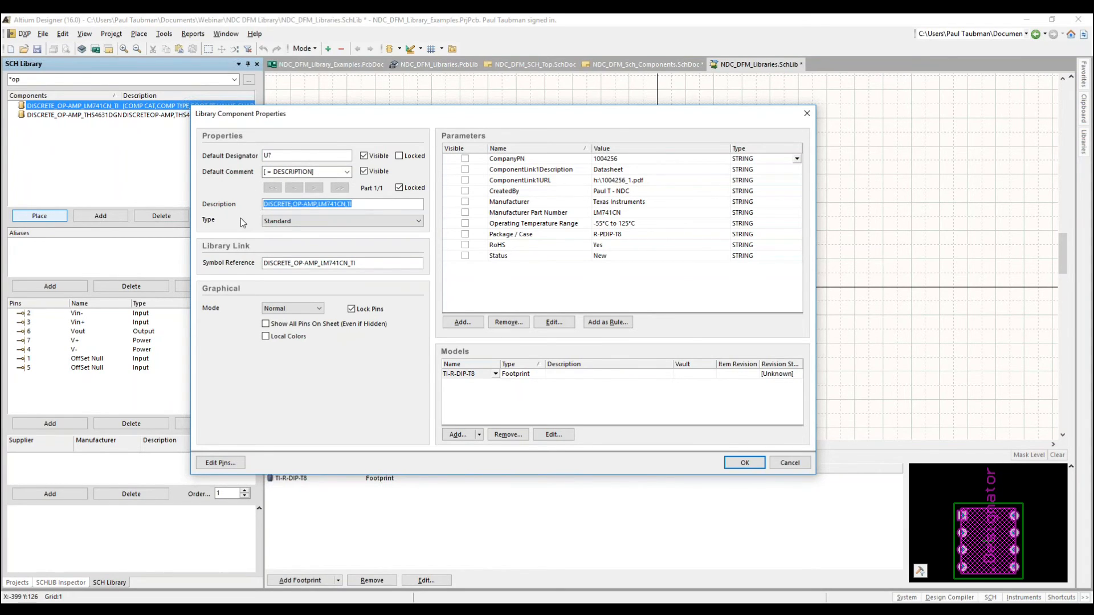
left_click_drag(327, 172, 272, 173)
key("ctrl+v")
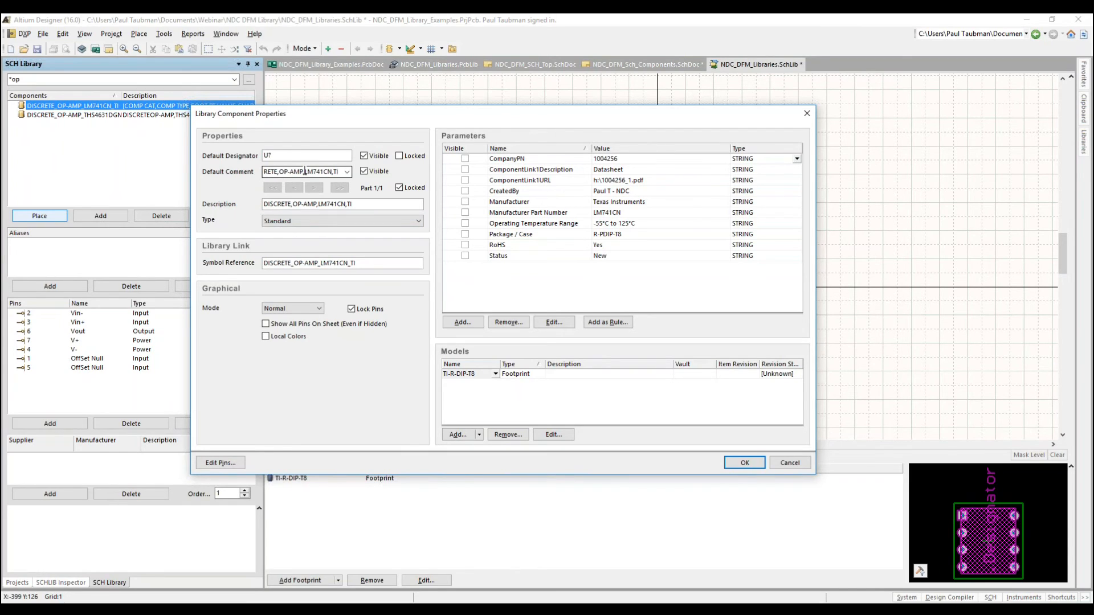
left_click(745, 461)
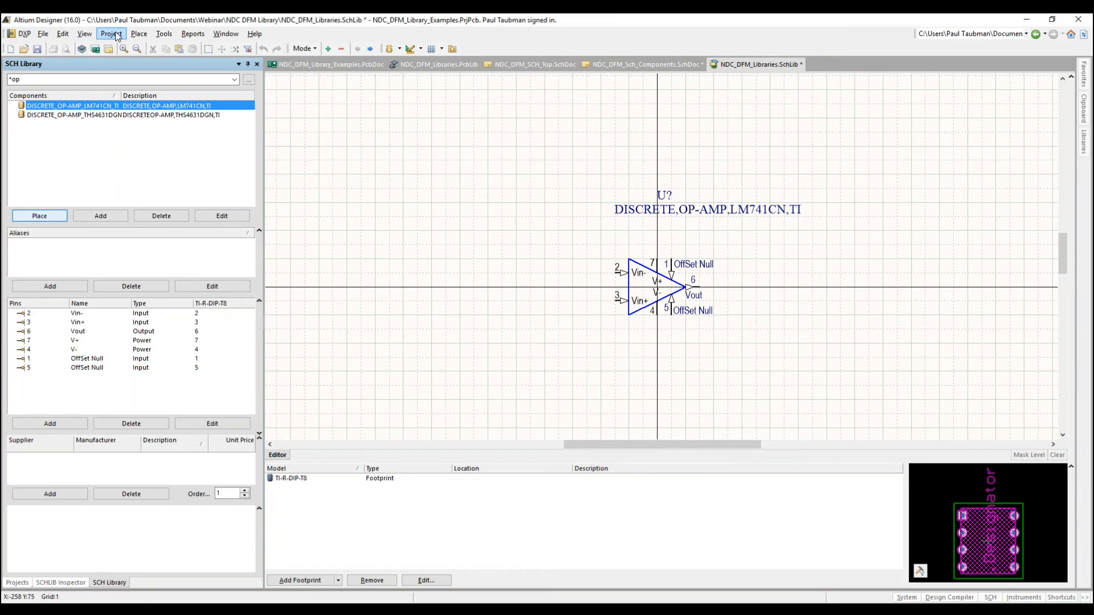
Step: Review the schematic library's unit system and the available imperial units without changing them
left_click(164, 34)
left_click(199, 380)
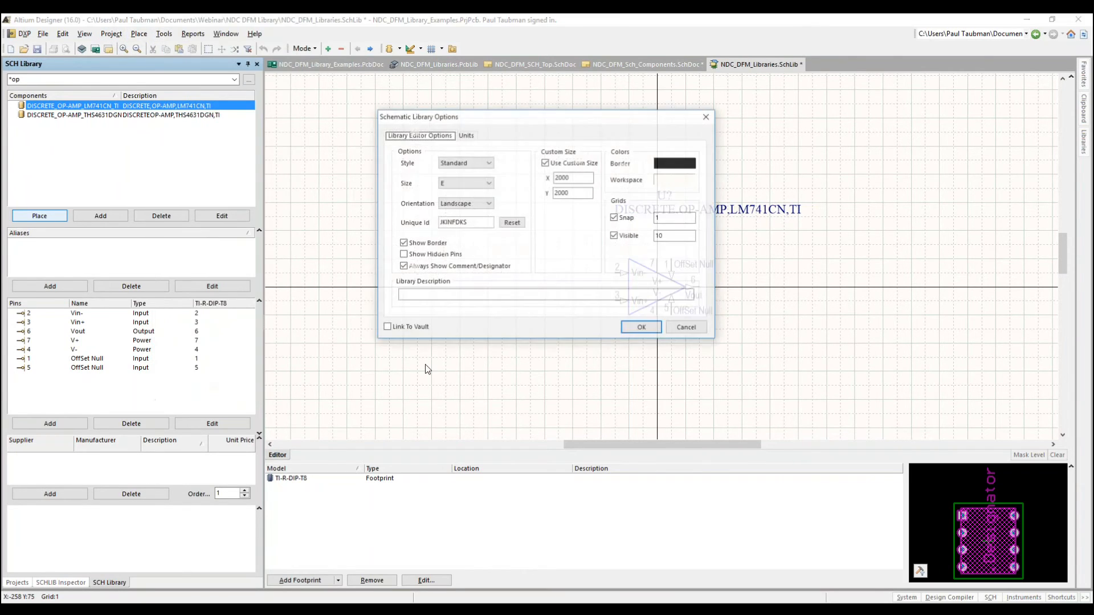
left_click(467, 135)
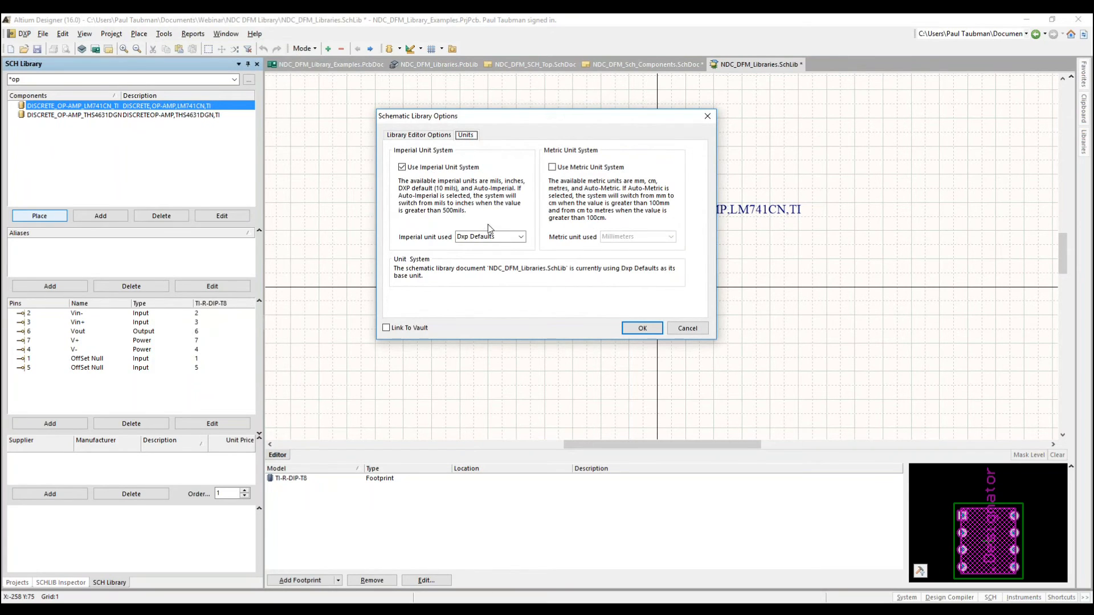
left_click(521, 236)
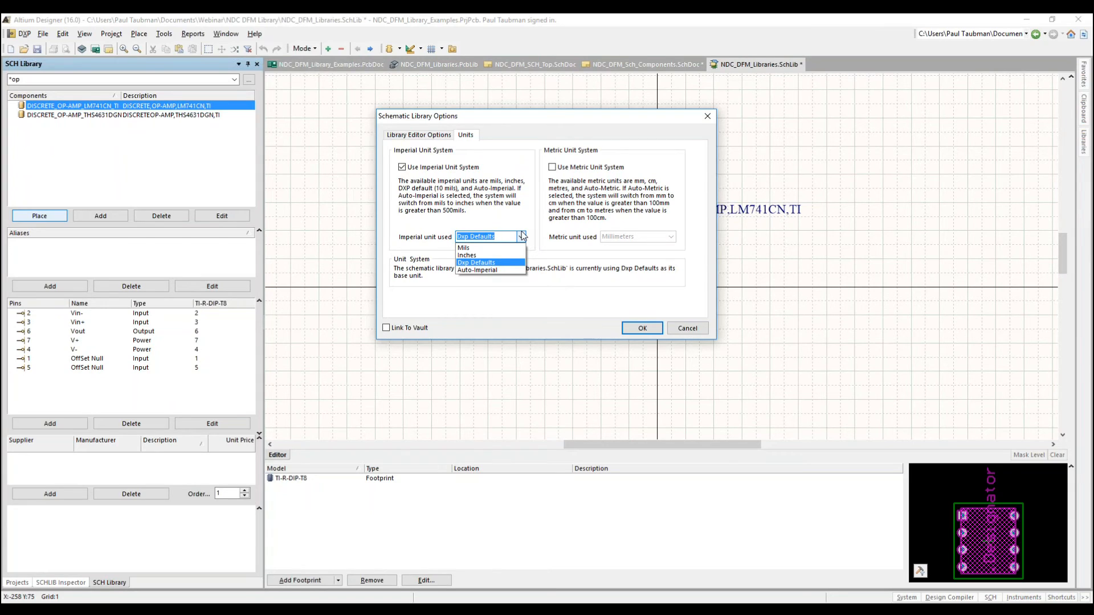
left_click(465, 205)
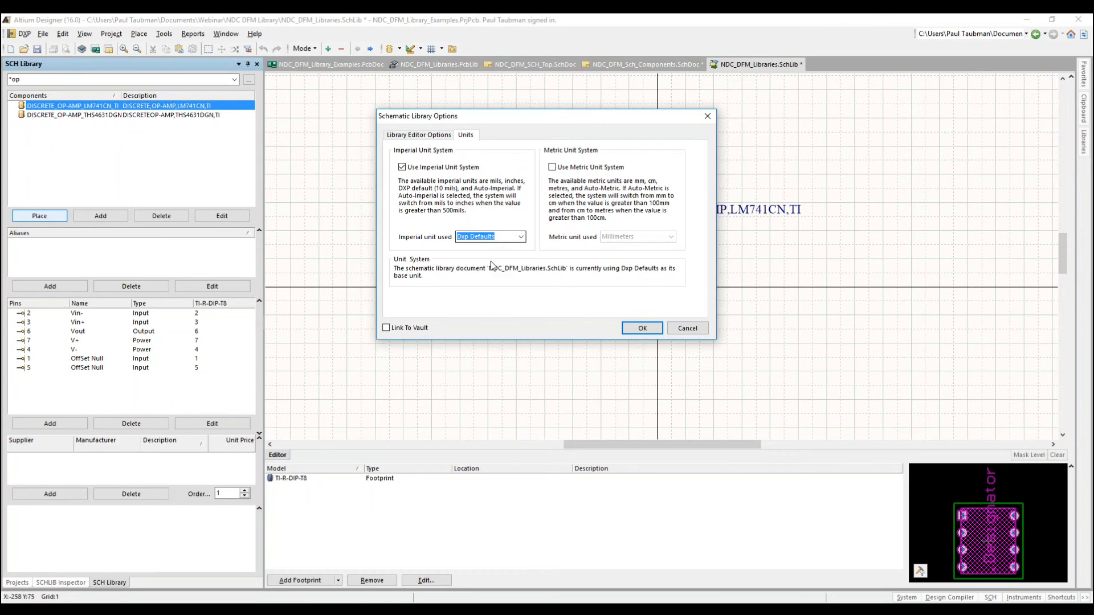
left_click(686, 329)
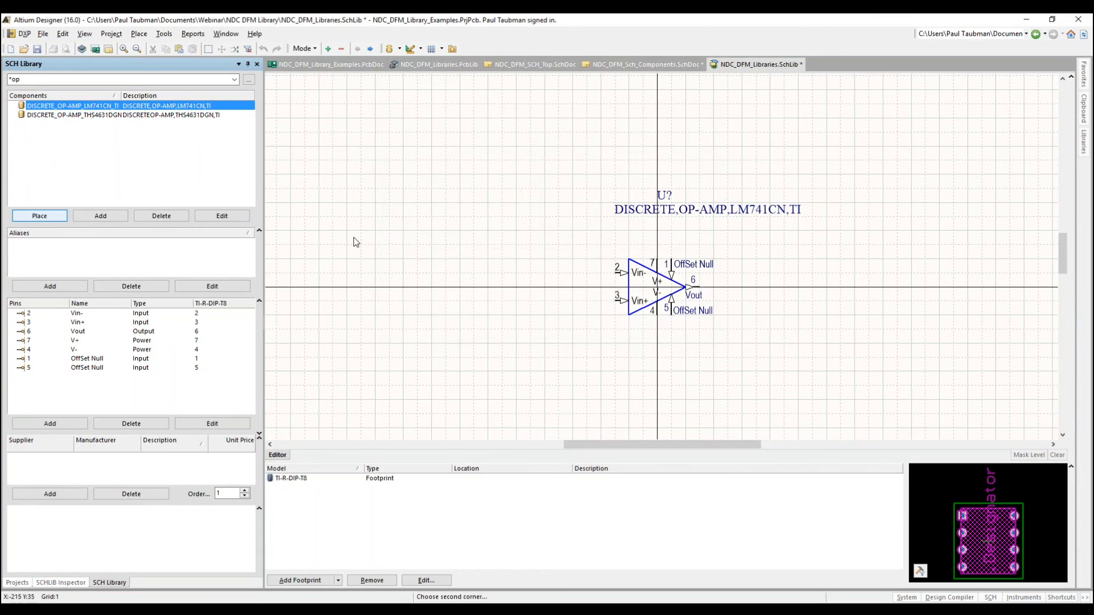
Step: Review the schematic grid presets in the preferences without changing them
left_click(23, 35)
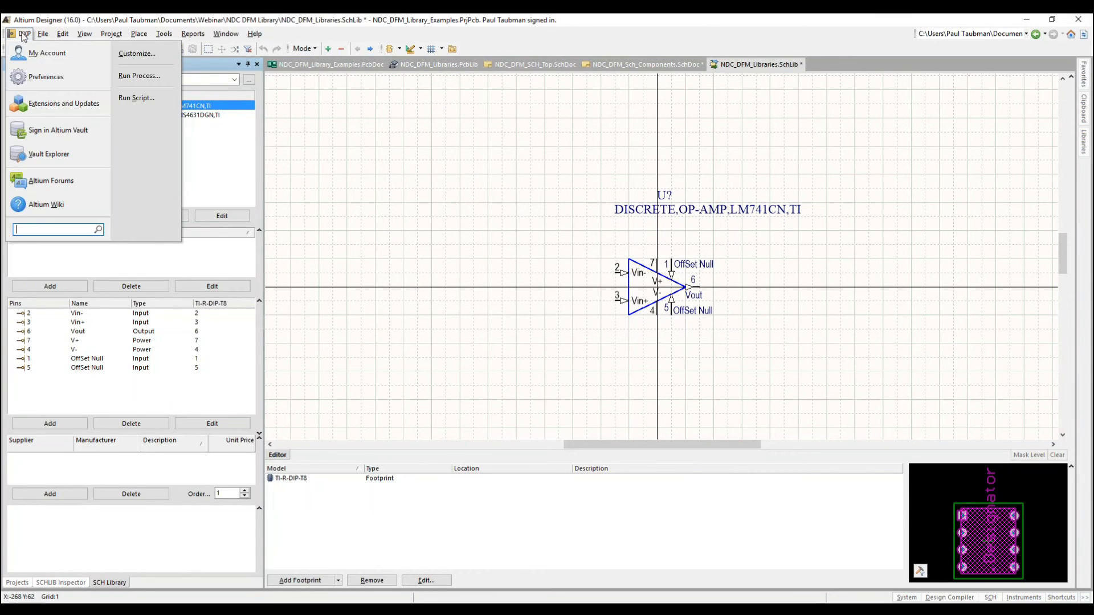
left_click(40, 80)
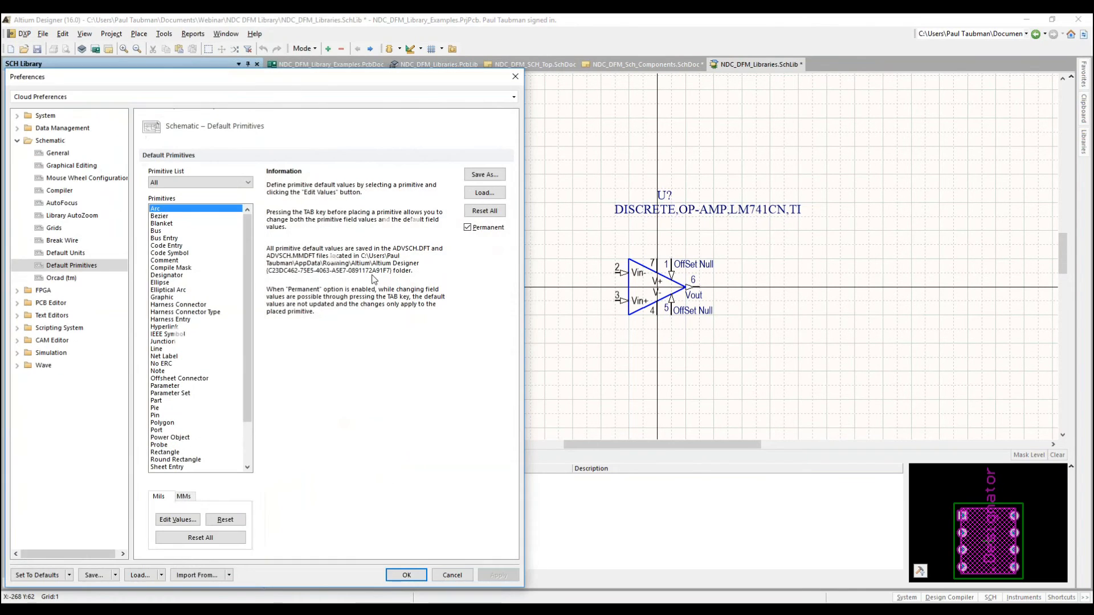
left_click(54, 227)
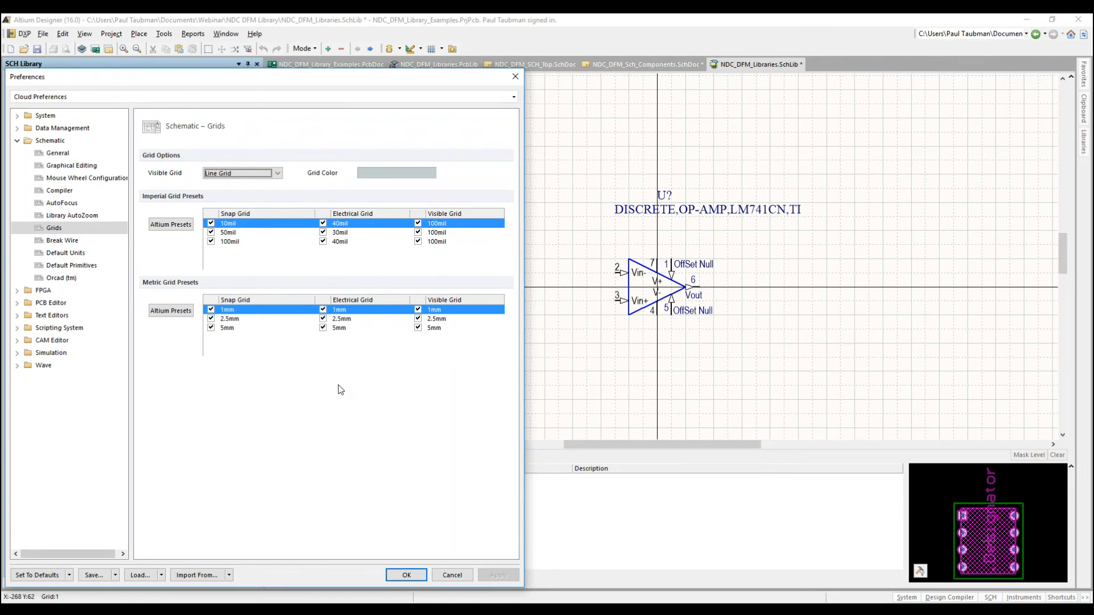
left_click(453, 575)
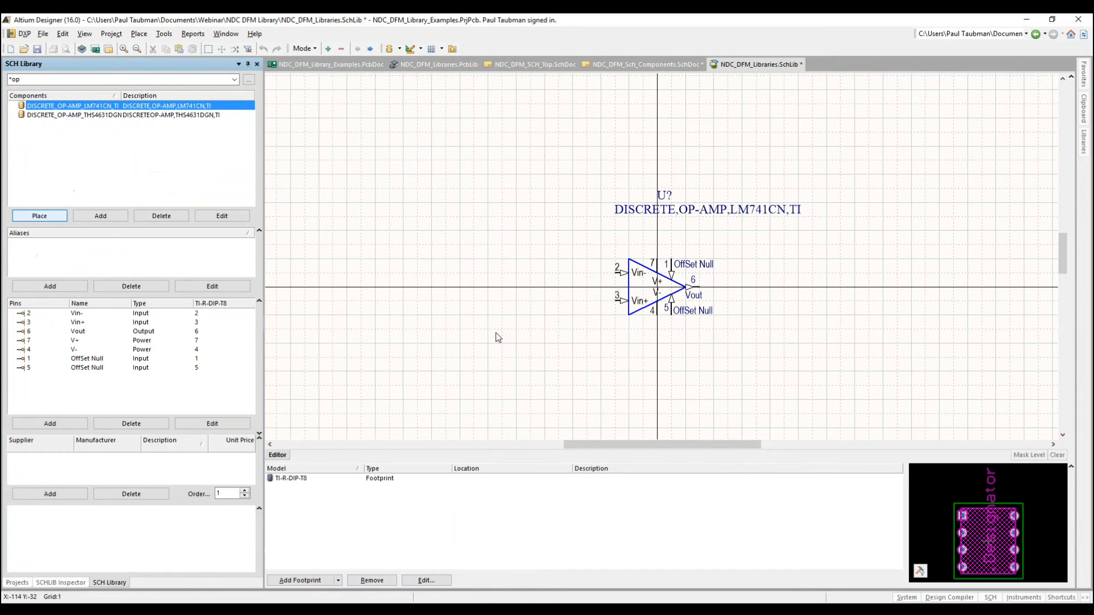
Step: Set the snap grid to 10 and select pin 7 (V+) on the op-amp symbol
key("g")
key("g")
scroll(655, 335, "up", 5, "ctrl")
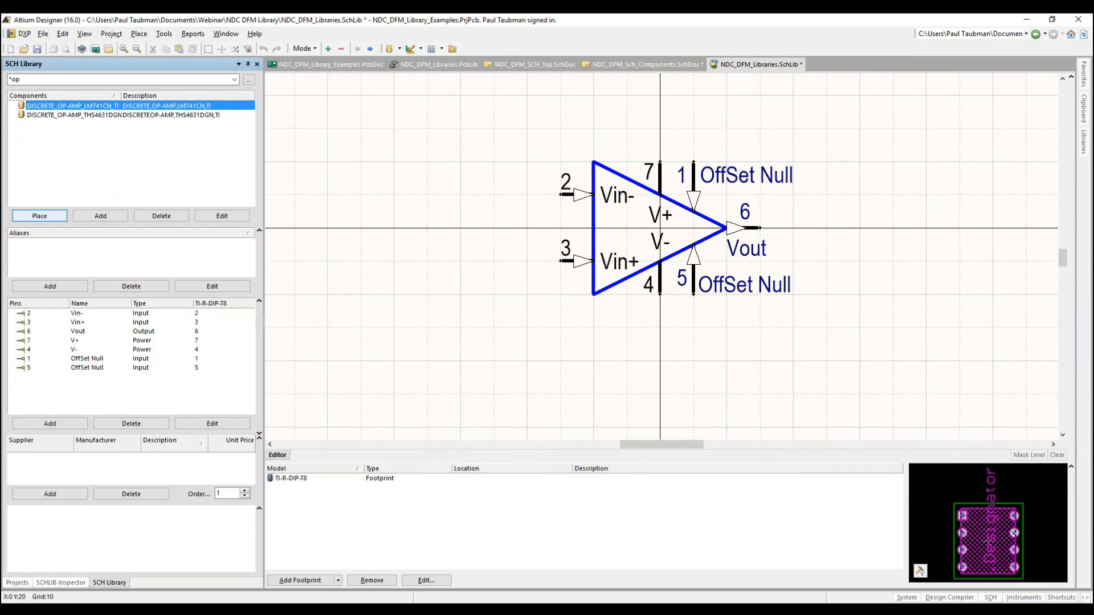
left_click(659, 183)
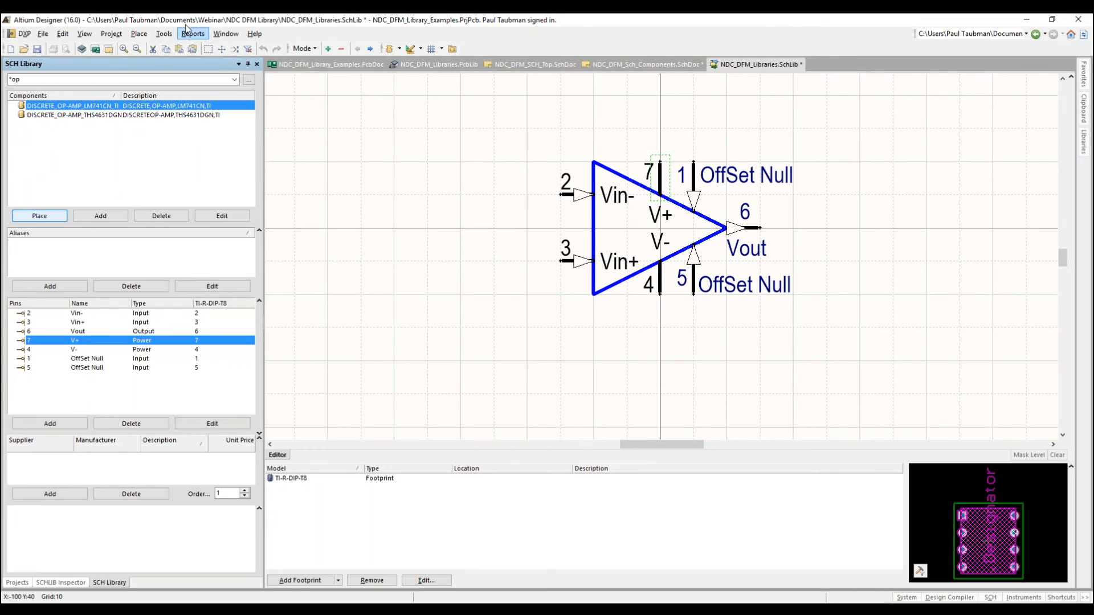
Step: Open the parameter table listing all parts in the library project
left_click(164, 34)
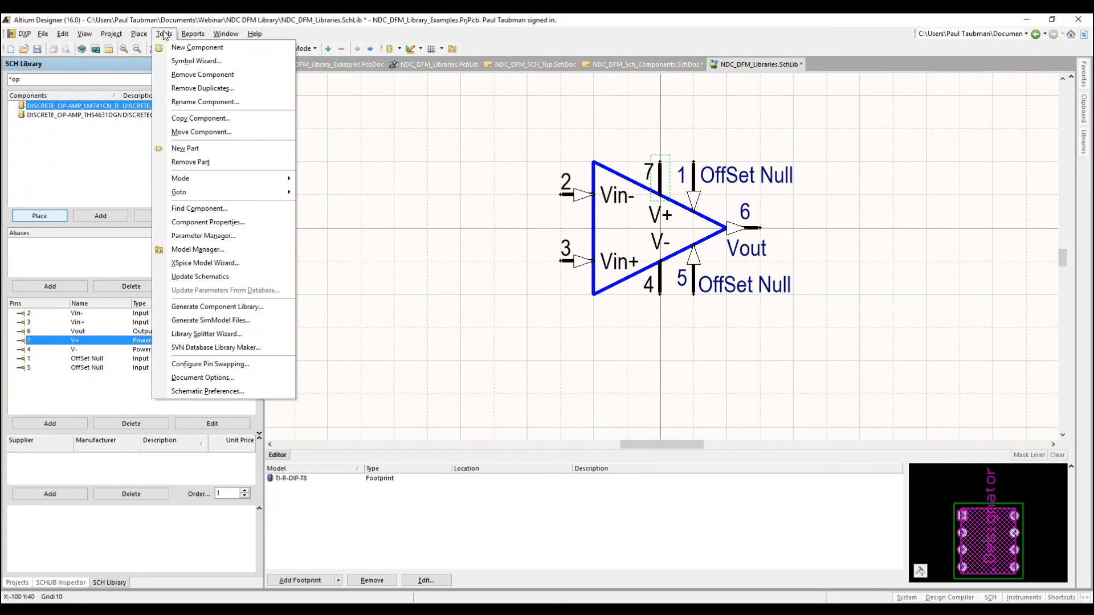
left_click(216, 237)
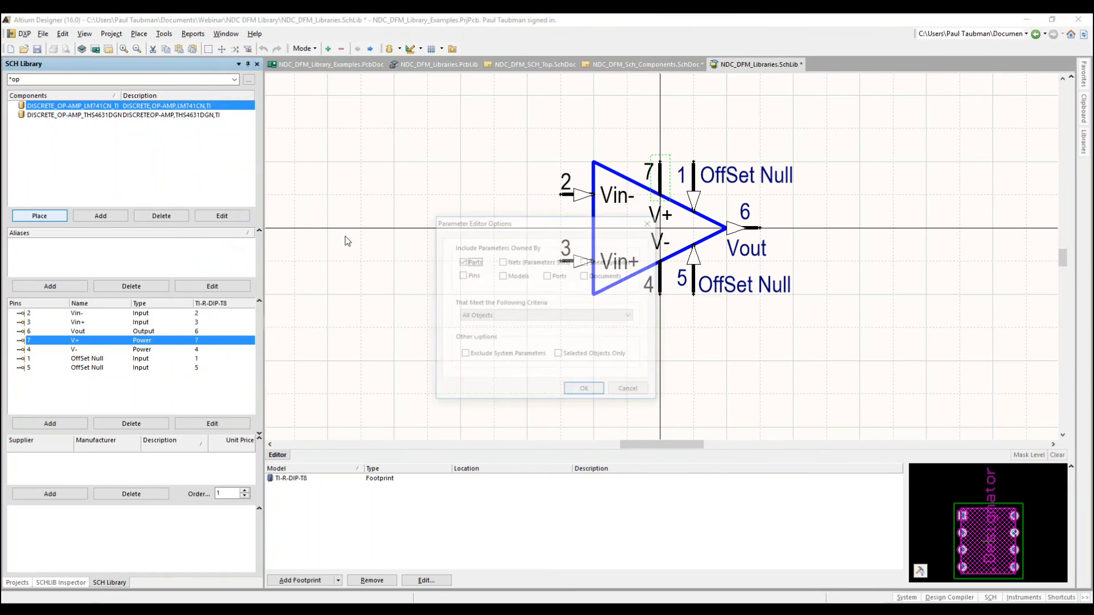
left_click(582, 391)
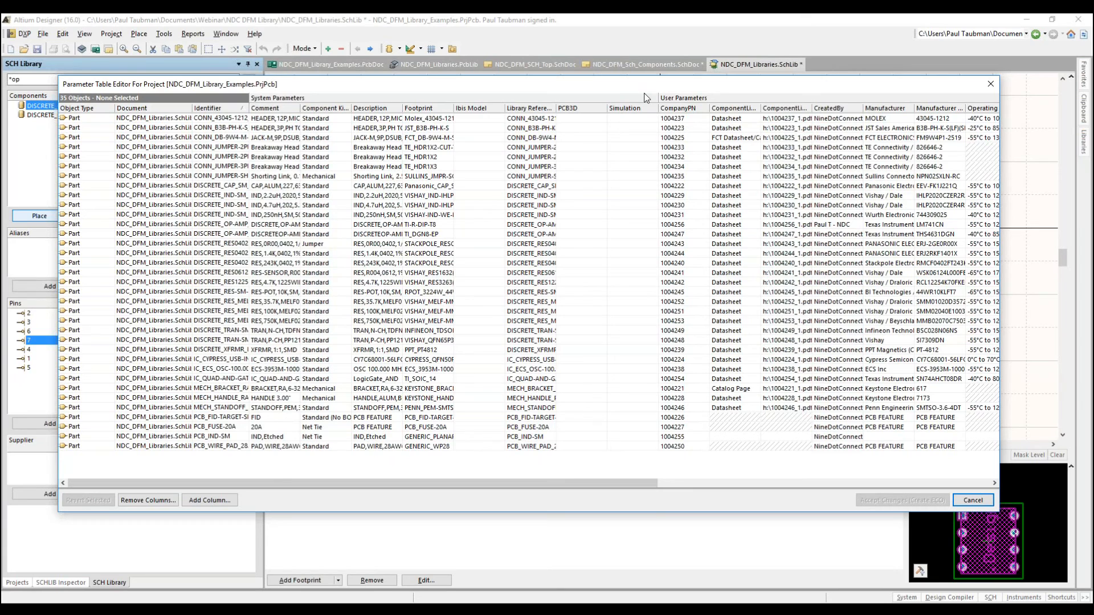
left_click_drag(645, 85, 633, 434)
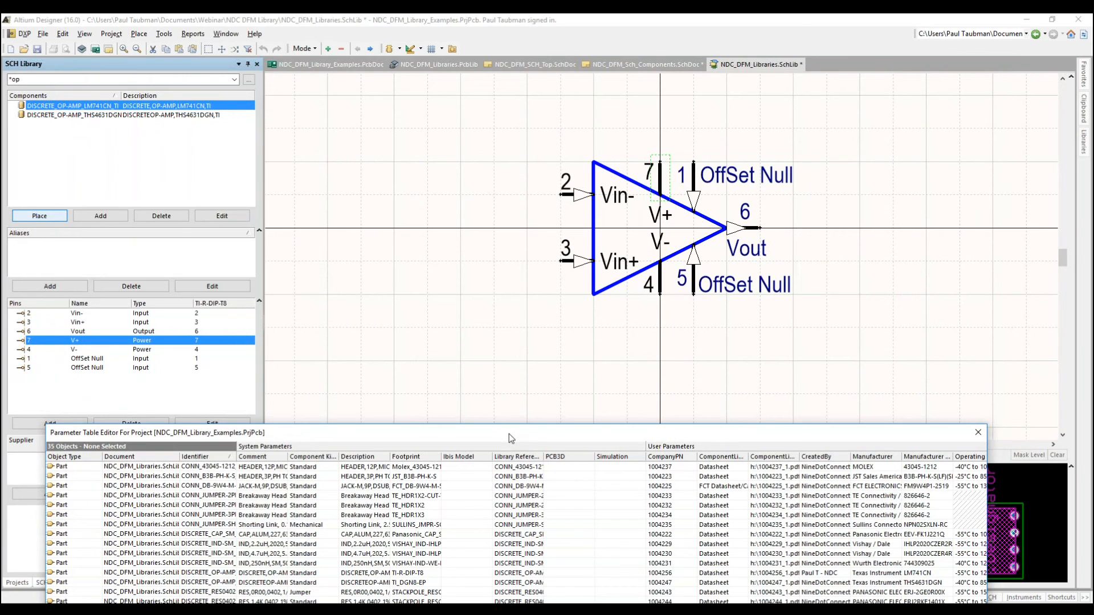
left_click_drag(508, 432, 511, 433)
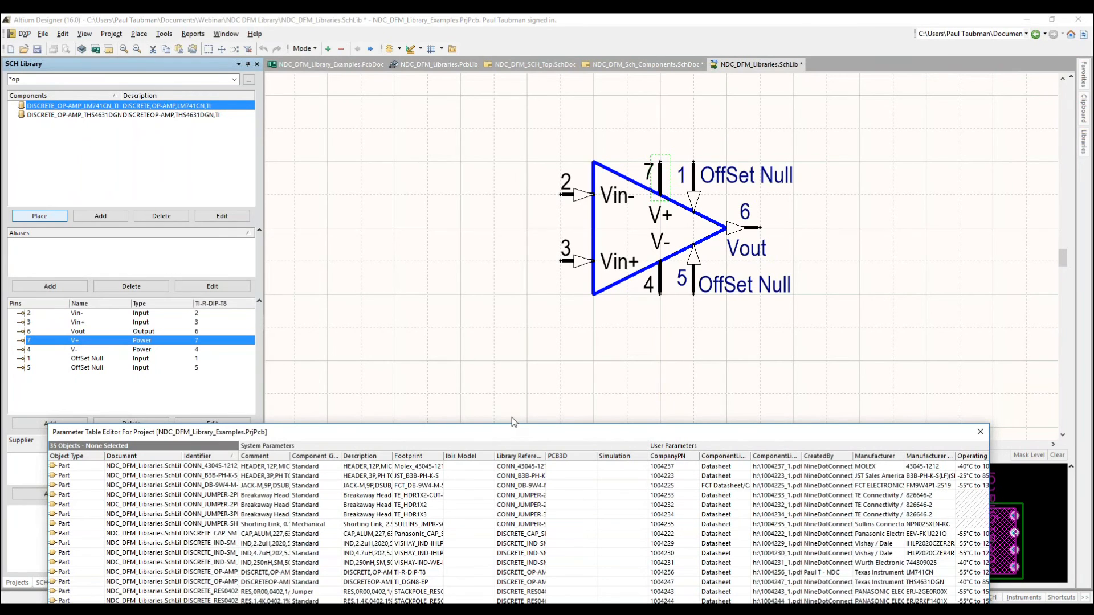
left_click_drag(510, 428, 526, 113)
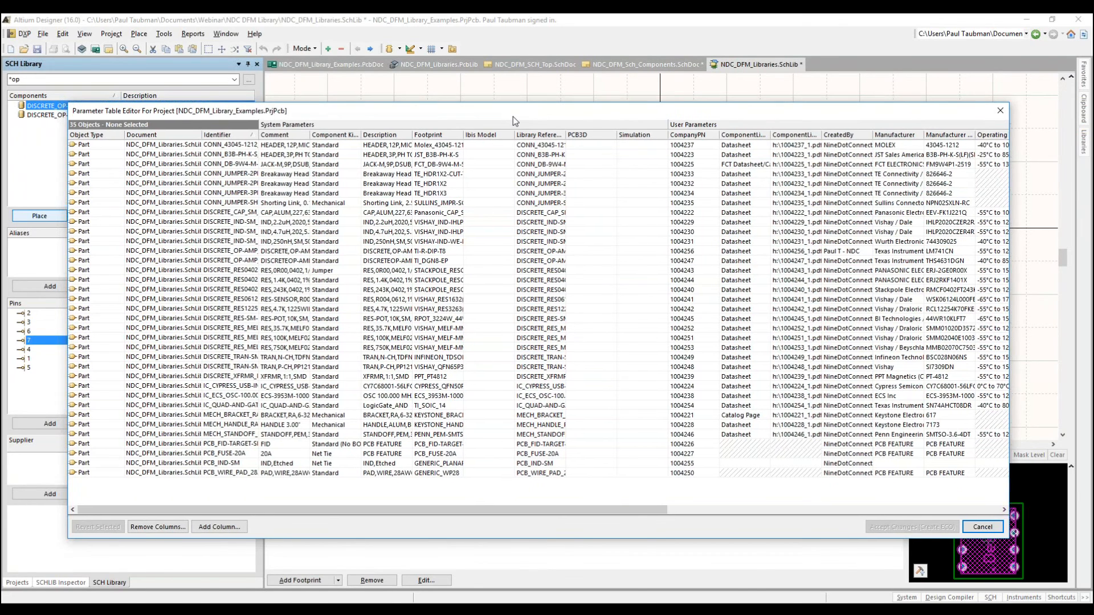
left_click_drag(513, 116, 471, 531)
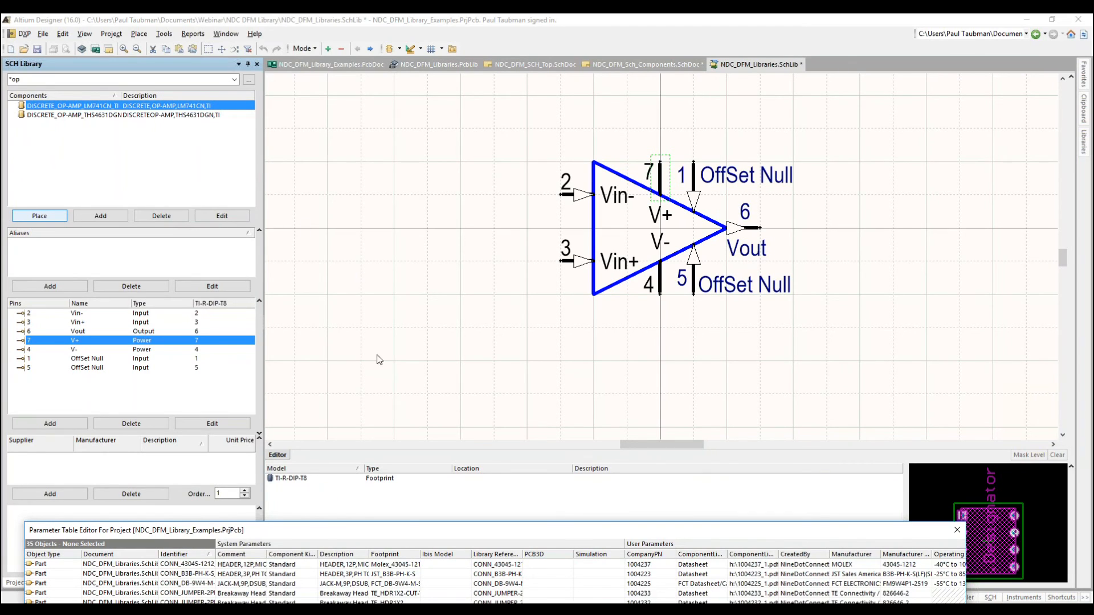
left_click_drag(414, 536, 414, 431)
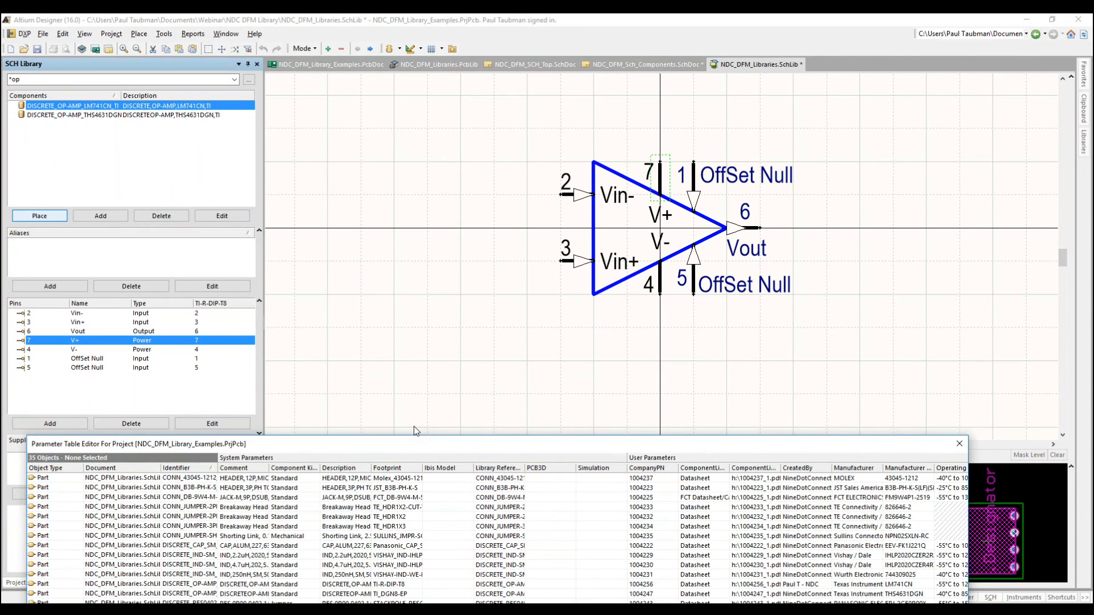
left_click_drag(414, 428, 459, 80)
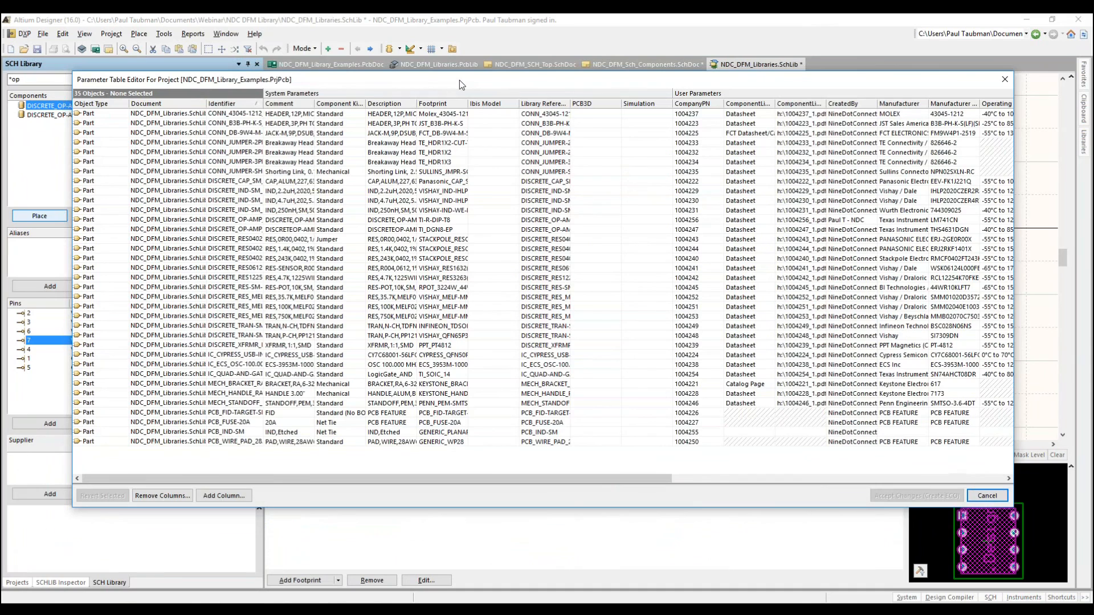
Step: Review the parameter table of the library parts and close it without applying changes
left_click_drag(459, 80, 443, 72)
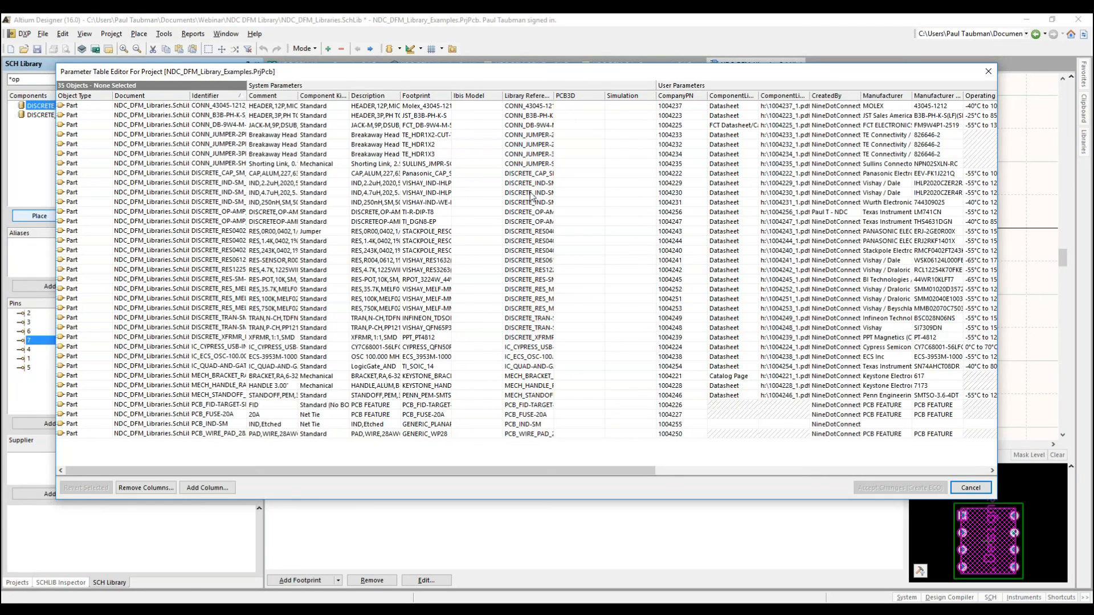
left_click(980, 489)
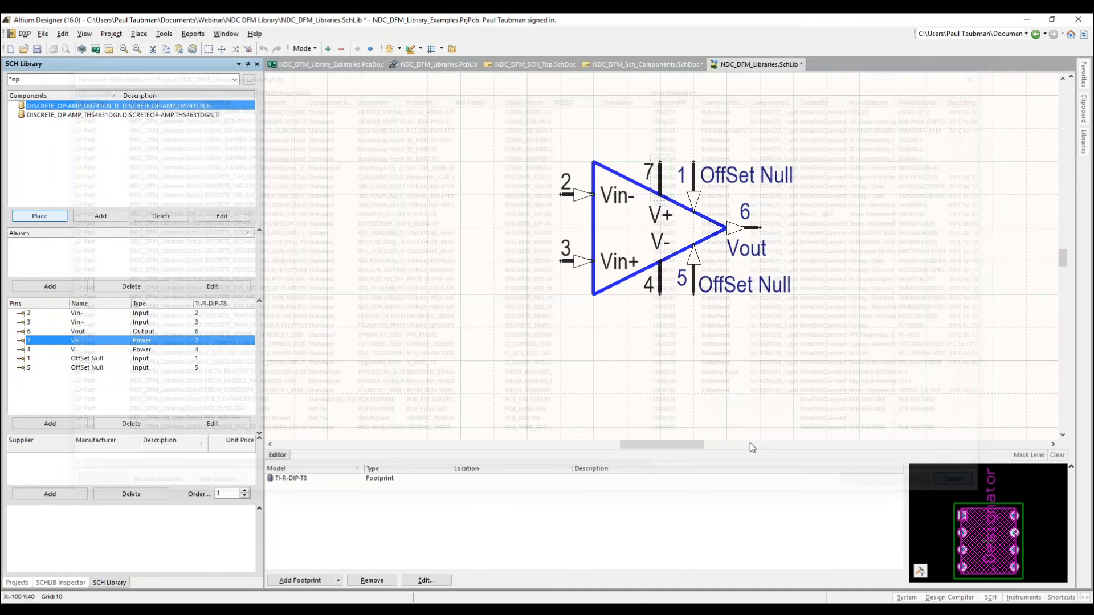
Step: Review the LM741CN op-amp's component properties, parameters and footprint model alongside the footprint preview, and close them without changes
double_click(118, 106)
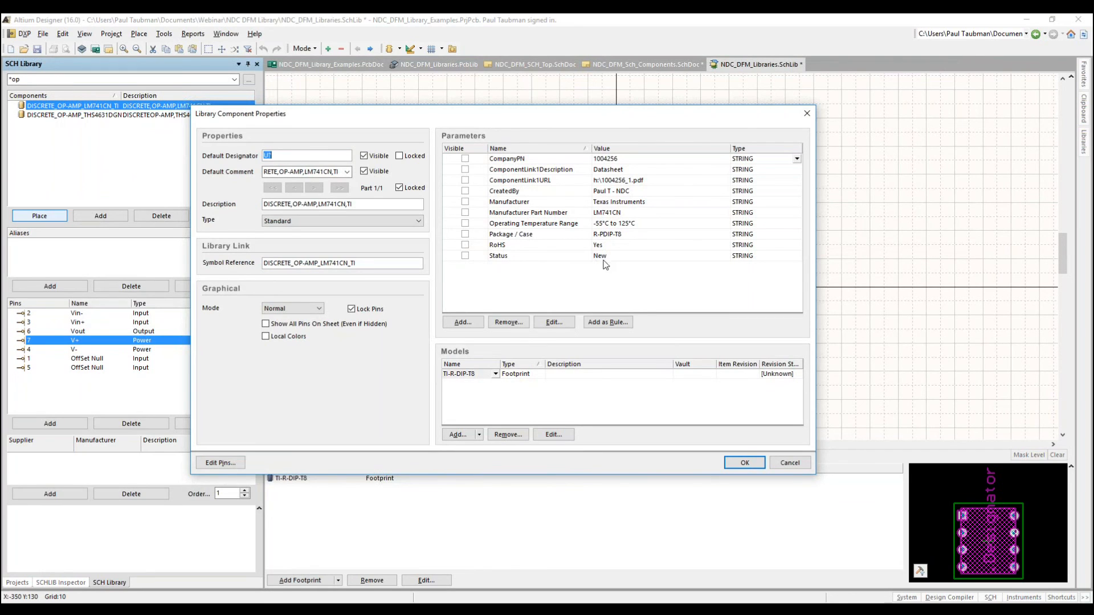
left_click_drag(723, 114, 585, 174)
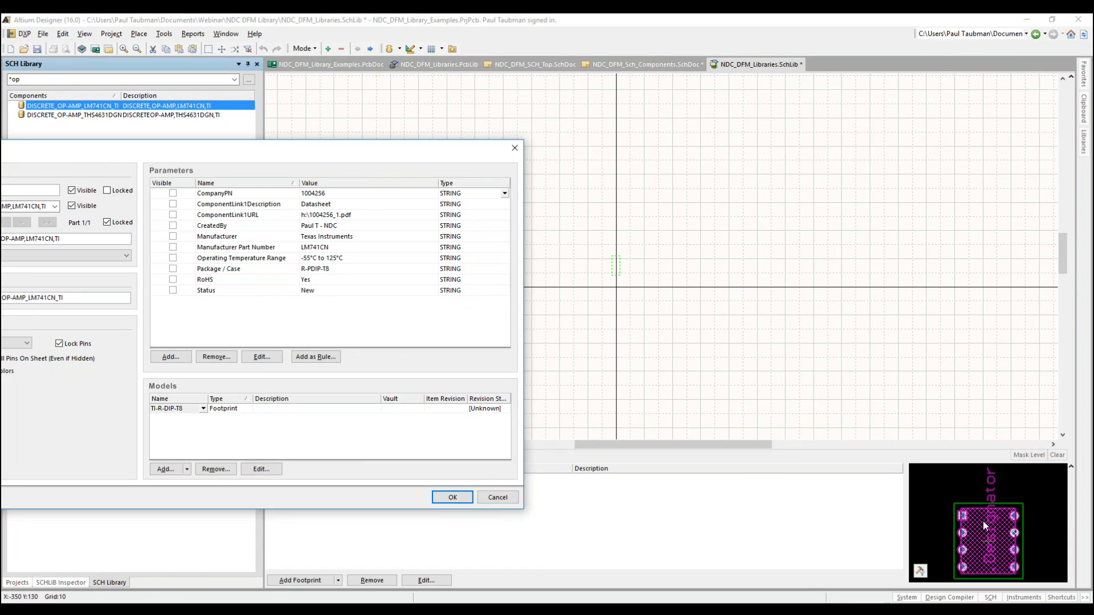
left_click_drag(465, 143, 742, 106)
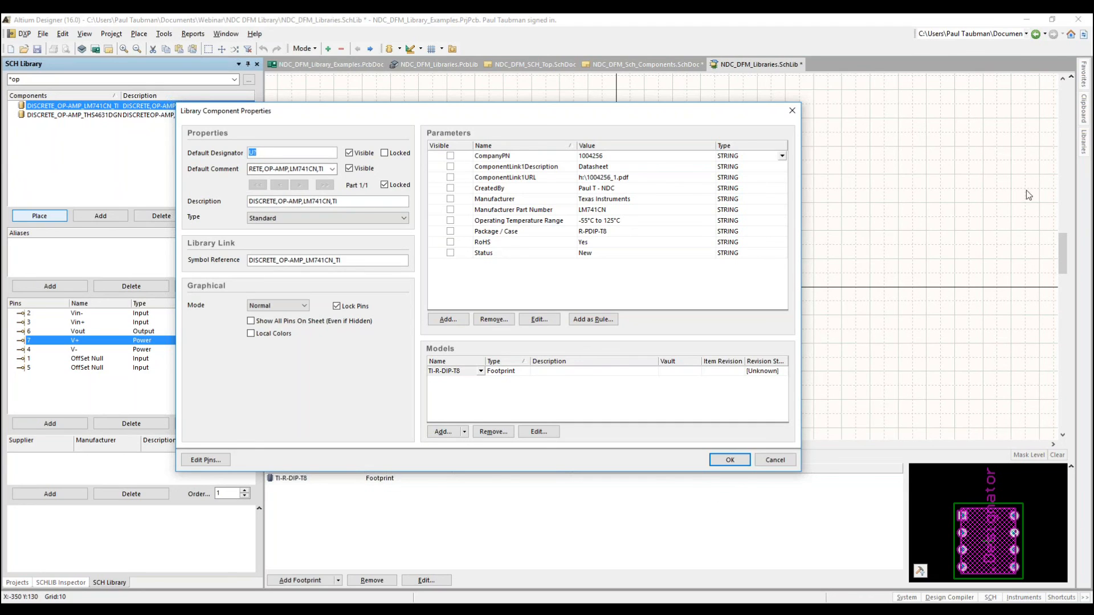
left_click(774, 460)
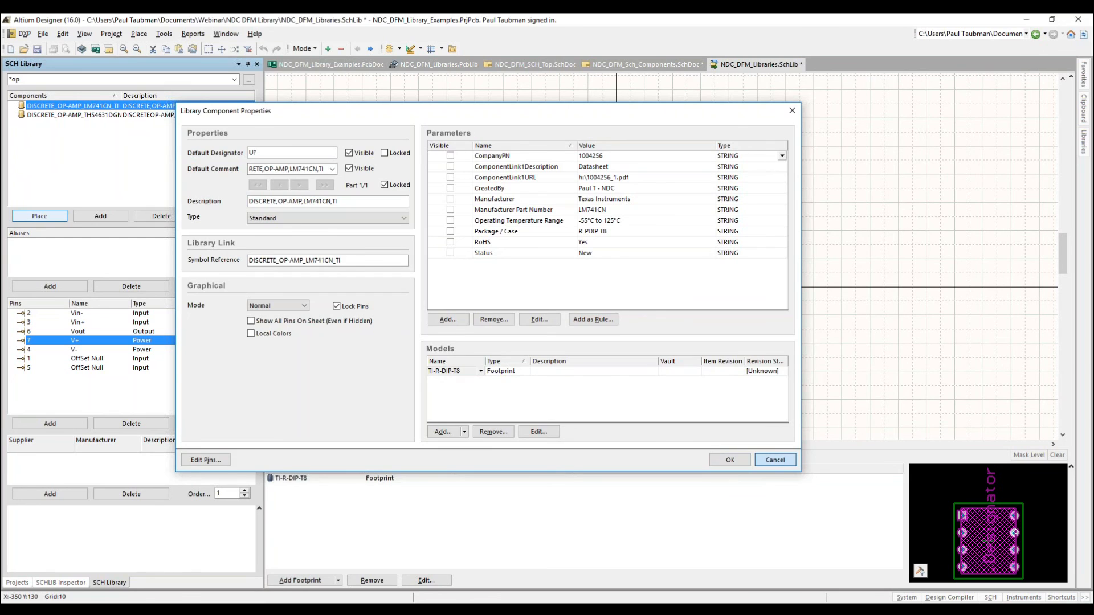
Step: Open the parameter table for all parts again and review the editing commands available for a block of PCB3D and Simulation cells
left_click(163, 33)
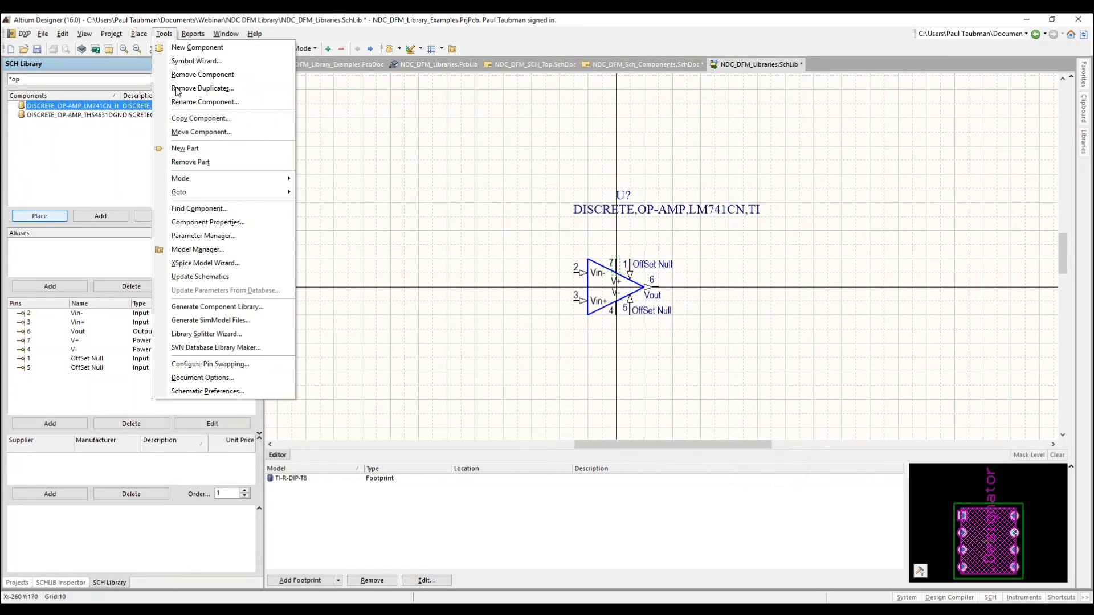
left_click(215, 236)
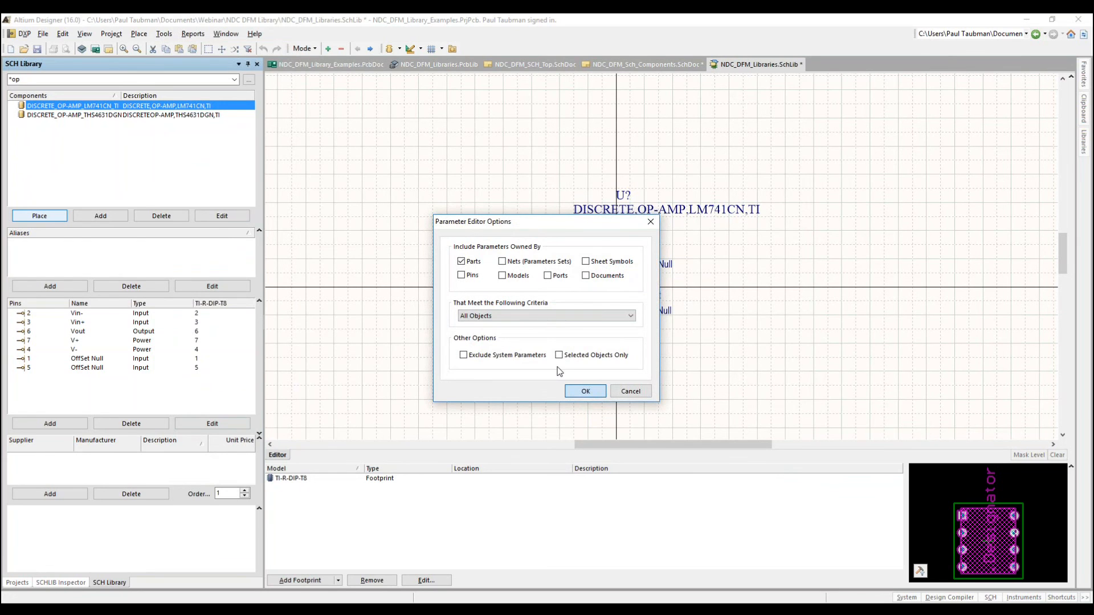
key("Return")
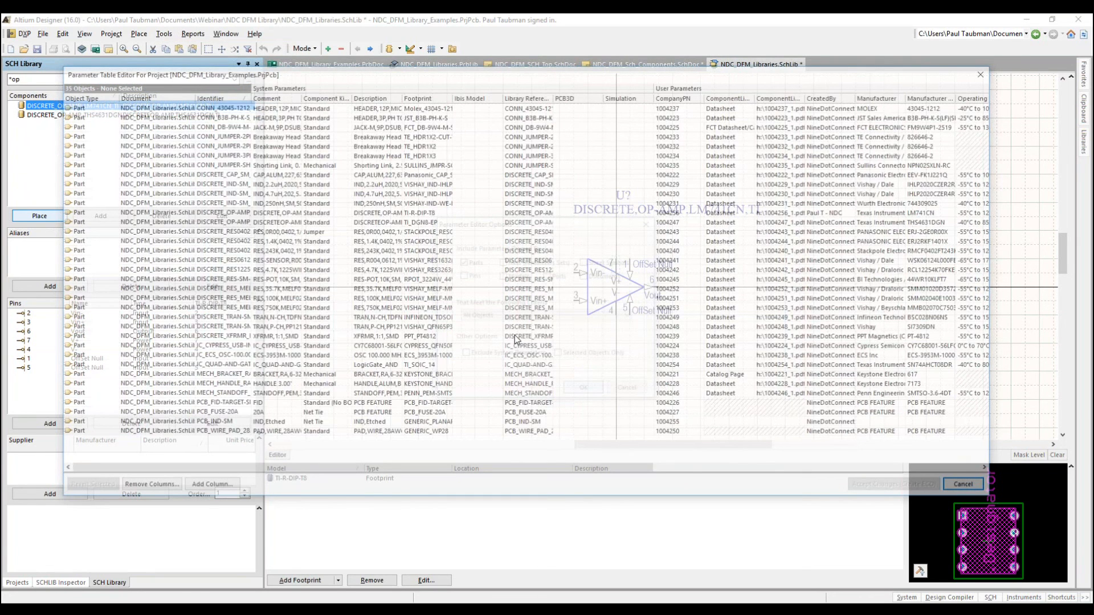
left_click_drag(573, 336, 629, 222)
right_click(597, 295)
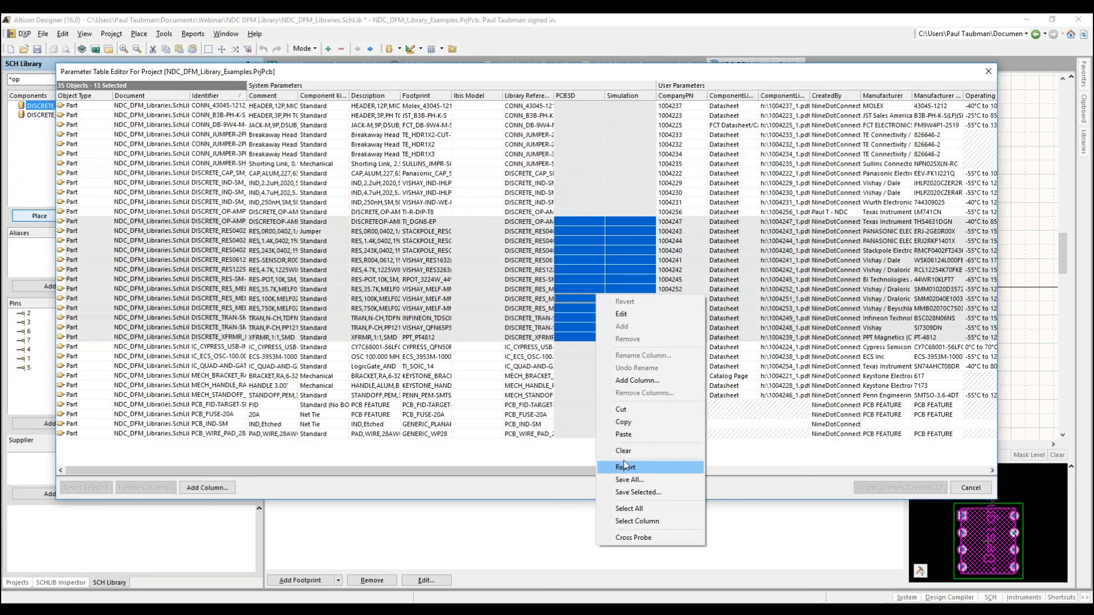
left_click(576, 457)
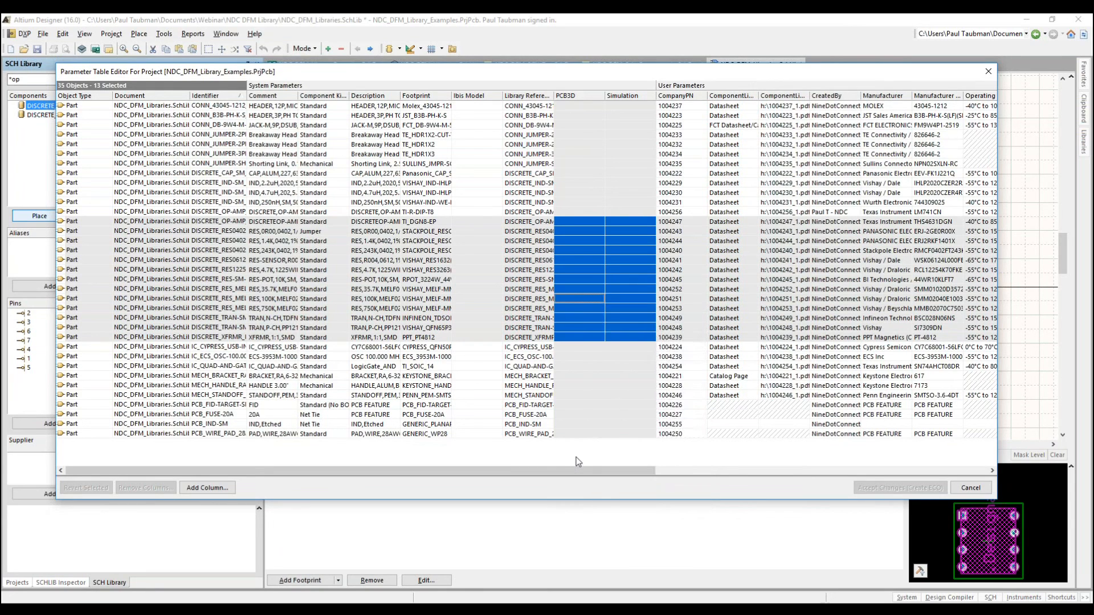
Step: Sort the parameter table by the PCB3D and Document columns and close it without applying changes
left_click(573, 96)
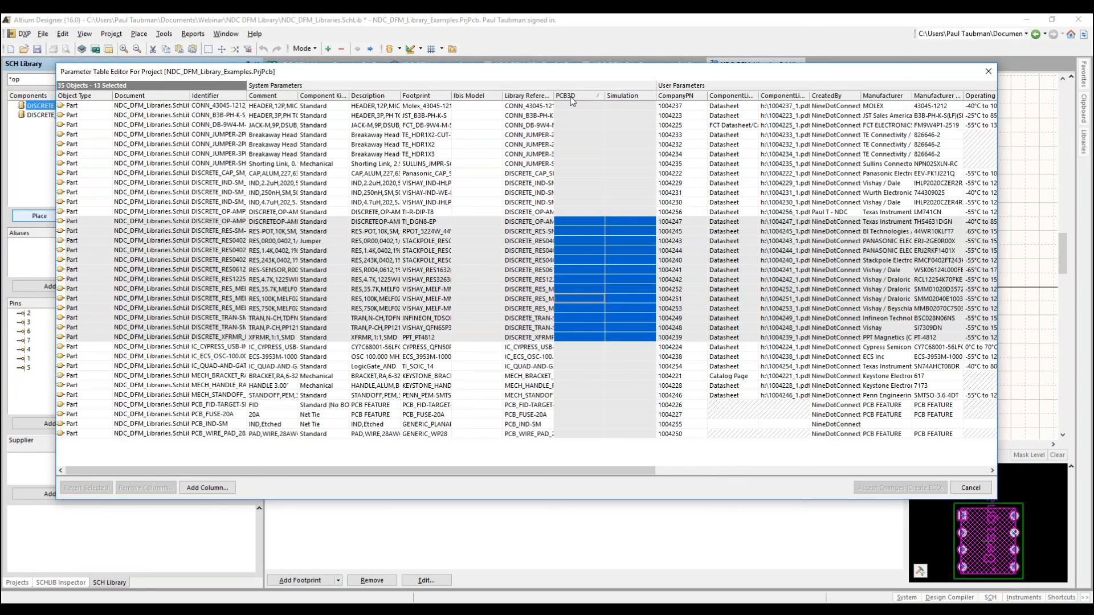
left_click(160, 96)
left_click(972, 489)
left_click(972, 488)
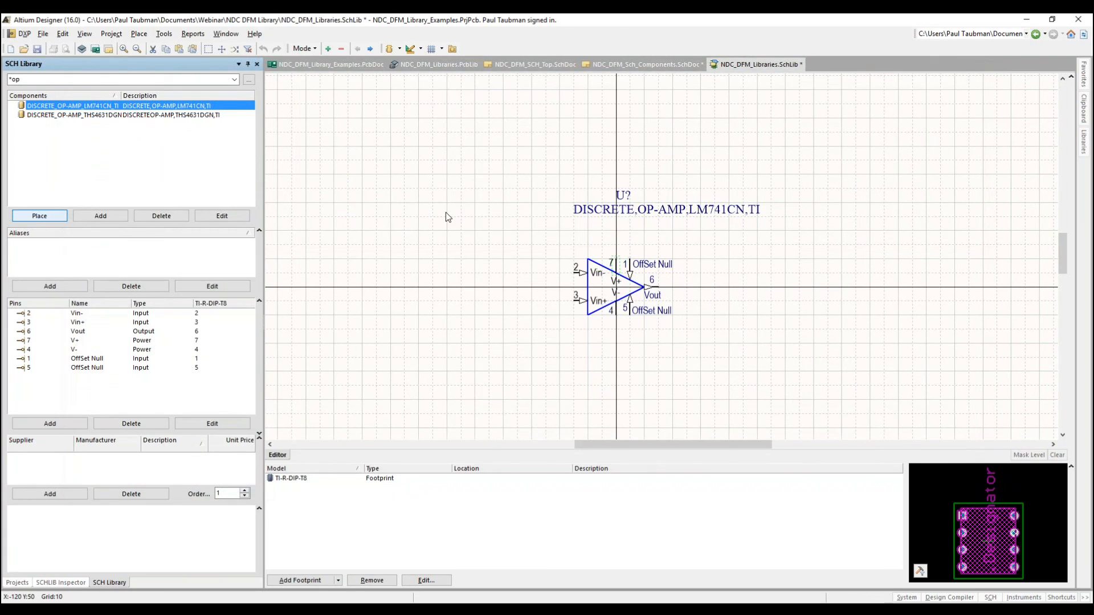
Step: Open the component properties of the LM741CN op-amp
double_click(114, 107)
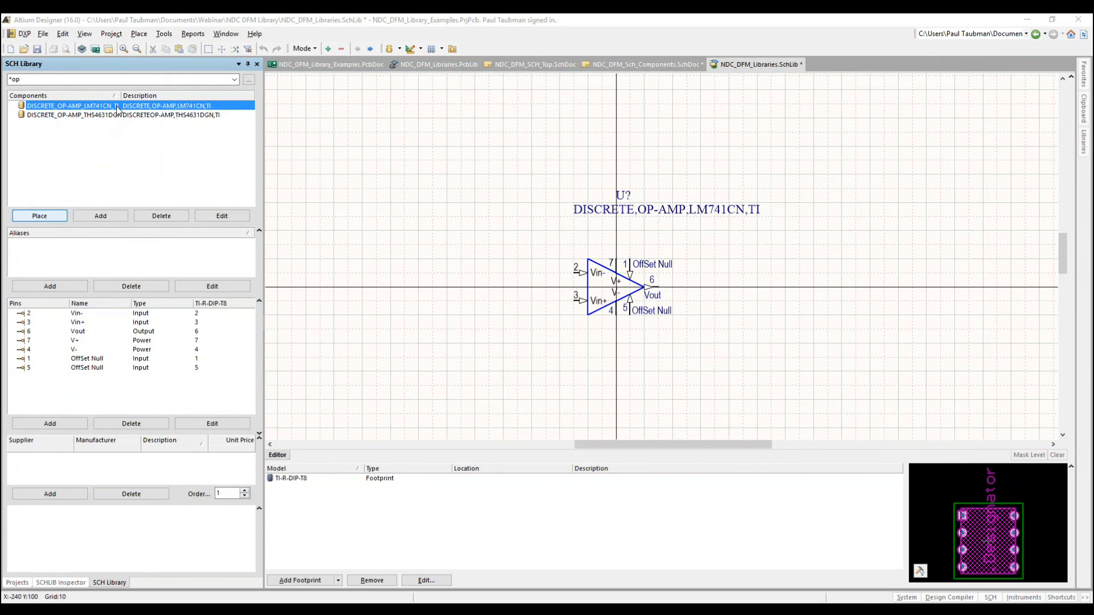